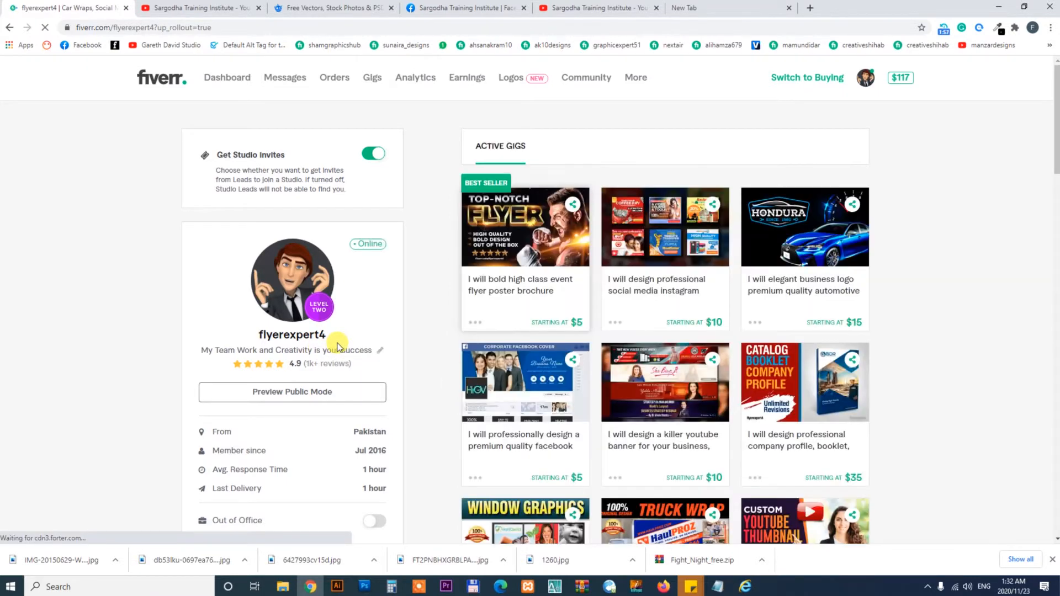
# - Open the in-progress logo order from the Manage Sales list and scroll through its details
pyautogui.click(334, 80)
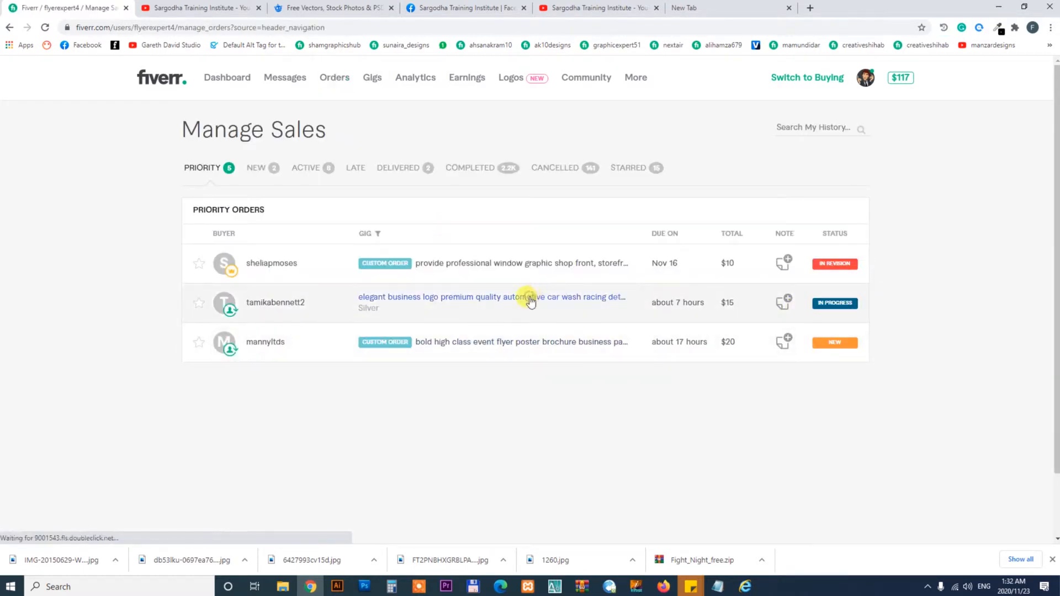
pyautogui.click(530, 302)
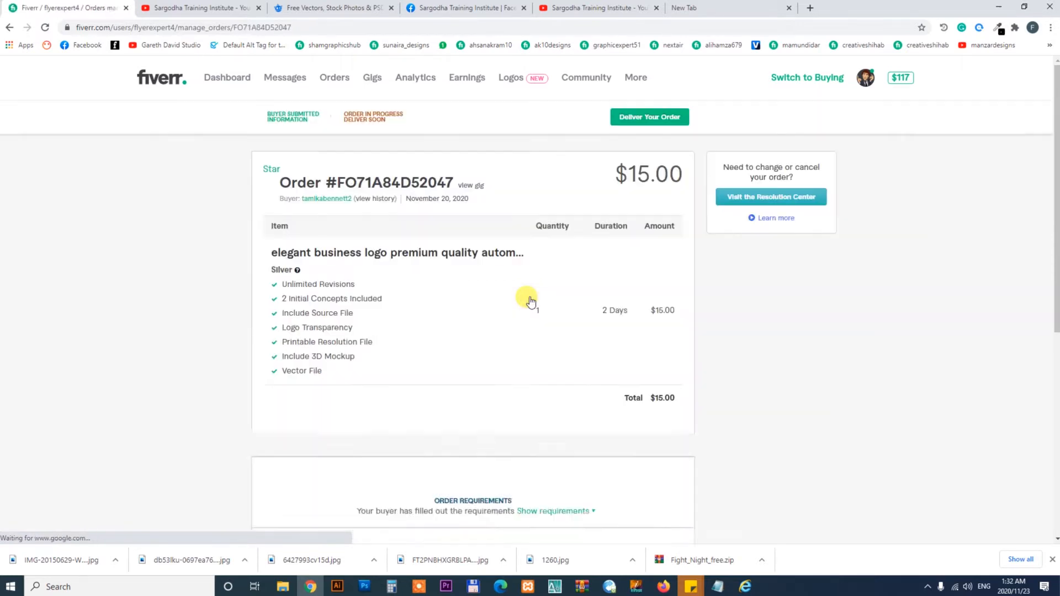
pyautogui.moveTo(1056, 120); pyautogui.dragTo(1057, 269)
pyautogui.moveTo(1057, 225)
pyautogui.mouseDown()
pyautogui.moveTo(1057, 196)
pyautogui.moveTo(1056, 280)
pyautogui.moveTo(1056, 146)
pyautogui.moveTo(1057, 226)
pyautogui.mouseUp()
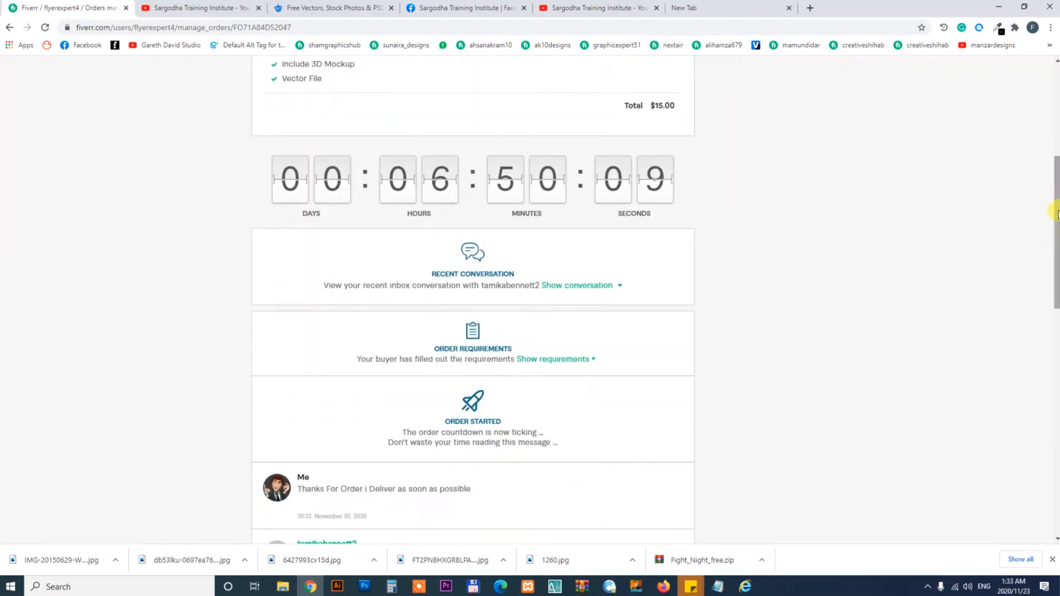
# - Zoom the browser page to 125%
pyautogui.click(1051, 31)
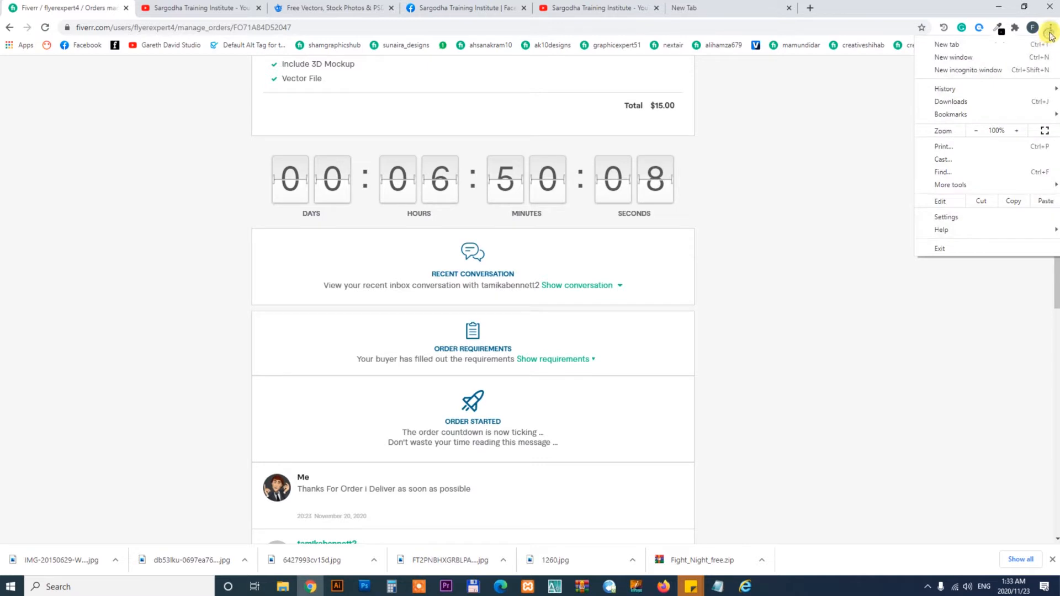
pyautogui.click(1018, 131)
pyautogui.click(1017, 131)
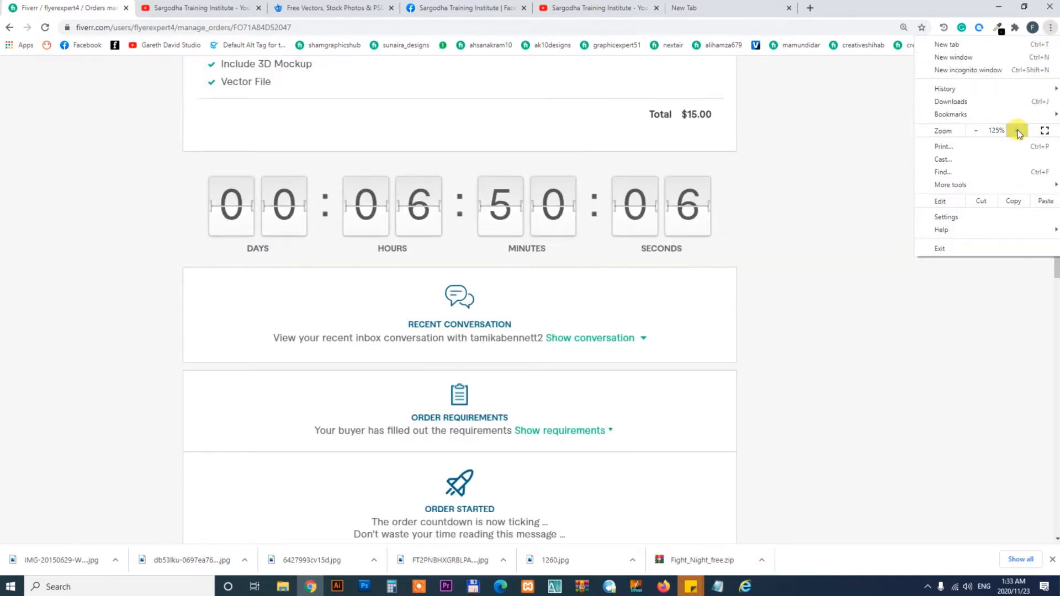
pyautogui.click(795, 171)
# - Select the buyer's username on the order page
pyautogui.moveTo(1057, 176); pyautogui.dragTo(1058, 182)
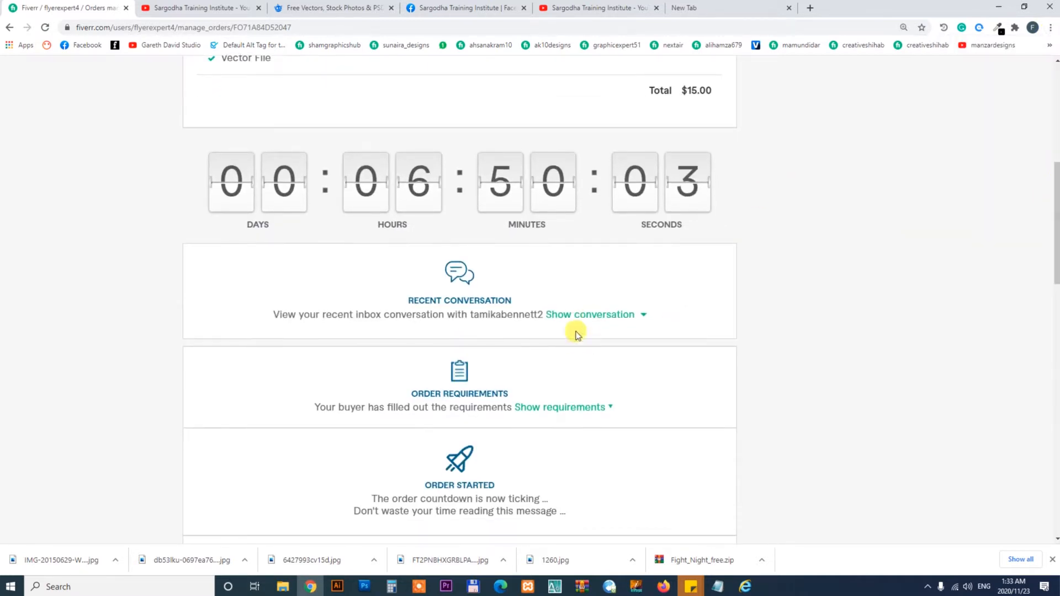
pyautogui.moveTo(1055, 224); pyautogui.dragTo(1055, 150)
pyautogui.moveTo(308, 138); pyautogui.dragTo(244, 136)
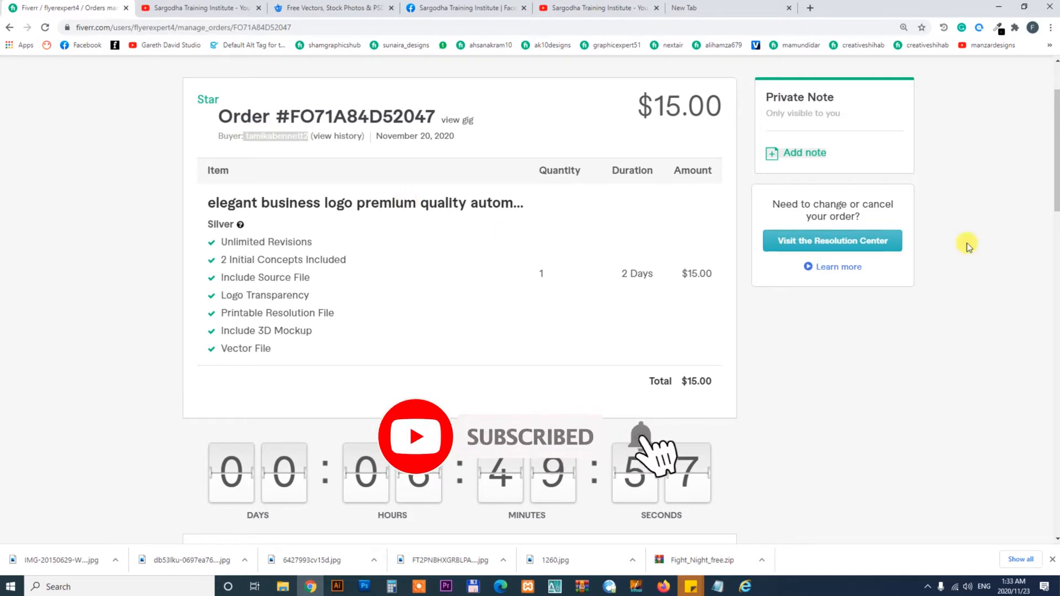
pyautogui.moveTo(1056, 169); pyautogui.dragTo(1056, 246)
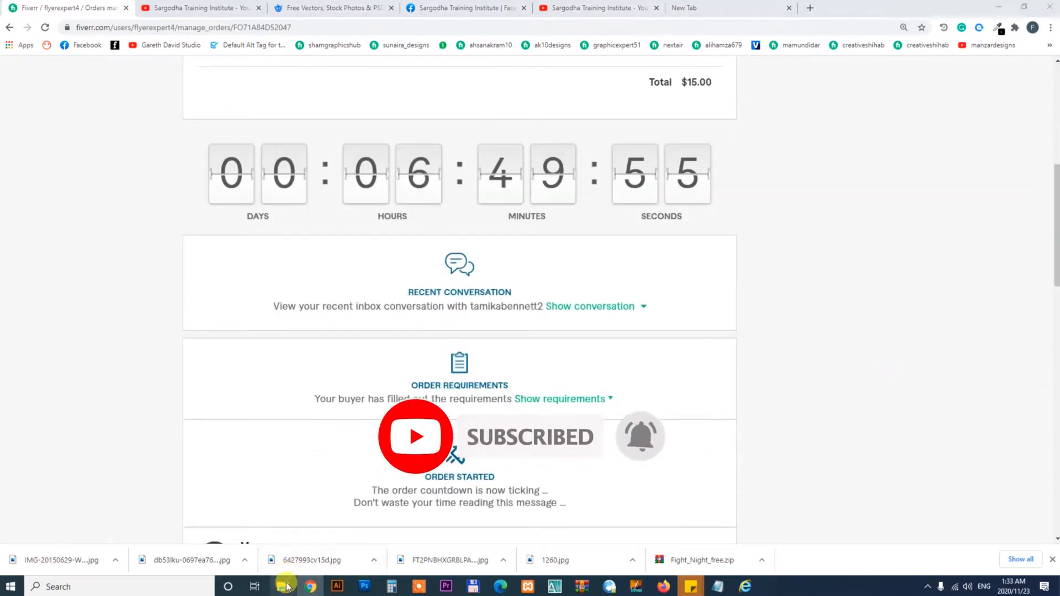
# - Open File Explorer and navigate to Local Disk (E:) > 2020 Fiverr > FlyerExpert4 > logo
pyautogui.click(283, 586)
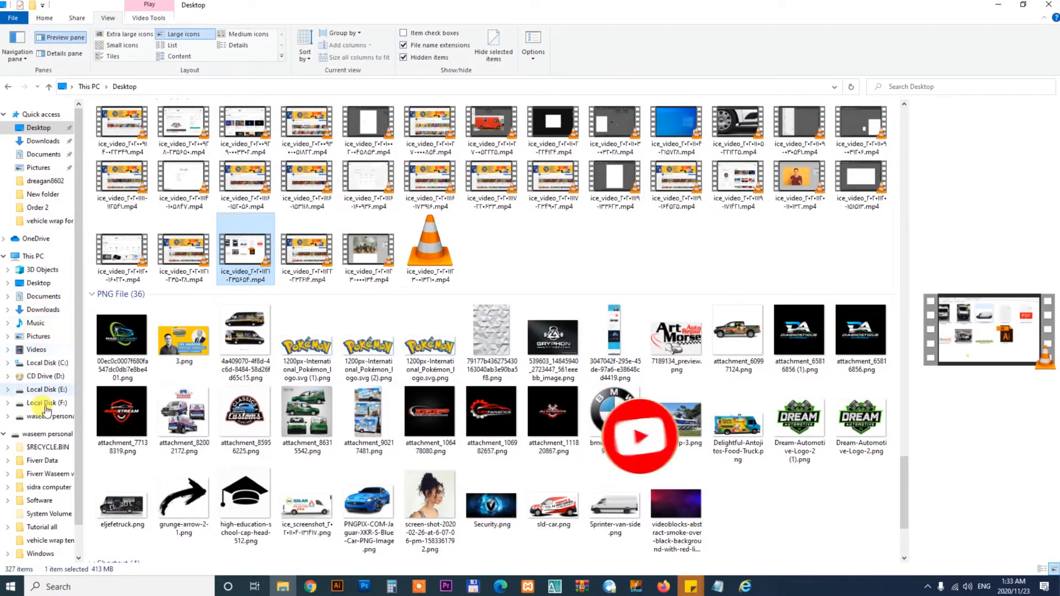
pyautogui.click(44, 463)
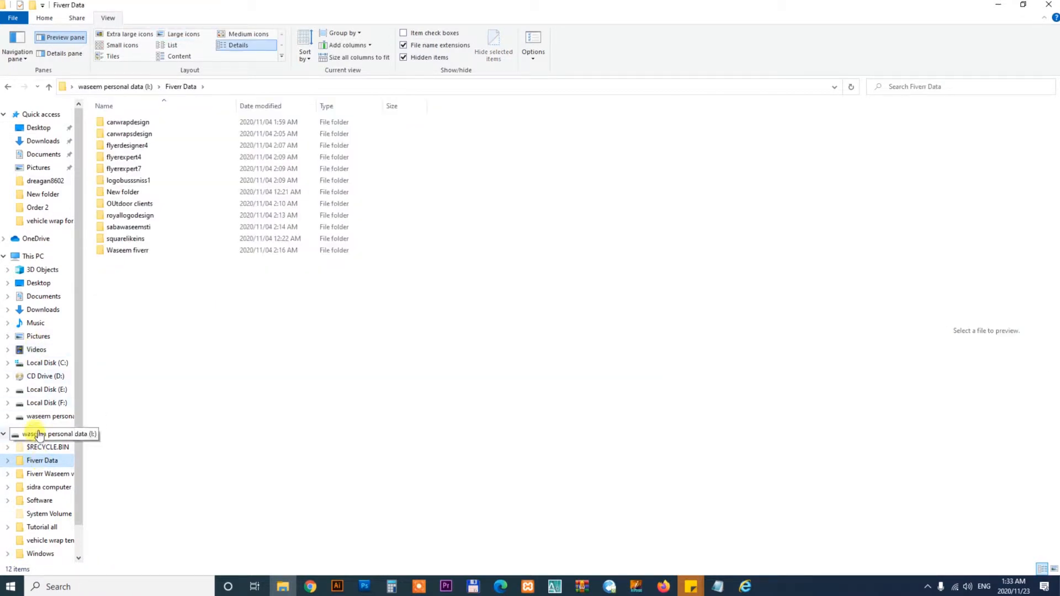
pyautogui.click(46, 391)
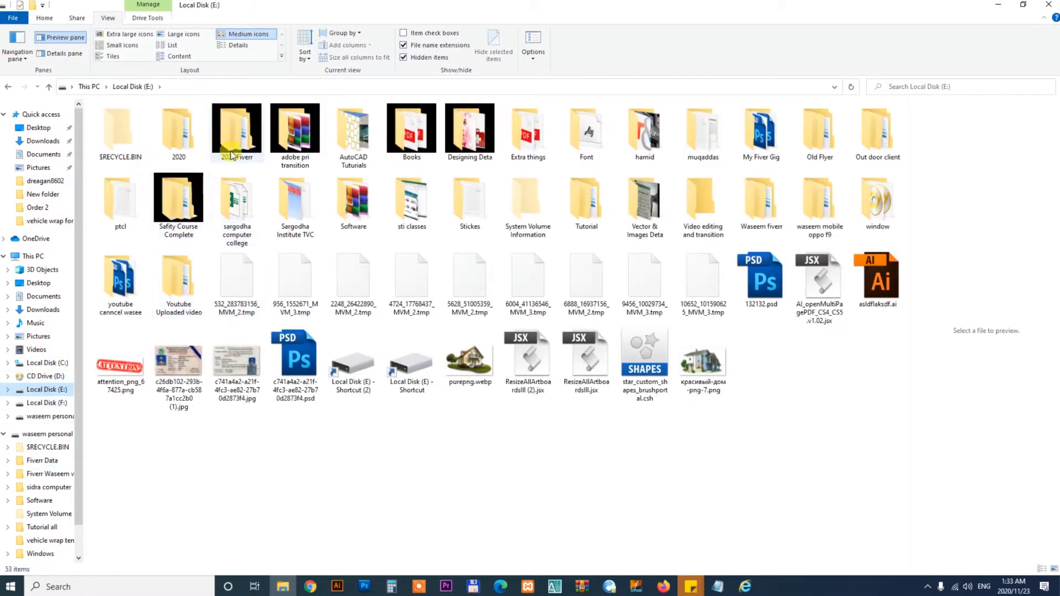
pyautogui.doubleClick(238, 133)
pyautogui.doubleClick(133, 178)
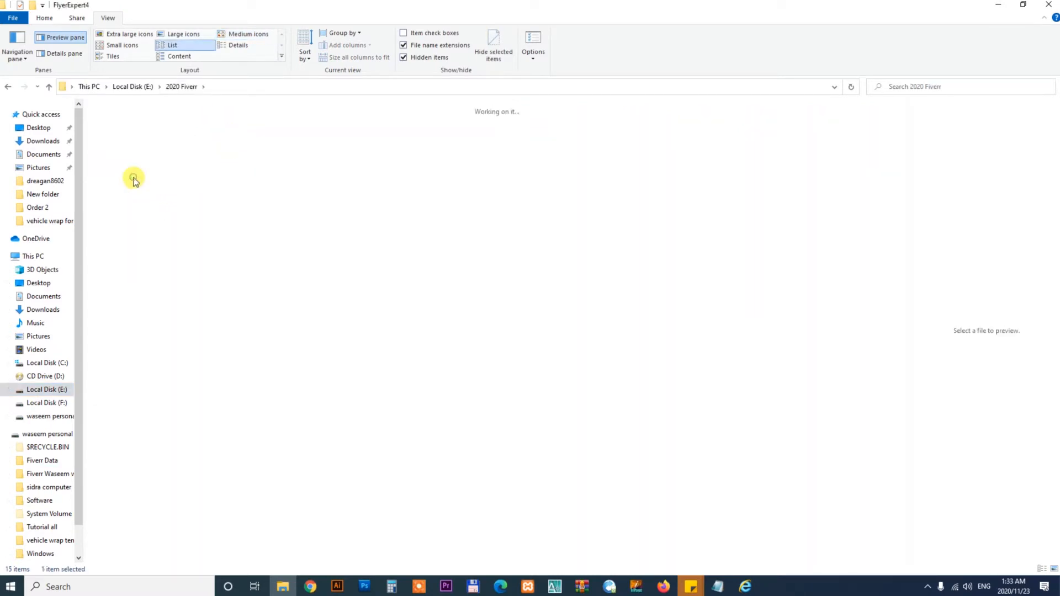
pyautogui.scroll(-5, 309, 208)
pyautogui.click(165, 182)
pyautogui.doubleClick(165, 182)
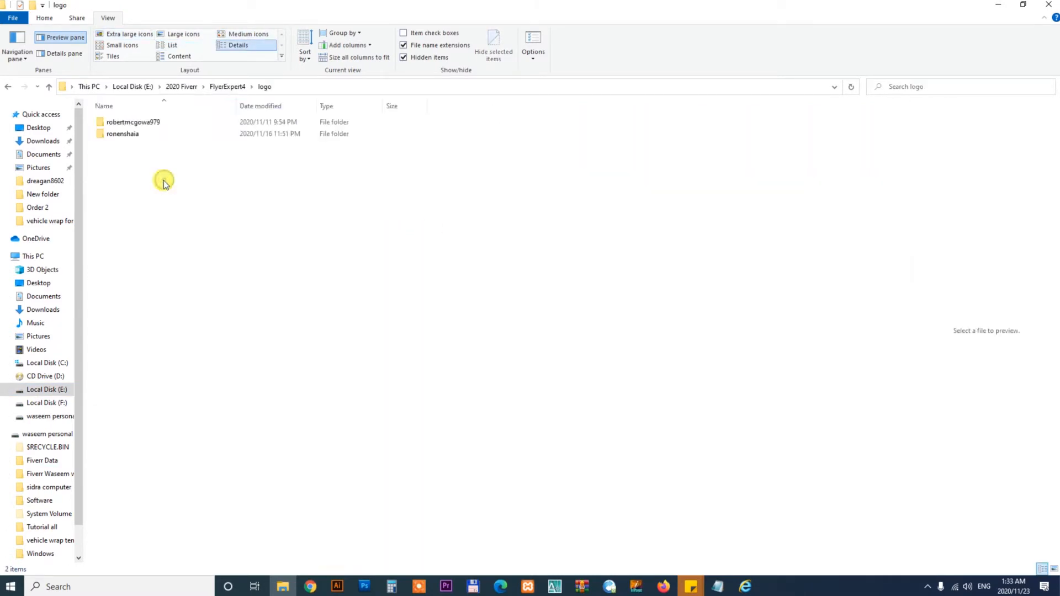
# - Create a new folder named with the buyer's username and open it
pyautogui.click(44, 18)
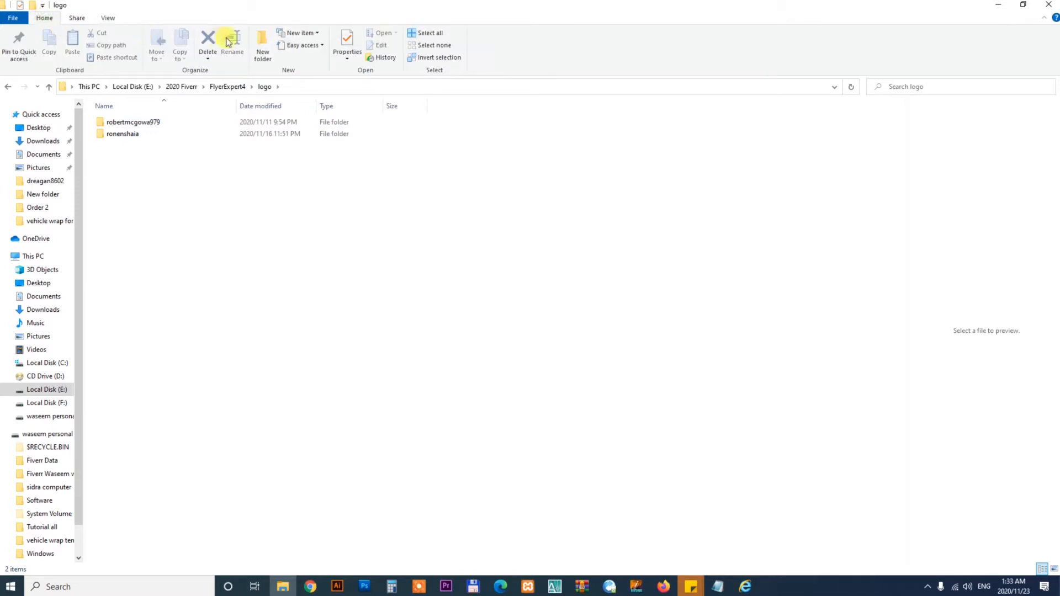
pyautogui.click(262, 47)
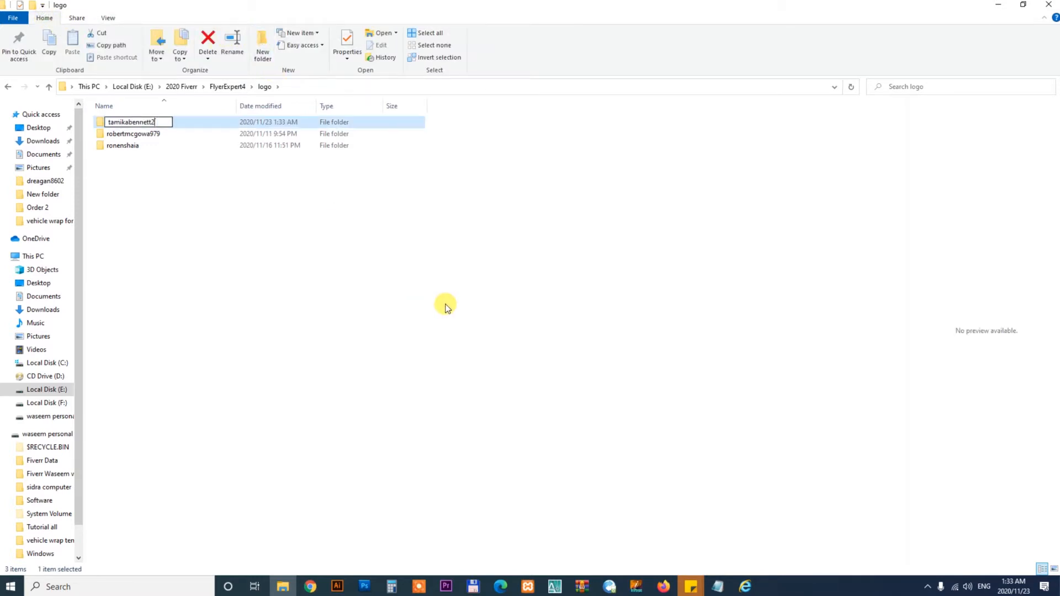
pyautogui.press('Return')
pyautogui.press('Return')
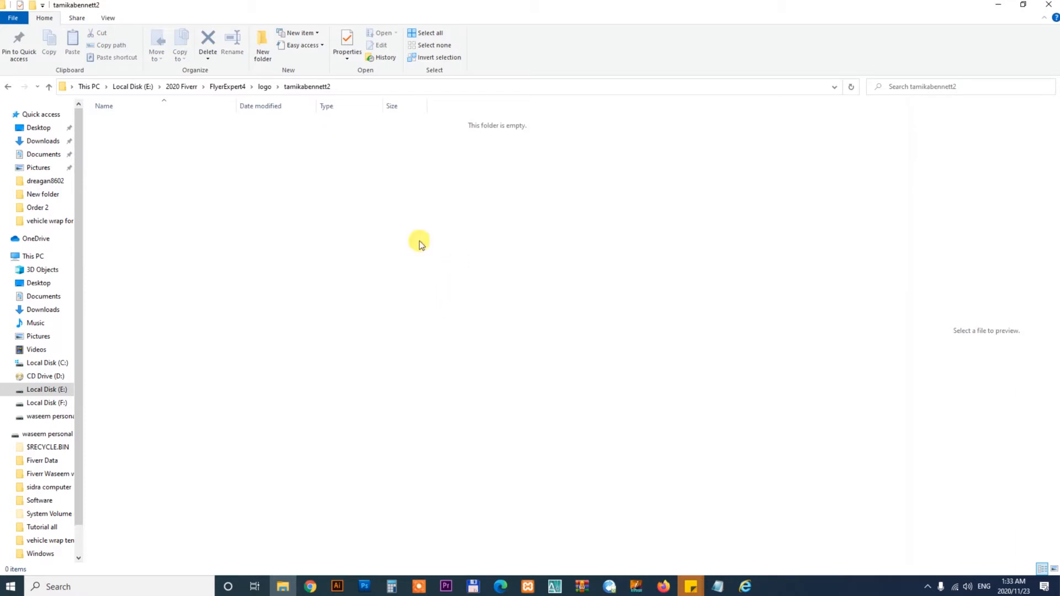
# - Return to the order page and expand the recent conversation with the buyer
pyautogui.click(310, 586)
pyautogui.click(596, 308)
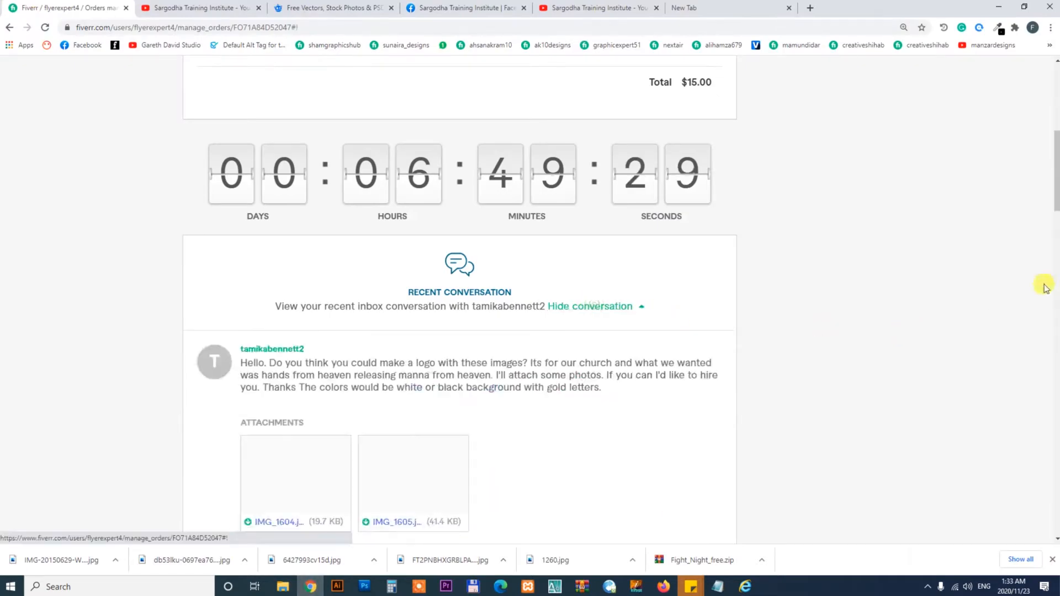
pyautogui.scroll(-3, 1044, 284)
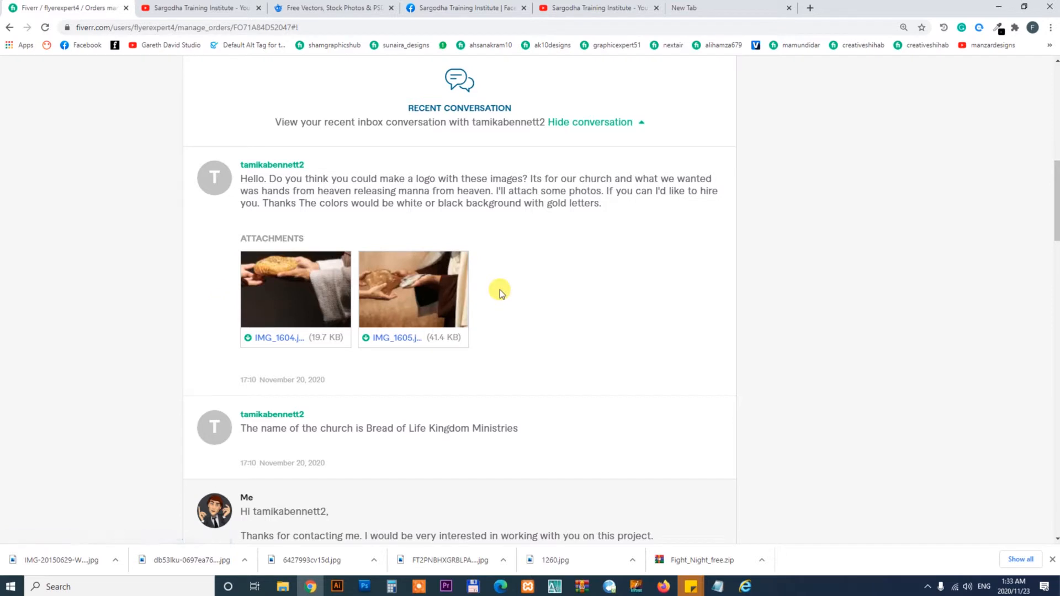
# - Zoom the browser page in one more step
pyautogui.click(1051, 27)
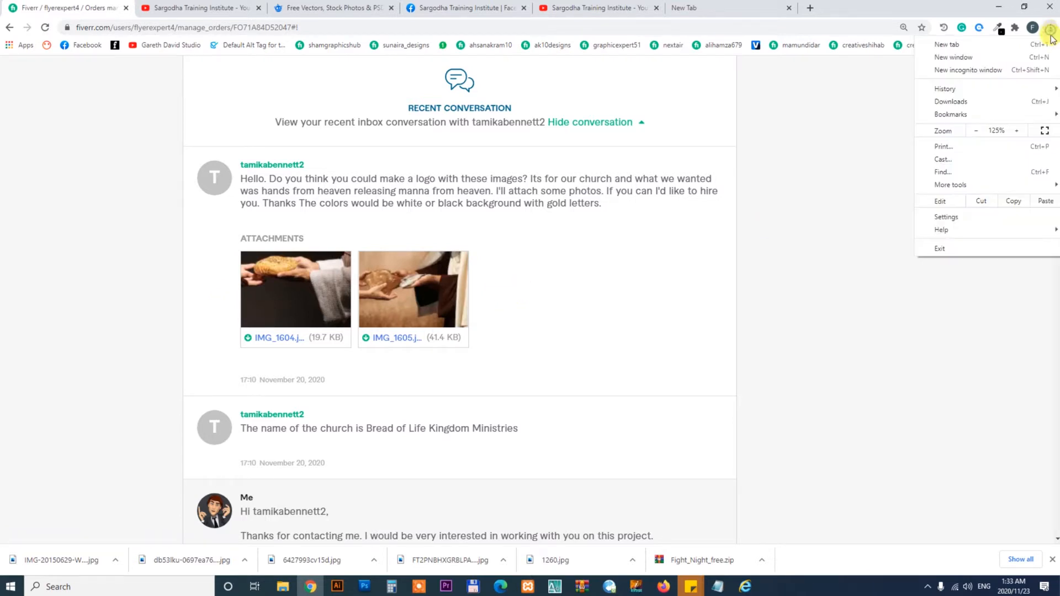
pyautogui.click(1019, 131)
pyautogui.click(857, 374)
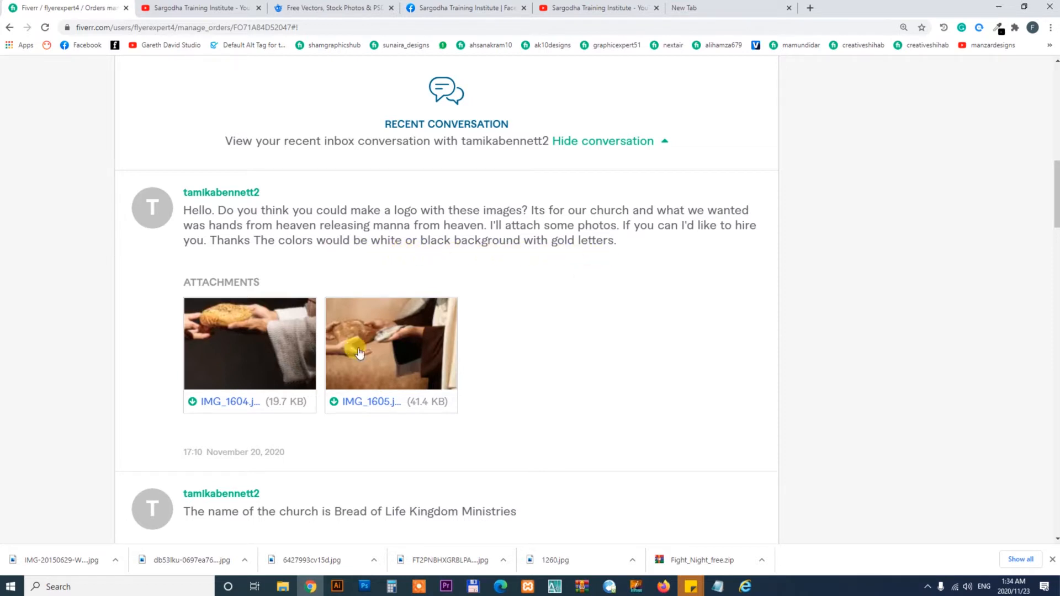
# - Download both attachments, IMG_1604.jpg and IMG_1605.jpg, from the buyer's message
pyautogui.click(192, 403)
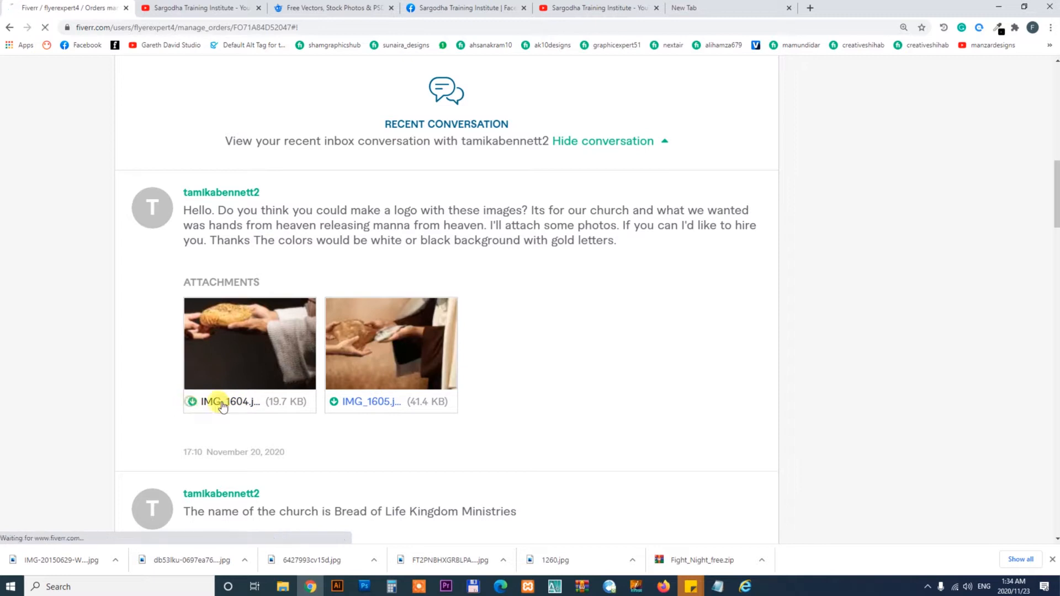
pyautogui.click(335, 404)
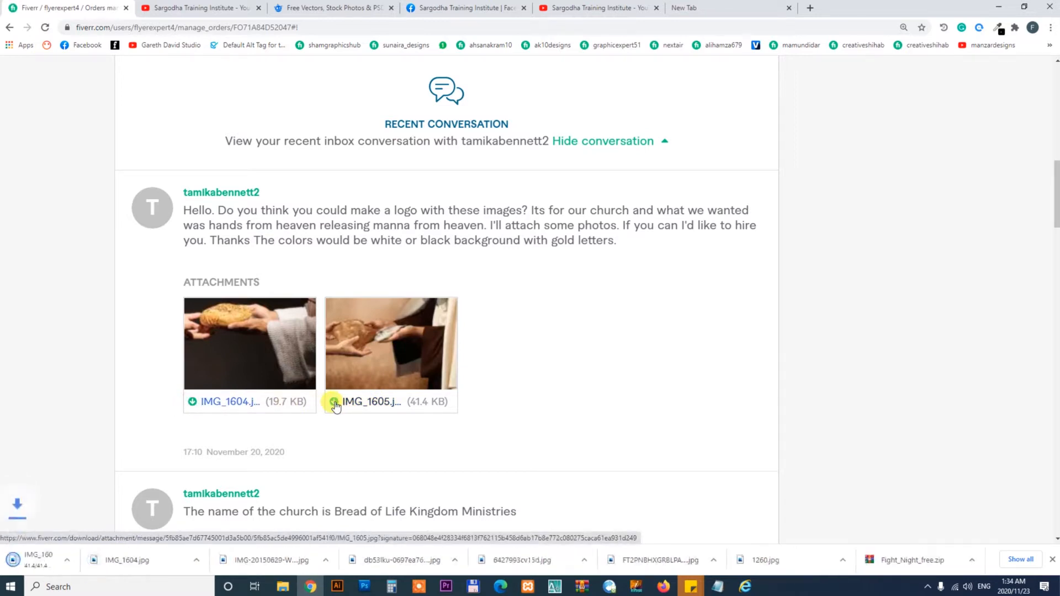
# - Select the church name "Bread of Life Kingdom Ministries" in the buyer's message
pyautogui.moveTo(1056, 217); pyautogui.dragTo(1056, 247)
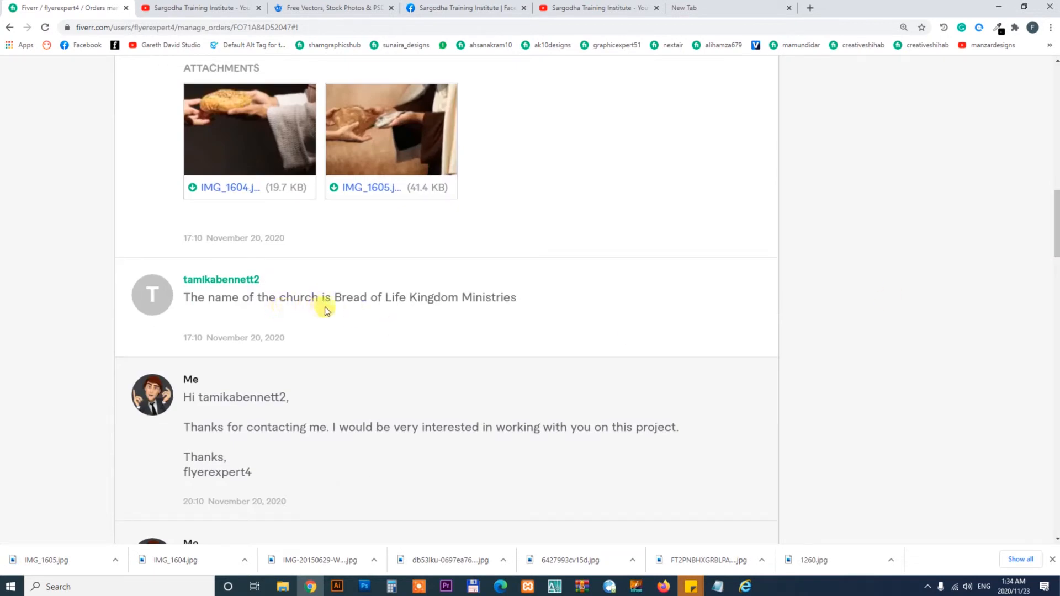
pyautogui.moveTo(338, 299); pyautogui.dragTo(528, 302)
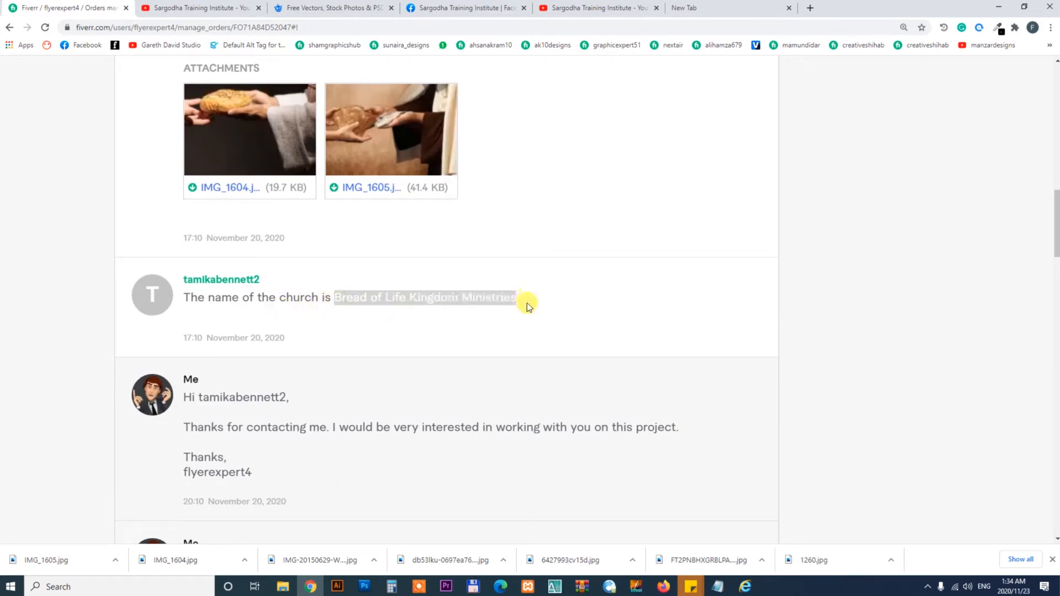
pyautogui.moveTo(1056, 232); pyautogui.dragTo(1056, 296)
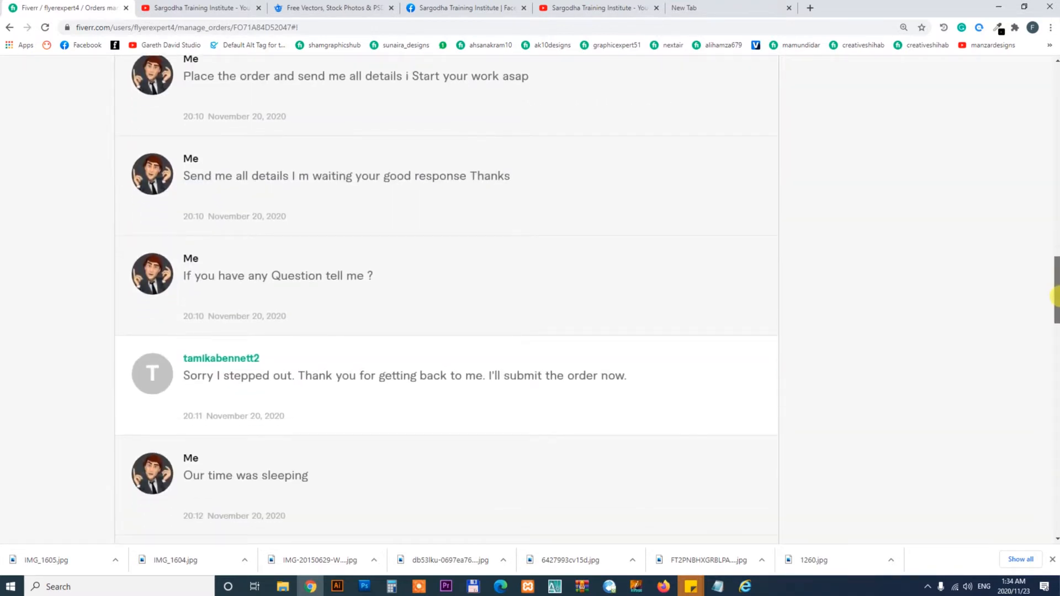
# - Expand the buyer's order requirements and review them
pyautogui.scroll(-8, 797, 320)
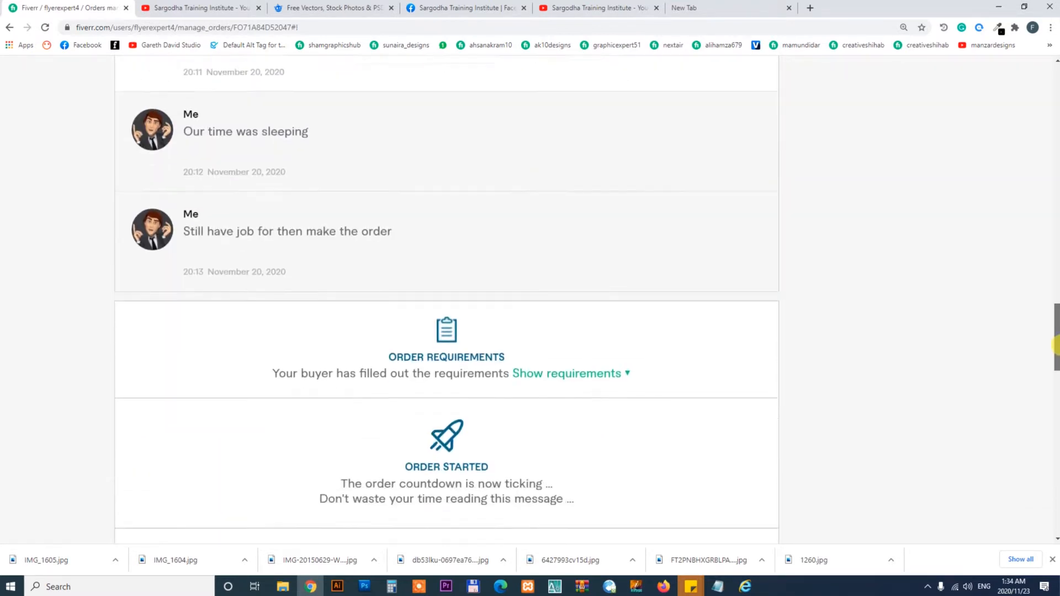
pyautogui.click(577, 262)
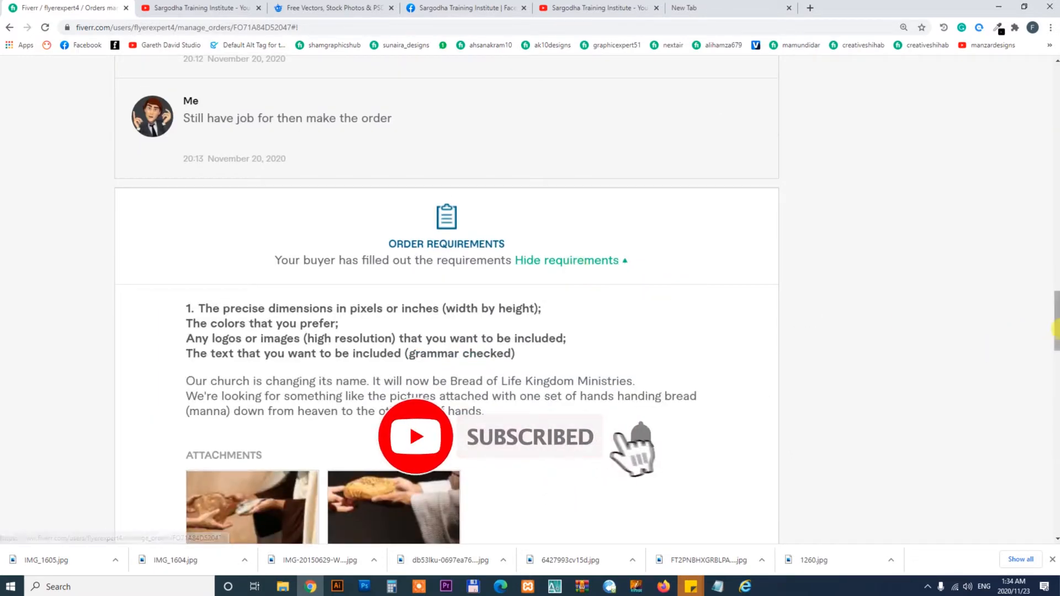
pyautogui.moveTo(1056, 323); pyautogui.dragTo(1049, 185)
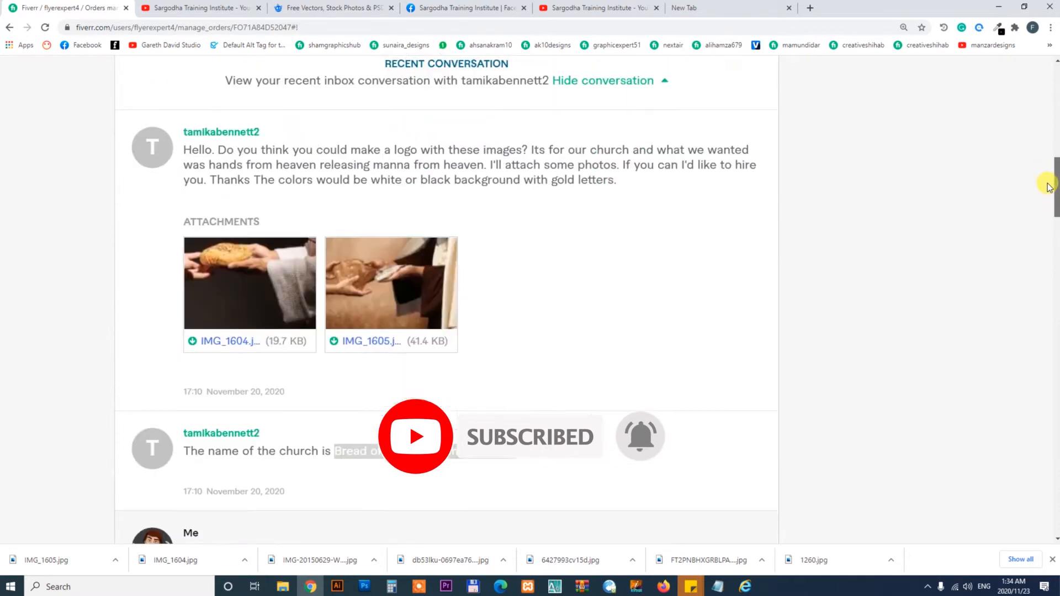
# - Show the downloaded images in their folder and select both IMG_1604.jpg and IMG_1605.jpg
pyautogui.click(245, 560)
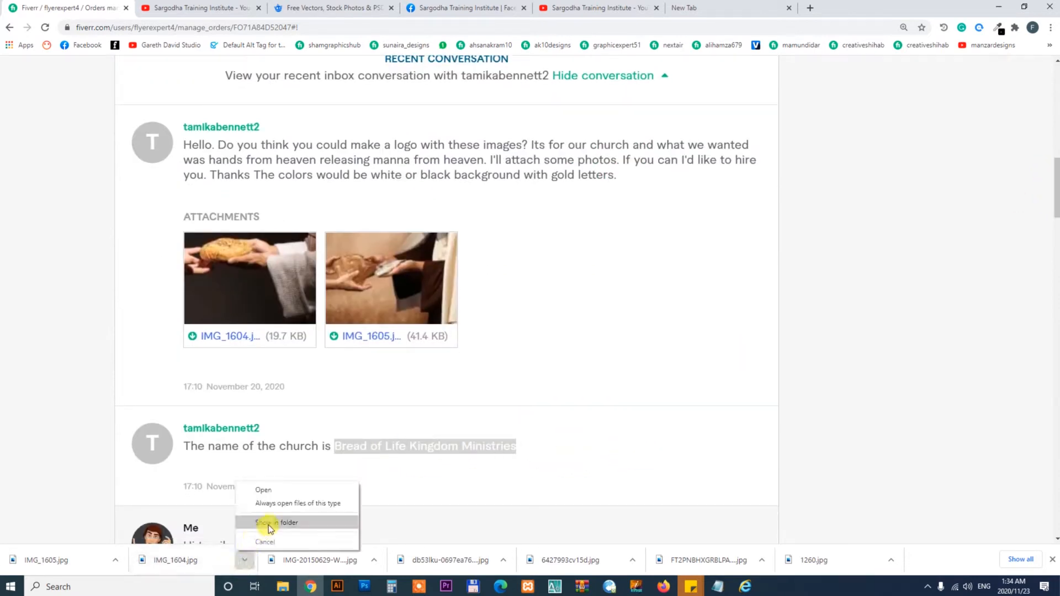
pyautogui.click(266, 524)
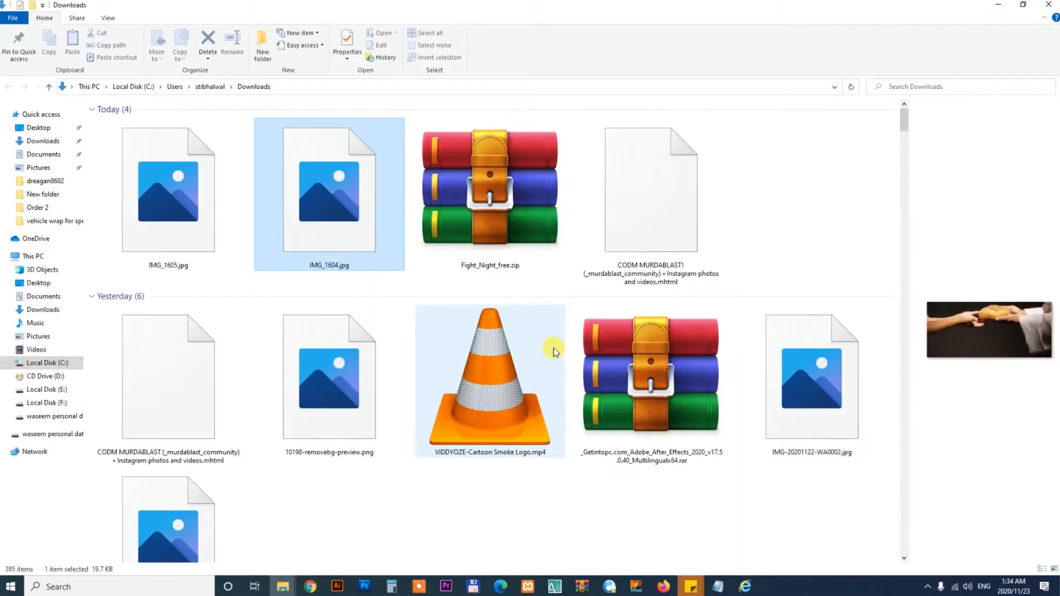
pyautogui.keyDown('ctrl'); pyautogui.click(181, 210); pyautogui.keyUp('ctrl')
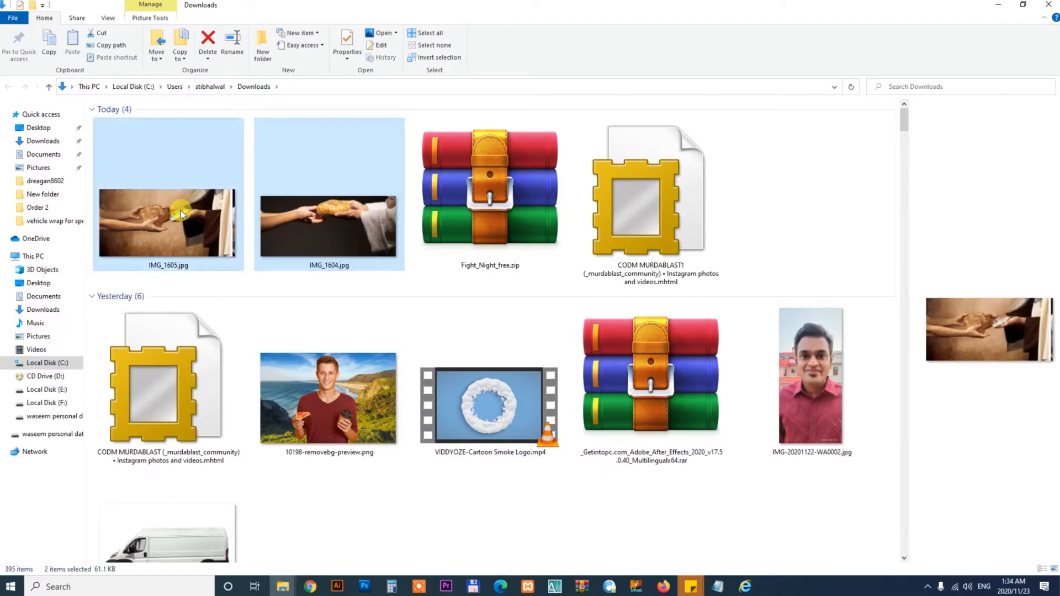
# - Paste the two images into the buyer's new folder in the other Explorer window
pyautogui.click(283, 587)
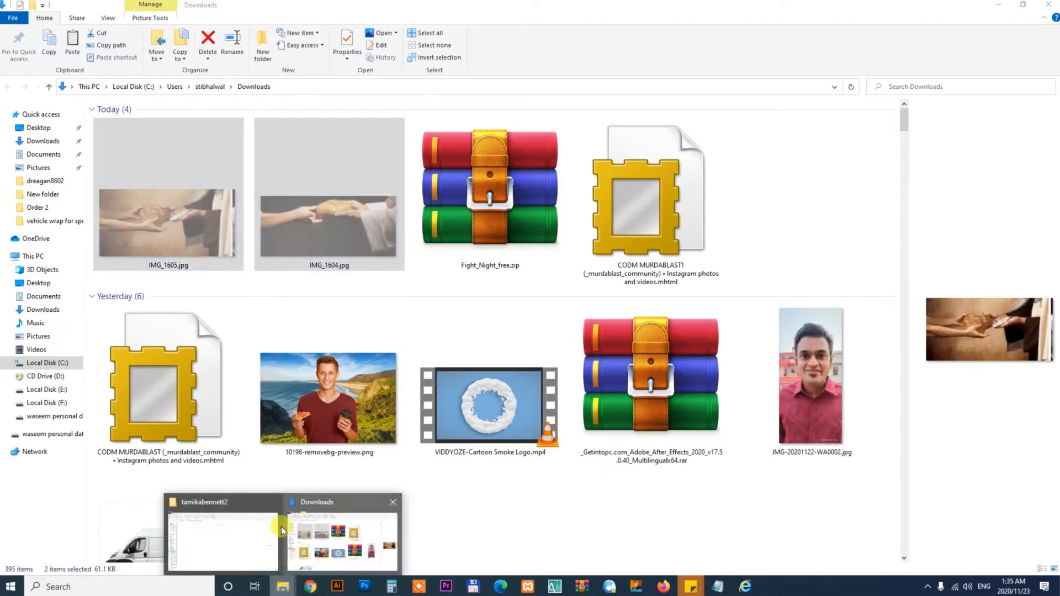
pyautogui.click(337, 533)
pyautogui.rightClick(369, 376)
pyautogui.click(399, 417)
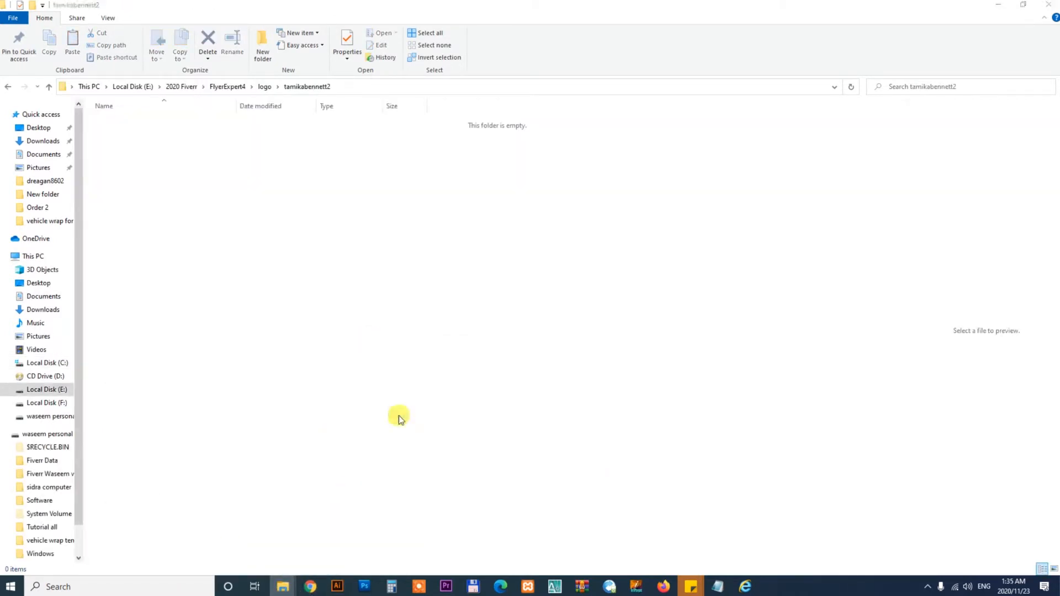
# - Switch the folder view to extra large icons
pyautogui.click(108, 17)
pyautogui.click(106, 34)
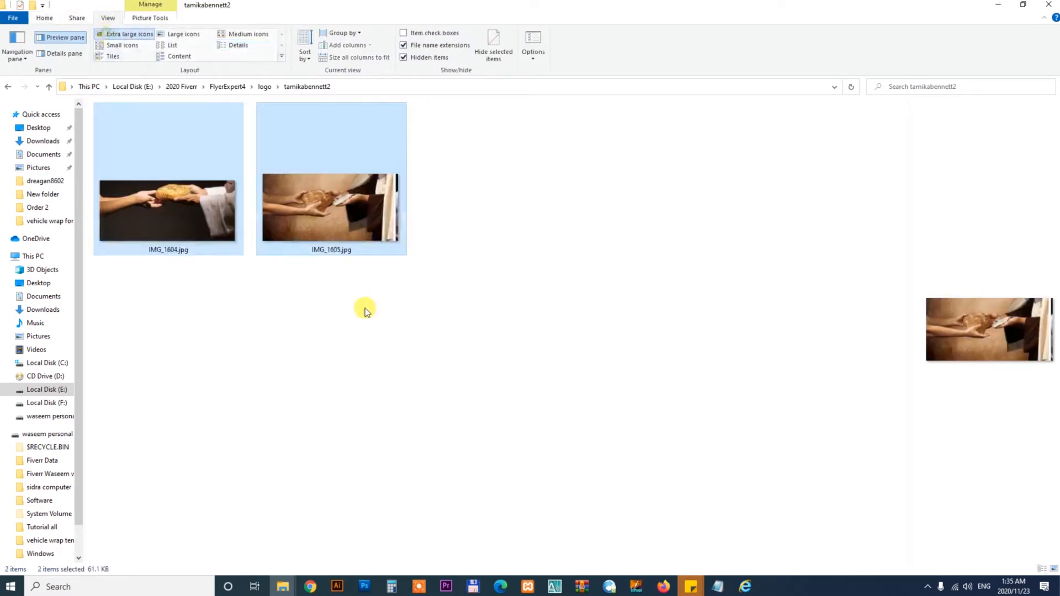
pyautogui.click(395, 349)
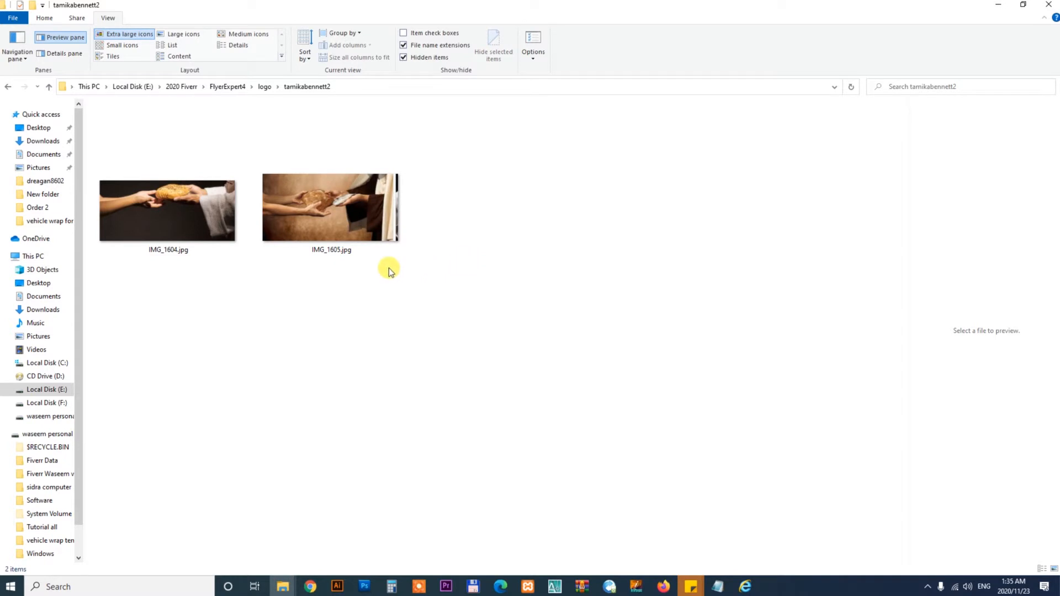
# - Open the IMG_1605.jpg reference image in Illustrator by bringing it over from the buyer's folder
pyautogui.click(361, 246)
pyautogui.click(171, 226)
pyautogui.click(359, 244)
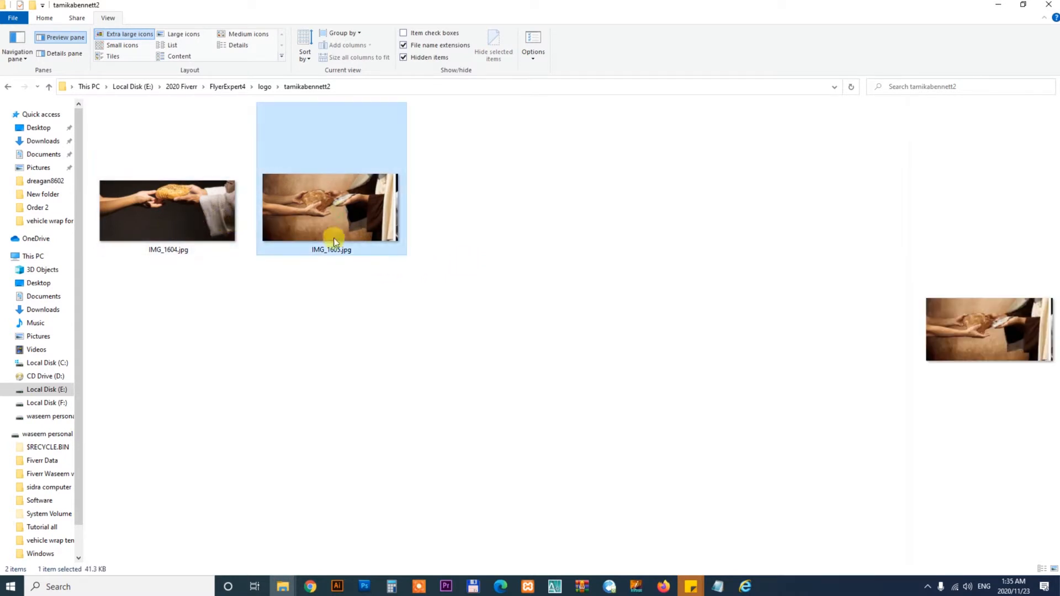
pyautogui.moveTo(335, 242); pyautogui.dragTo(613, 34)
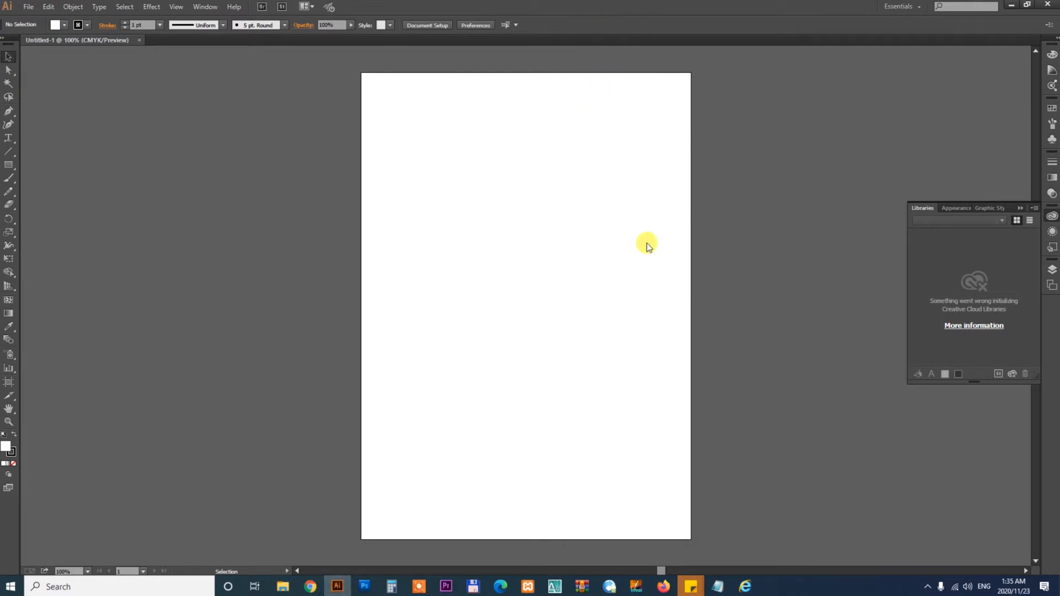
pyautogui.click(566, 325)
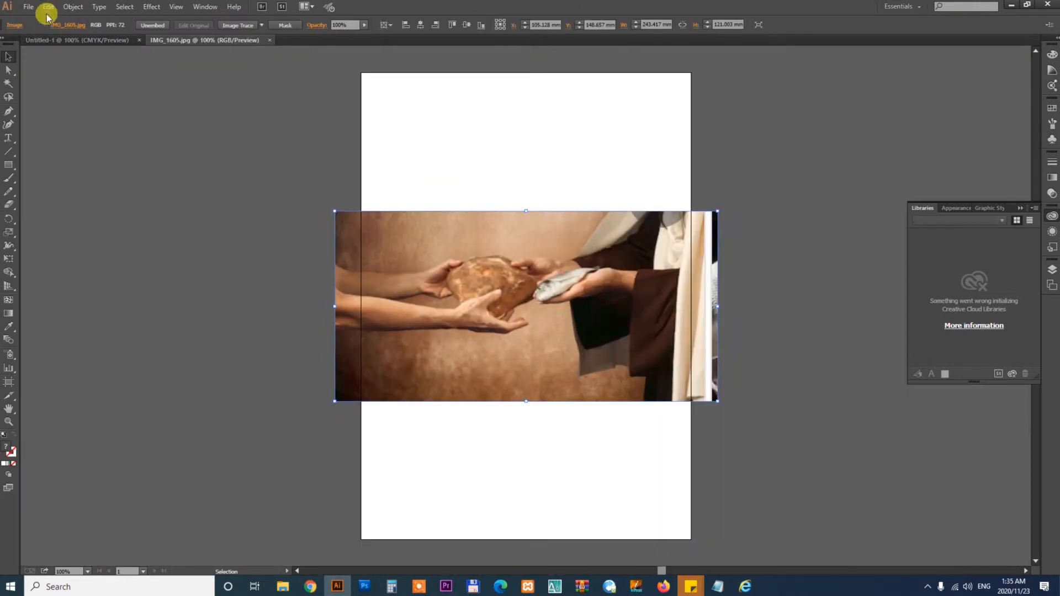
pyautogui.click(27, 8)
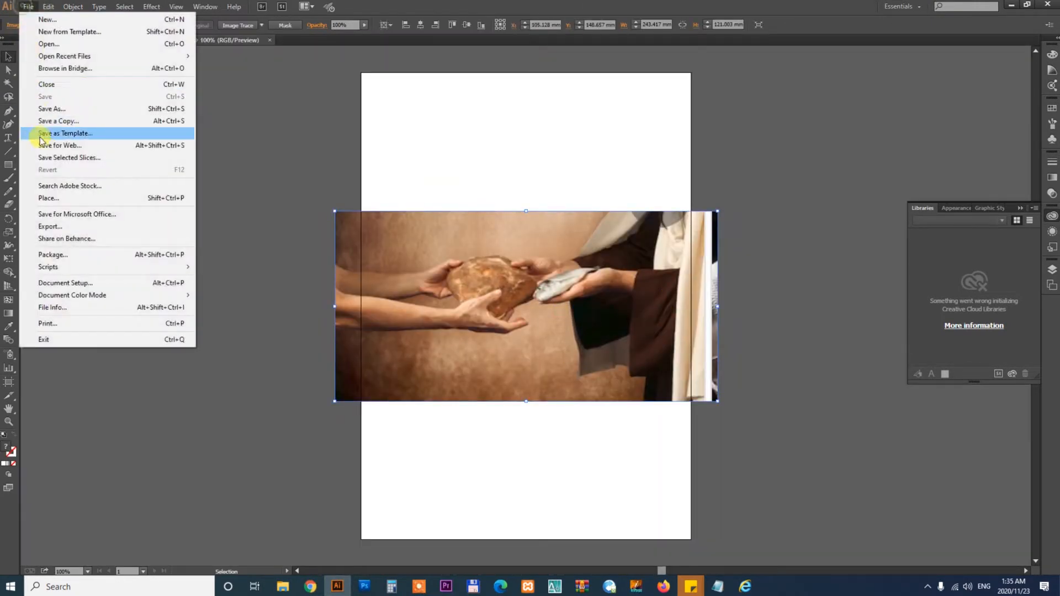
pyautogui.click(49, 110)
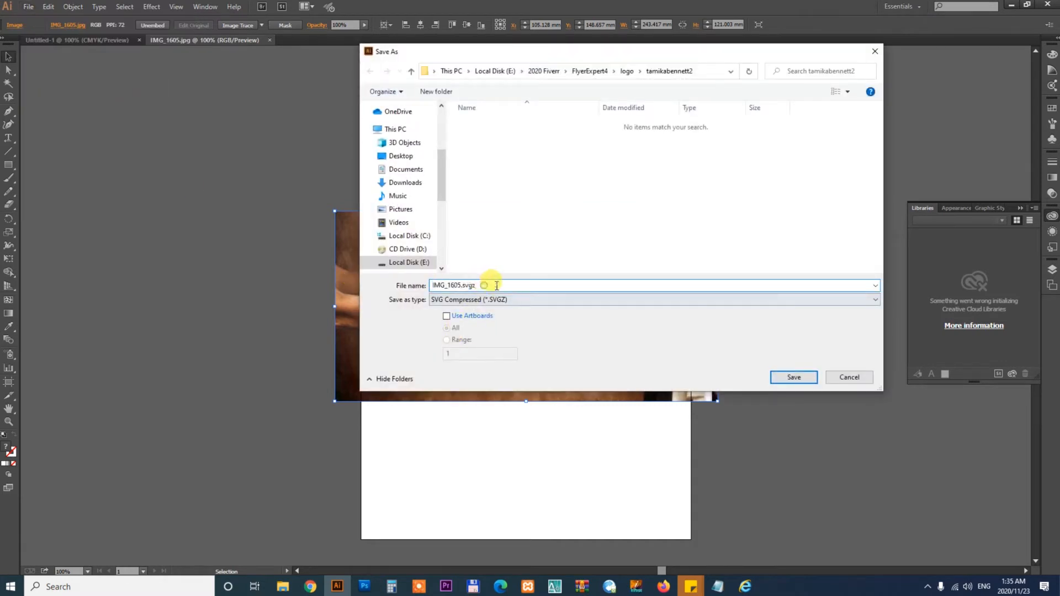
pyautogui.click(495, 300)
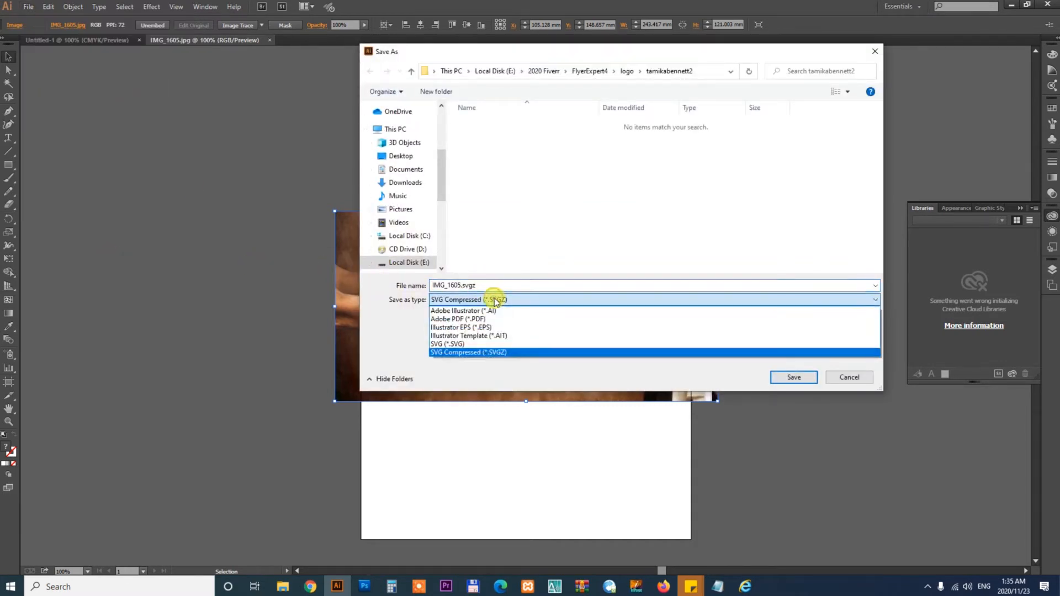
pyautogui.click(485, 310)
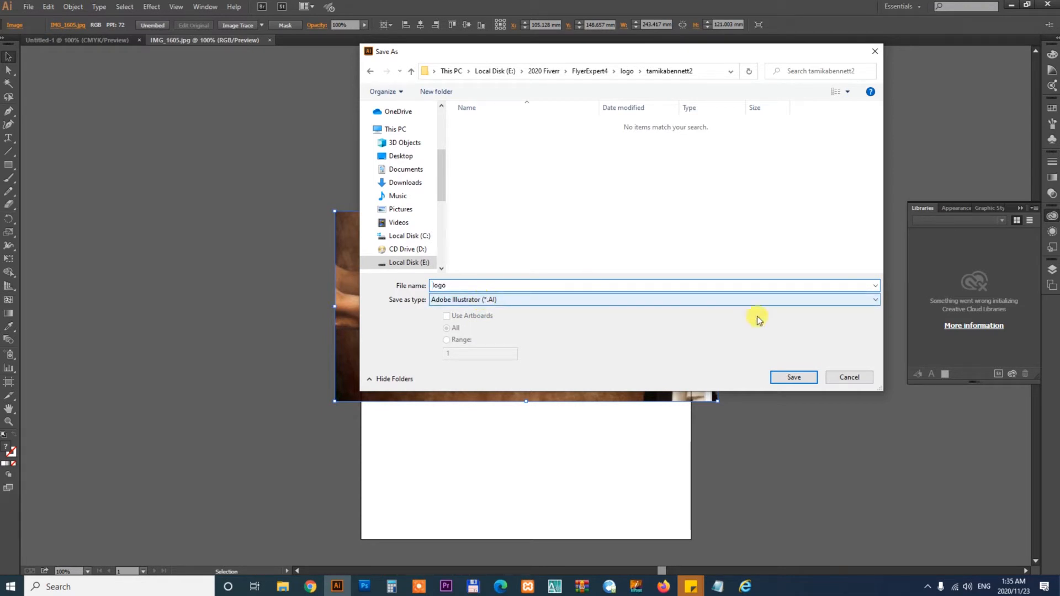
pyautogui.write('logo')
pyautogui.click(798, 377)
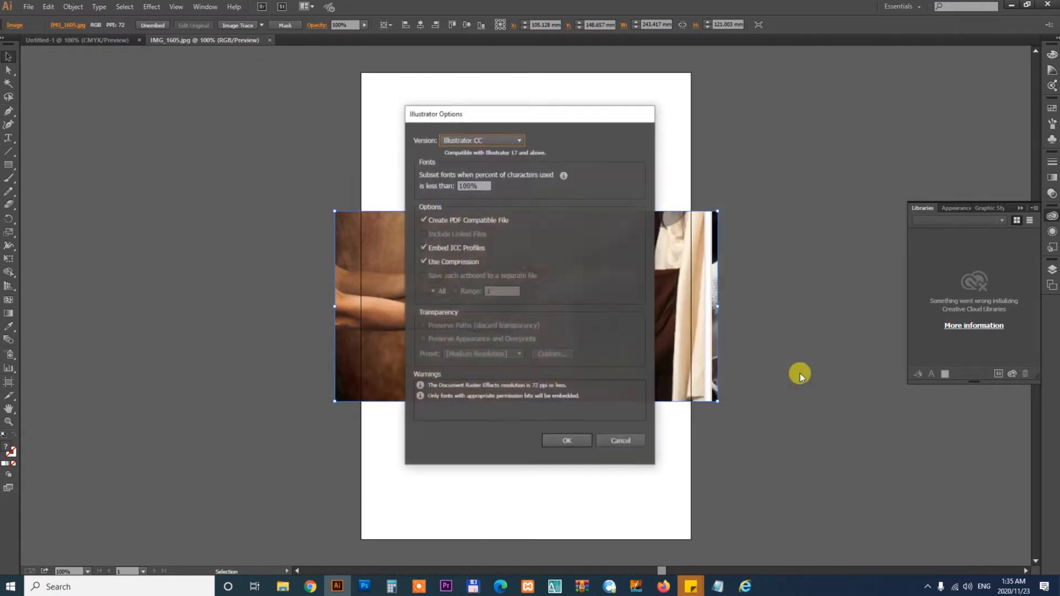
pyautogui.click(570, 439)
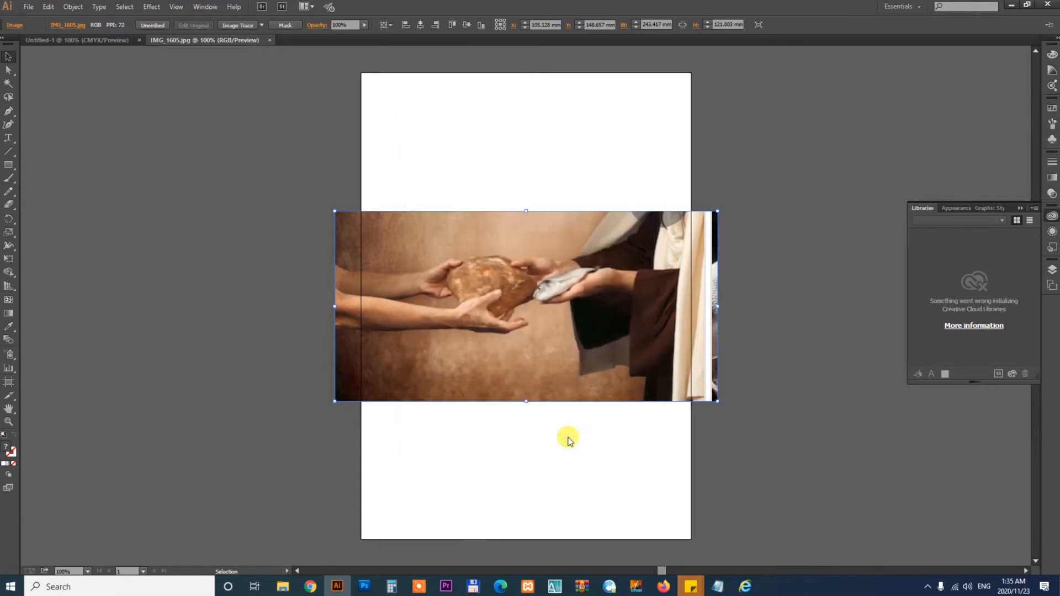
# - Zoom in and pan around to examine the reference image of hands holding bread and fish
pyautogui.click(592, 466)
pyautogui.hotkey('ctrl', 'space')
pyautogui.moveTo(409, 219); pyautogui.dragTo(624, 342)
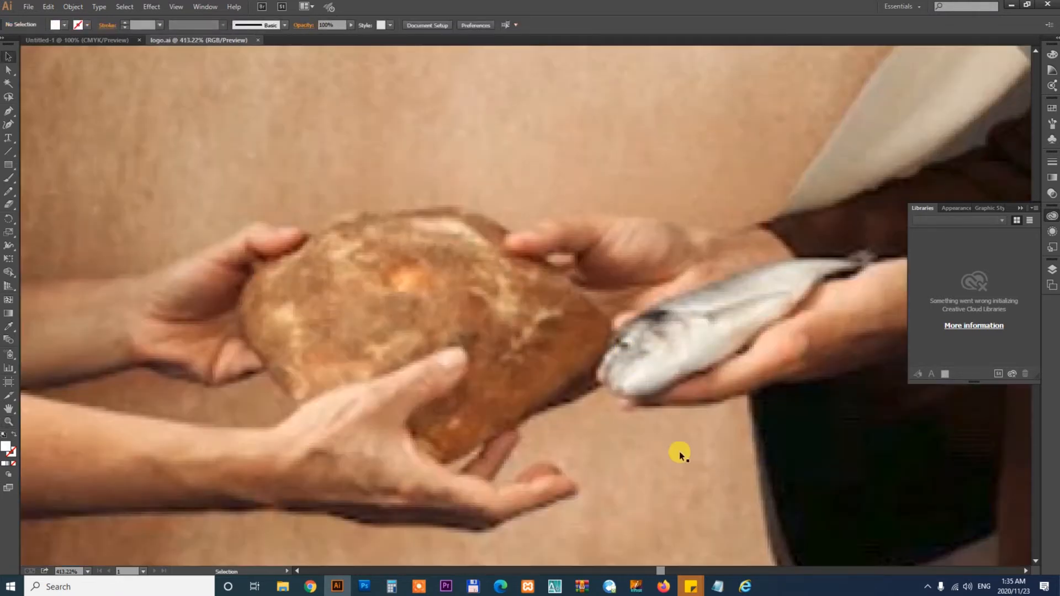
pyautogui.press('space')
pyautogui.moveTo(683, 463); pyautogui.dragTo(673, 435)
pyautogui.hotkey('ctrl', '-')
pyautogui.hotkey('ctrl', '-')
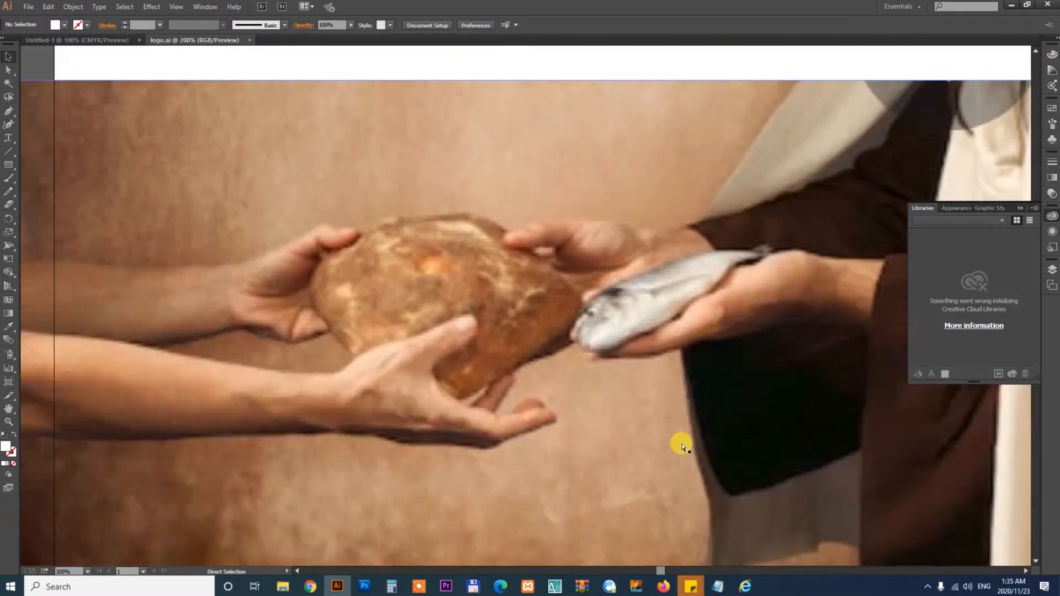
pyautogui.hotkey('ctrl', '-')
pyautogui.hotkey('ctrl', '-')
pyautogui.hotkey('ctrl', '-')
pyautogui.moveTo(428, 354); pyautogui.dragTo(744, 362)
pyautogui.press('space')
pyautogui.moveTo(588, 306); pyautogui.dragTo(604, 343)
pyautogui.hotkey('ctrl', 'space')
pyautogui.moveTo(326, 223); pyautogui.dragTo(754, 456)
pyautogui.press('space')
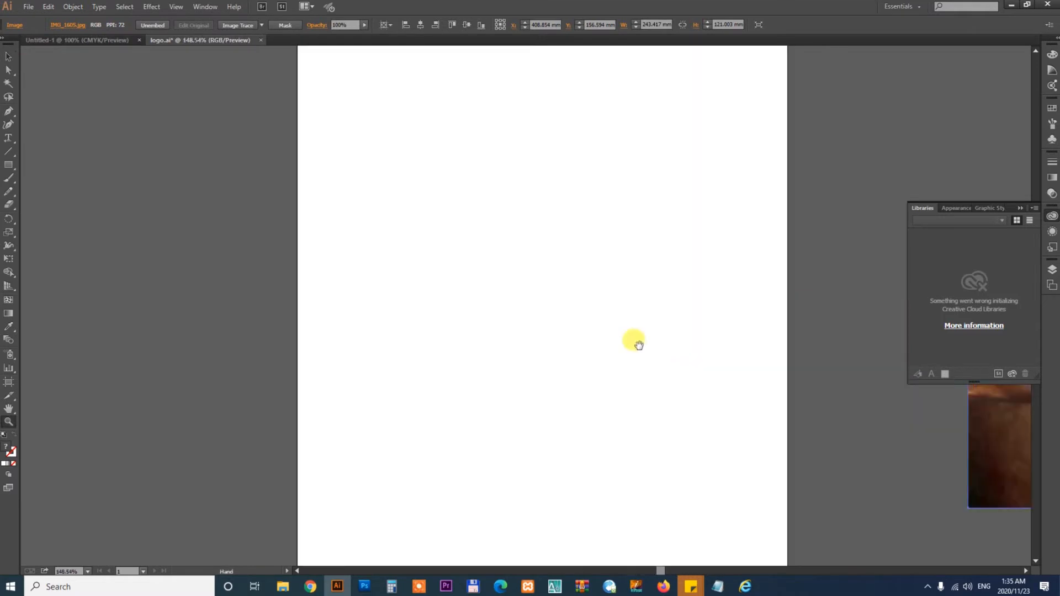
# - Switch to the browser's Freepik tab and search for round logo
pyautogui.click(310, 587)
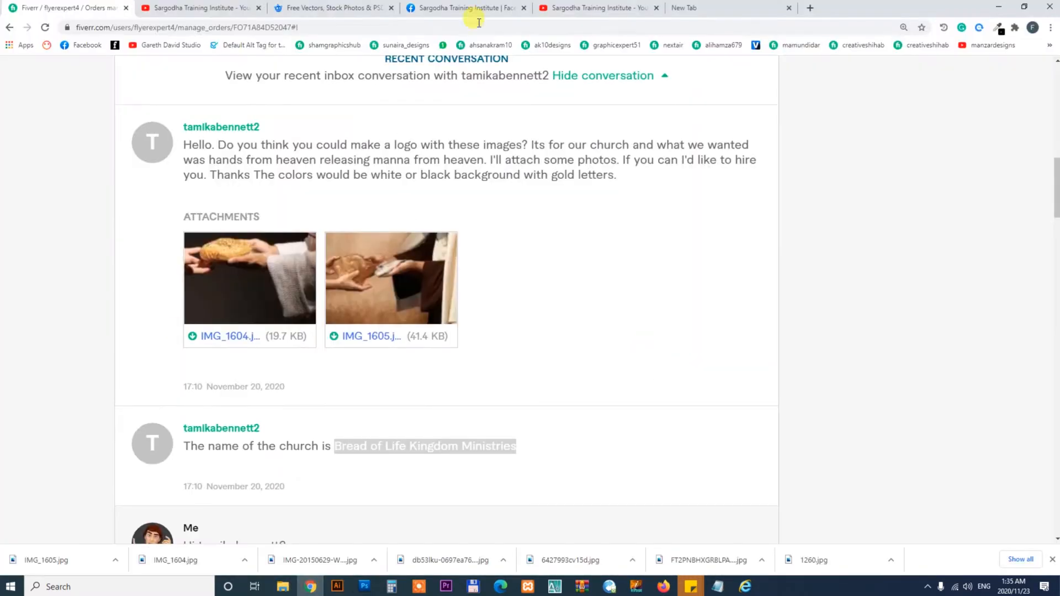
pyautogui.click(341, 5)
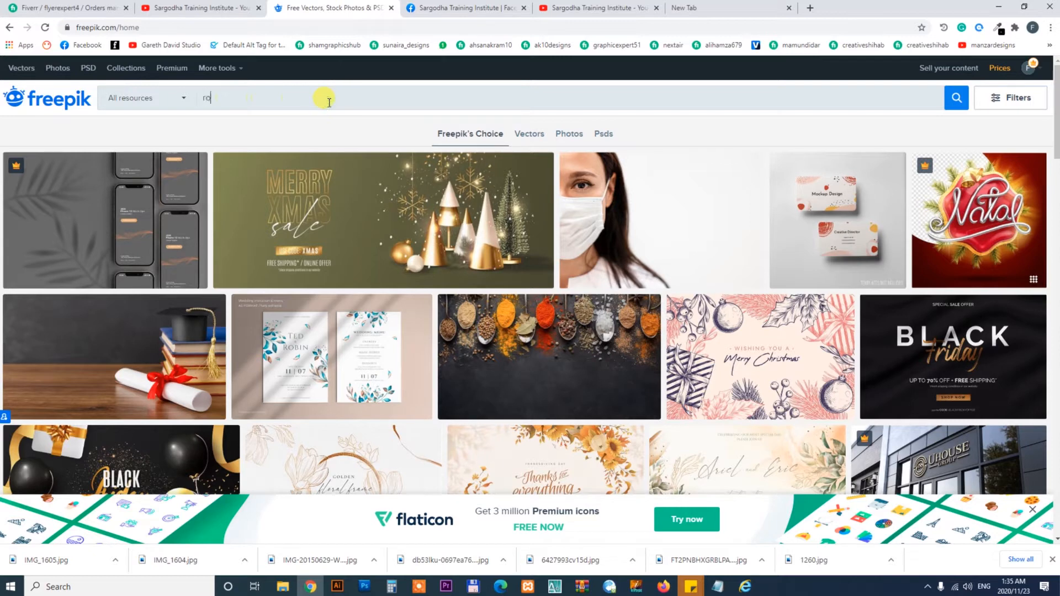
pyautogui.click(329, 101)
pyautogui.write('round logo')
pyautogui.press('Return')
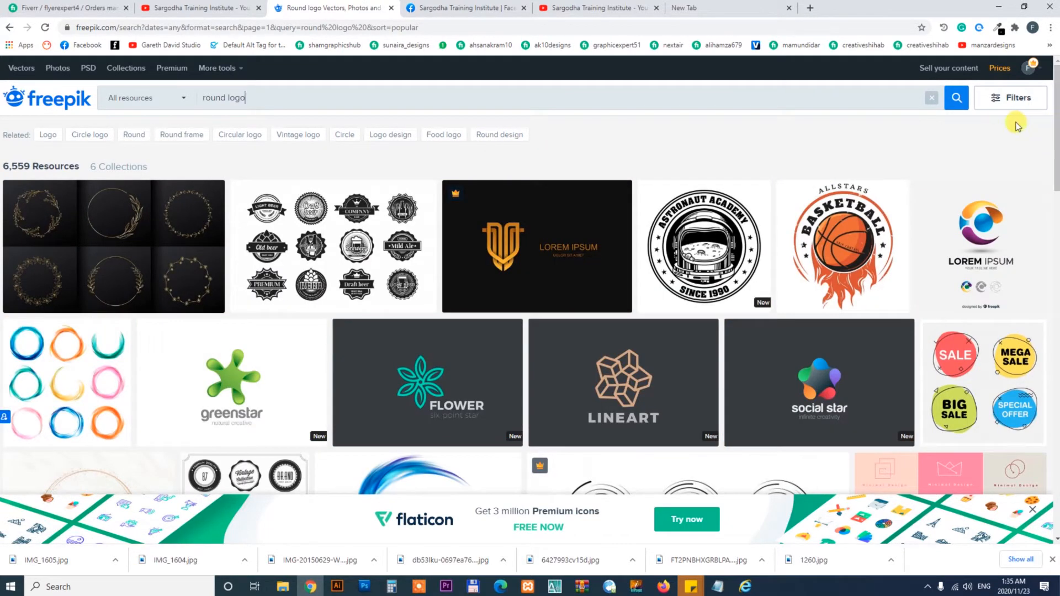
# - Browse the round logo results and open the Vaping Shop badge in a new tab
pyautogui.moveTo(1055, 116); pyautogui.dragTo(1048, 407)
pyautogui.click(528, 380)
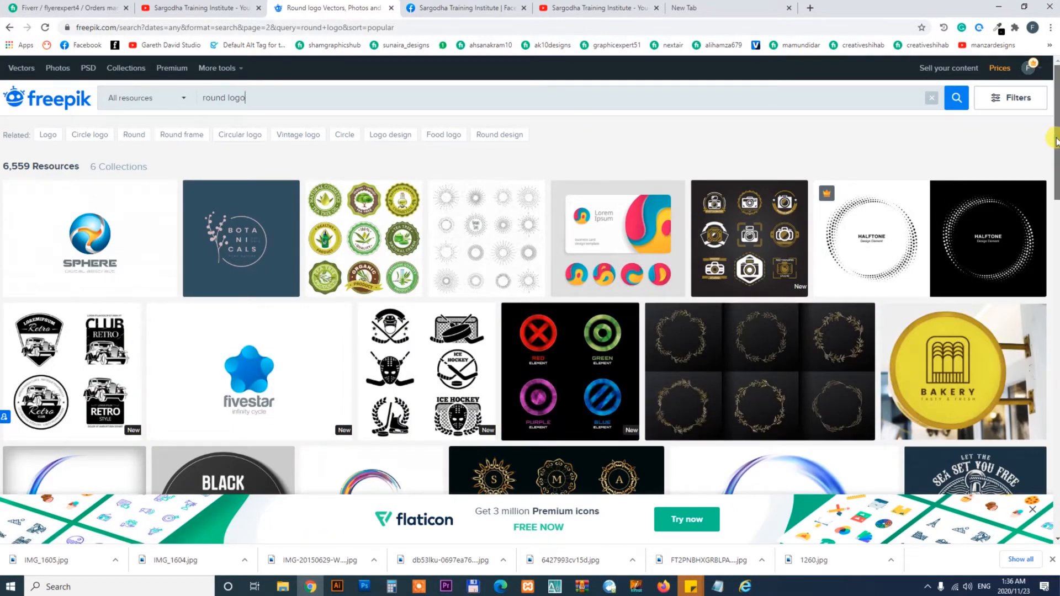
pyautogui.moveTo(1056, 142); pyautogui.dragTo(1046, 340)
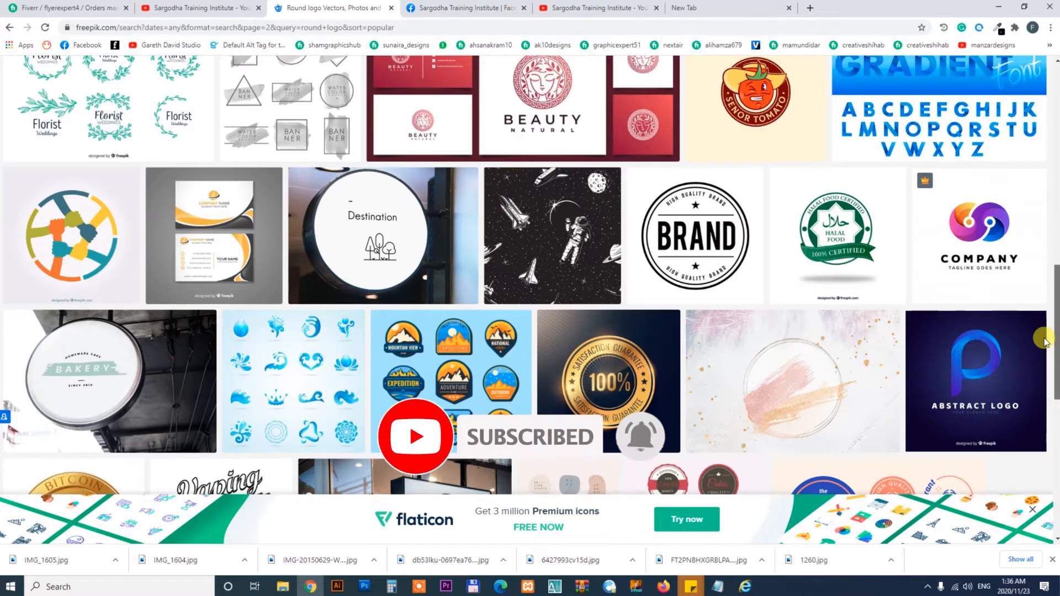
pyautogui.moveTo(1044, 339); pyautogui.dragTo(1049, 404)
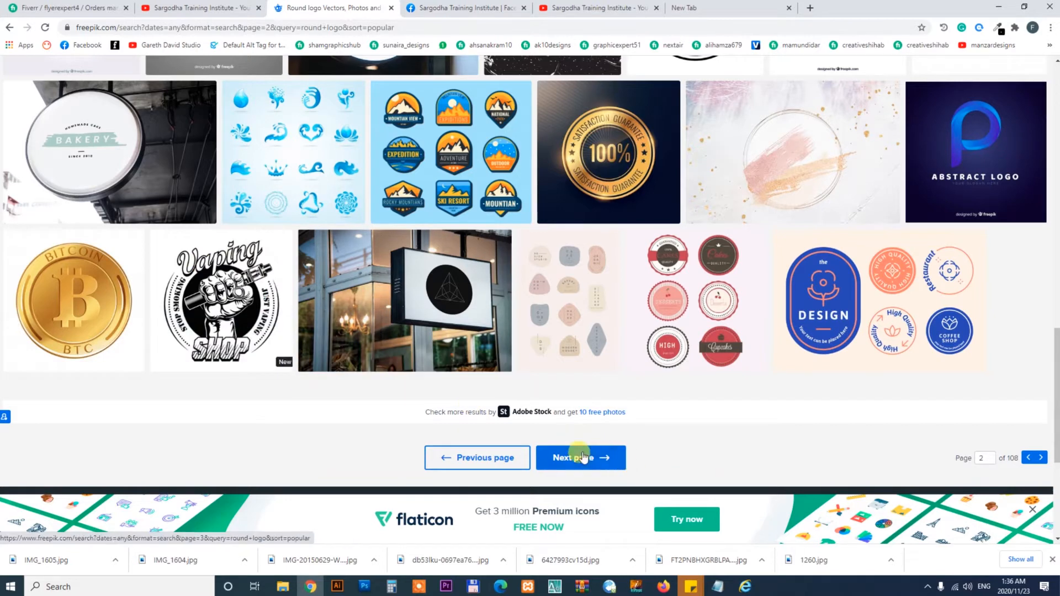
pyautogui.rightClick(227, 247)
pyautogui.click(257, 255)
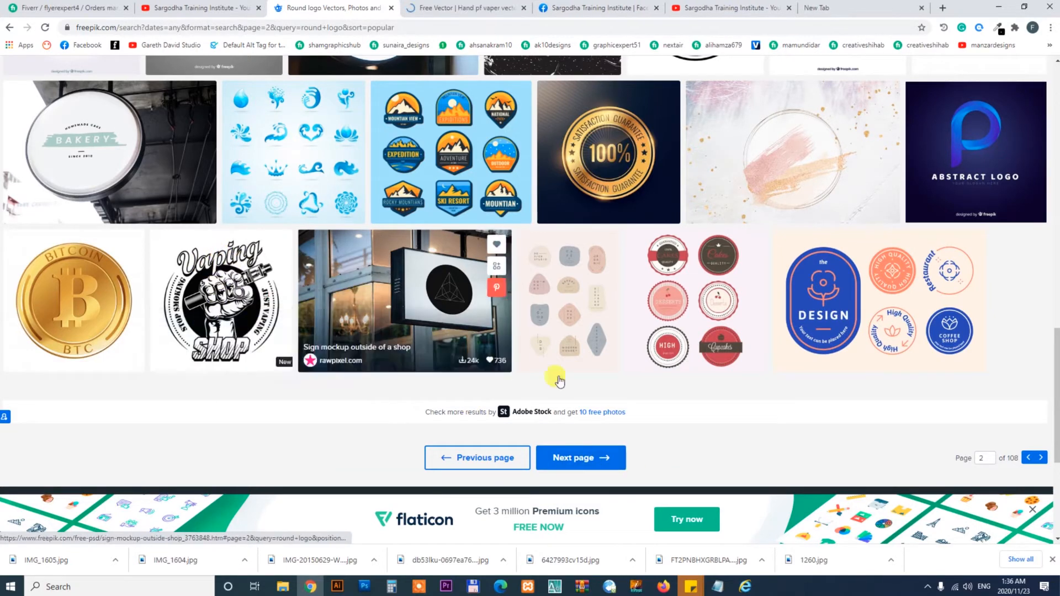
# - Go to the next results page and open the Dia de los muertos round badge in a new tab
pyautogui.click(581, 459)
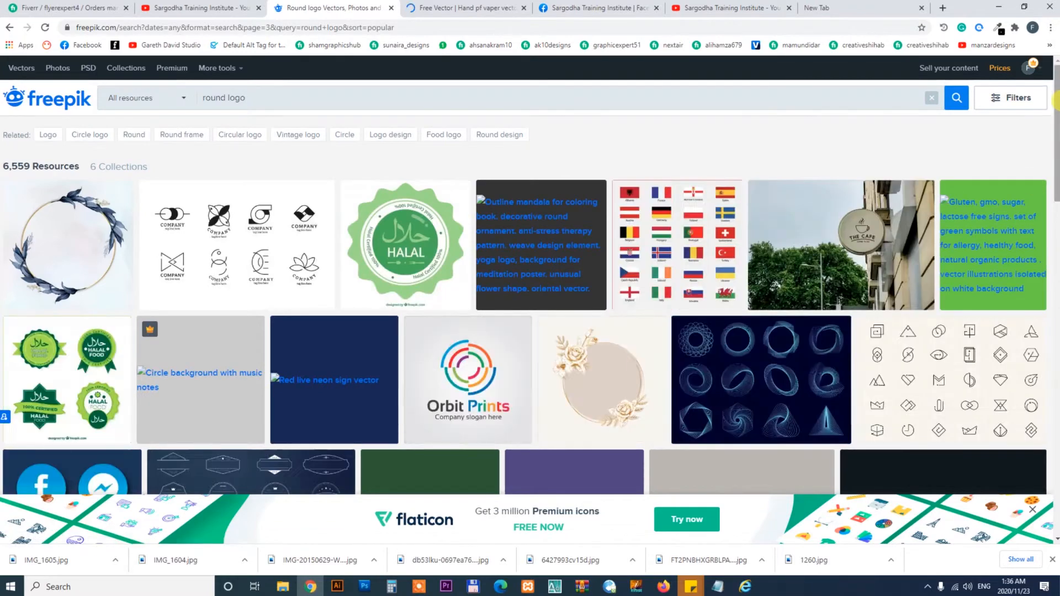
pyautogui.scroll(-6, 1056, 148)
pyautogui.moveTo(1056, 200); pyautogui.dragTo(1056, 337)
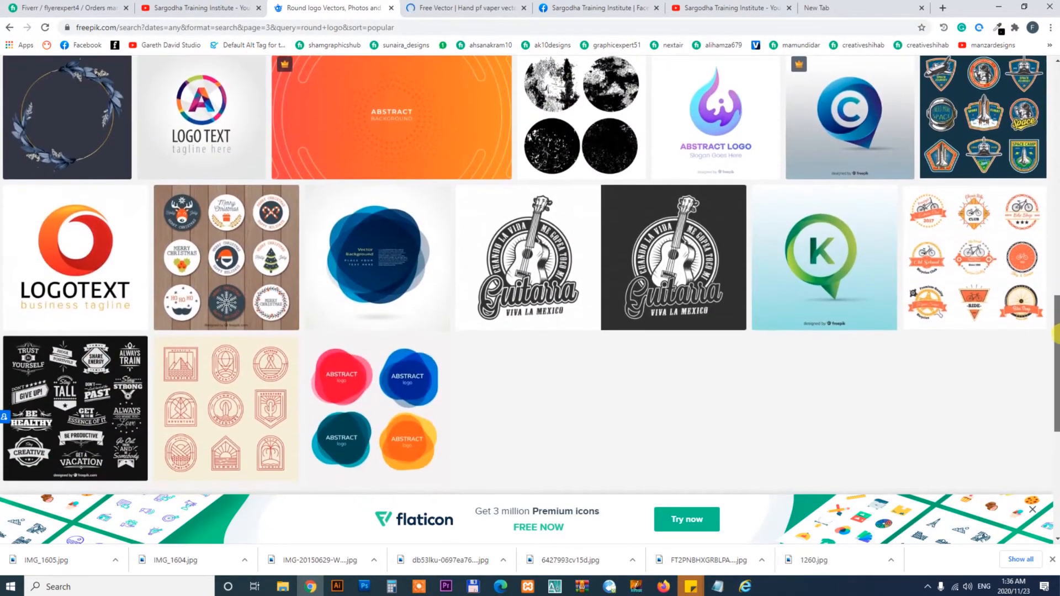
pyautogui.rightClick(680, 235)
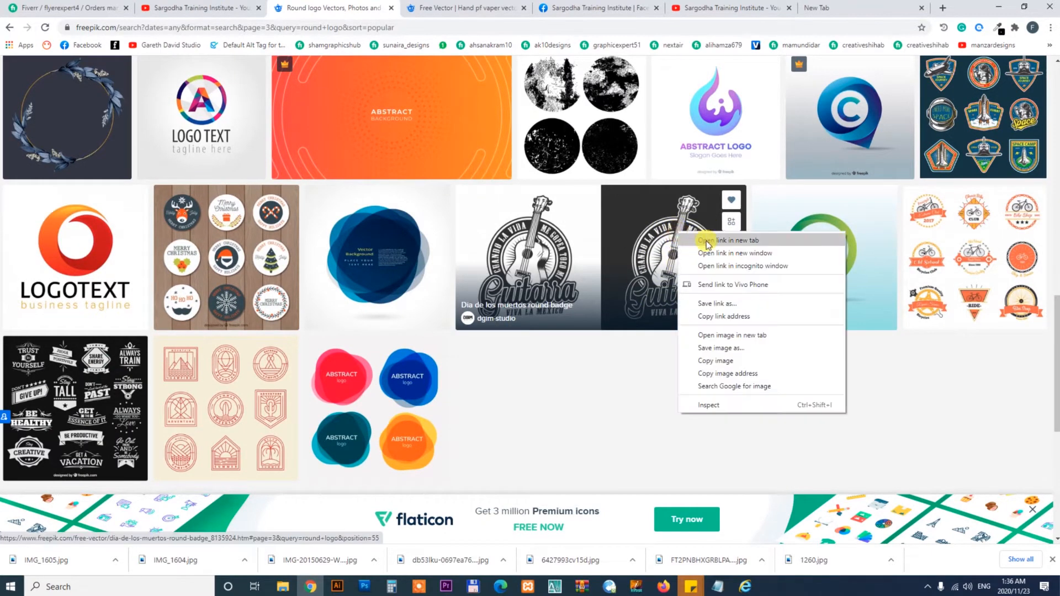
pyautogui.click(699, 240)
# - Browse the following results page, then review the Vaping Shop badge design in its tab
pyautogui.moveTo(1056, 359); pyautogui.dragTo(1056, 420)
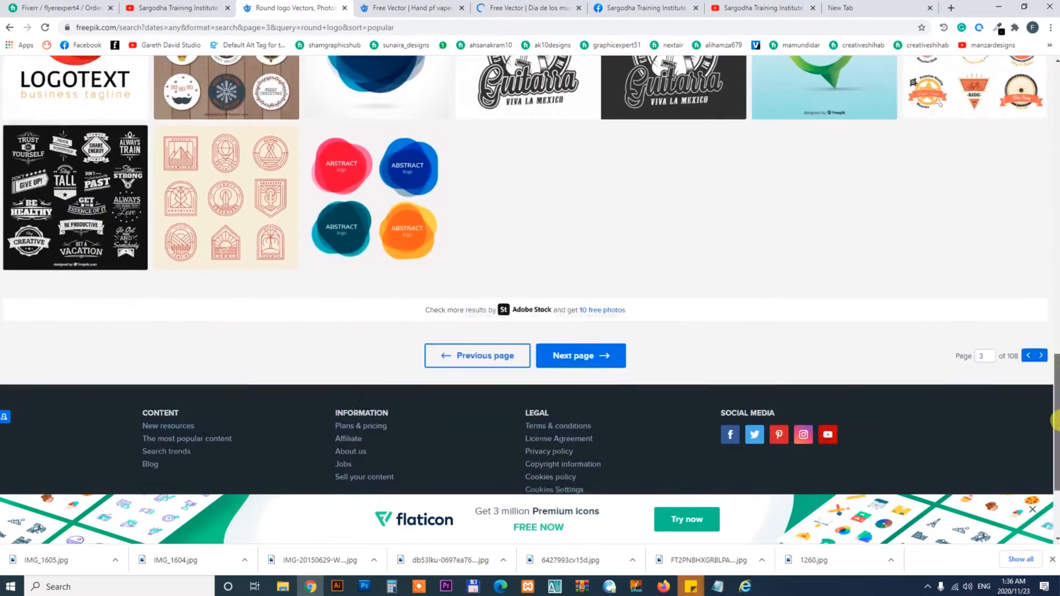
pyautogui.click(557, 353)
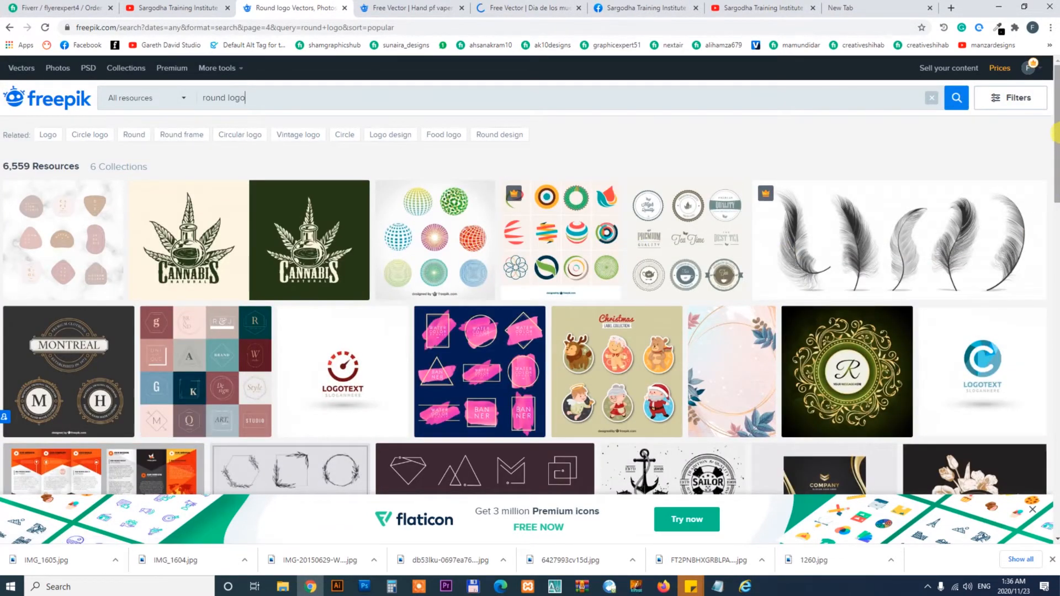
pyautogui.moveTo(1056, 185); pyautogui.dragTo(1056, 238)
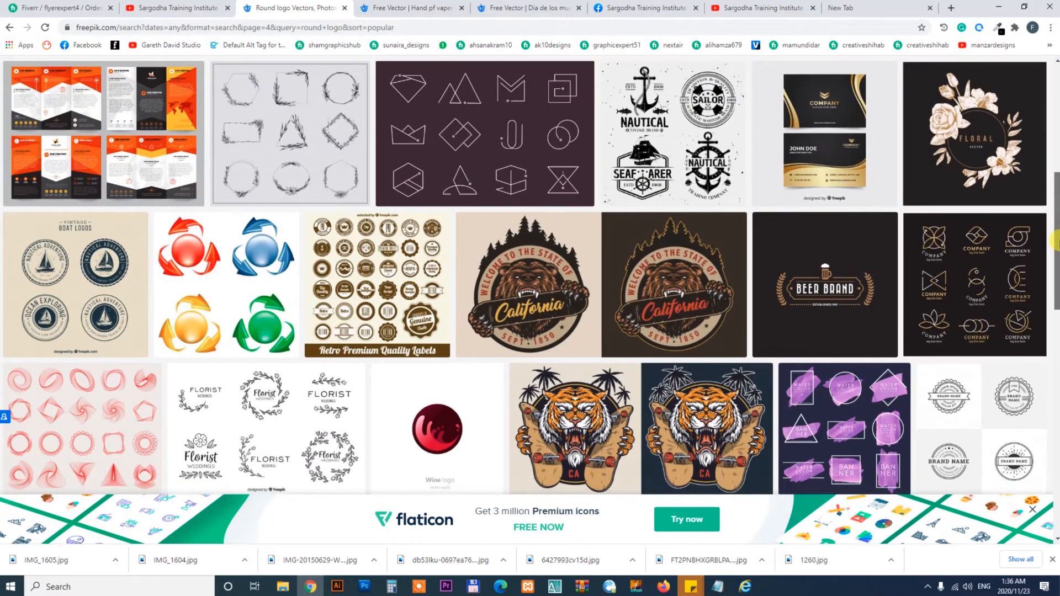
pyautogui.moveTo(1056, 239)
pyautogui.mouseDown()
pyautogui.moveTo(1056, 390)
pyautogui.moveTo(1056, 235)
pyautogui.mouseUp()
pyautogui.click(411, 8)
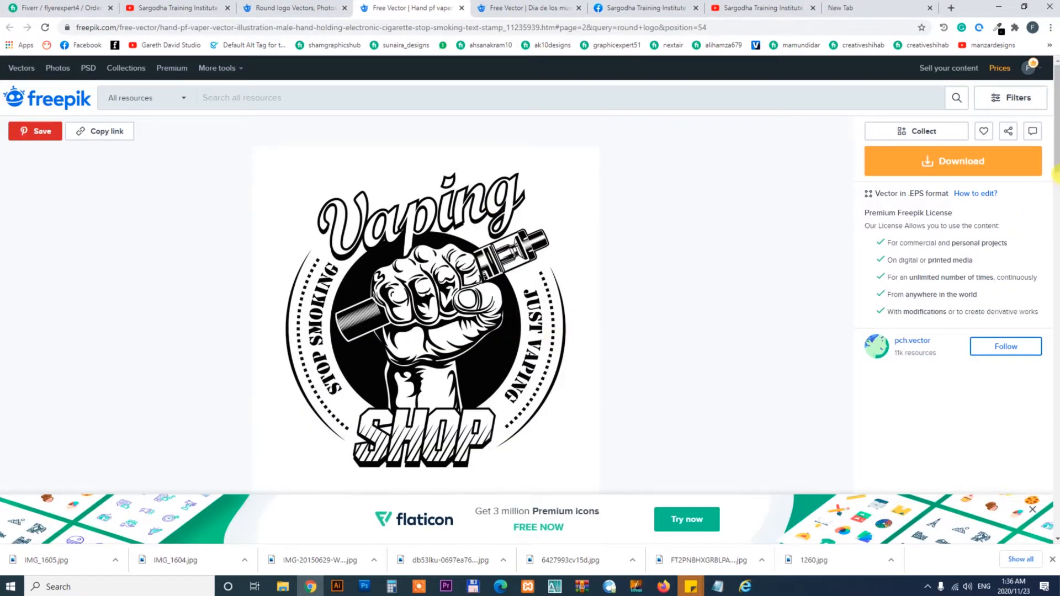
pyautogui.moveTo(1056, 135); pyautogui.dragTo(1043, 111)
# - Download the Dia de los muertos round badge vector and retry the interrupted download
pyautogui.click(492, 4)
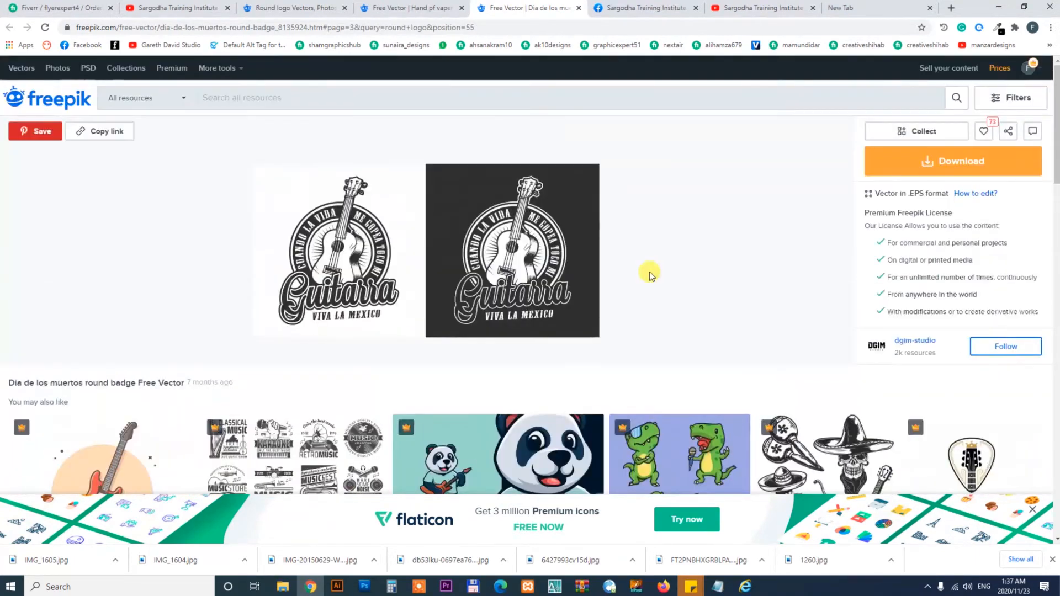
pyautogui.click(1029, 168)
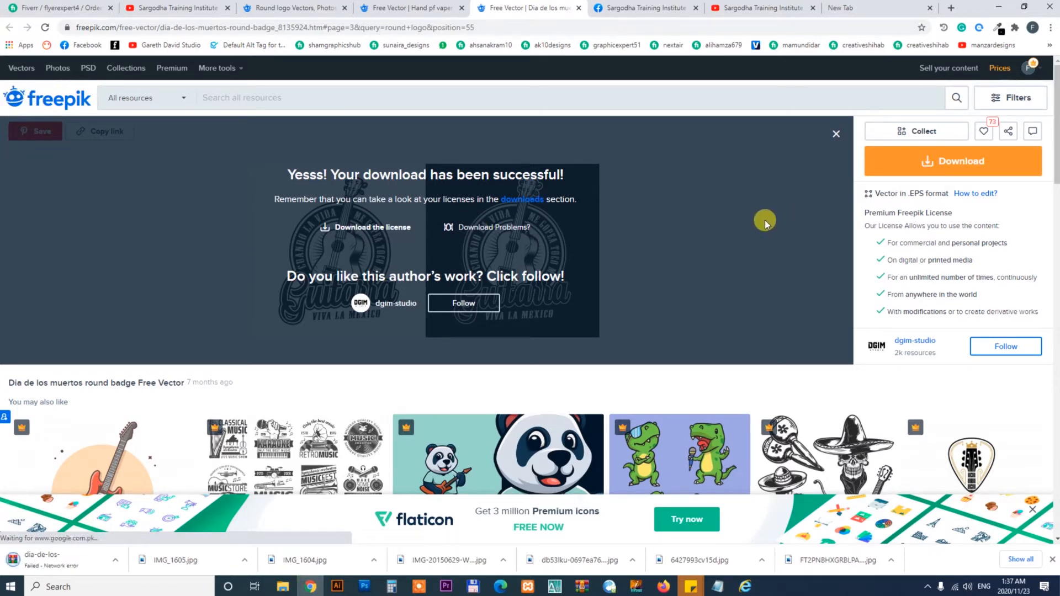
pyautogui.click(115, 560)
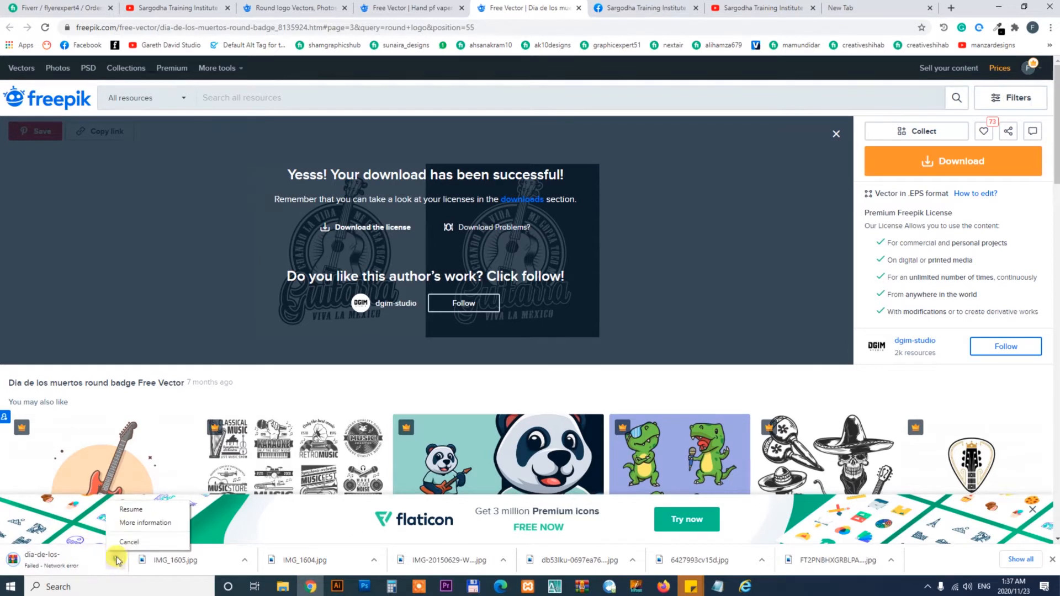
pyautogui.click(131, 511)
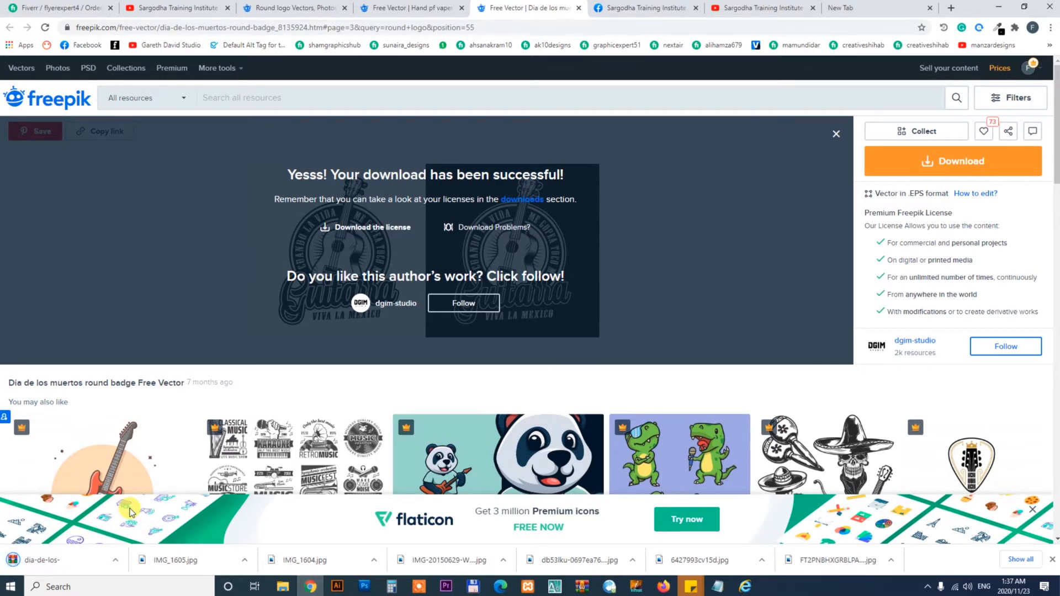
pyautogui.rightClick(114, 562)
pyautogui.click(147, 523)
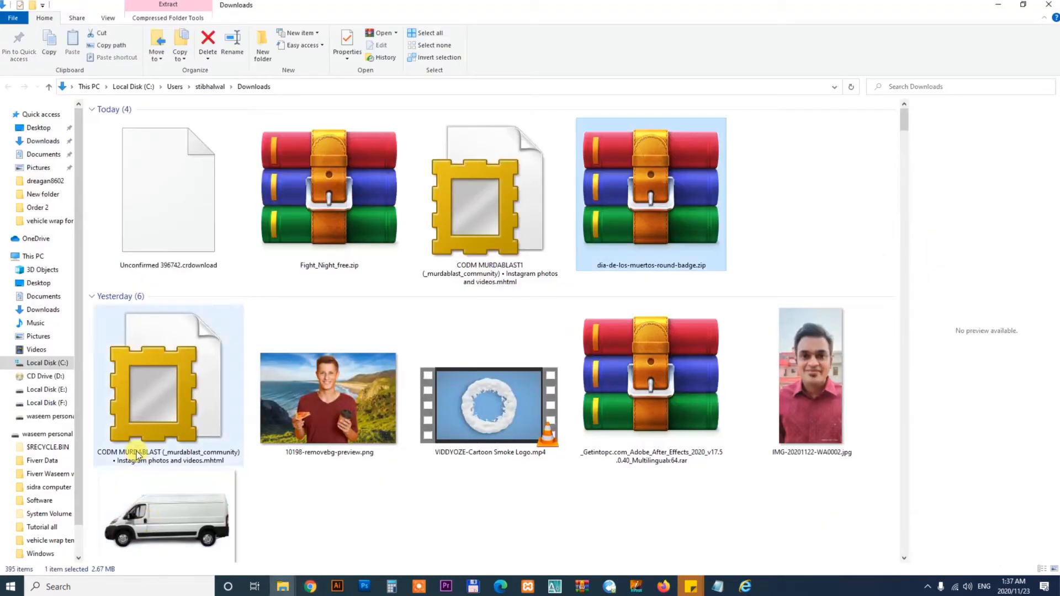
pyautogui.hotkey('ctrl', 'x')
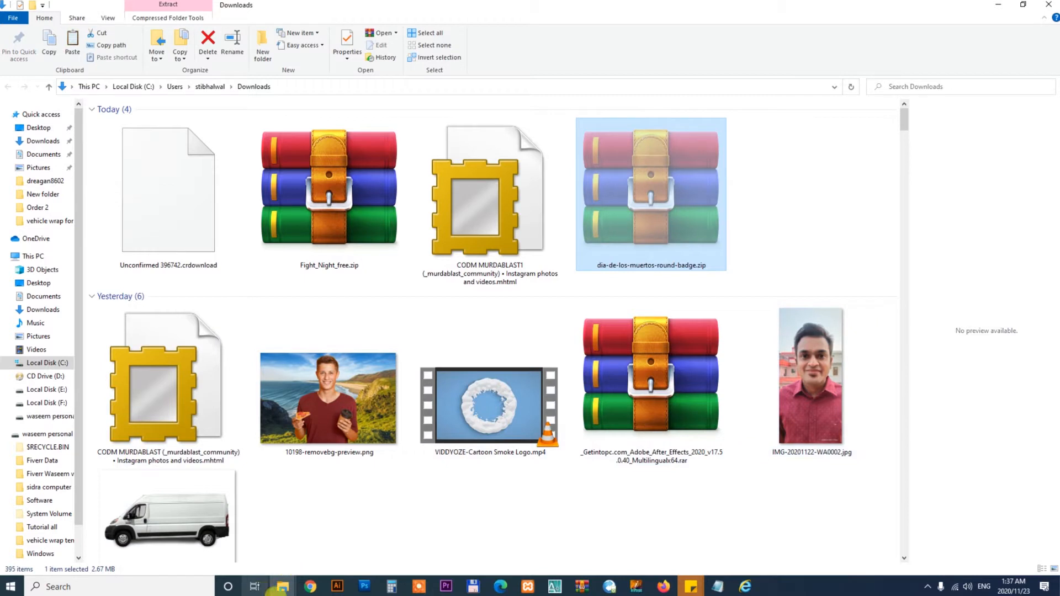
pyautogui.moveTo(276, 586)
pyautogui.click(226, 535)
pyautogui.rightClick(512, 362)
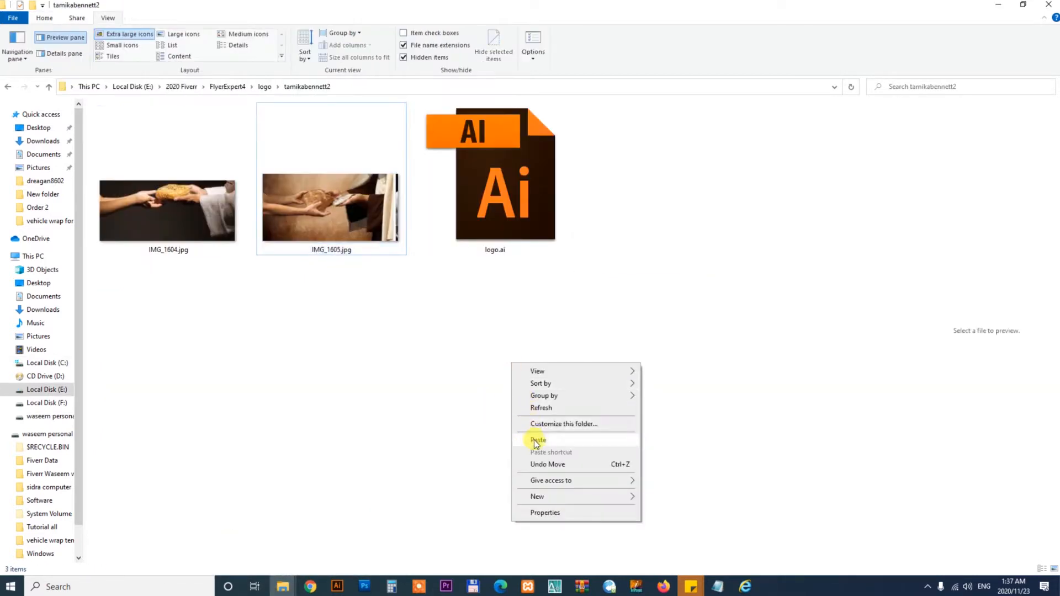
pyautogui.click(535, 440)
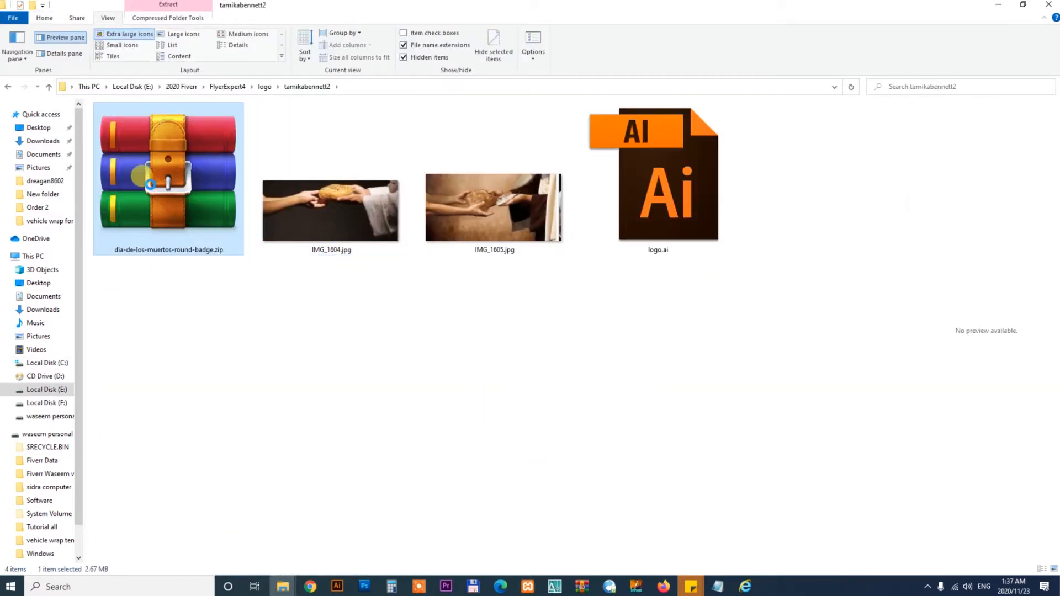
# - Extract dia-de-los-muertos-round-badge.zip in place and open the extracted 1304.eps file
pyautogui.rightClick(150, 184)
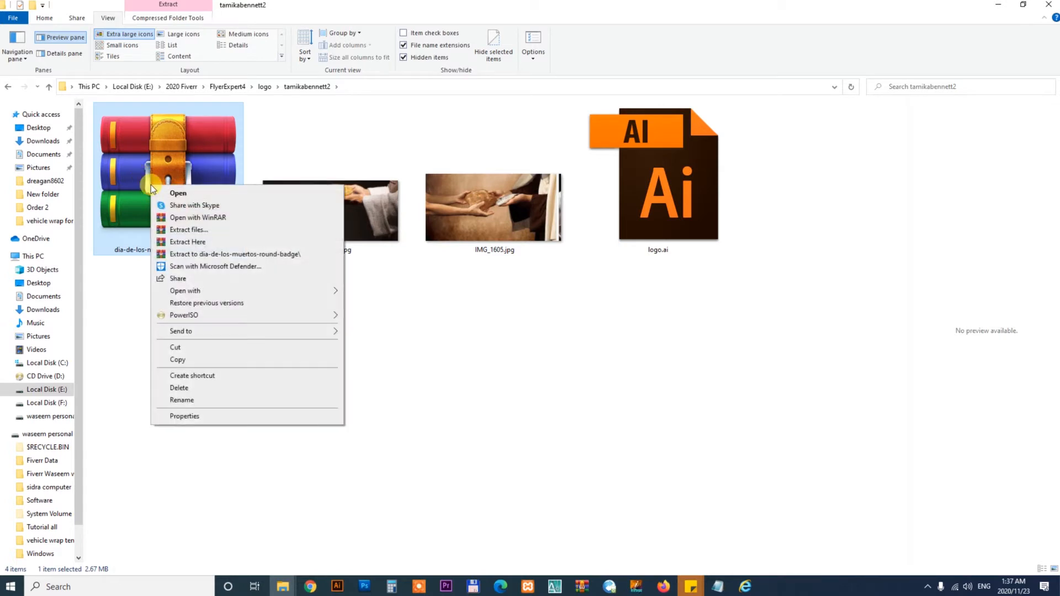
pyautogui.click(183, 247)
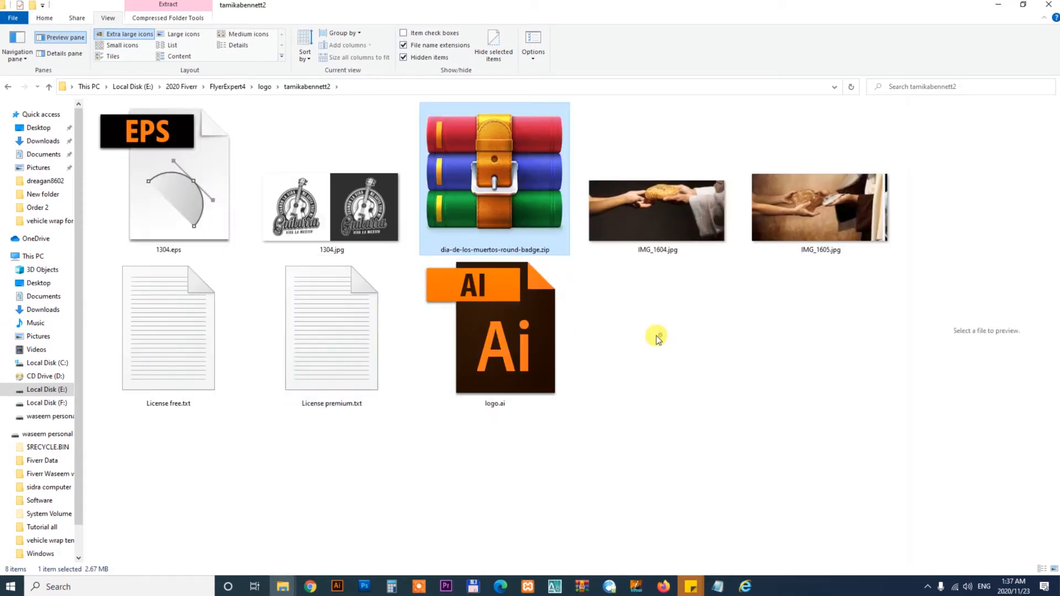
pyautogui.click(139, 199)
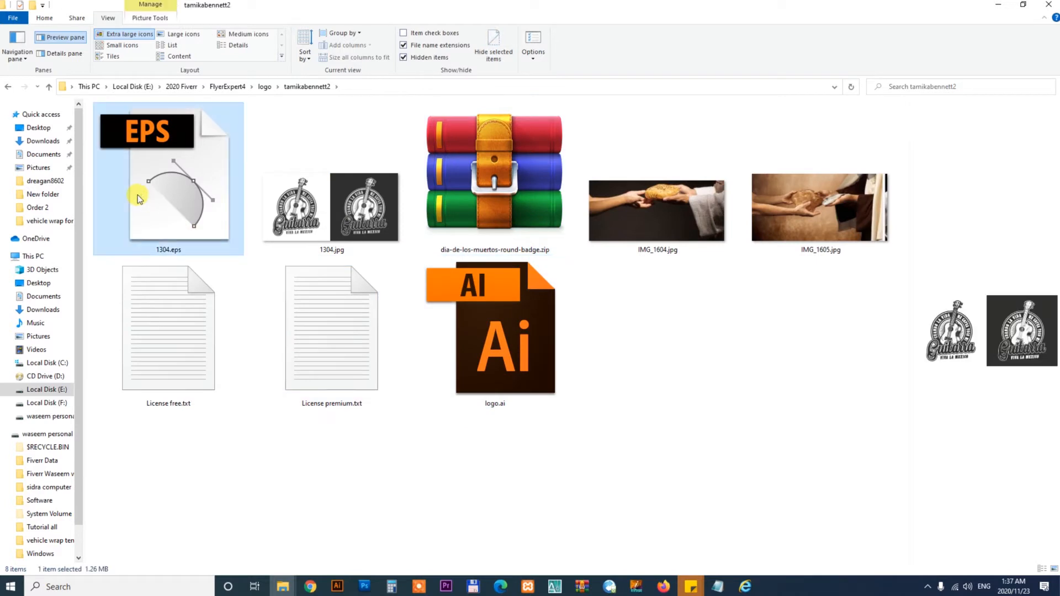
pyautogui.doubleClick(168, 215)
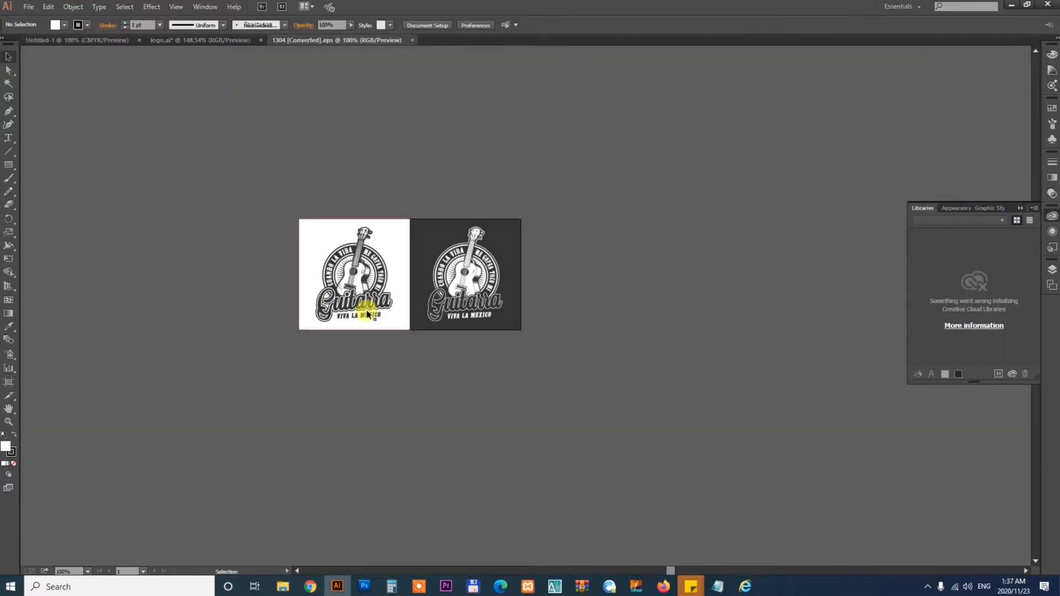
# - Copy the white-background Guitarra badge from 1304.eps and paste it into logo.ai, accepting the colour conversion
pyautogui.click(370, 294)
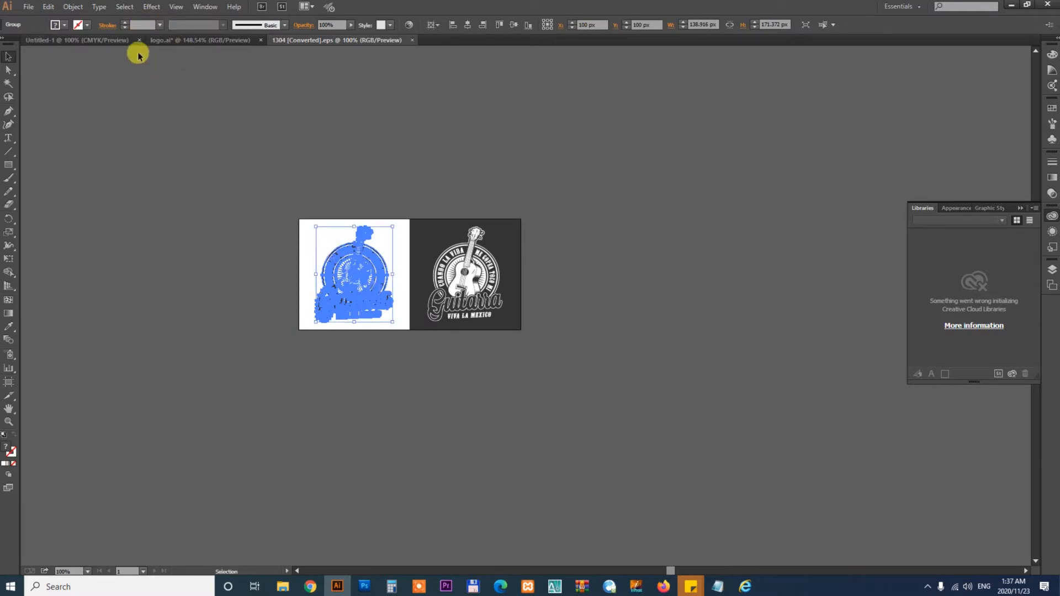
pyautogui.click(96, 41)
pyautogui.click(205, 40)
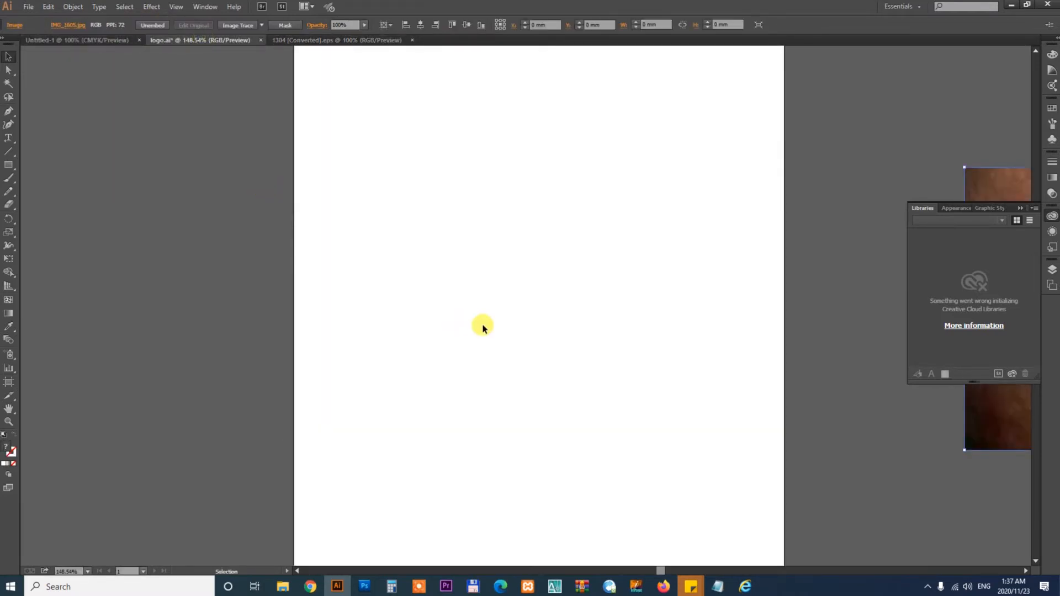
pyautogui.hotkey('ctrl', 'v')
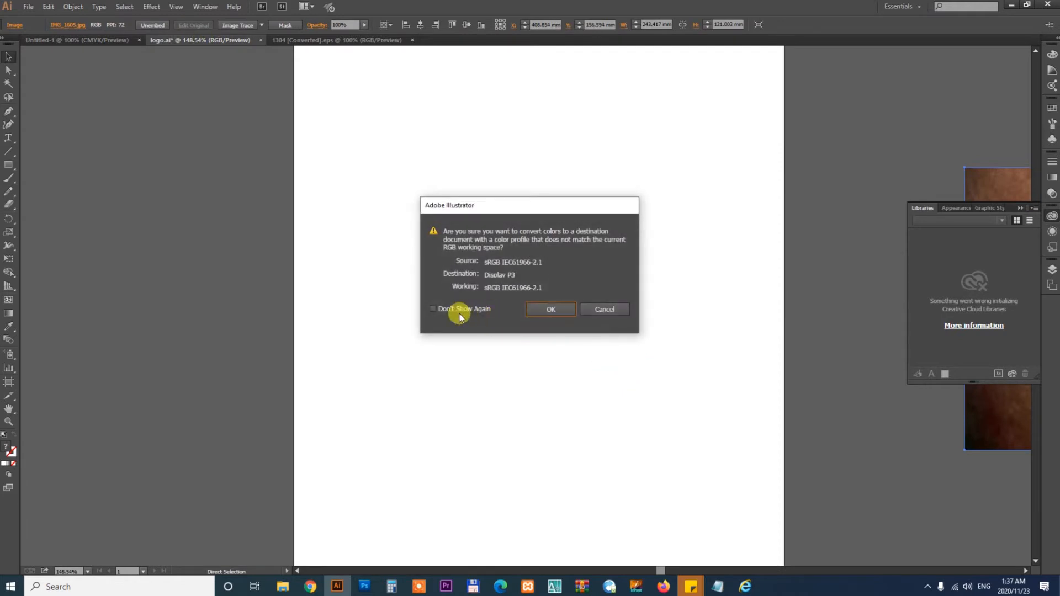
pyautogui.click(550, 311)
# - Enlarge the pasted Guitarra badge on the logo.ai artboard
pyautogui.click(646, 386)
pyautogui.click(553, 348)
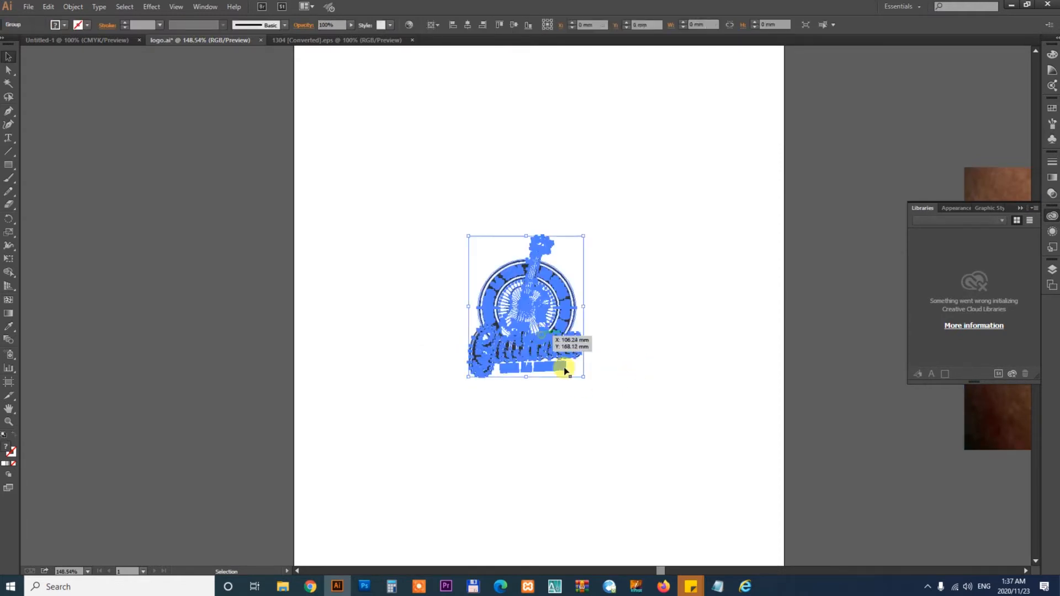
pyautogui.moveTo(583, 378); pyautogui.dragTo(623, 424)
pyautogui.click(674, 362)
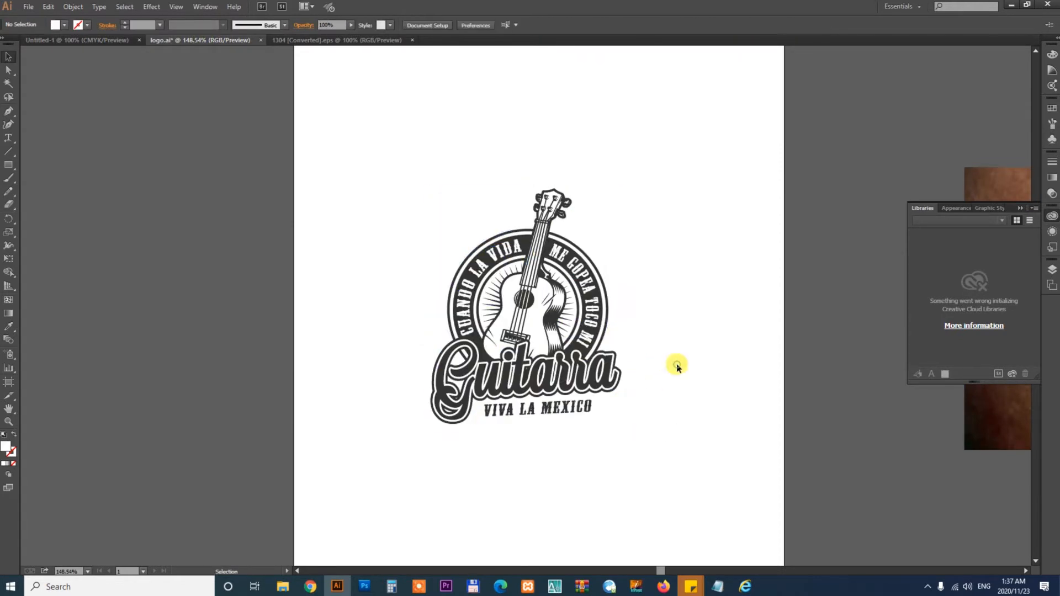
# - Fit the artboard to the artwork bounds
pyautogui.click(504, 303)
pyautogui.click(83, 8)
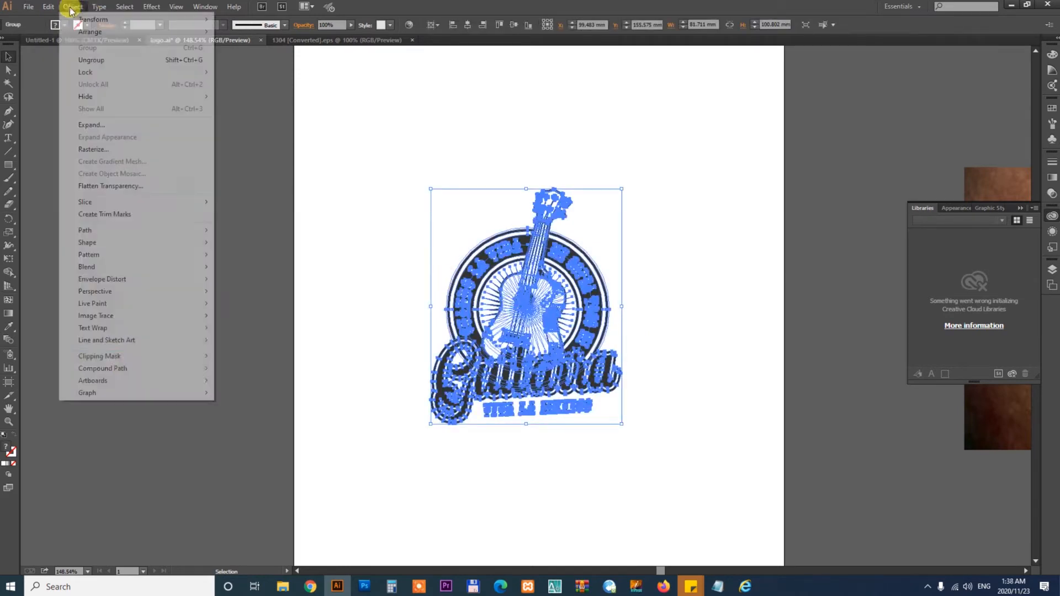
pyautogui.moveTo(122, 382)
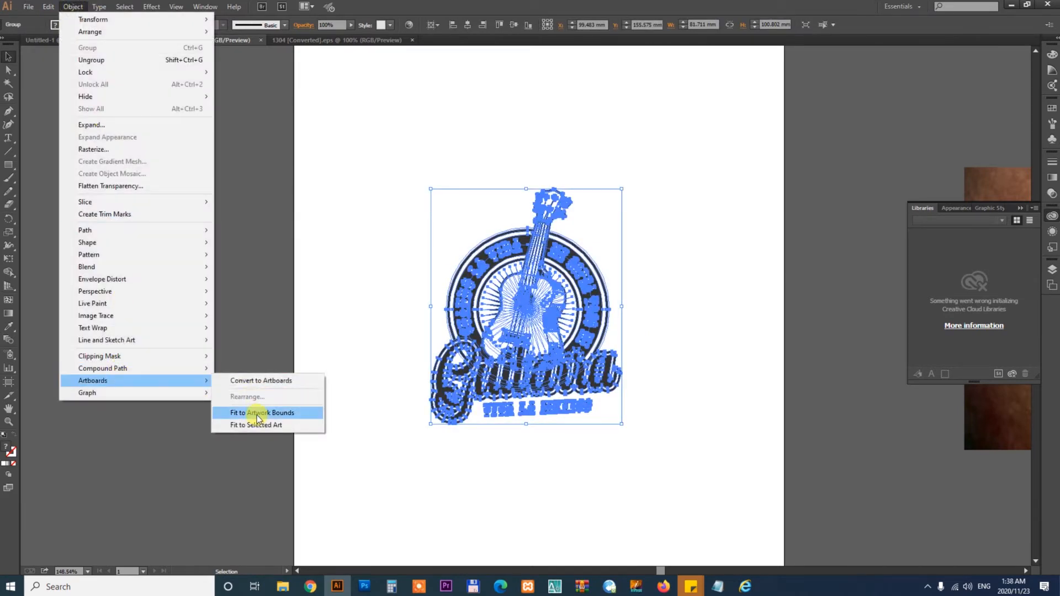
pyautogui.click(257, 415)
pyautogui.moveTo(740, 440); pyautogui.dragTo(542, 429)
pyautogui.moveTo(697, 416); pyautogui.dragTo(417, 409)
pyautogui.hotkey('ctrl', '-')
pyautogui.hotkey('ctrl', '-')
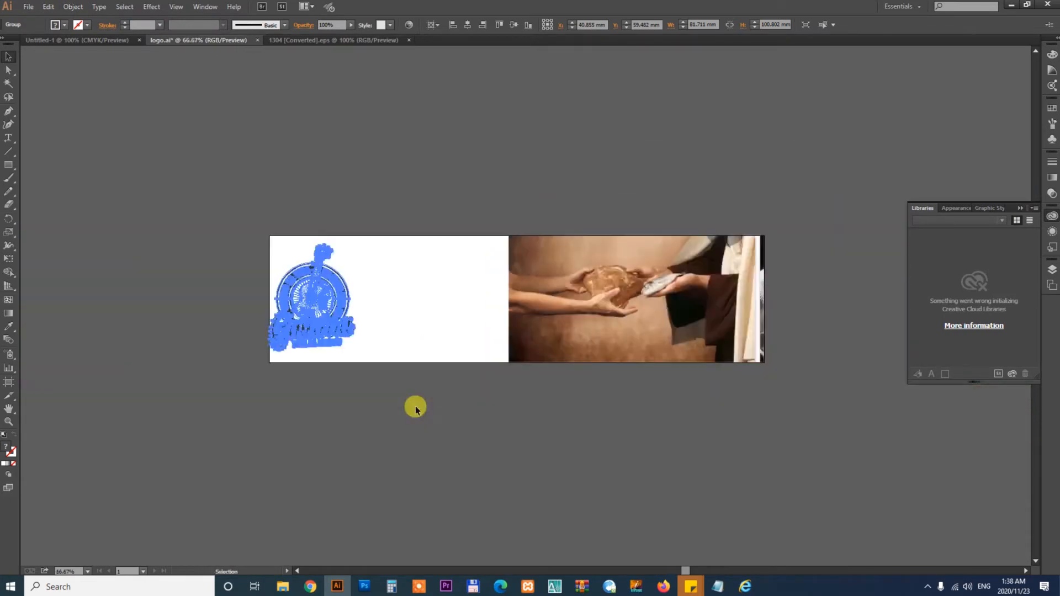
pyautogui.hotkey('shift', 'p')
pyautogui.hotkey('shift', 'o')
pyautogui.press('Escape')
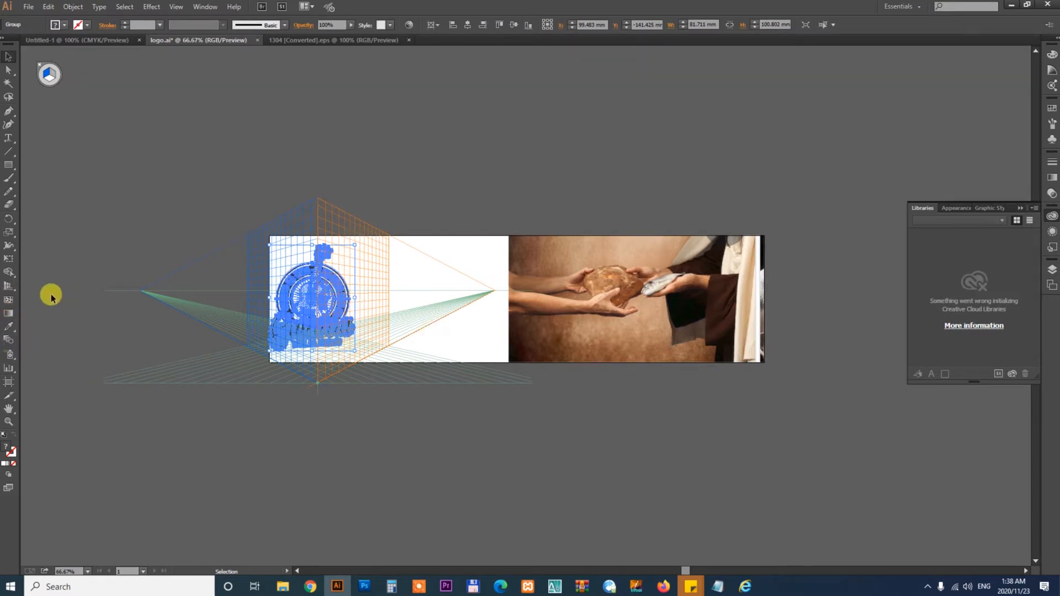
pyautogui.moveTo(11, 291); pyautogui.dragTo(58, 300)
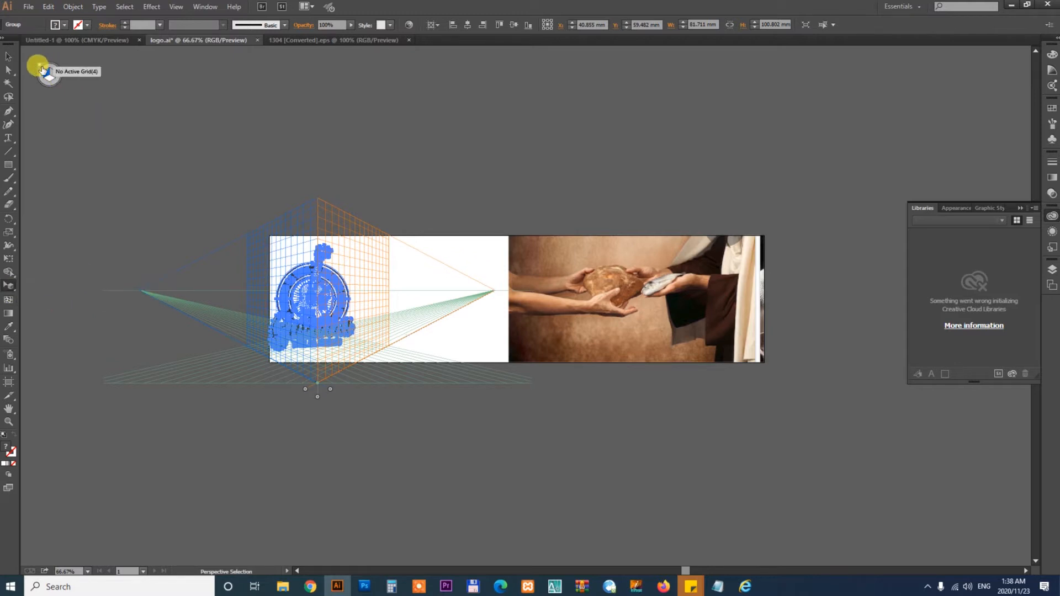
pyautogui.click(42, 68)
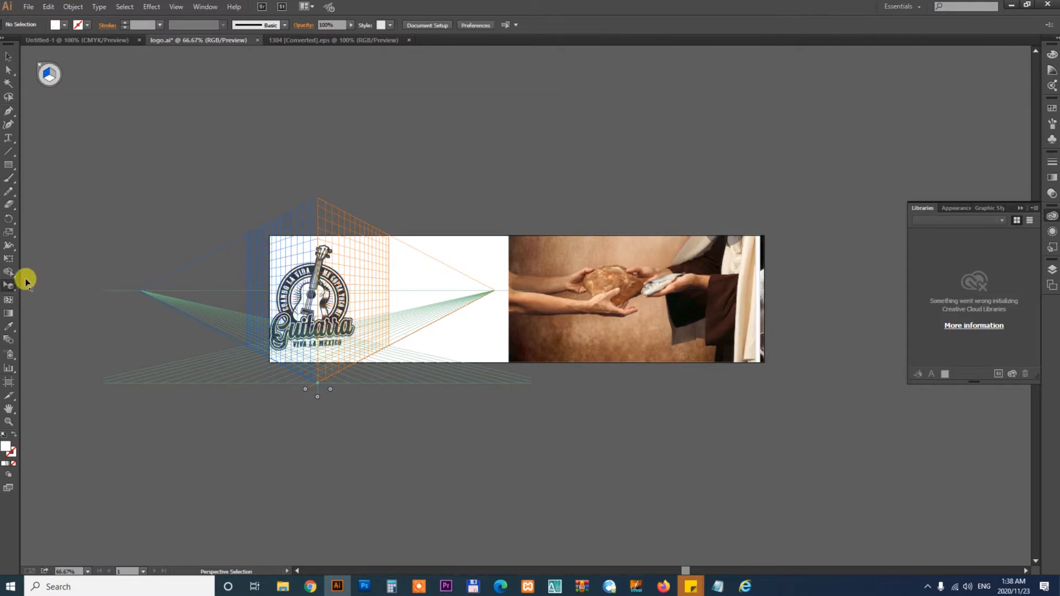
pyautogui.moveTo(16, 288); pyautogui.dragTo(53, 296)
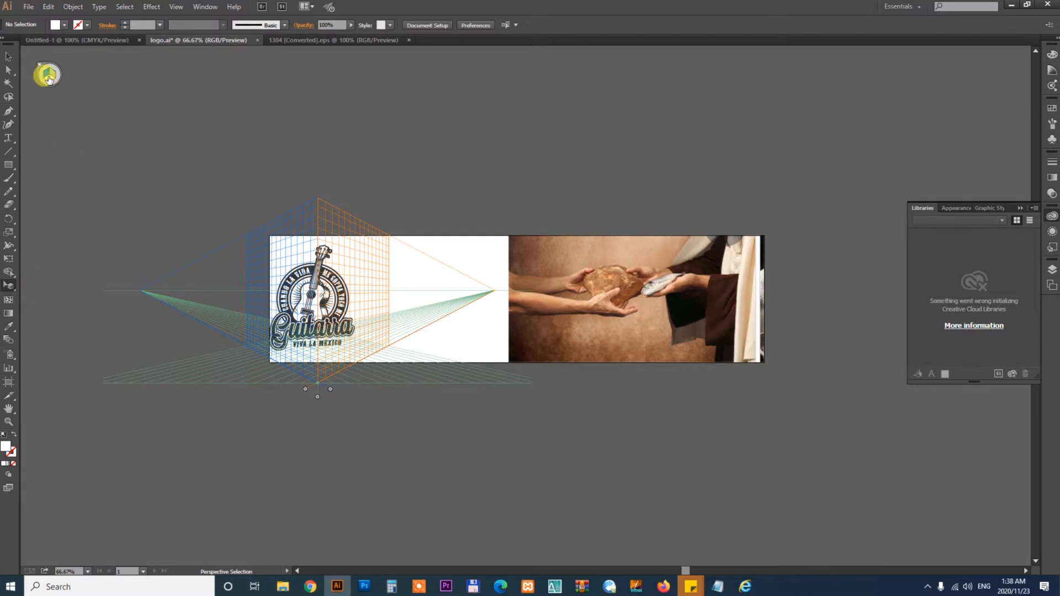
pyautogui.click(40, 67)
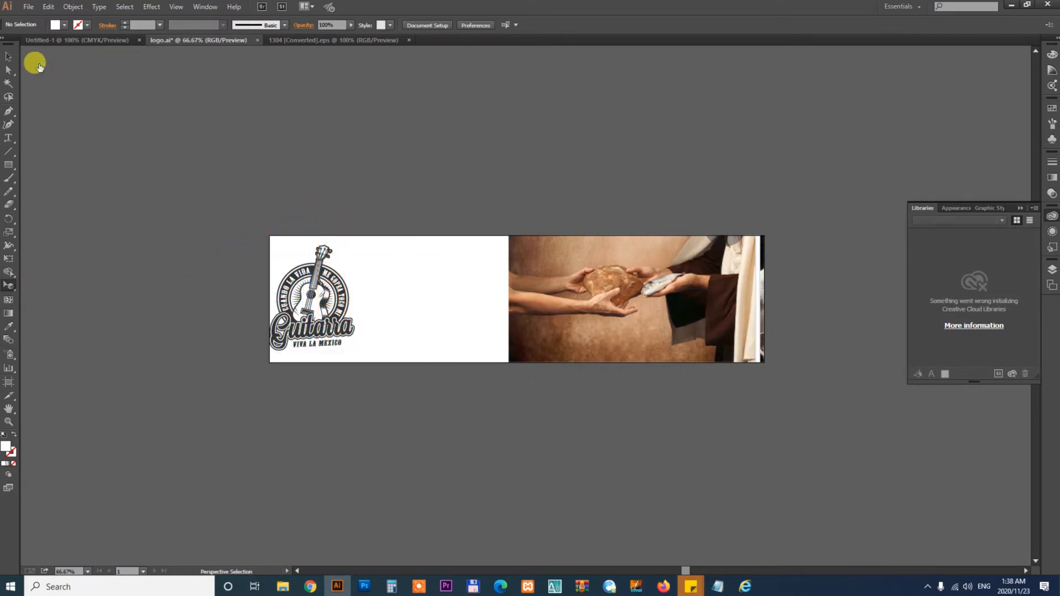
# - Move the reference photo off the artboard and narrow the artboard to a square around the badge
pyautogui.moveTo(629, 309); pyautogui.dragTo(525, 271)
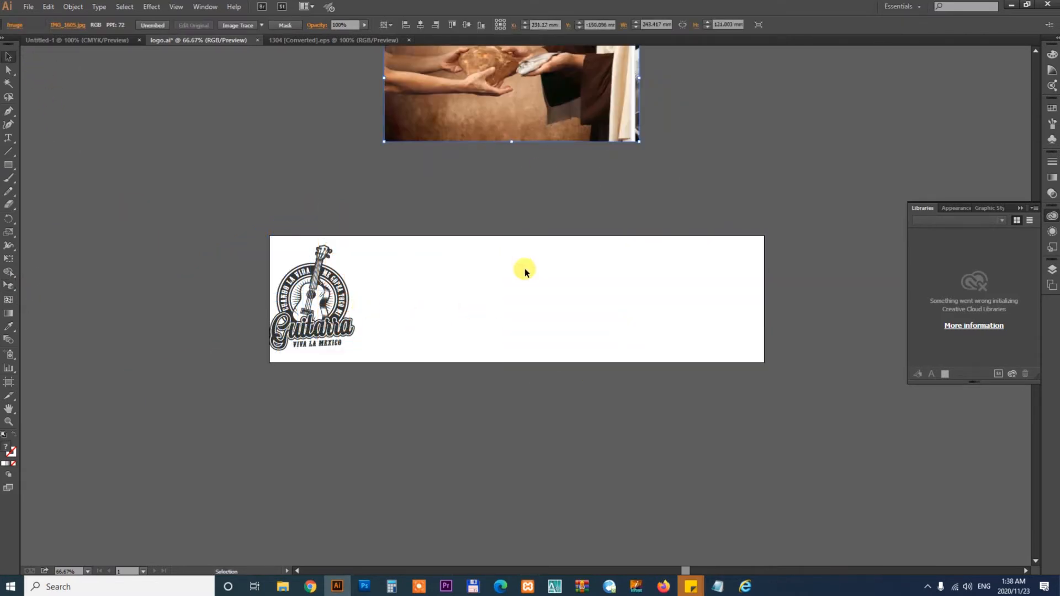
pyautogui.press('v')
pyautogui.click(8, 383)
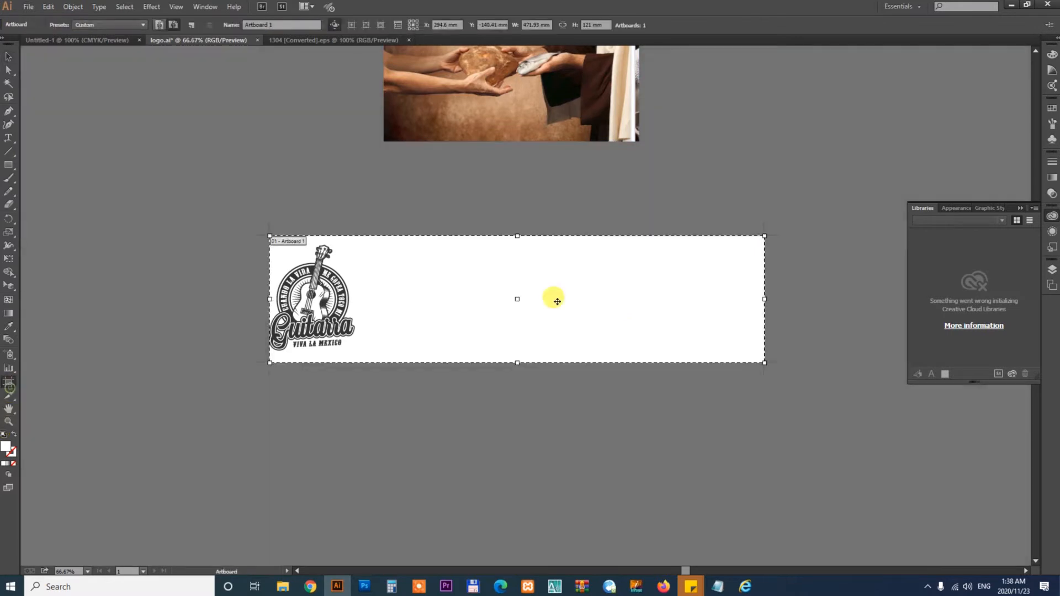
pyautogui.moveTo(761, 298); pyautogui.dragTo(410, 299)
pyautogui.press('z')
pyautogui.hotkey('ctrl', '0')
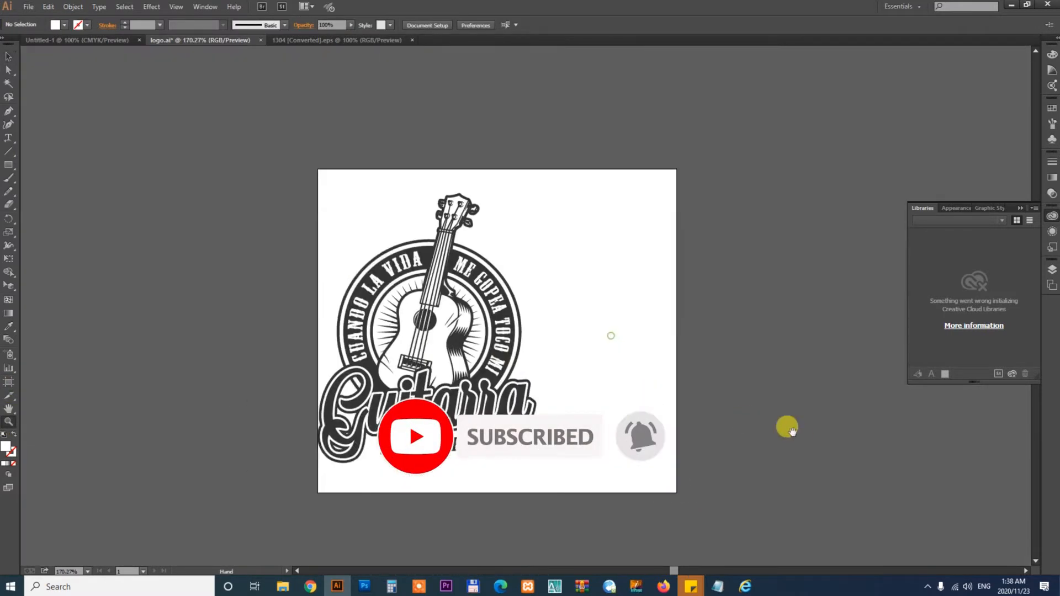
# - Select the whole badge and ungroup it
pyautogui.press('v')
pyautogui.moveTo(524, 392); pyautogui.dragTo(498, 396)
pyautogui.click(385, 274)
pyautogui.moveTo(244, 165); pyautogui.dragTo(795, 490)
pyautogui.rightClick(522, 312)
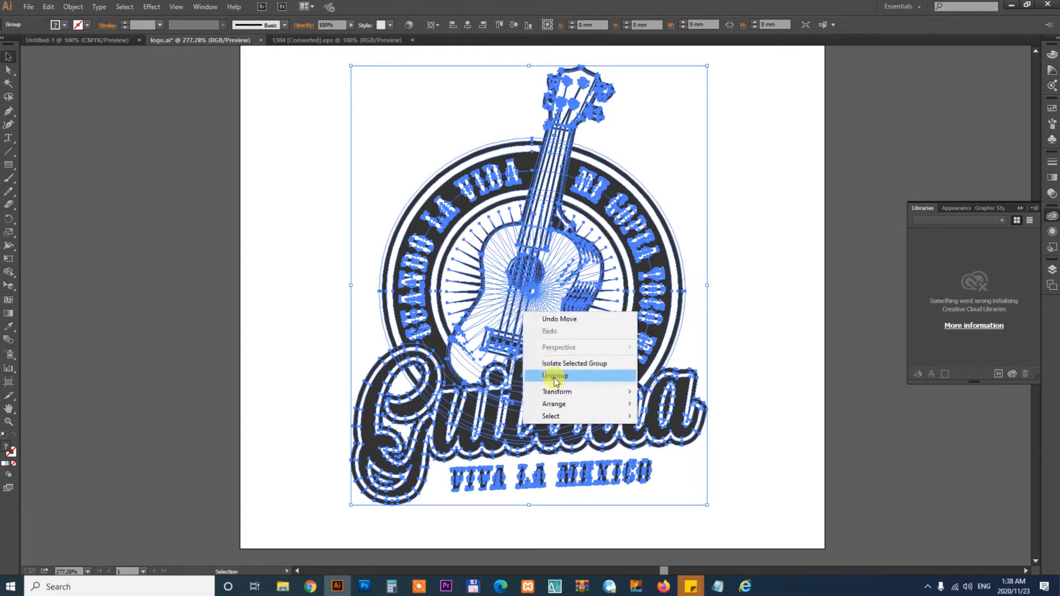
pyautogui.click(553, 378)
# - Delete the guitar, the Guitarra lettering and the VIVA LA MEXICO text from the badge
pyautogui.click(786, 329)
pyautogui.click(581, 95)
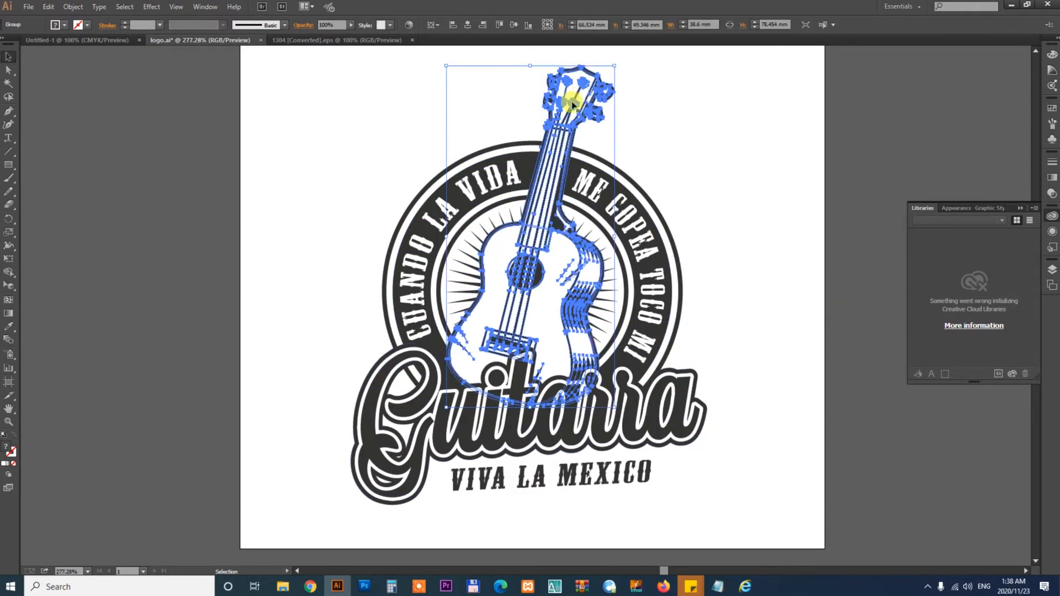
pyautogui.moveTo(552, 103); pyautogui.dragTo(329, 114)
pyautogui.press('Delete')
pyautogui.moveTo(669, 422); pyautogui.dragTo(871, 450)
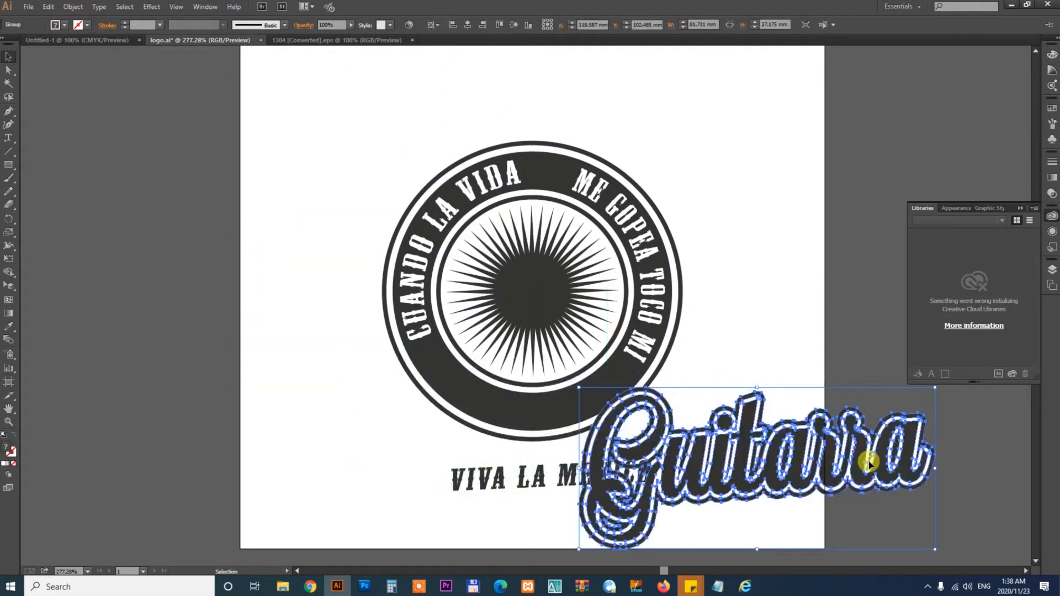
pyautogui.press('Delete')
pyautogui.moveTo(387, 468); pyautogui.dragTo(815, 526)
pyautogui.press('Delete')
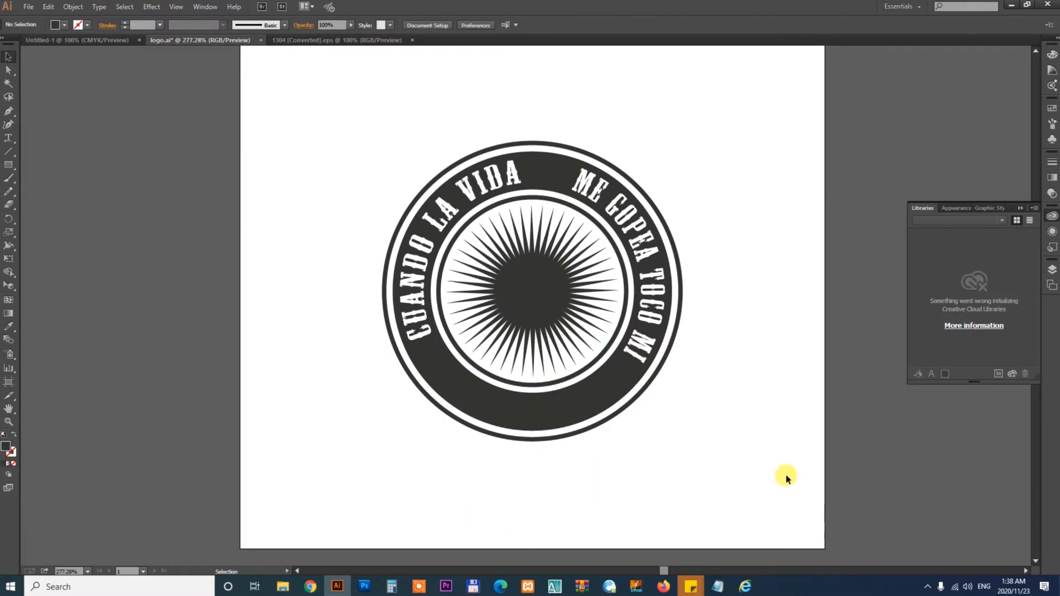
# - Delete the curved CUANDO LA VIDA and ME GOPEA TOCO MI text and the central sunburst
pyautogui.moveTo(573, 206); pyautogui.dragTo(793, 138)
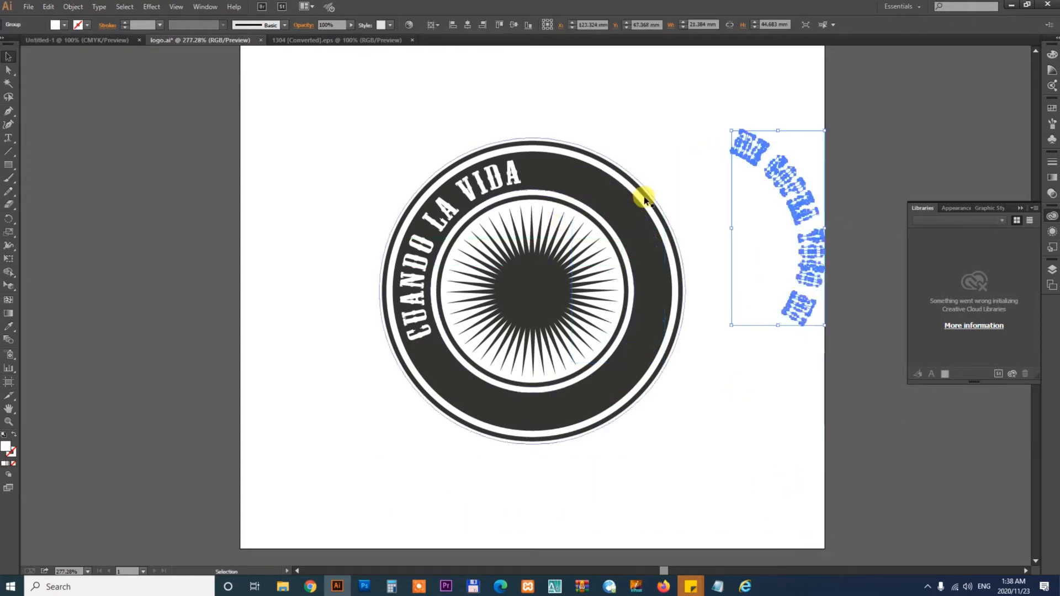
pyautogui.moveTo(505, 166); pyautogui.dragTo(354, 171)
pyautogui.click(364, 188)
pyautogui.moveTo(544, 295); pyautogui.dragTo(933, 511)
pyautogui.press('Delete')
# - Ungroup the remaining ring artwork and try dragging the dark band aside, undoing the move
pyautogui.click(598, 281)
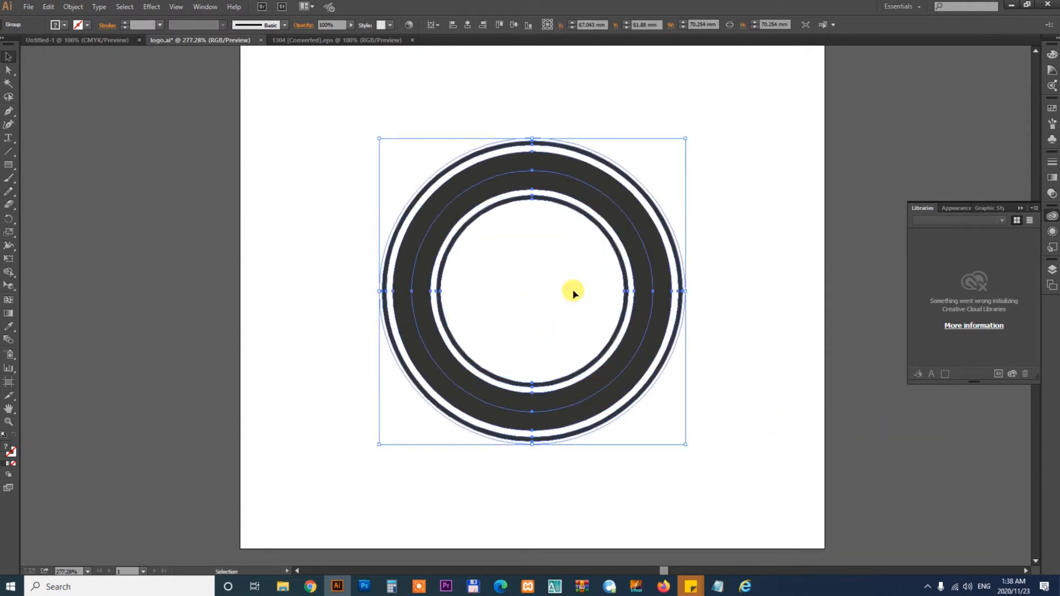
pyautogui.rightClick(573, 293)
pyautogui.click(591, 355)
pyautogui.click(694, 374)
pyautogui.moveTo(653, 282); pyautogui.dragTo(775, 274)
pyautogui.hotkey('ctrl', 'z')
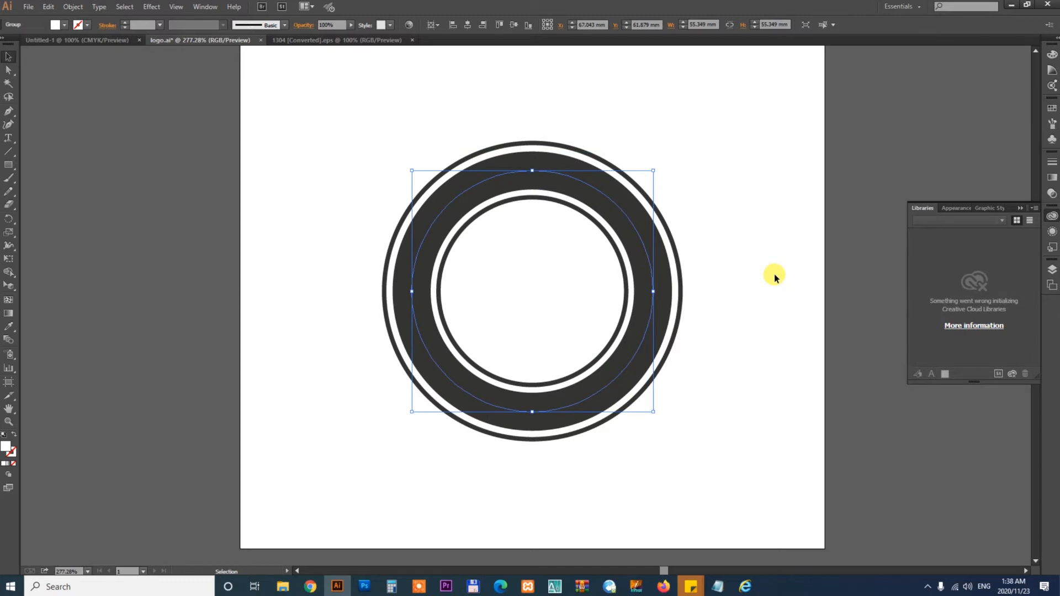
pyautogui.moveTo(653, 171); pyautogui.dragTo(650, 180)
pyautogui.click(797, 283)
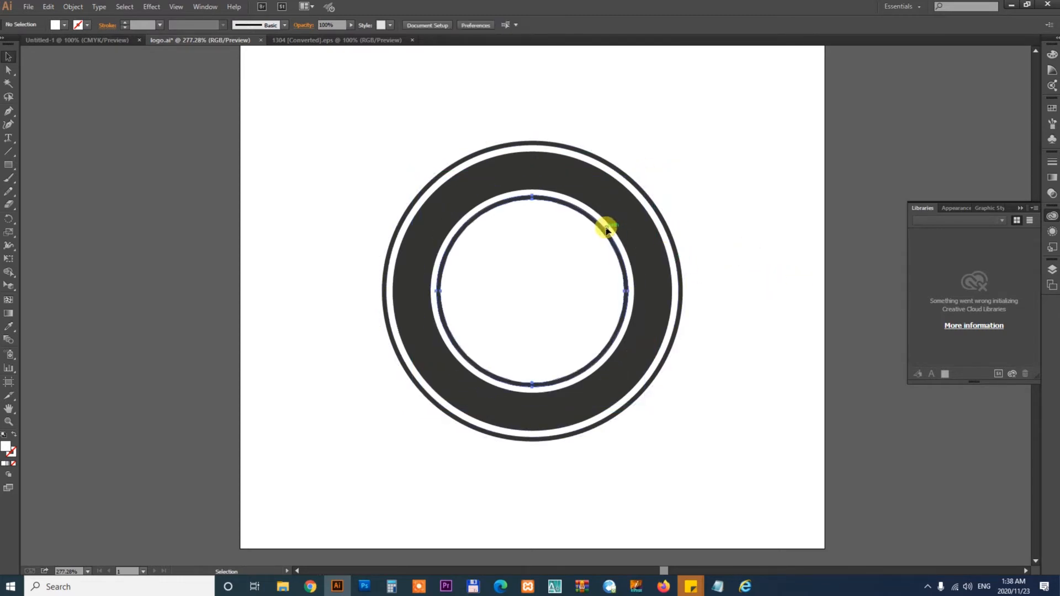
pyautogui.click(606, 228)
pyautogui.moveTo(608, 225); pyautogui.dragTo(680, 176)
pyautogui.hotkey('ctrl', 'z')
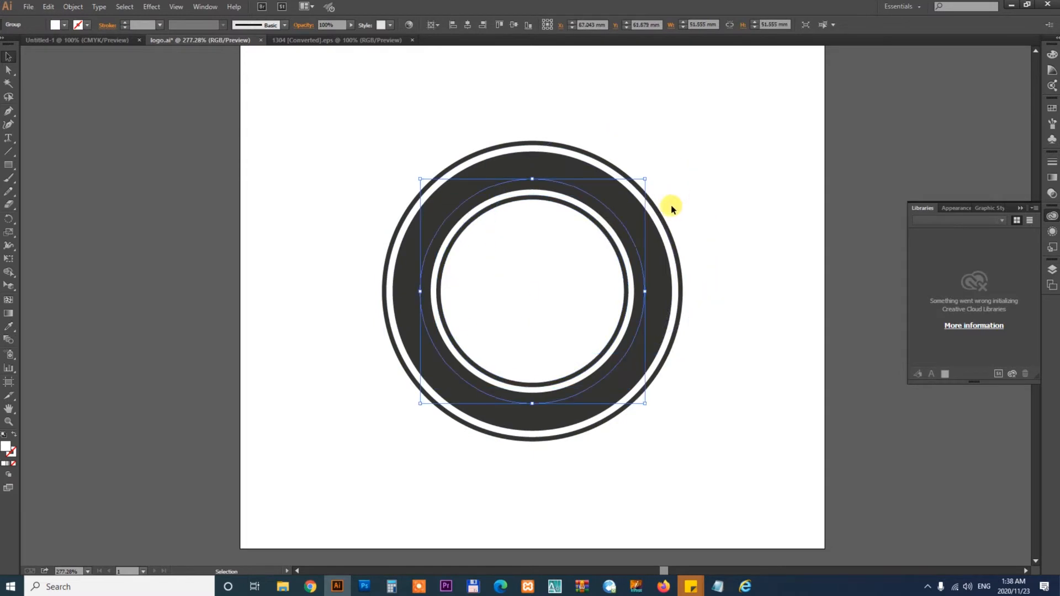
# - Delete the selected ring path
pyautogui.press('Delete')
pyautogui.click(549, 227)
pyautogui.click(545, 291)
pyautogui.hotkey('ctrl', 'a')
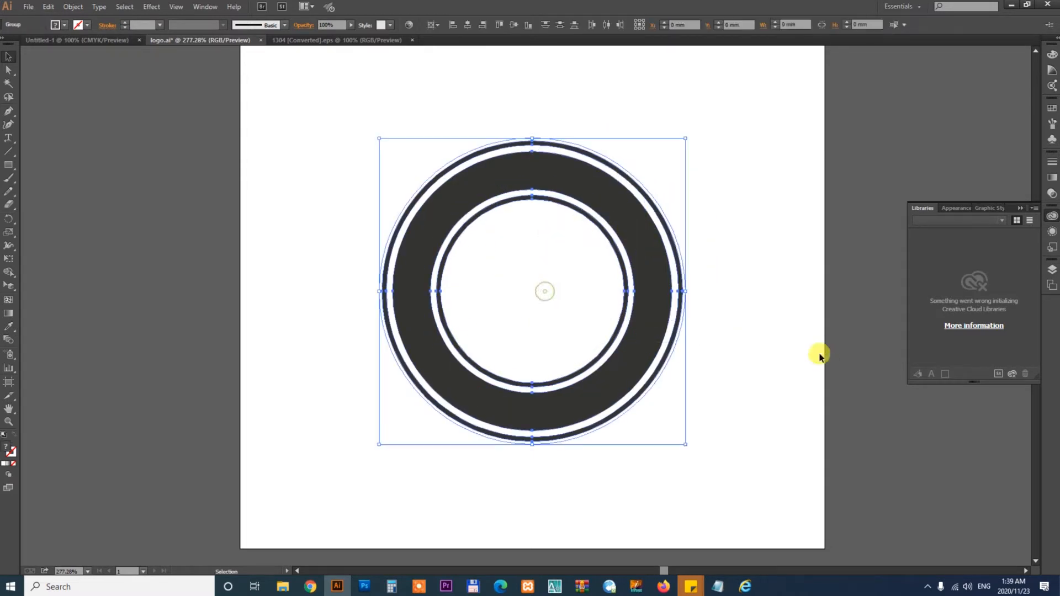
pyautogui.click(750, 218)
pyautogui.hotkey('ctrl', '-')
pyautogui.hotkey('ctrl', '-')
pyautogui.hotkey('ctrl', '-')
pyautogui.hotkey('ctrl', '-')
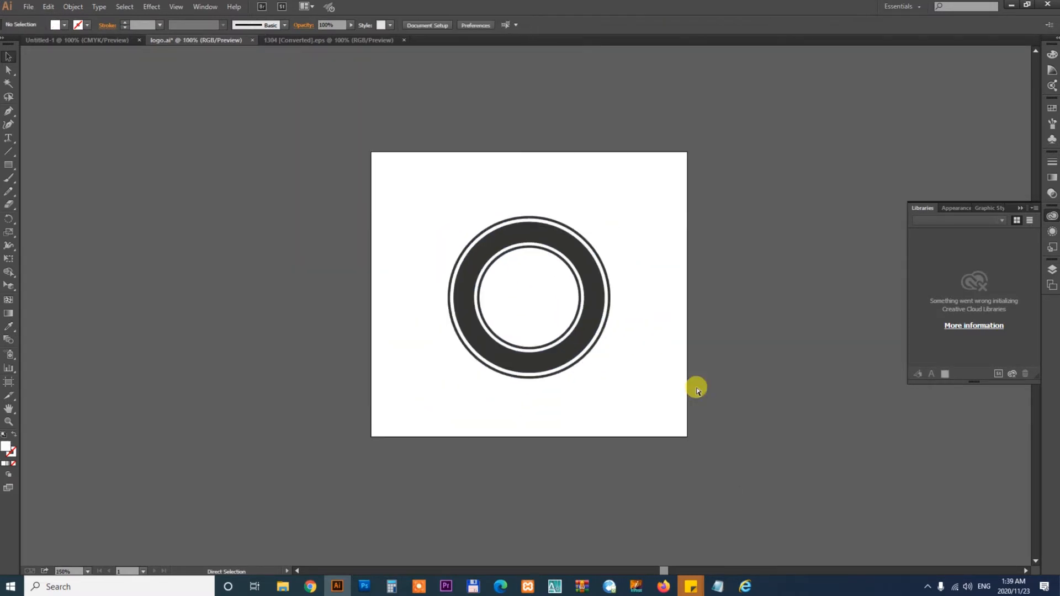
pyautogui.click(701, 249)
pyautogui.moveTo(480, 333); pyautogui.dragTo(751, 308)
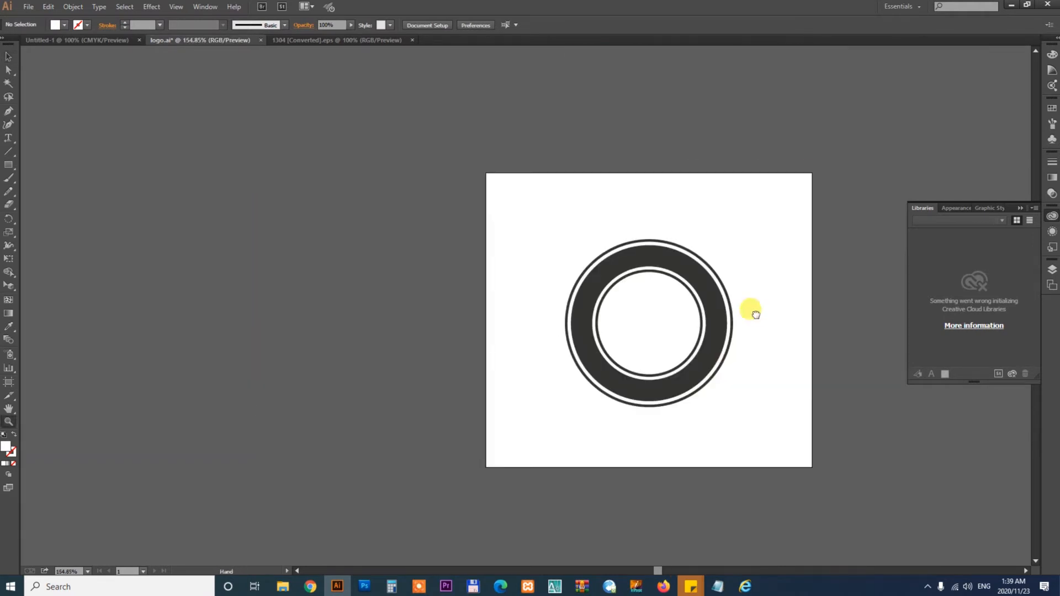
# - Set the ring artwork's fill to a darker black in the Color Picker
pyautogui.press('v')
pyautogui.click(628, 265)
pyautogui.moveTo(636, 275); pyautogui.dragTo(798, 175)
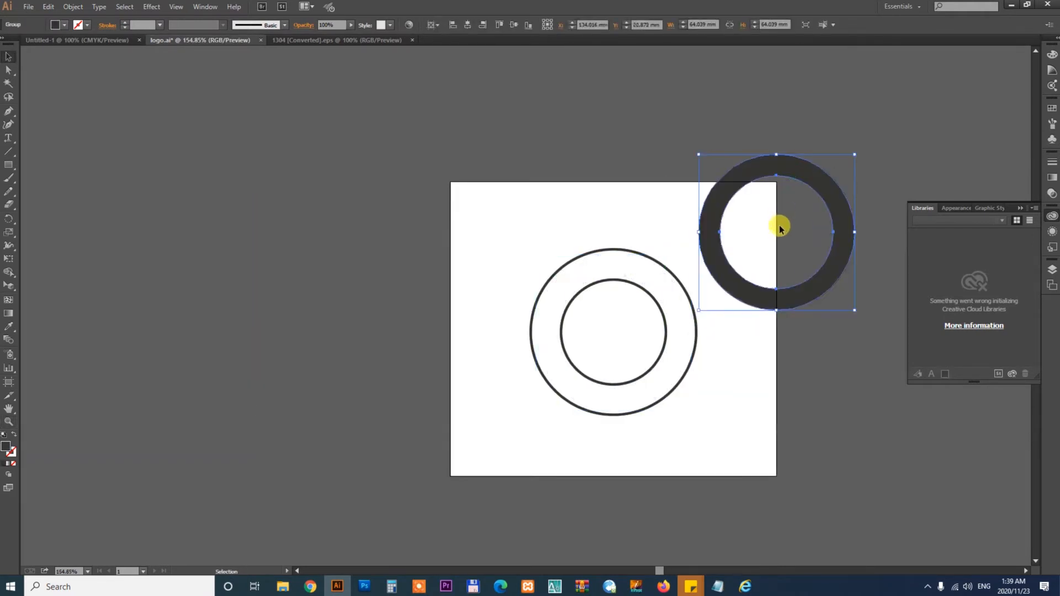
pyautogui.hotkey('ctrl', 'z')
pyautogui.doubleClick(7, 449)
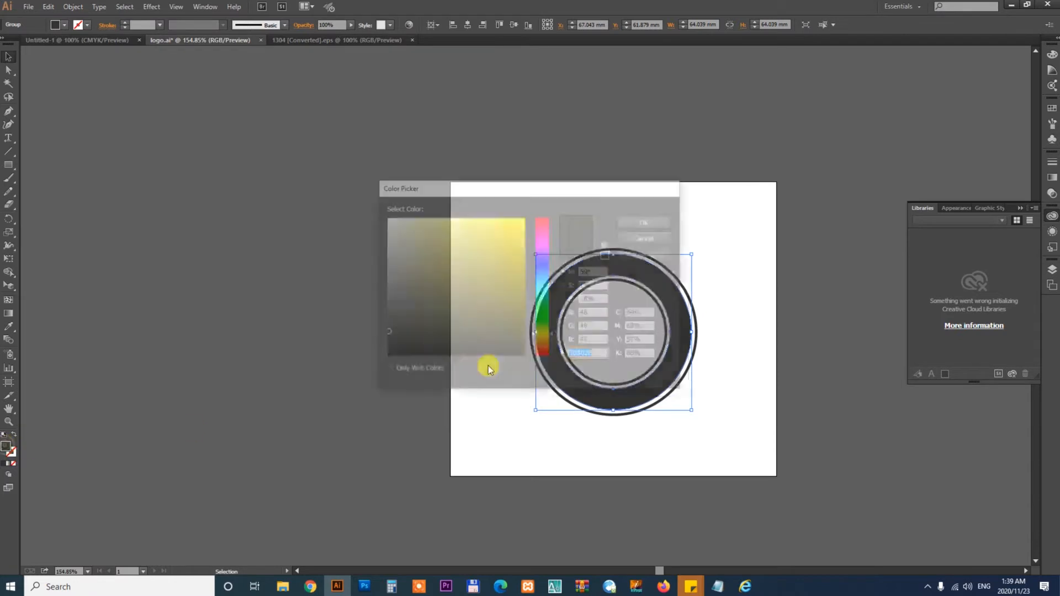
pyautogui.moveTo(390, 343); pyautogui.dragTo(386, 357)
pyautogui.click(664, 224)
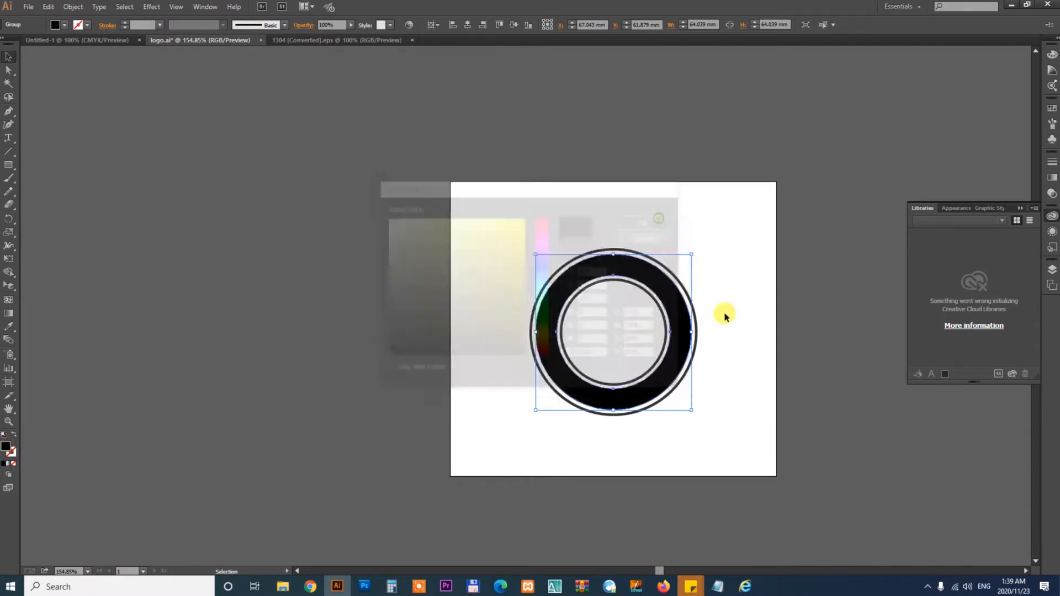
# - Recolor the outer thin ring black with the Eyedropper, sampling the black band
pyautogui.click(752, 307)
pyautogui.press('z')
pyautogui.moveTo(480, 252); pyautogui.dragTo(760, 385)
pyautogui.press('space')
pyautogui.moveTo(749, 118); pyautogui.dragTo(797, 147)
pyautogui.press('v')
pyautogui.hotkey('ctrl', 'z')
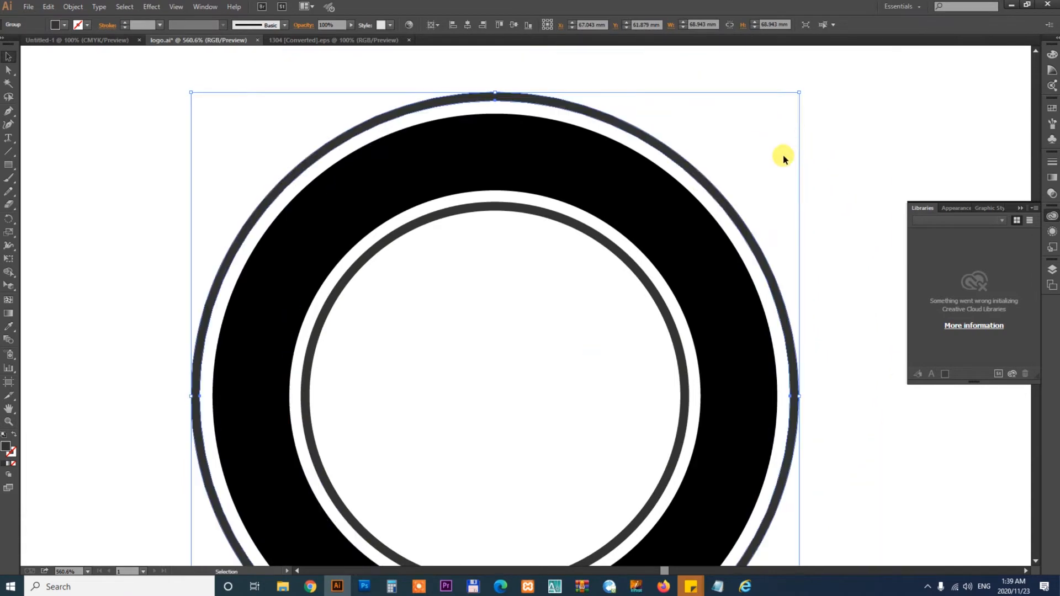
pyautogui.press('i')
pyautogui.click(668, 202)
pyautogui.press('v')
pyautogui.click(854, 145)
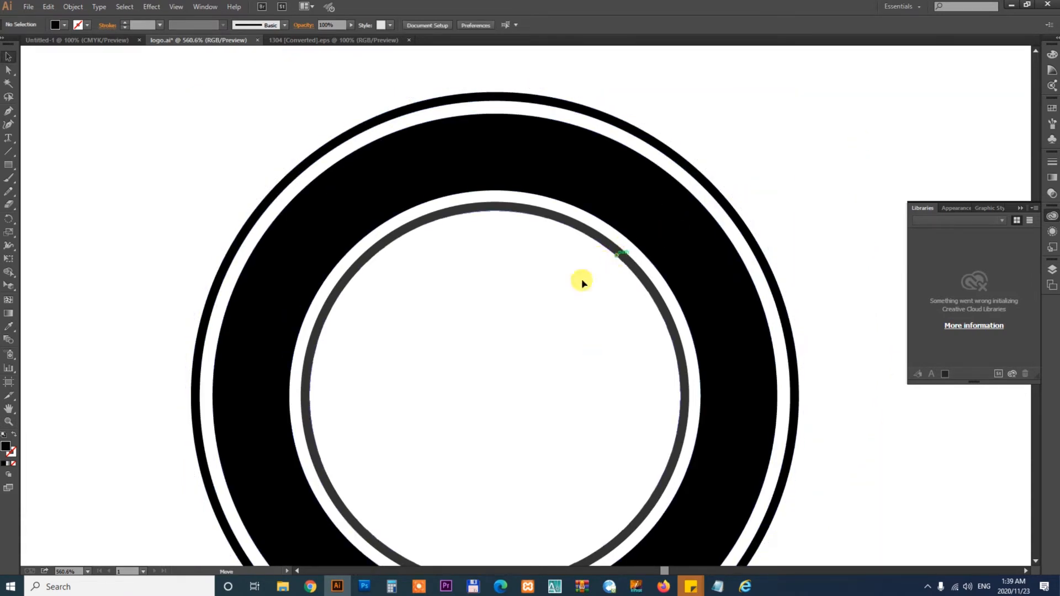
# - Recolor the inner thin ring black with the Eyedropper as well
pyautogui.moveTo(582, 280); pyautogui.dragTo(566, 285)
pyautogui.hotkey('ctrl', 'z')
pyautogui.press('i')
pyautogui.click(614, 155)
pyautogui.press('v')
pyautogui.click(785, 158)
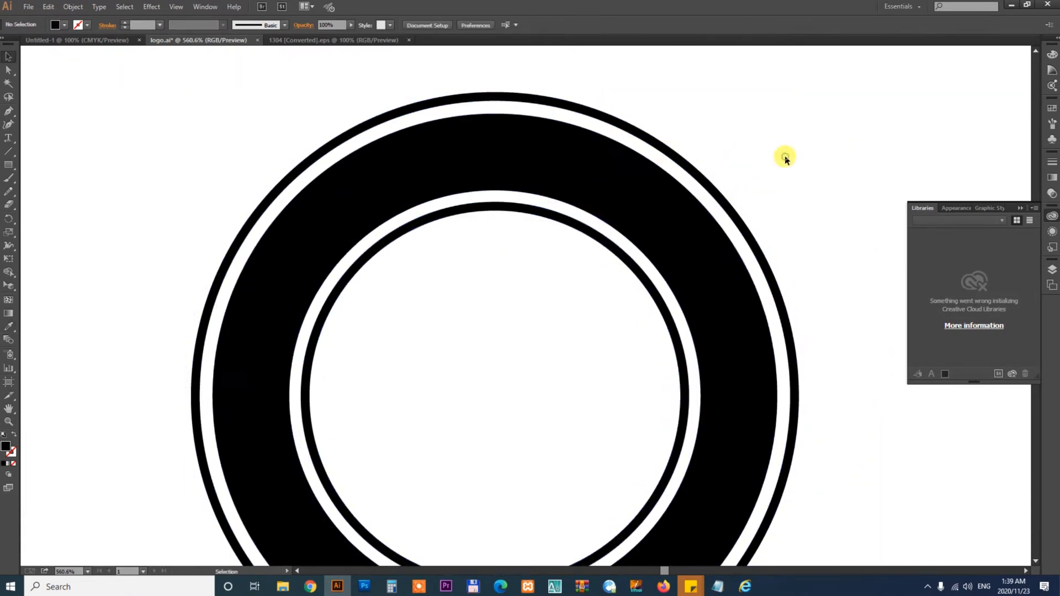
# - Draw a circle about 49 mm across, centred inside the inner ring, with the Ellipse tool
pyautogui.hotkey('ctrl', '-')
pyautogui.hotkey('ctrl', '-')
pyautogui.hotkey('ctrl', '-')
pyautogui.hotkey('ctrl', '-')
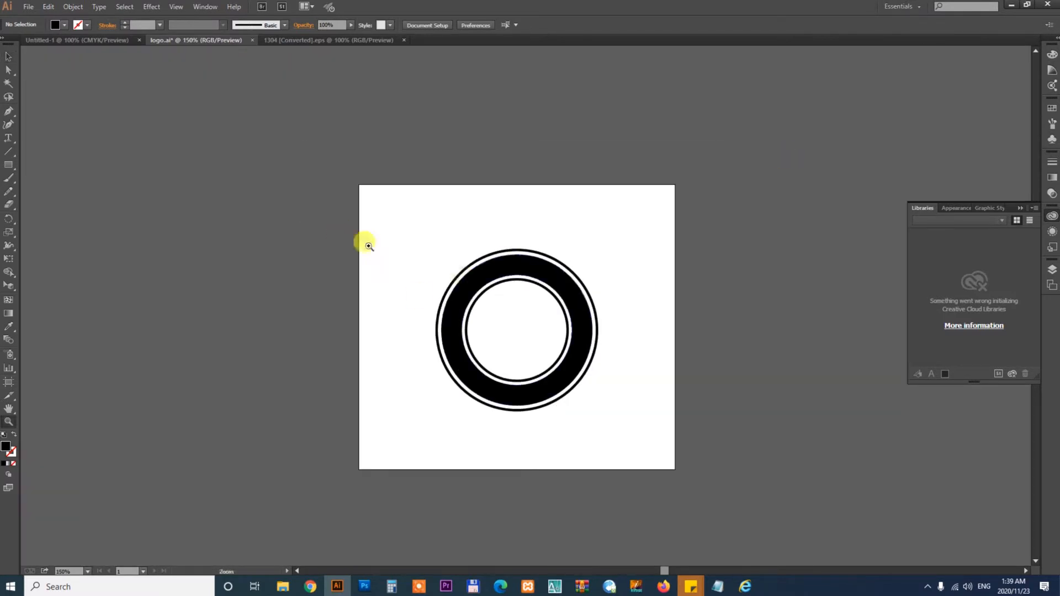
pyautogui.moveTo(369, 247); pyautogui.dragTo(701, 387)
pyautogui.press('v')
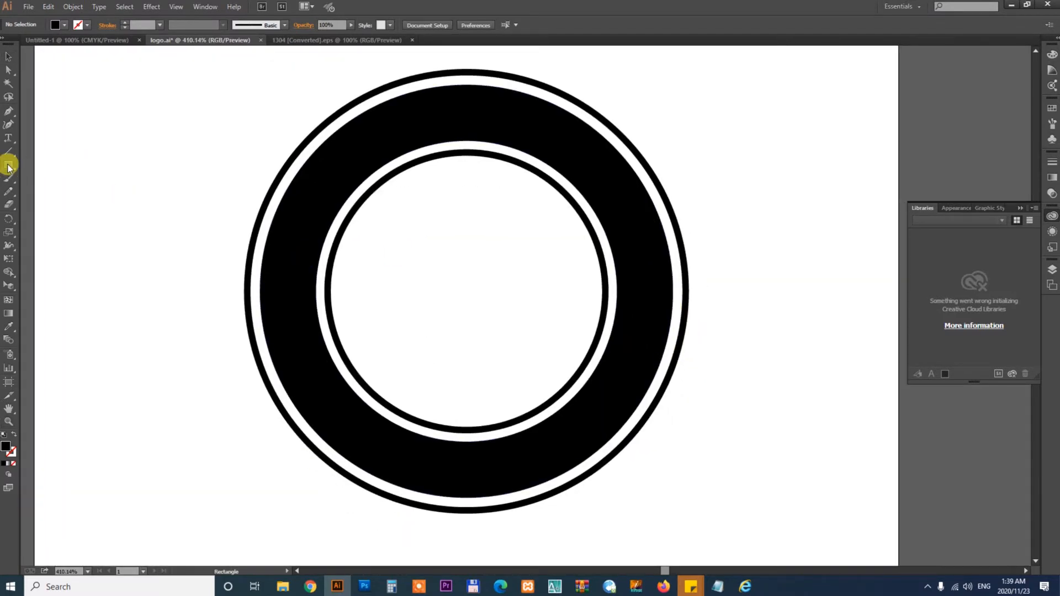
pyautogui.moveTo(8, 167); pyautogui.dragTo(50, 194)
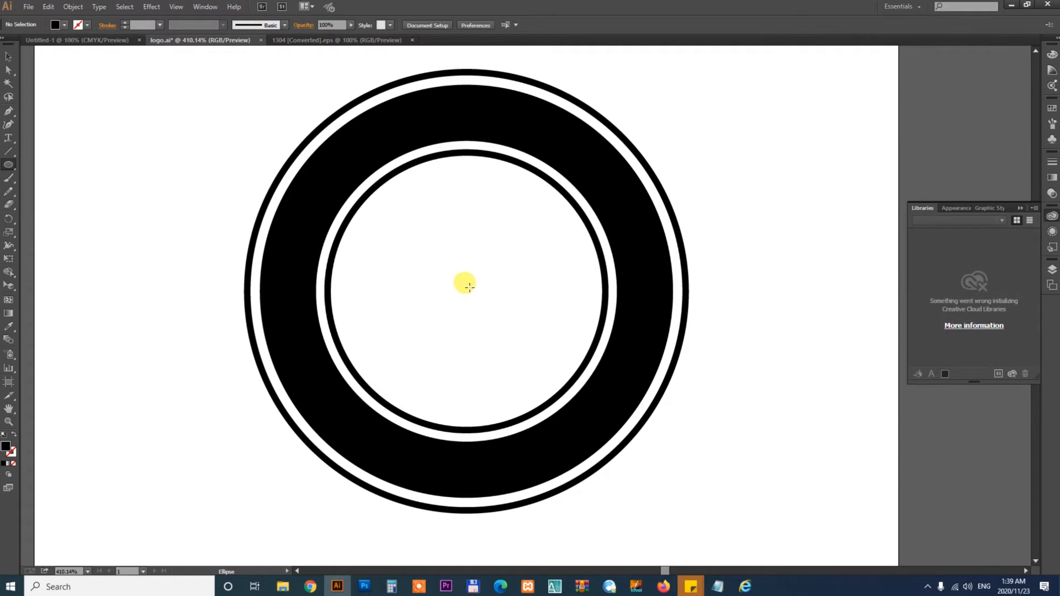
pyautogui.moveTo(467, 287); pyautogui.dragTo(624, 405)
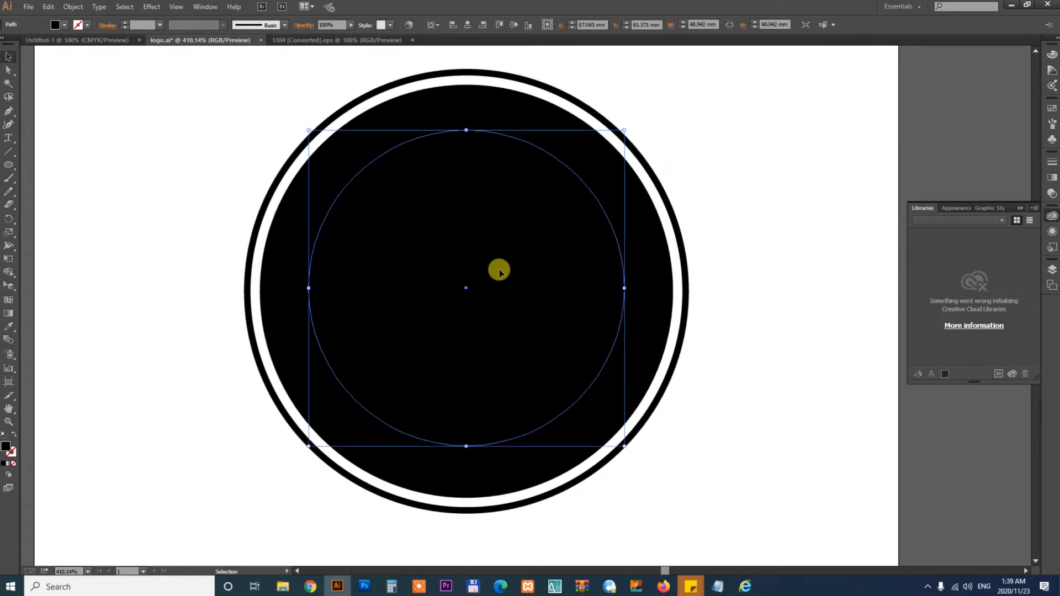
# - Fill the new circle grey with the Eyedropper and adjust its stacking order so it sits above the inner ring
pyautogui.press('i')
pyautogui.click(971, 162)
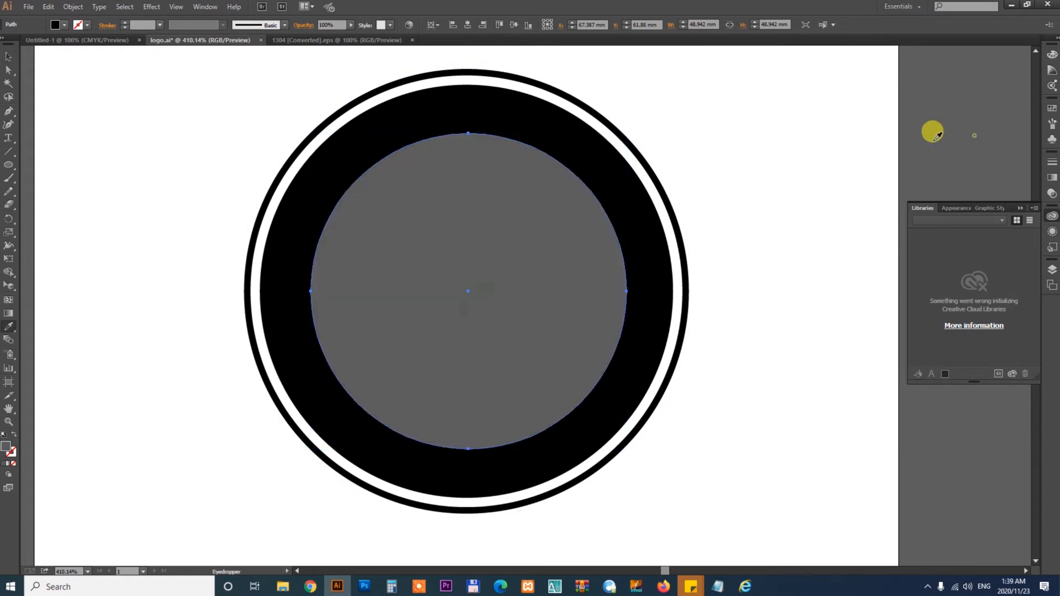
pyautogui.press('v')
pyautogui.hotkey('ctrl', '[')
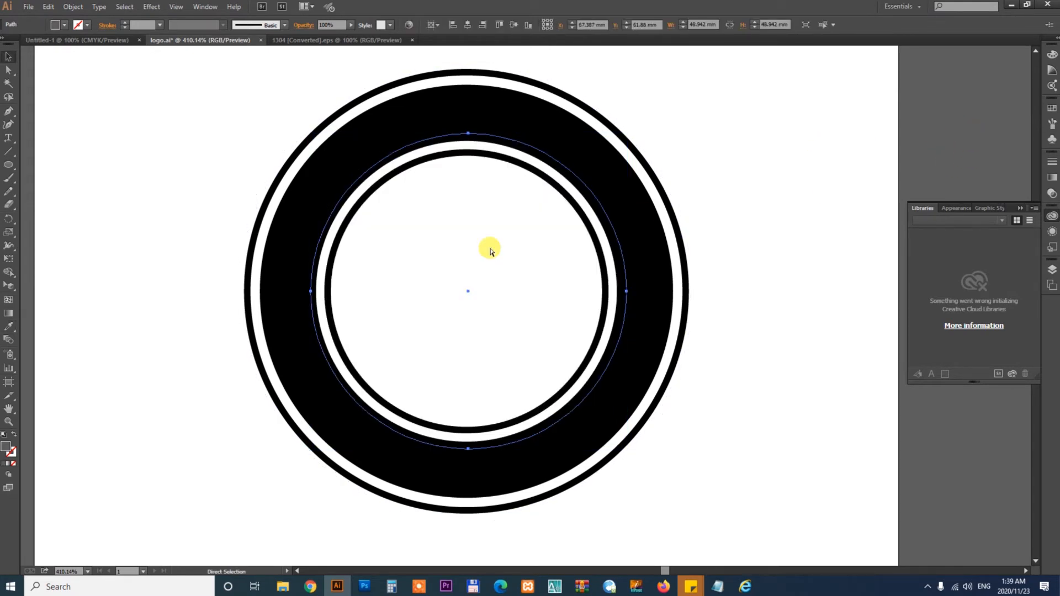
pyautogui.hotkey('ctrl', '-')
pyautogui.hotkey('ctrl', '=')
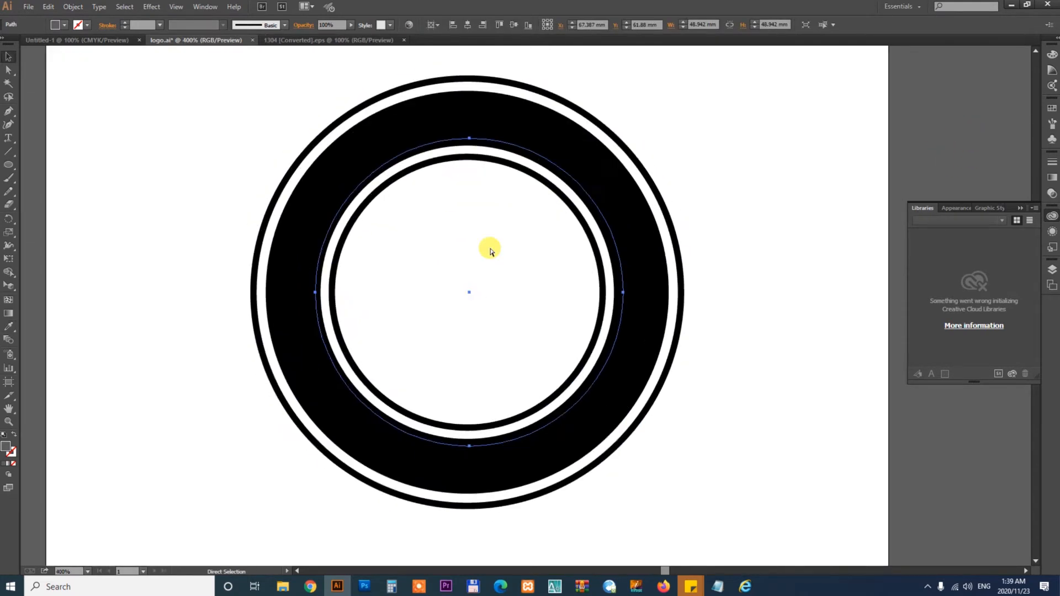
pyautogui.hotkey('ctrl', ']')
pyautogui.hotkey('ctrl', ']')
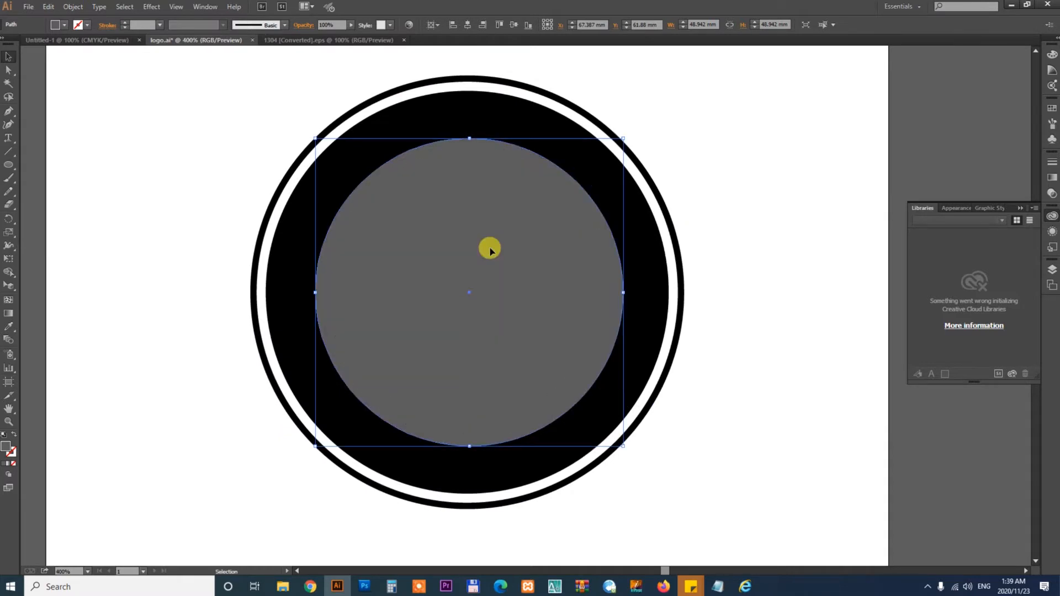
# - Bring the bread-and-fish photo onto the artboard, scale it down and place it over the badge
pyautogui.hotkey('ctrl', '1')
pyautogui.press('v')
pyautogui.moveTo(678, 221); pyautogui.dragTo(601, 265)
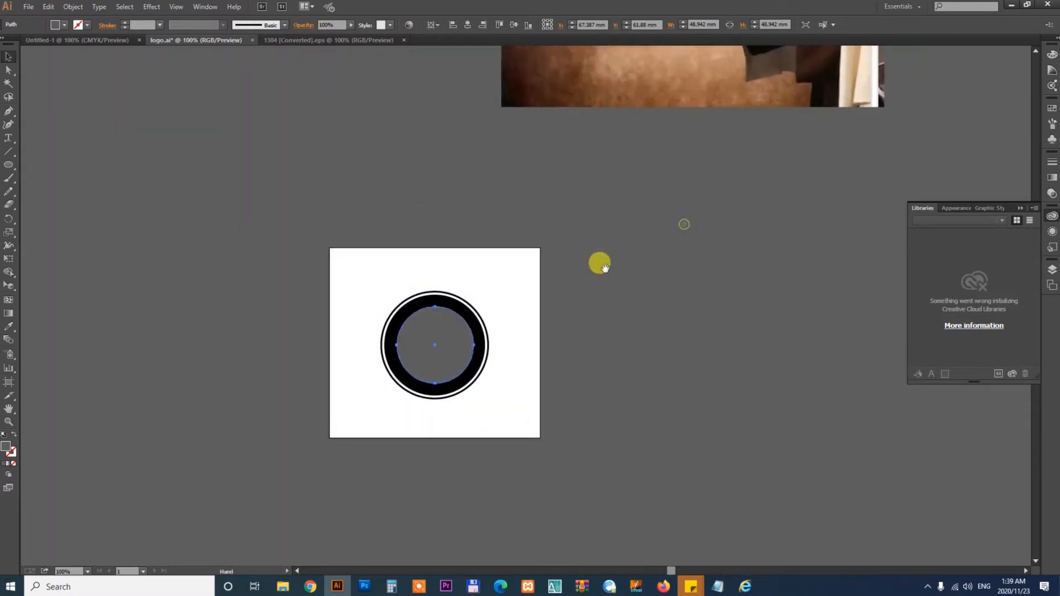
pyautogui.moveTo(745, 73); pyautogui.dragTo(766, 399)
pyautogui.moveTo(784, 356); pyautogui.dragTo(754, 384)
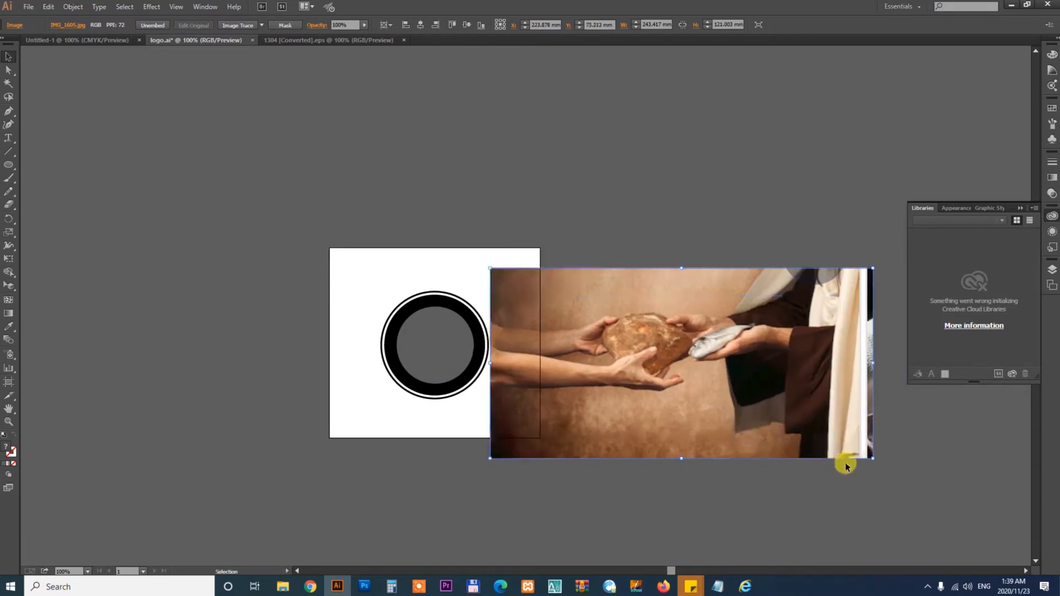
pyautogui.moveTo(871, 457); pyautogui.dragTo(790, 418)
pyautogui.moveTo(749, 374); pyautogui.dragTo(487, 366)
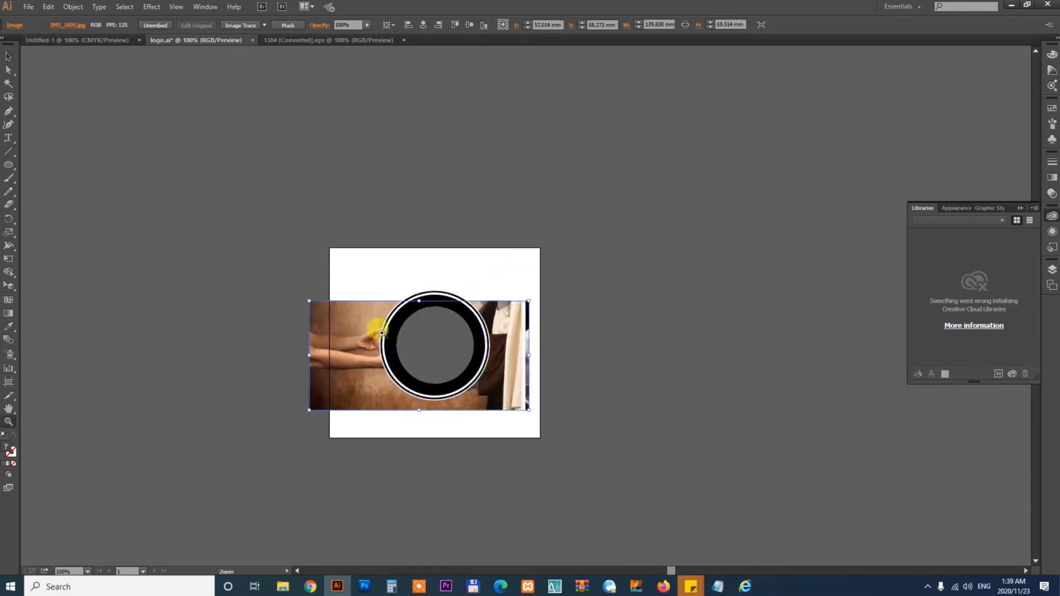
# - Select the photo together with the grey circle and make a clipping mask
pyautogui.moveTo(235, 265); pyautogui.dragTo(589, 435)
pyautogui.moveTo(650, 371); pyautogui.dragTo(593, 369)
pyautogui.moveTo(721, 440); pyautogui.dragTo(777, 423)
pyautogui.moveTo(751, 417)
pyautogui.mouseDown()
pyautogui.moveTo(719, 434)
pyautogui.moveTo(748, 425)
pyautogui.mouseUp()
pyautogui.keyDown('shift'); pyautogui.click(578, 266); pyautogui.keyUp('shift')
pyautogui.rightClick(577, 266)
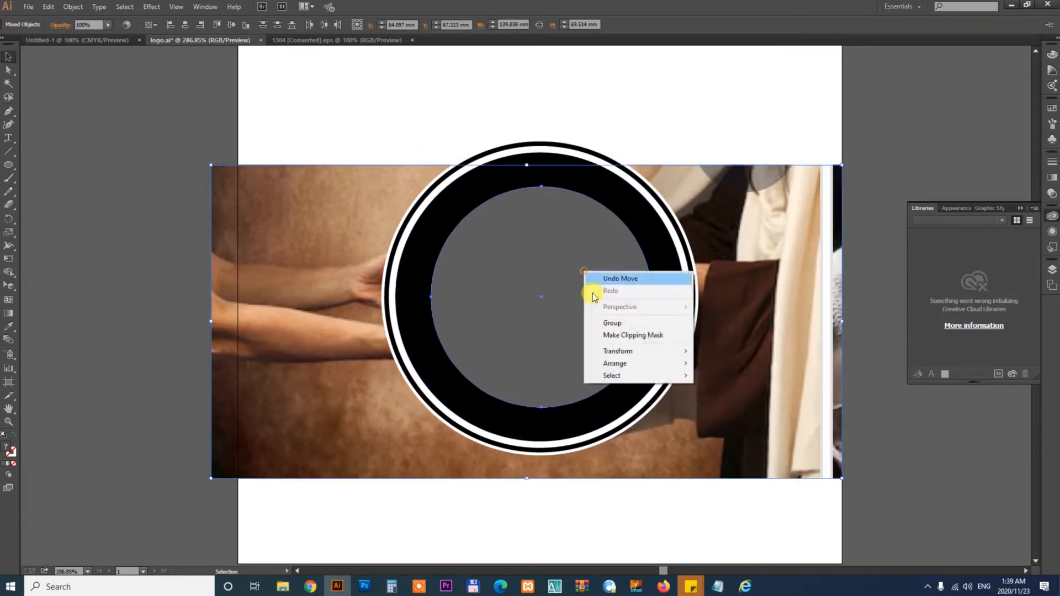
pyautogui.click(611, 335)
# - Resize and reposition the photo inside the circular clipping mask, then leave the clip group
pyautogui.doubleClick(585, 289)
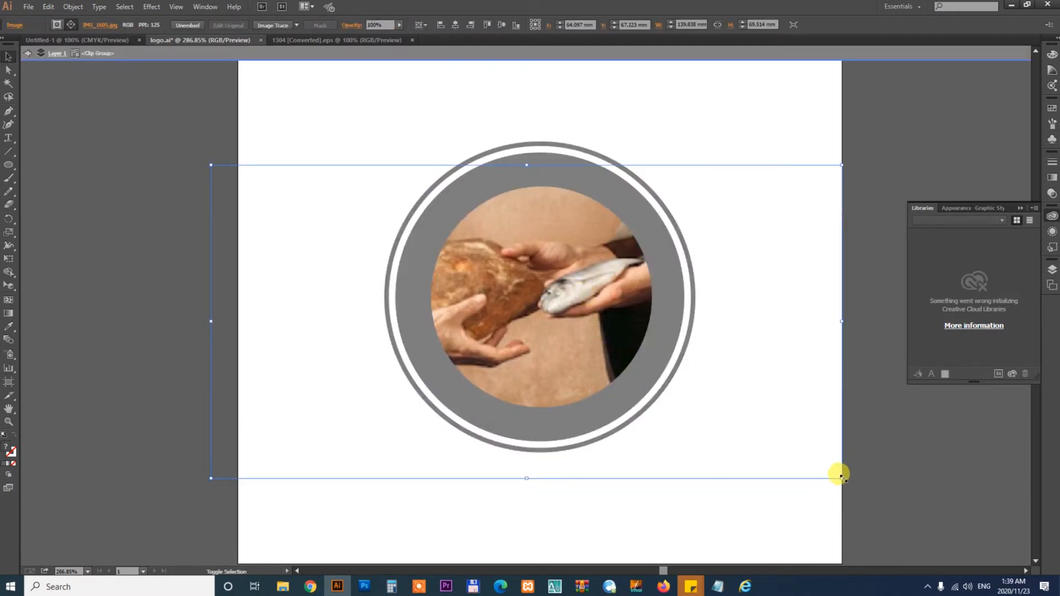
pyautogui.moveTo(842, 476); pyautogui.dragTo(780, 448)
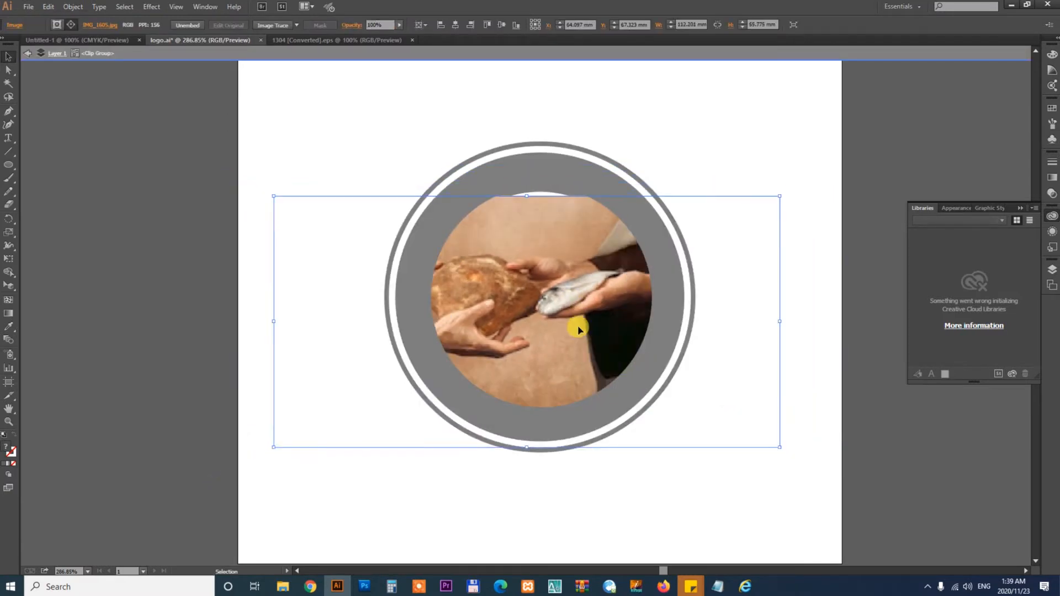
pyautogui.moveTo(578, 330)
pyautogui.mouseDown()
pyautogui.moveTo(588, 311)
pyautogui.moveTo(589, 321)
pyautogui.mouseUp()
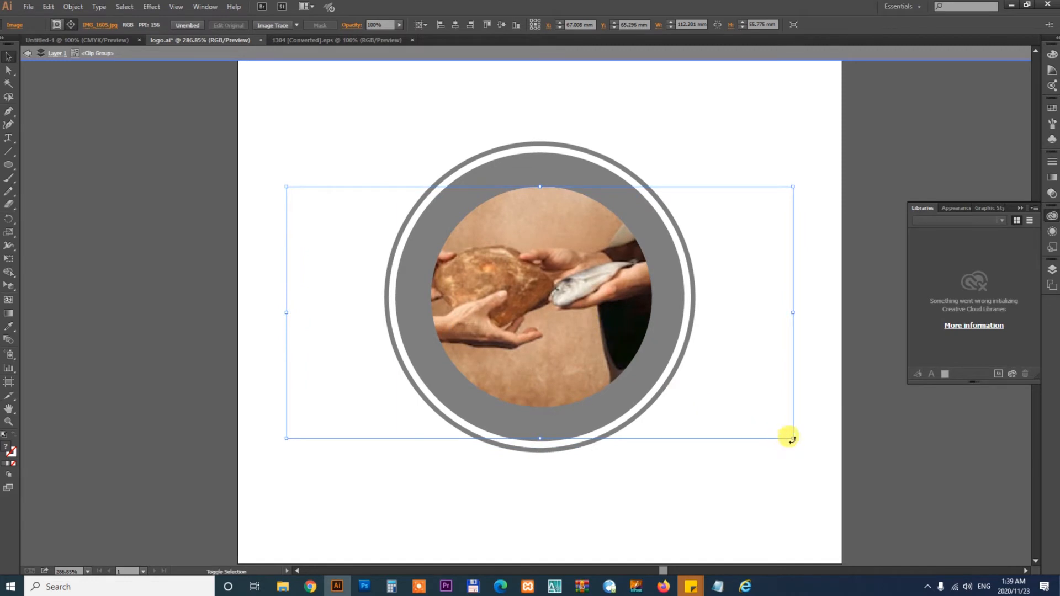
pyautogui.moveTo(793, 439); pyautogui.dragTo(770, 426)
pyautogui.moveTo(552, 326); pyautogui.dragTo(574, 346)
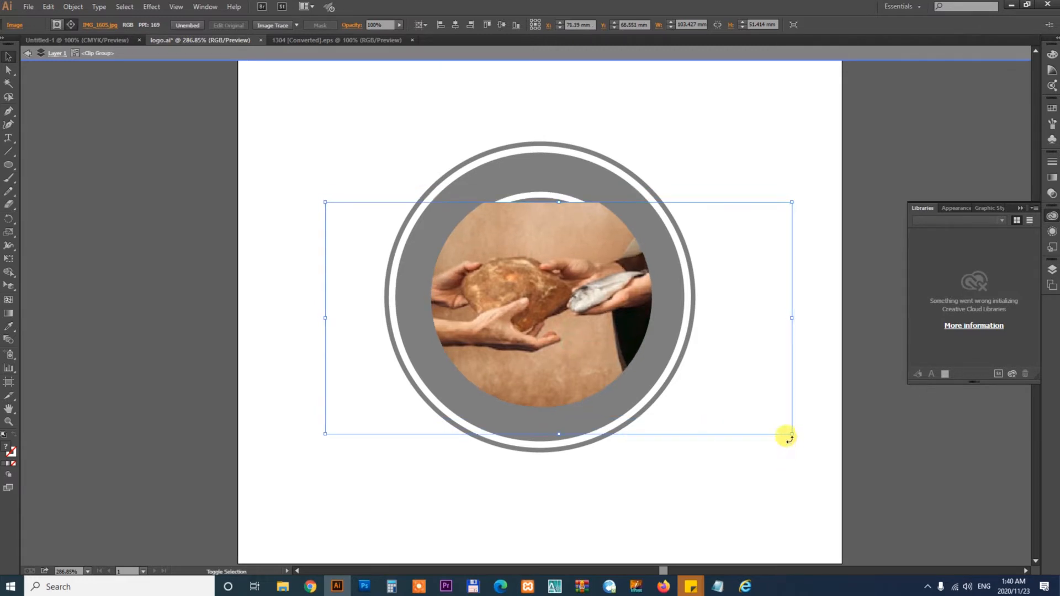
pyautogui.moveTo(792, 435); pyautogui.dragTo(767, 422)
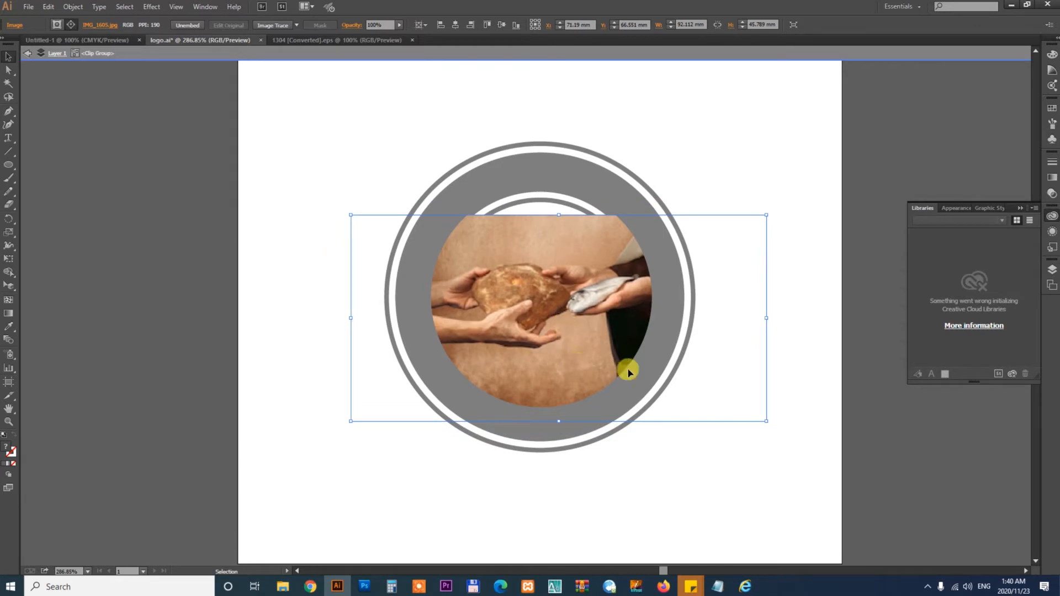
pyautogui.doubleClick(720, 470)
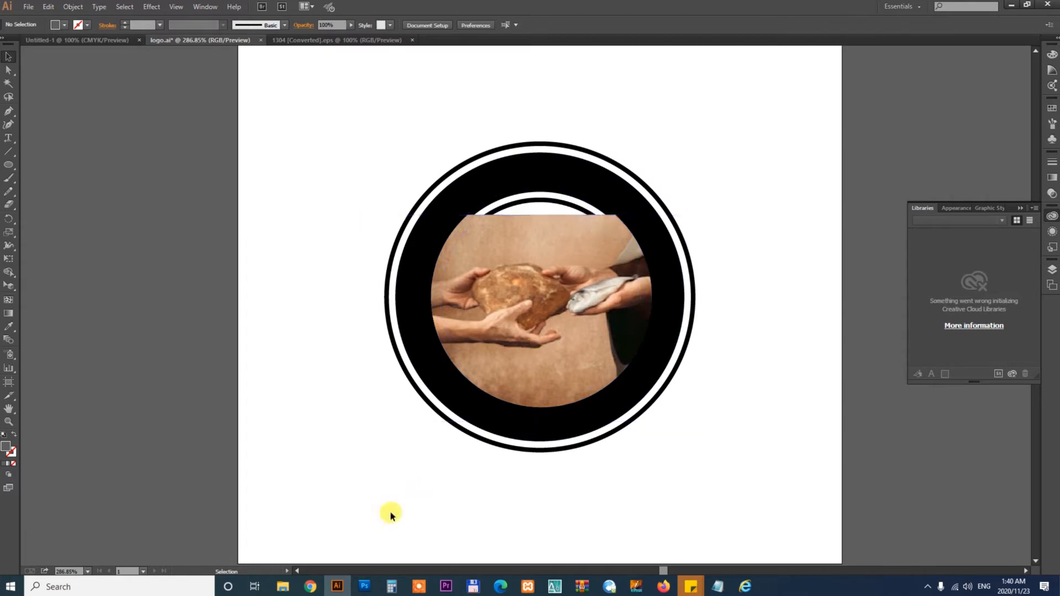
# - Switch to Photoshop and open the IMG_1605 photo
pyautogui.moveTo(282, 590)
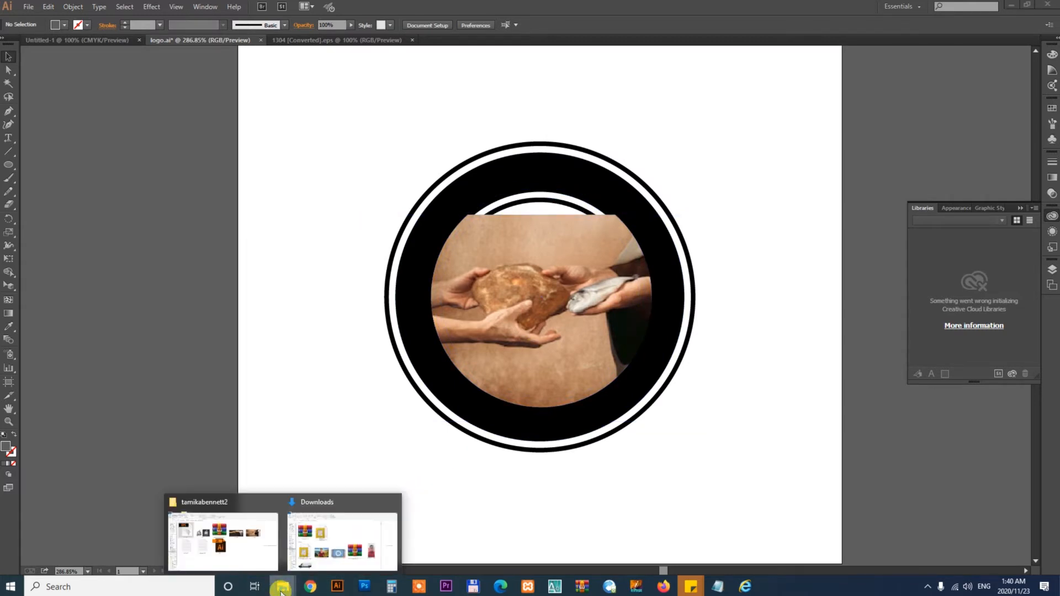
pyautogui.click(237, 544)
pyautogui.moveTo(821, 227); pyautogui.dragTo(407, 495)
pyautogui.moveTo(446, 362); pyautogui.dragTo(446, 363)
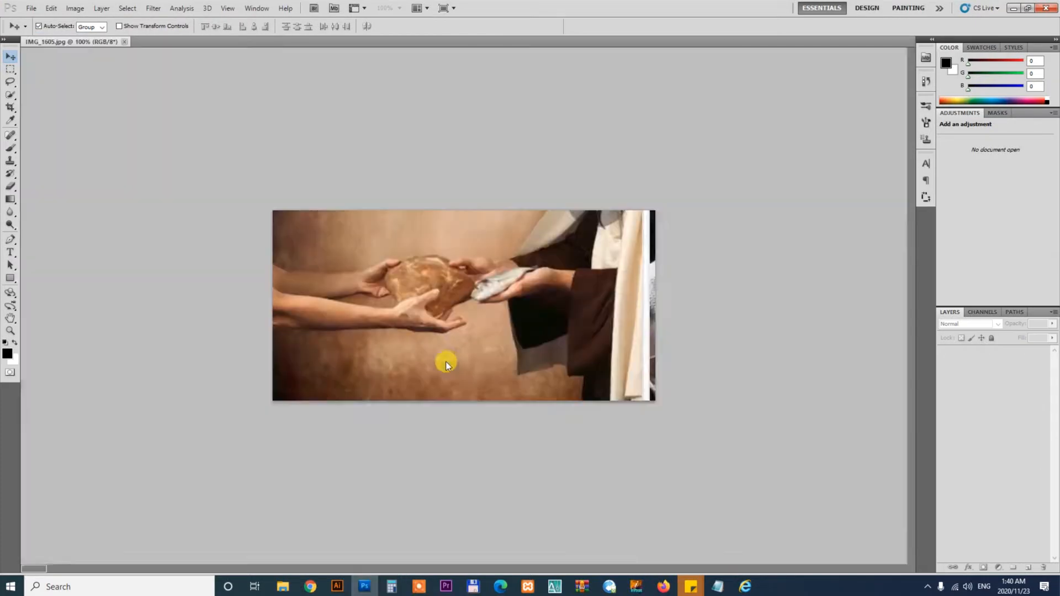
# - Convert the background into Layer 0 and extend the canvas upward with the Crop tool
pyautogui.doubleClick(1020, 354)
pyautogui.press('Return')
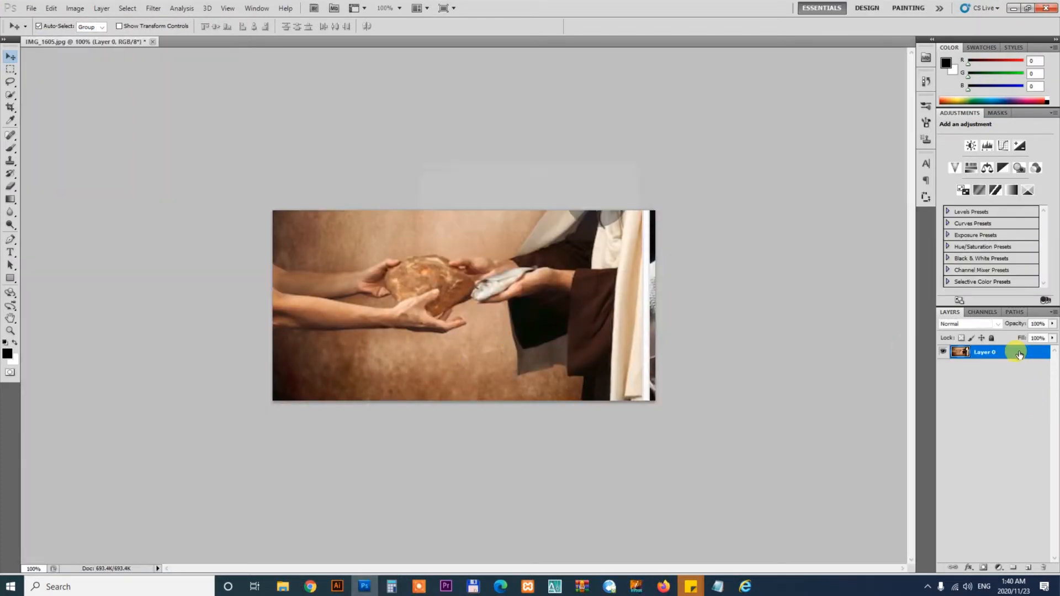
pyautogui.press('c')
pyautogui.moveTo(728, 429); pyautogui.dragTo(265, 204)
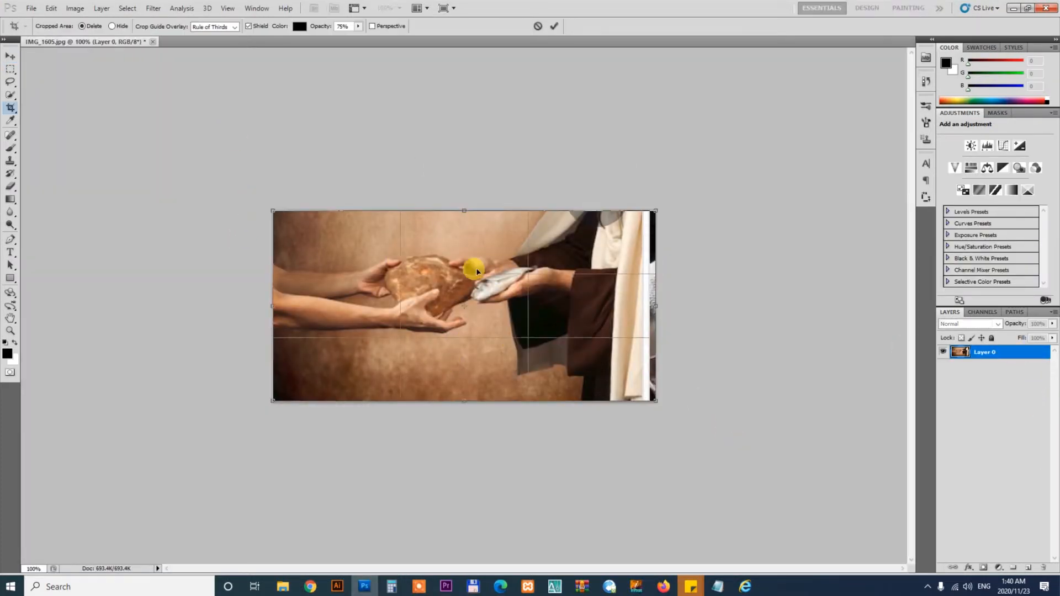
pyautogui.moveTo(464, 211); pyautogui.dragTo(473, 147)
pyautogui.press('Return')
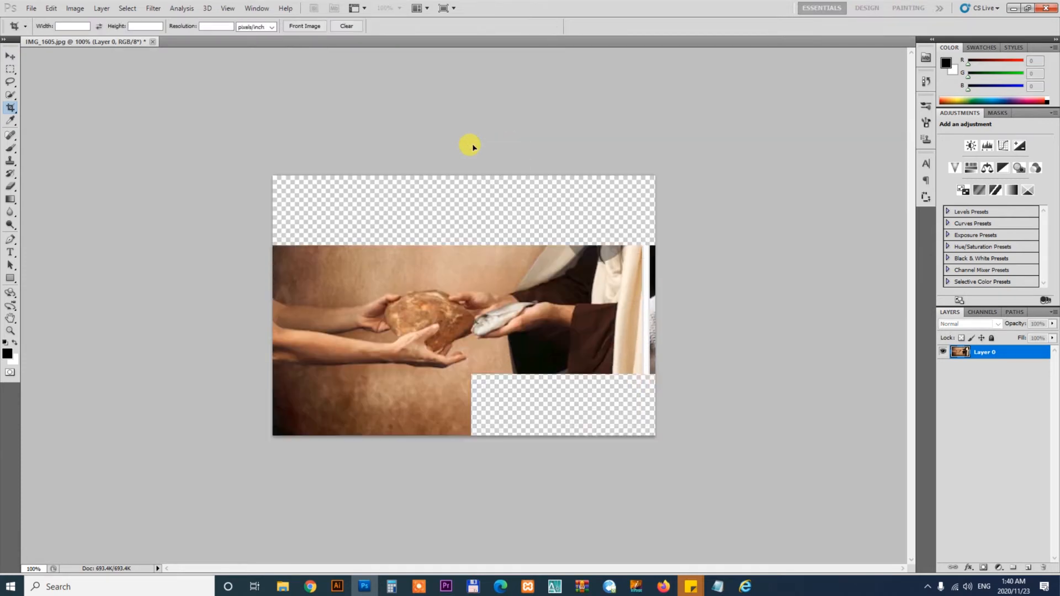
# - Duplicate the photo layer, flip the copy vertically and move it up to fill the empty top area
pyautogui.press('v')
pyautogui.hotkey('ctrl', '0')
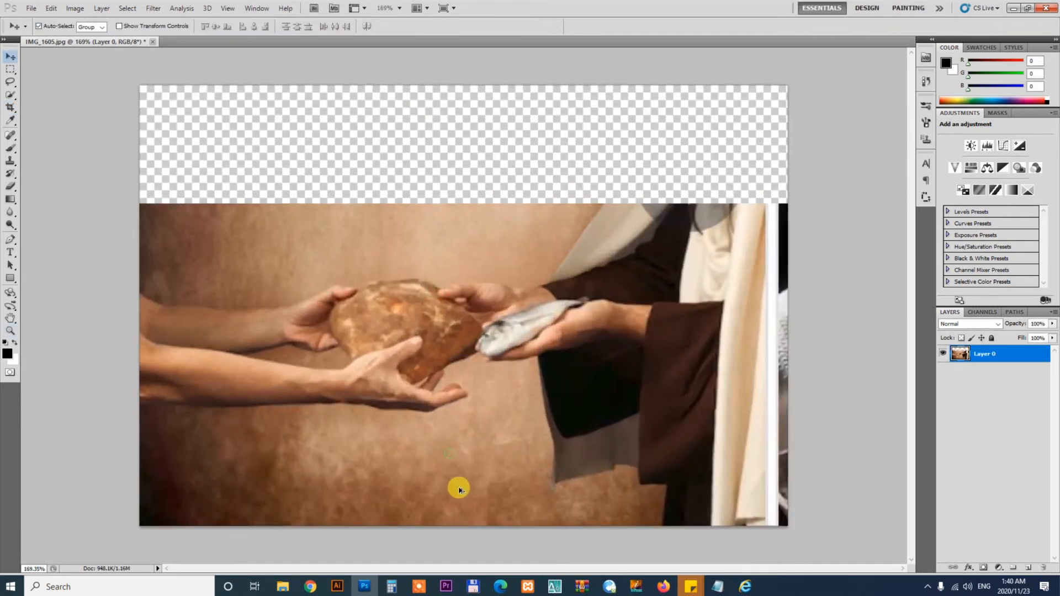
pyautogui.keyDown('alt'); pyautogui.moveTo(459, 487); pyautogui.dragTo(459, 392); pyautogui.keyUp('alt')
pyautogui.hotkey('ctrl', 't')
pyautogui.rightClick(489, 363)
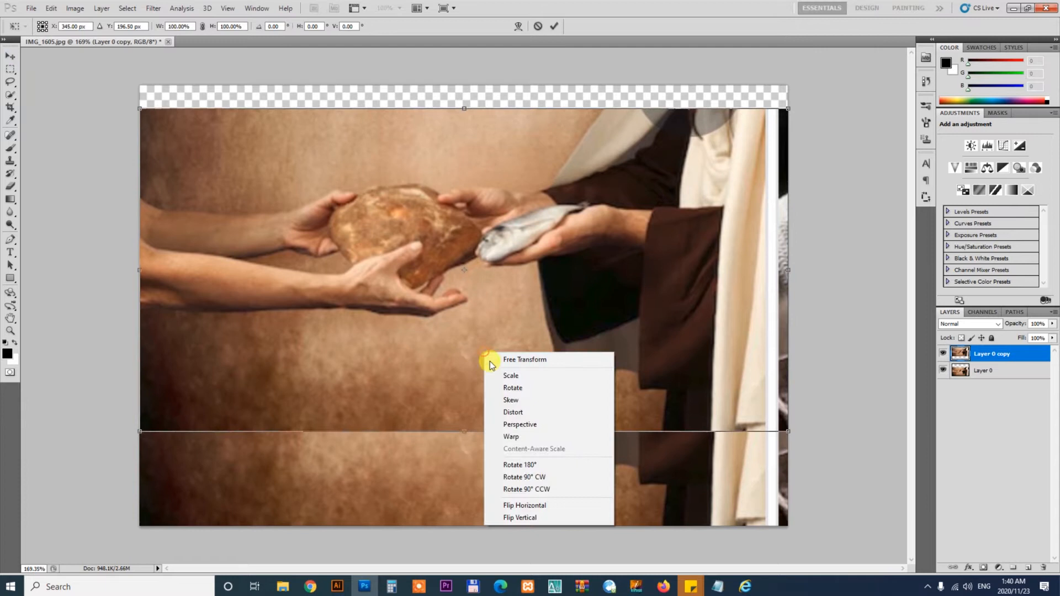
pyautogui.click(508, 518)
pyautogui.moveTo(549, 392); pyautogui.dragTo(570, 193)
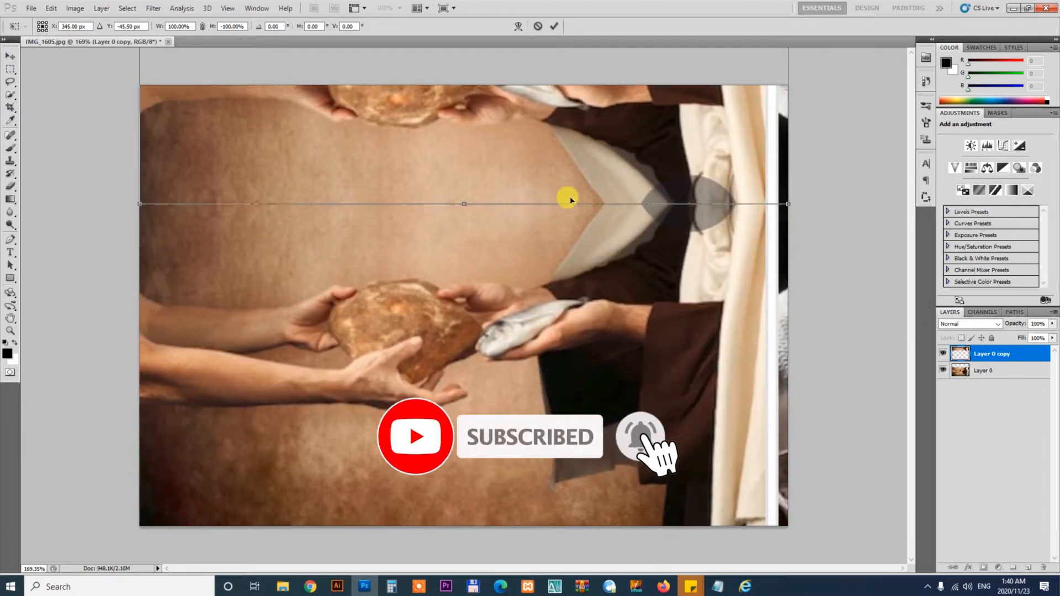
pyautogui.press('Return')
# - Save the image as JPEG named IMG_1605.jpg with maximum quality and switch back to Illustrator
pyautogui.click(545, 278)
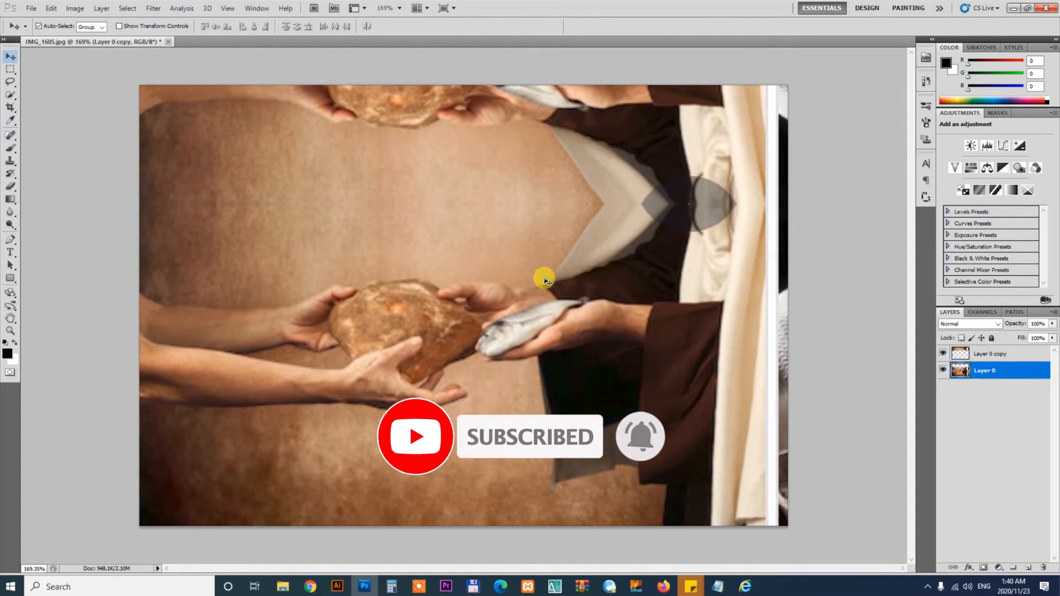
pyautogui.keyDown('shift'); pyautogui.click(490, 165); pyautogui.keyUp('shift')
pyautogui.click(31, 8)
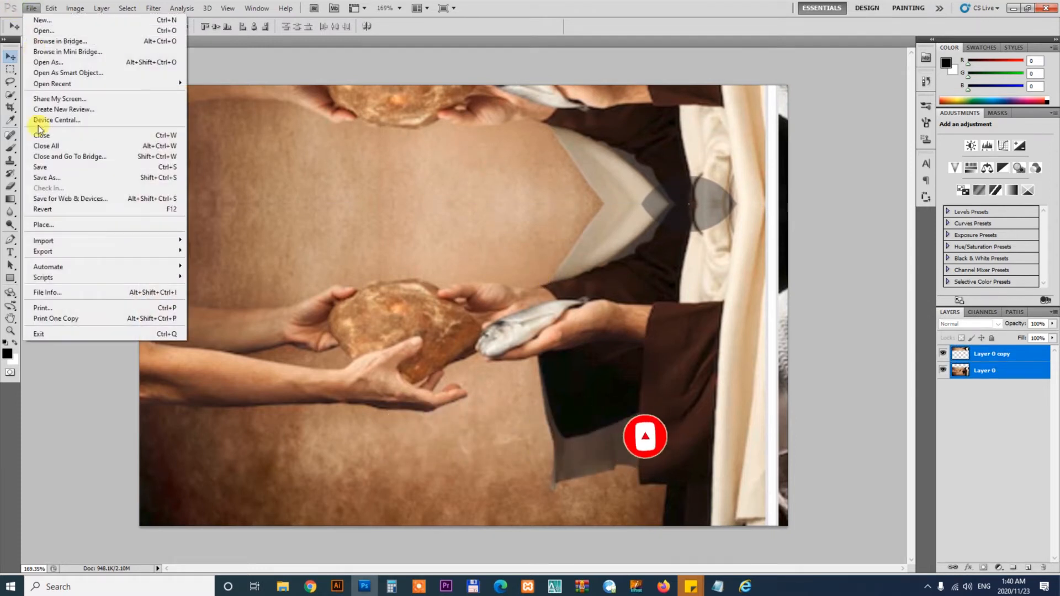
pyautogui.click(50, 188)
pyautogui.click(513, 294)
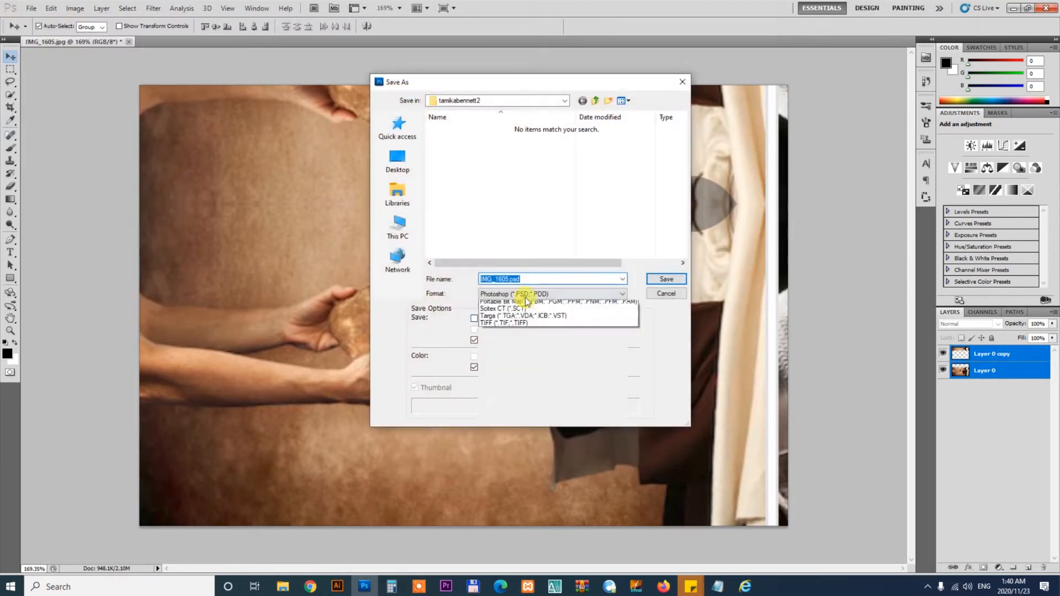
pyautogui.click(512, 368)
pyautogui.doubleClick(537, 279)
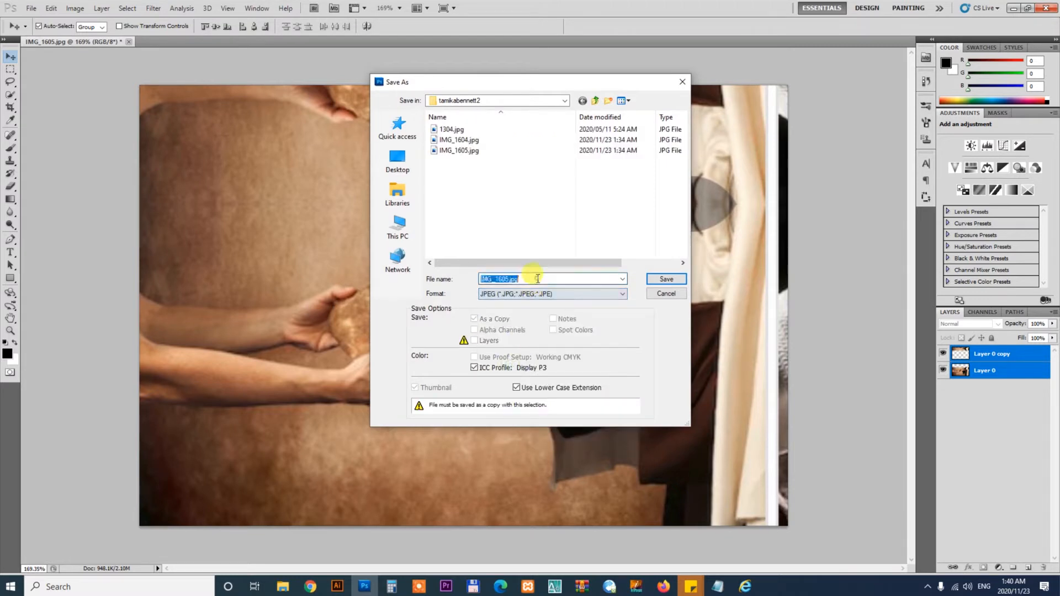
pyautogui.press('Return')
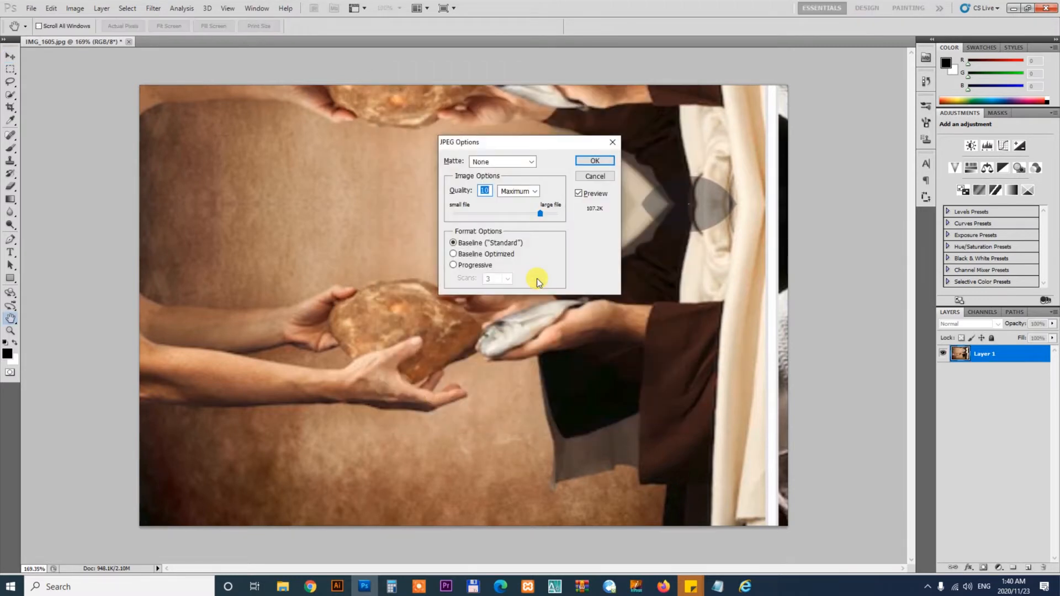
pyautogui.press('Return')
pyautogui.click(338, 586)
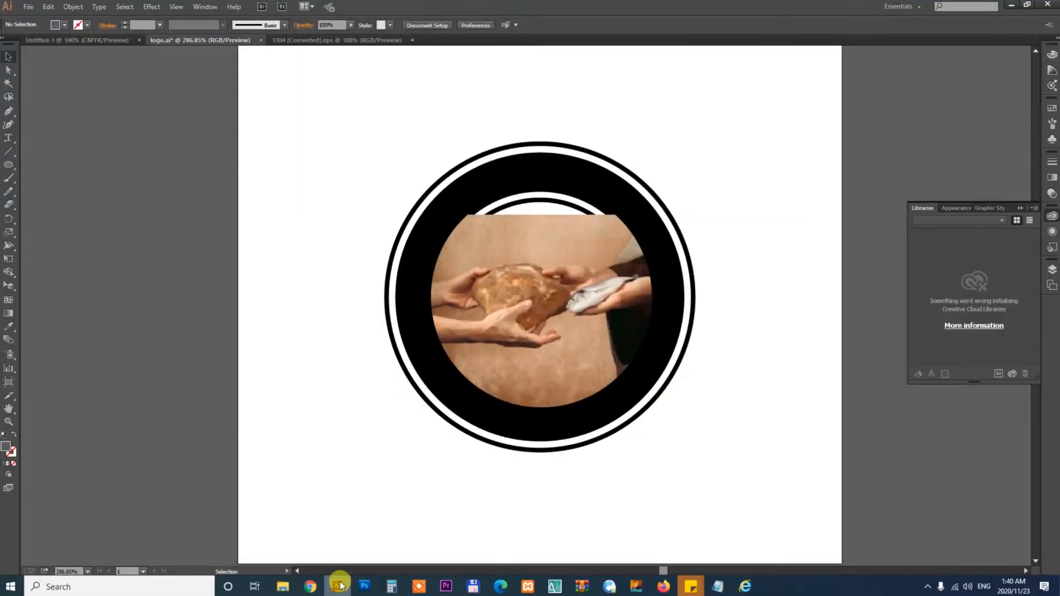
# - Relink the clipped photo inside the circle to the edited 1.jpg image
pyautogui.click(581, 385)
pyautogui.doubleClick(587, 300)
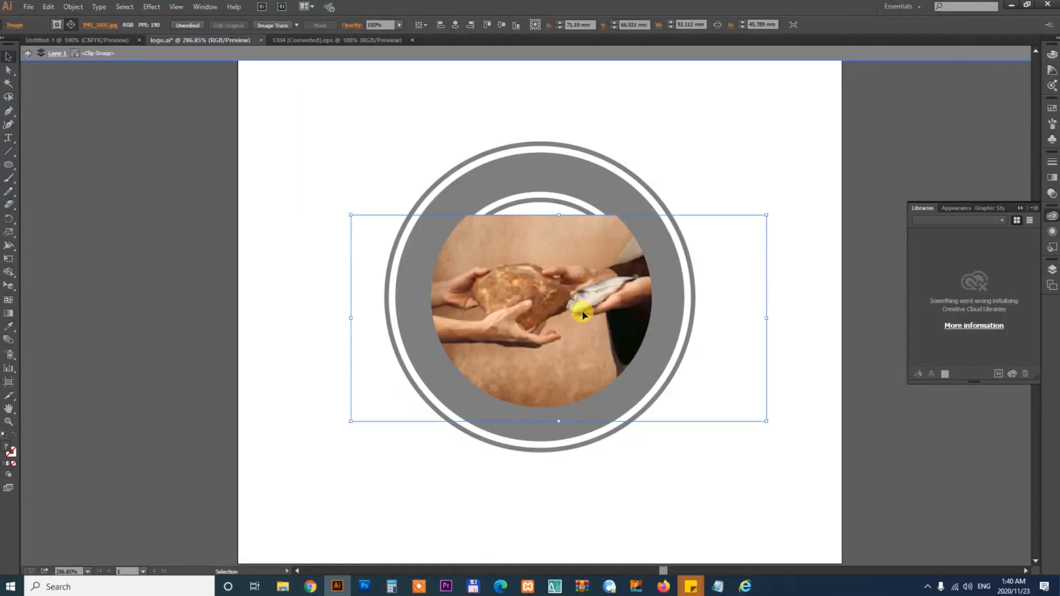
pyautogui.click(194, 10)
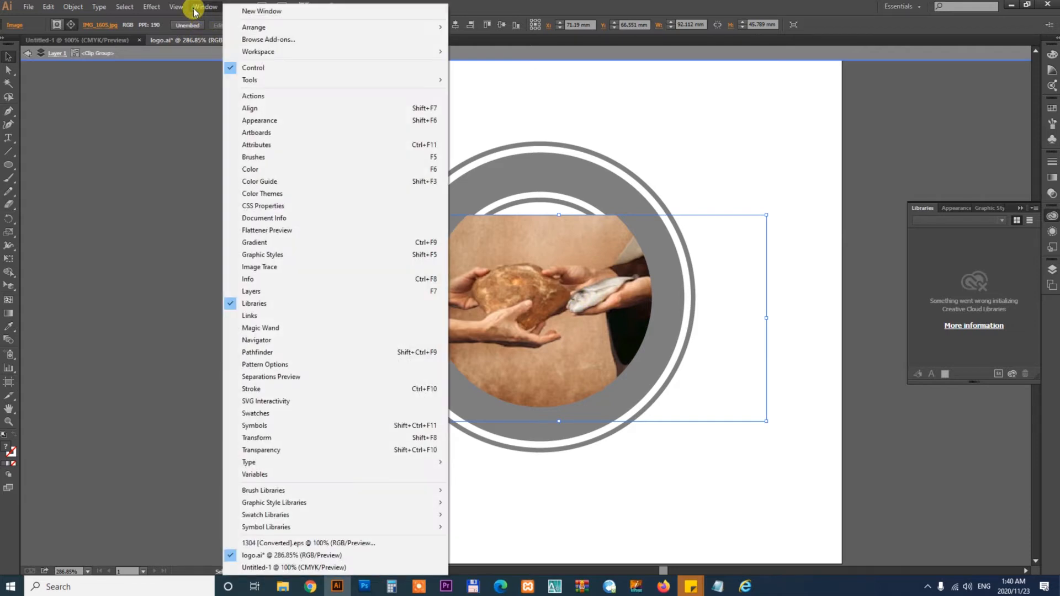
pyautogui.click(252, 317)
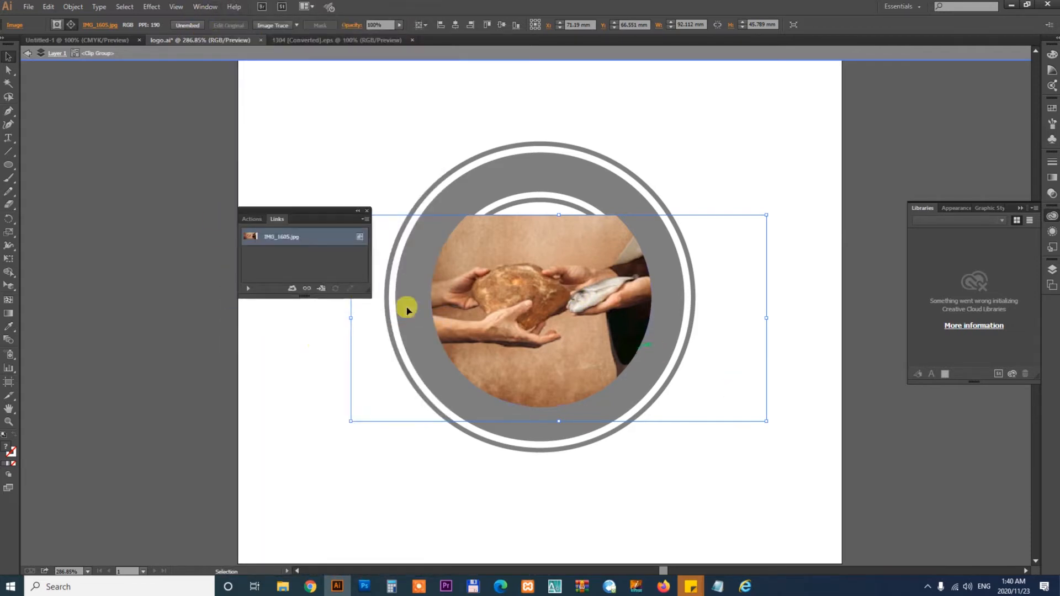
pyautogui.click(307, 290)
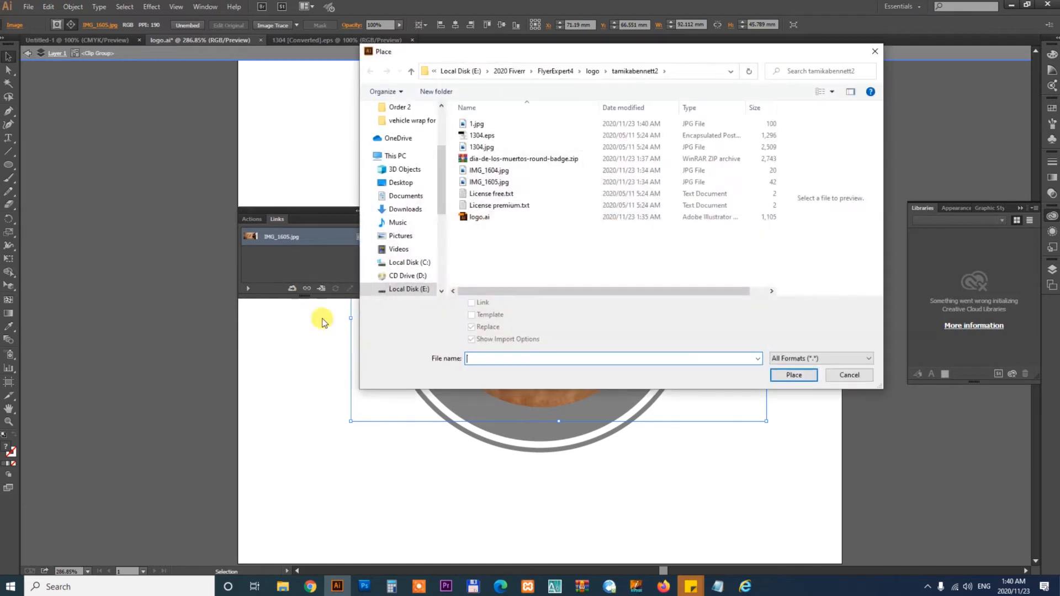
pyautogui.click(832, 93)
pyautogui.click(870, 29)
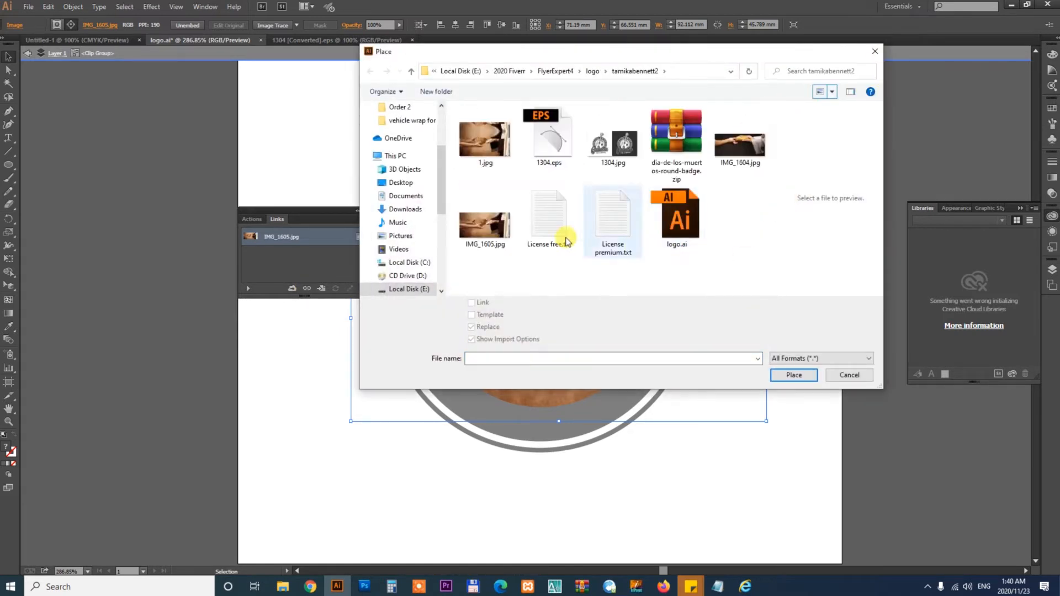
pyautogui.click(489, 138)
pyautogui.click(796, 376)
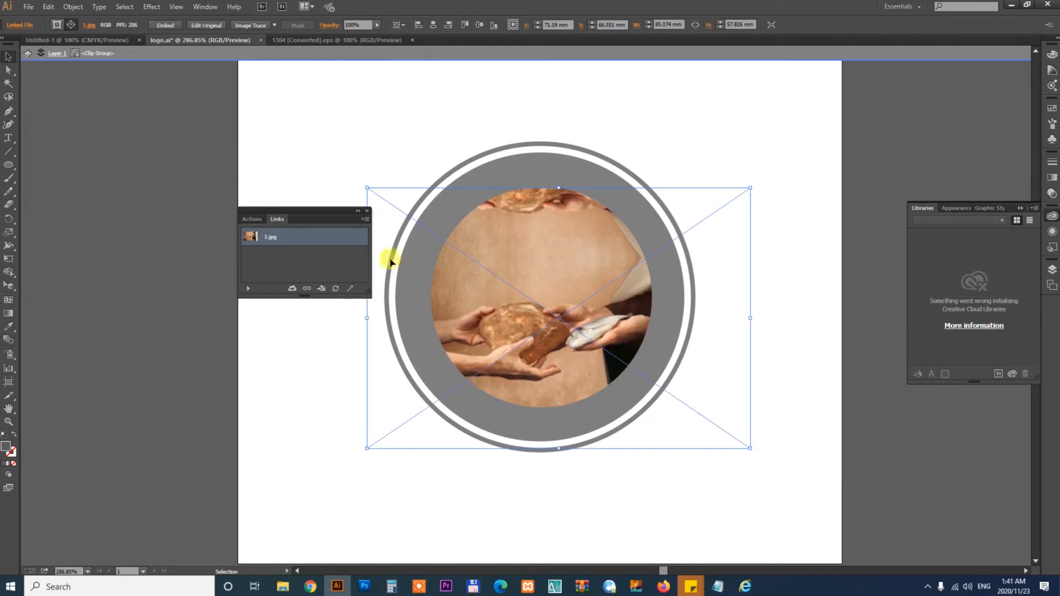
# - Move the relinked photo upward within the circular clip and exit the clip group
pyautogui.click(367, 212)
pyautogui.moveTo(572, 351); pyautogui.dragTo(571, 317)
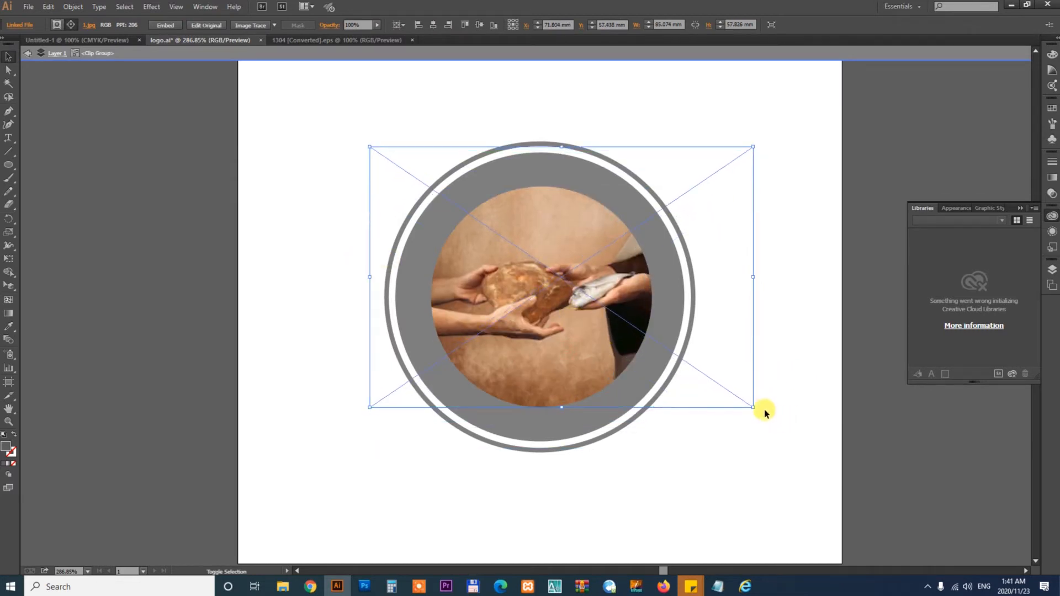
pyautogui.moveTo(754, 408); pyautogui.dragTo(754, 408)
pyautogui.click(777, 476)
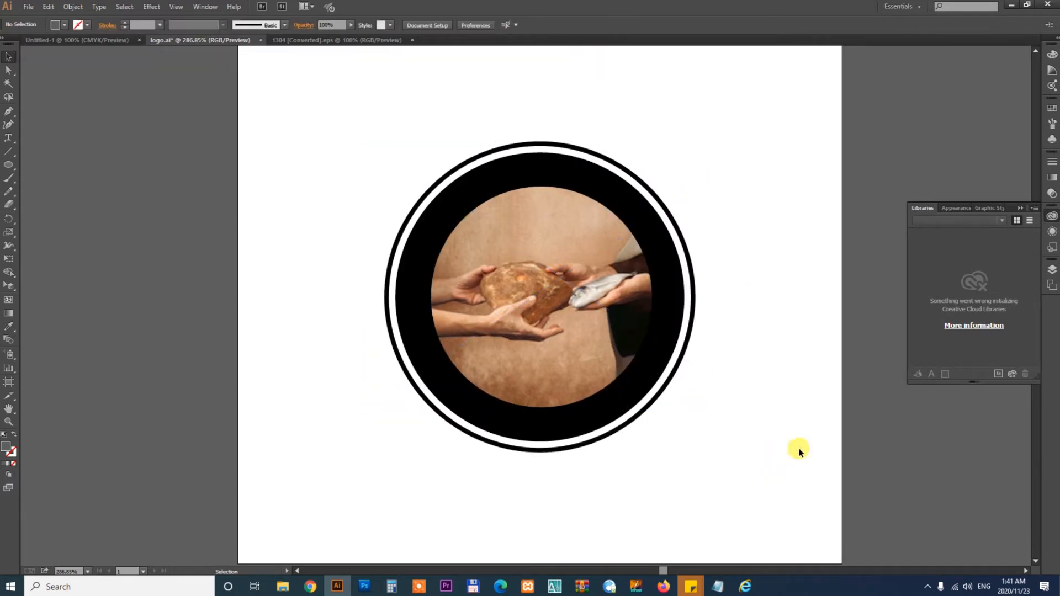
# - Send the circle path inside the clip group one level backward so the inner black ring shows
pyautogui.click(527, 297)
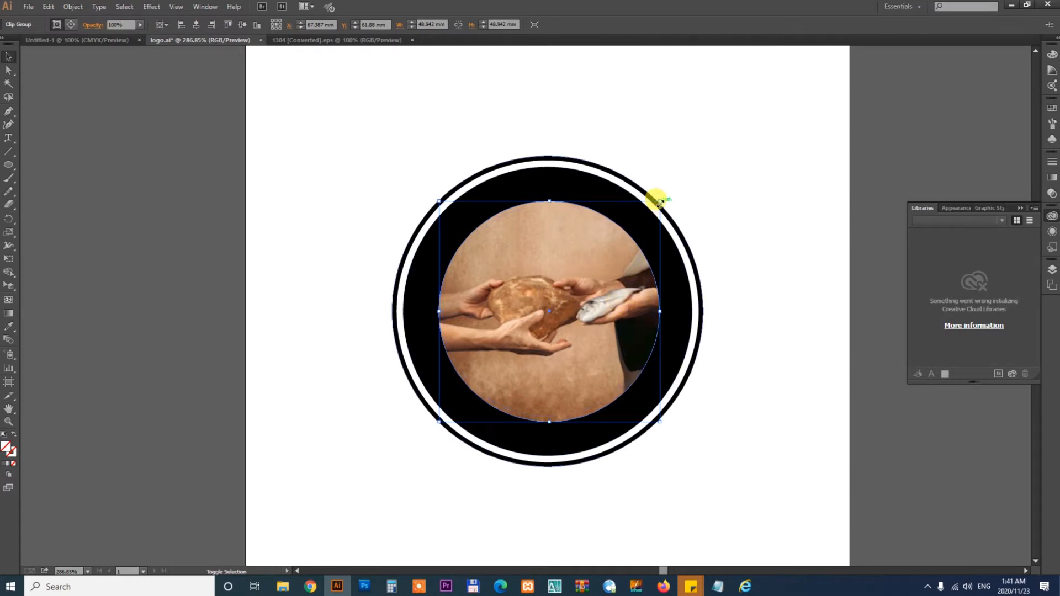
pyautogui.press('a')
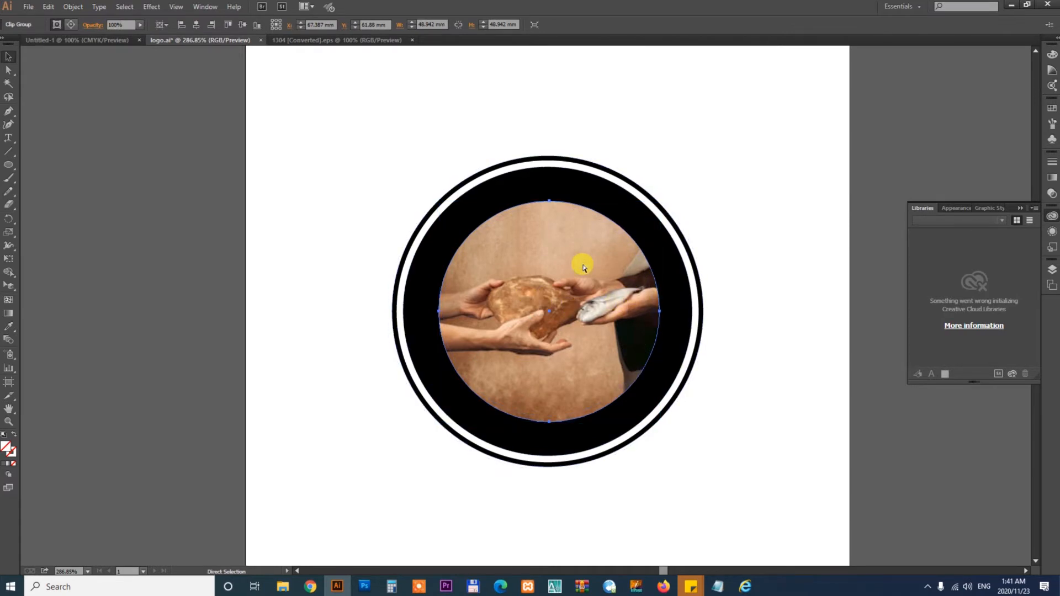
pyautogui.hotkey('ctrl', '[')
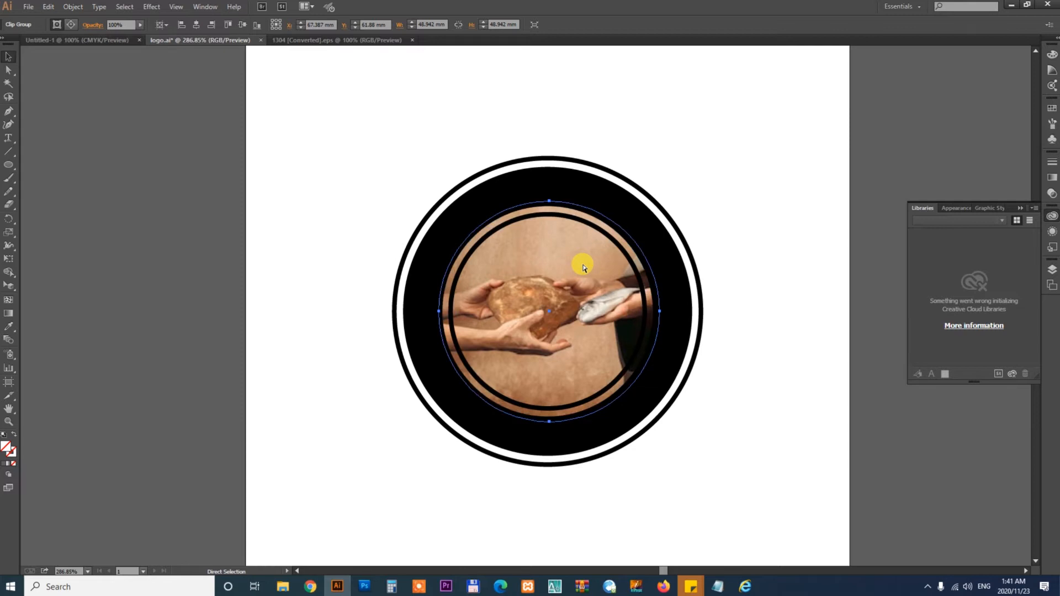
pyautogui.press('v')
pyautogui.click(805, 475)
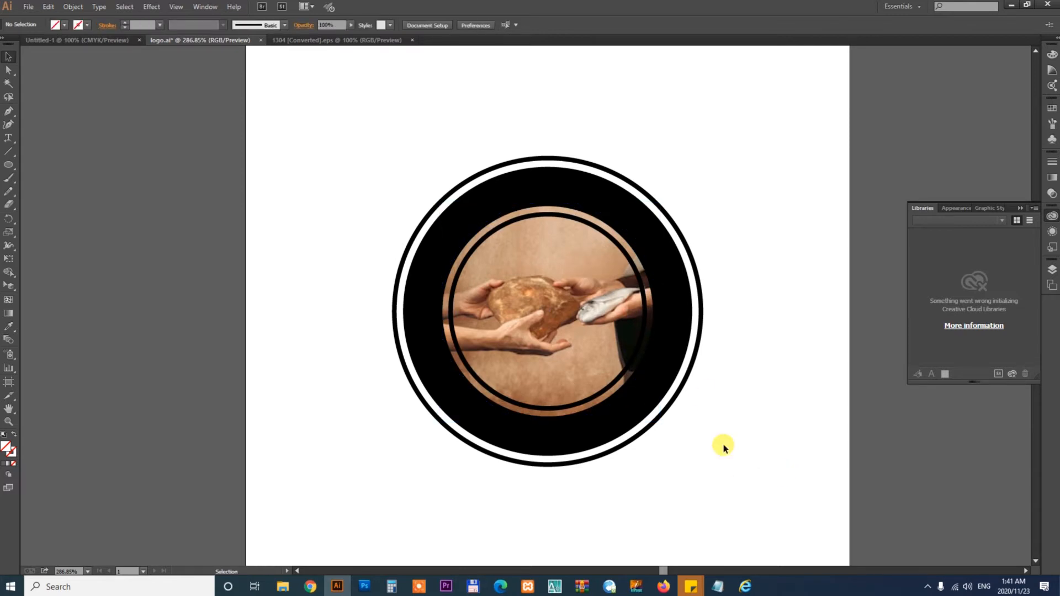
pyautogui.click(682, 303)
pyautogui.moveTo(681, 303); pyautogui.dragTo(760, 280)
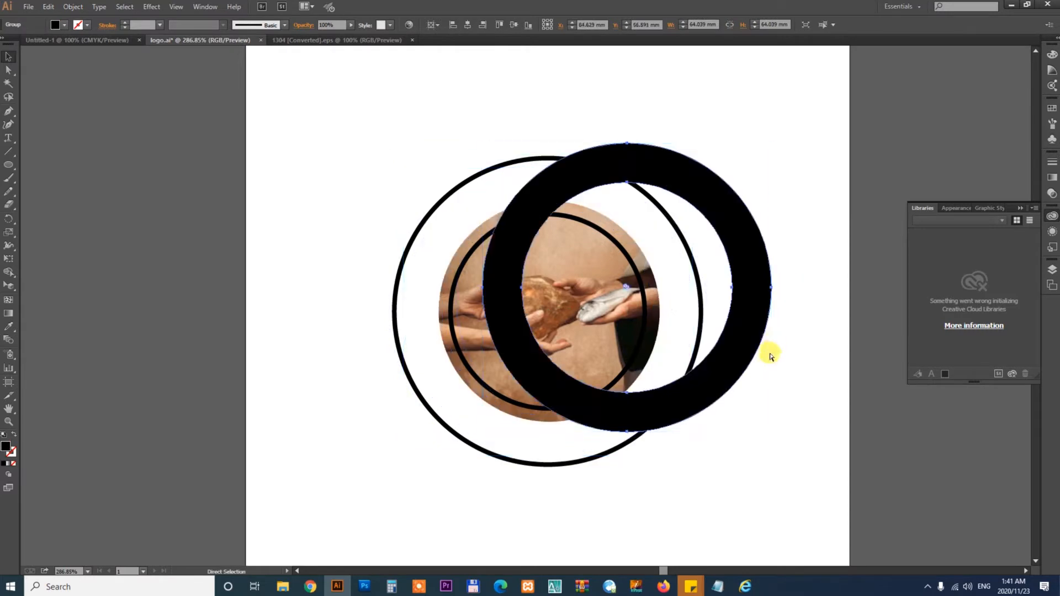
pyautogui.hotkey('ctrl', 'z')
pyautogui.click(760, 395)
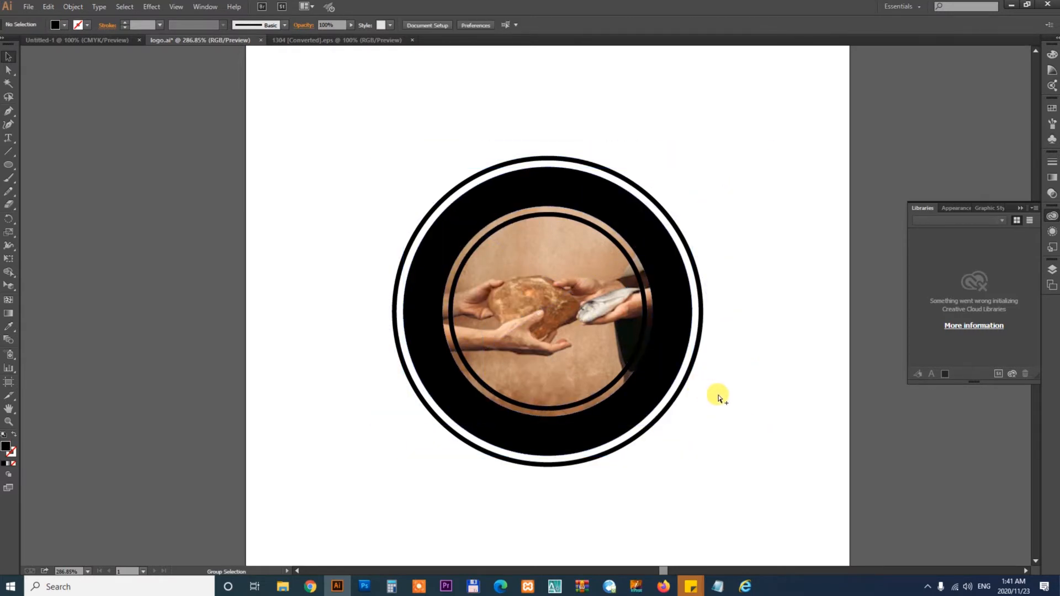
pyautogui.hotkey('ctrl', 'z')
pyautogui.click(786, 409)
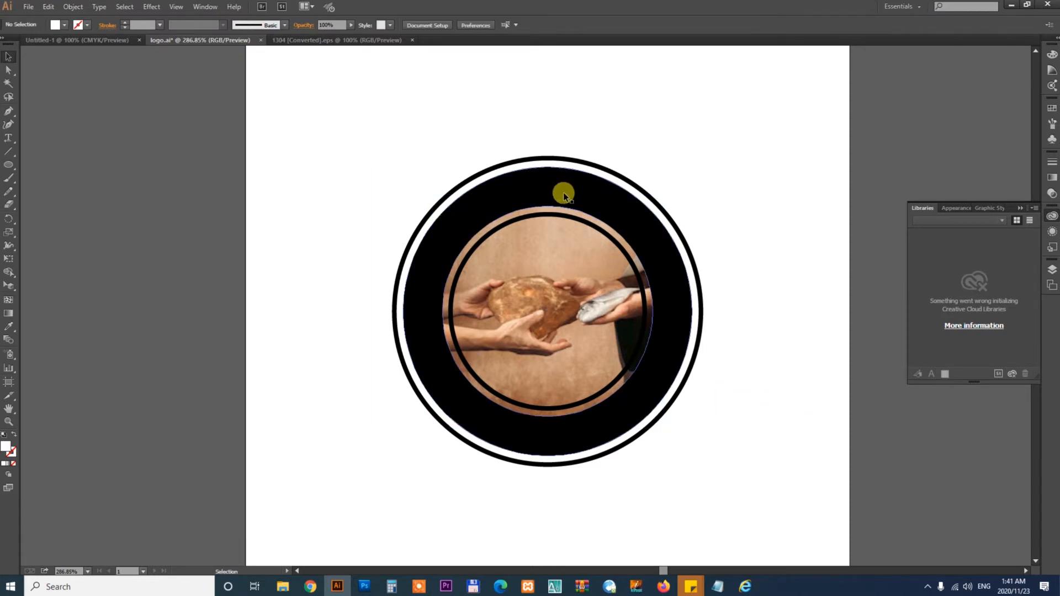
# - Lock the outer rings and black band, then select the inner circle path
pyautogui.click(532, 197)
pyautogui.click(749, 173)
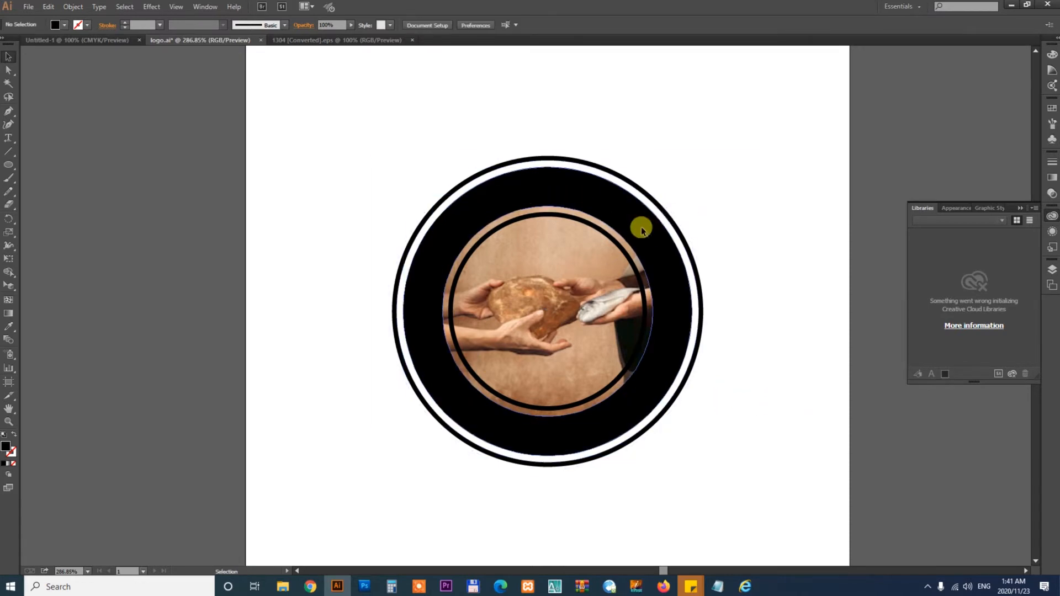
pyautogui.click(641, 227)
pyautogui.hotkey('ctrl', '2')
pyautogui.click(653, 196)
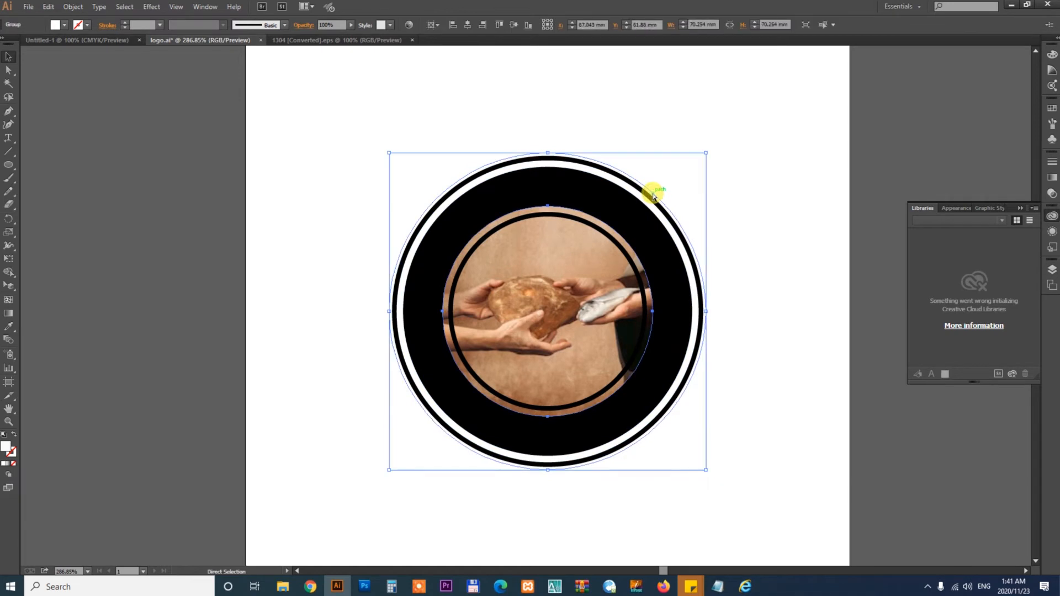
pyautogui.hotkey('ctrl', '2')
pyautogui.click(653, 199)
pyautogui.hotkey('ctrl', '2')
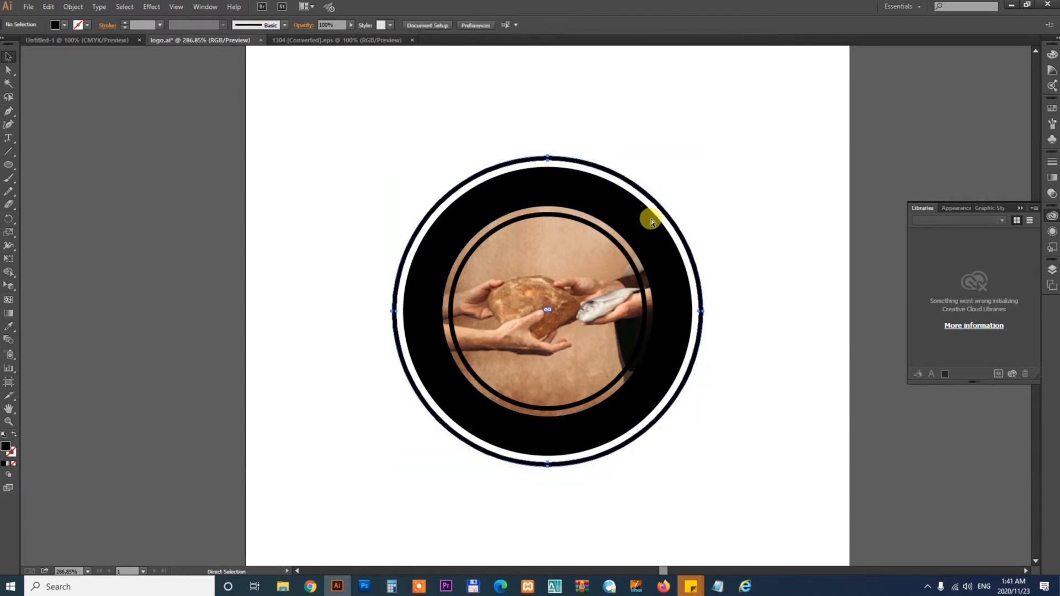
pyautogui.click(608, 213)
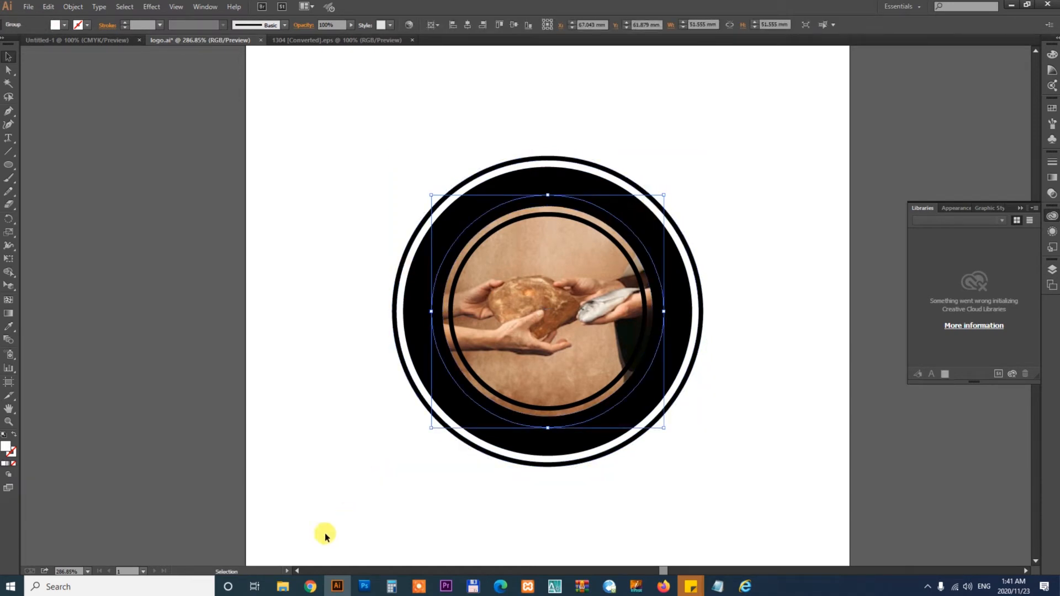
# - Copy the church name Bread of Life Kingdom Ministries from the client's message in the browser and return to Illustrator
pyautogui.click(304, 591)
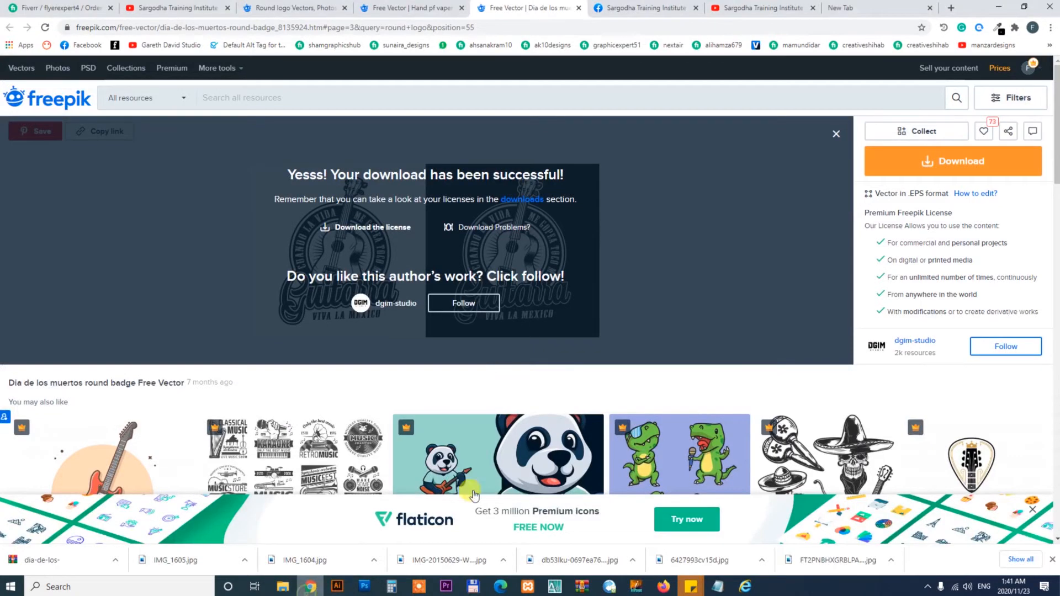
pyautogui.click(71, 10)
pyautogui.click(595, 433)
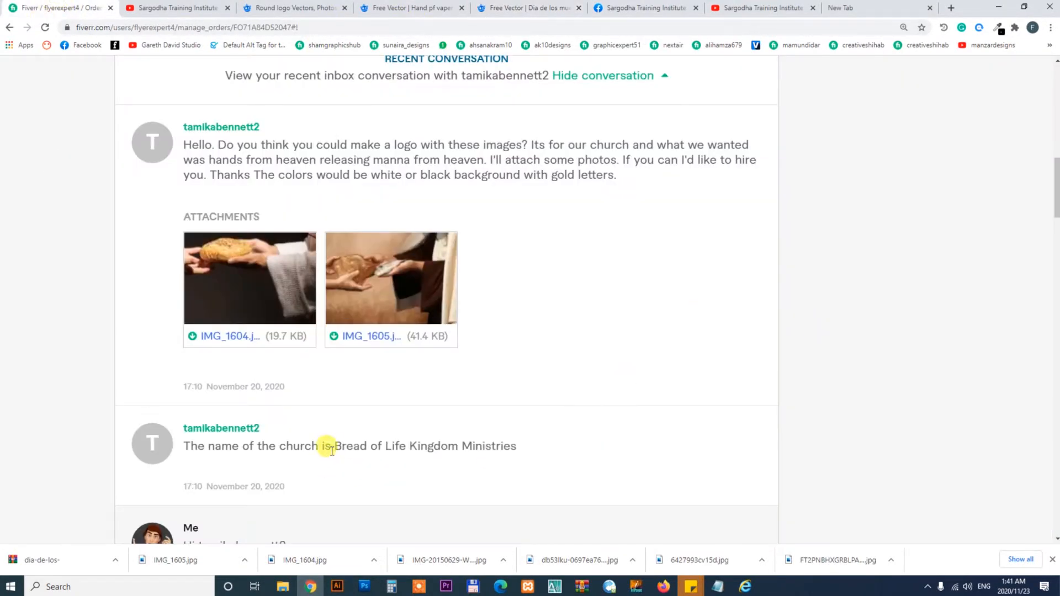
pyautogui.moveTo(336, 446); pyautogui.dragTo(573, 459)
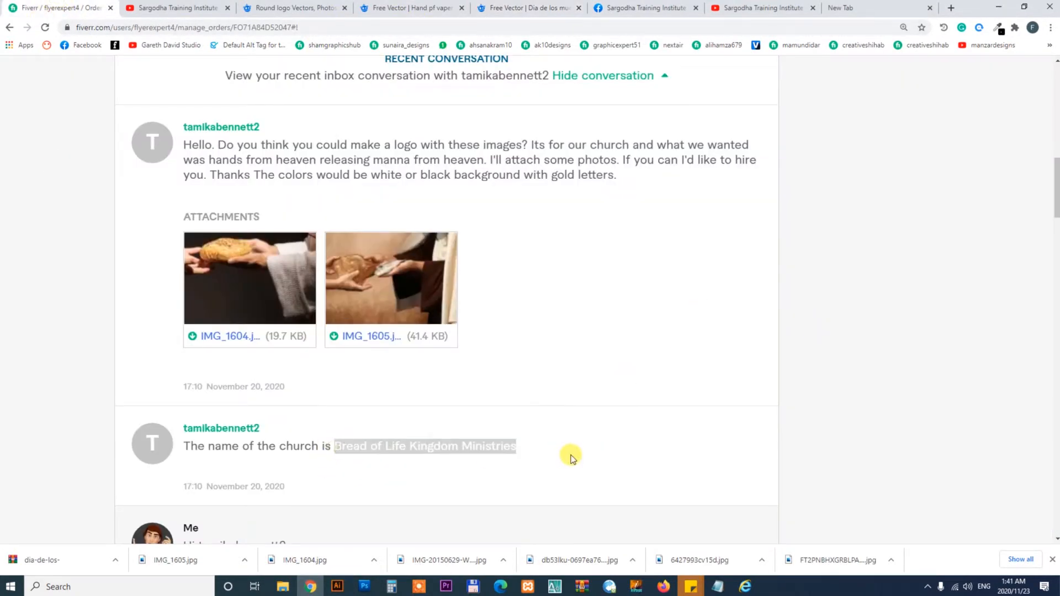
pyautogui.click(319, 591)
# - Zoom in and paste the church name as Type on a Path along the inner circle
pyautogui.moveTo(289, 128); pyautogui.dragTo(825, 499)
pyautogui.press('v')
pyautogui.moveTo(676, 139); pyautogui.dragTo(672, 148)
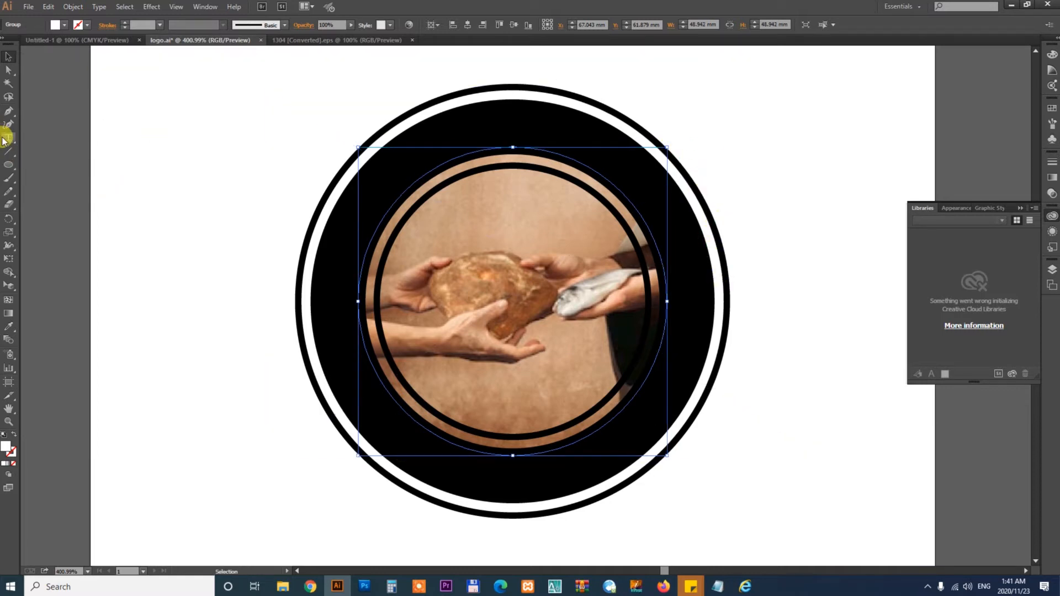
pyautogui.moveTo(5, 138); pyautogui.dragTo(61, 205)
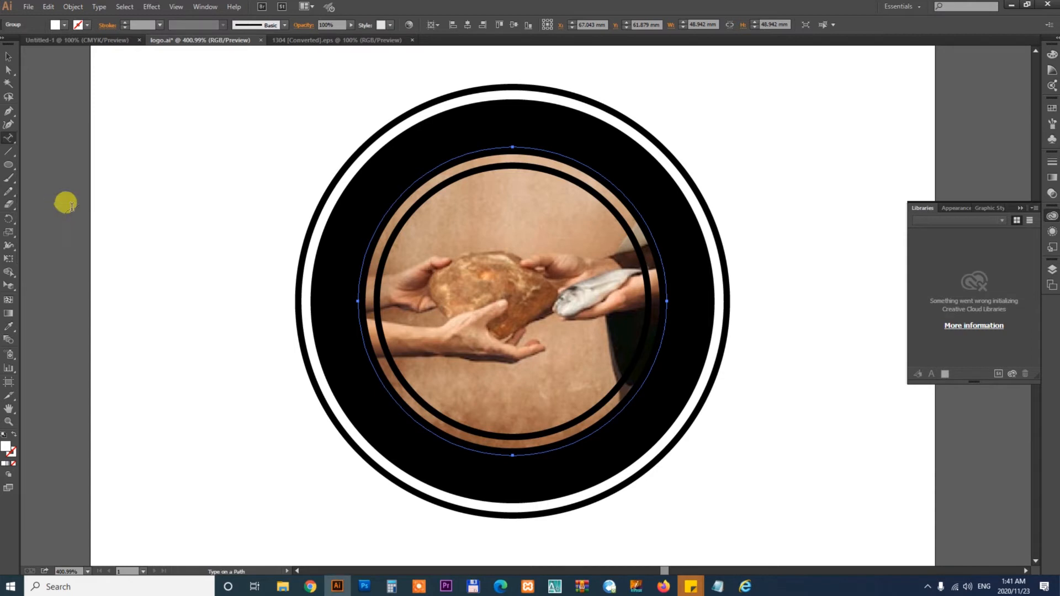
pyautogui.click(513, 143)
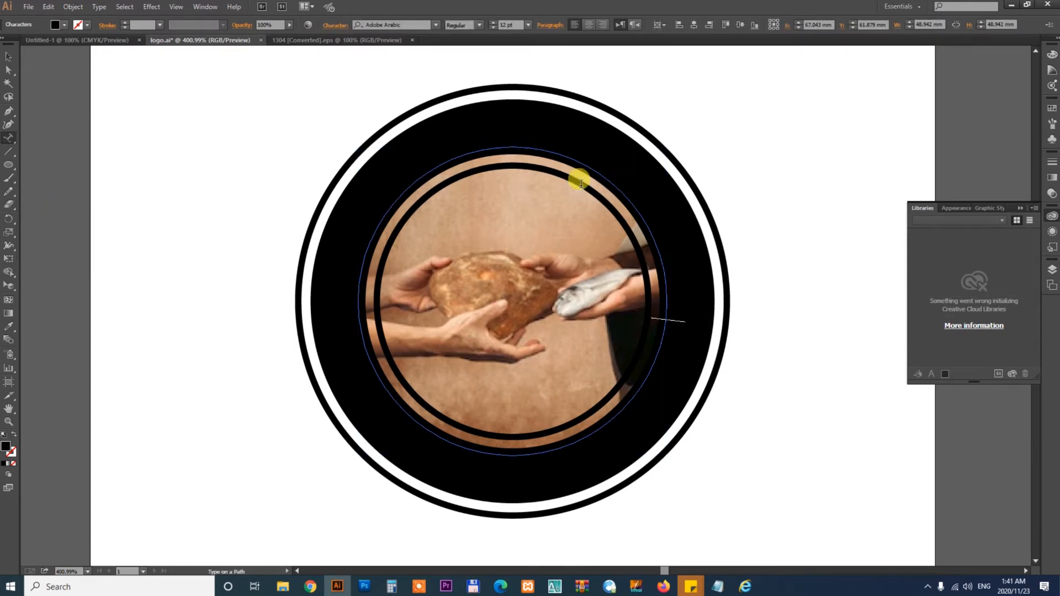
# - Color the path text white with the Eyedropper
pyautogui.click(8, 55)
pyautogui.press('i')
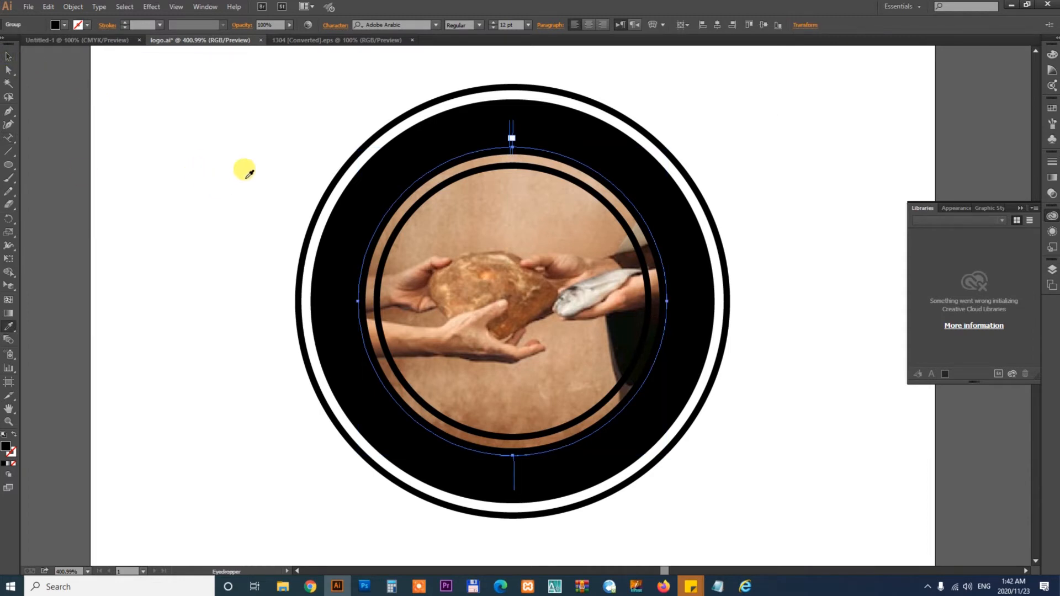
pyautogui.click(226, 173)
pyautogui.press('v')
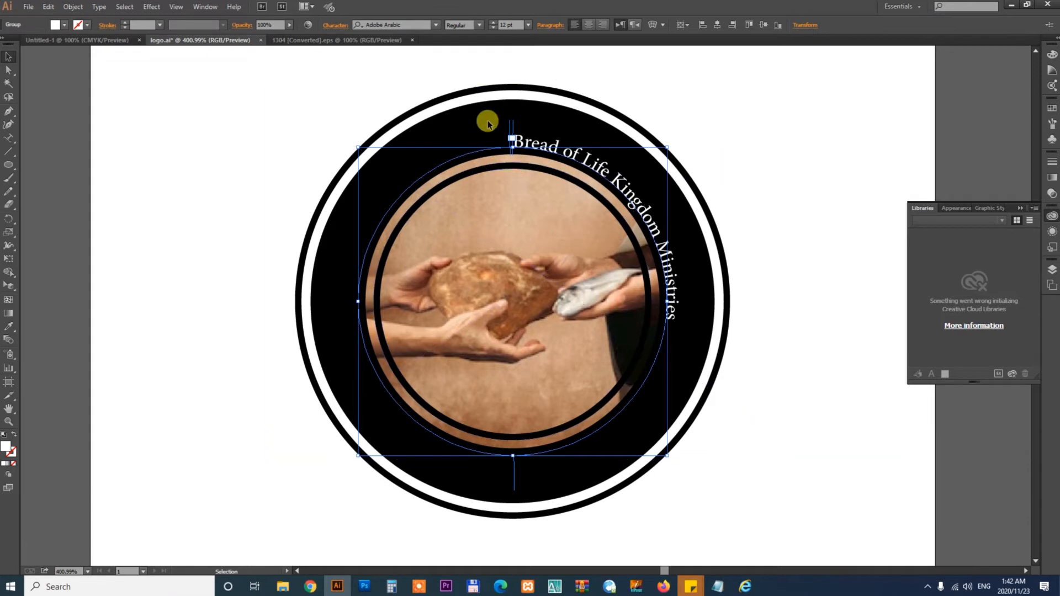
# - Move the path text's start and end brackets so the name arcs from lower left over the top to lower right
pyautogui.moveTo(511, 127)
pyautogui.mouseDown()
pyautogui.moveTo(420, 166)
pyautogui.moveTo(513, 132)
pyautogui.mouseUp()
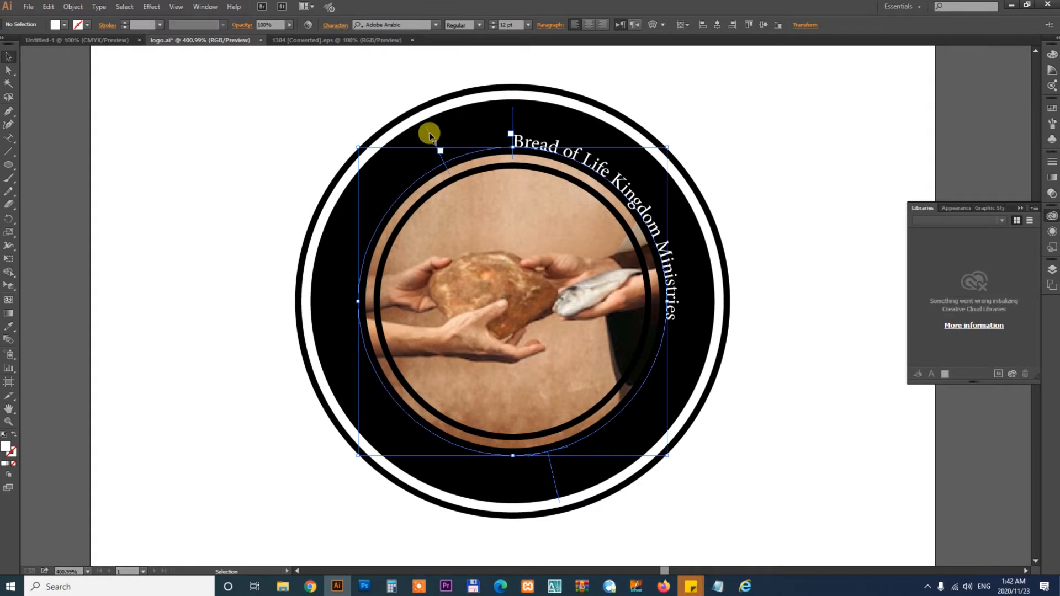
pyautogui.moveTo(430, 132); pyautogui.dragTo(677, 347)
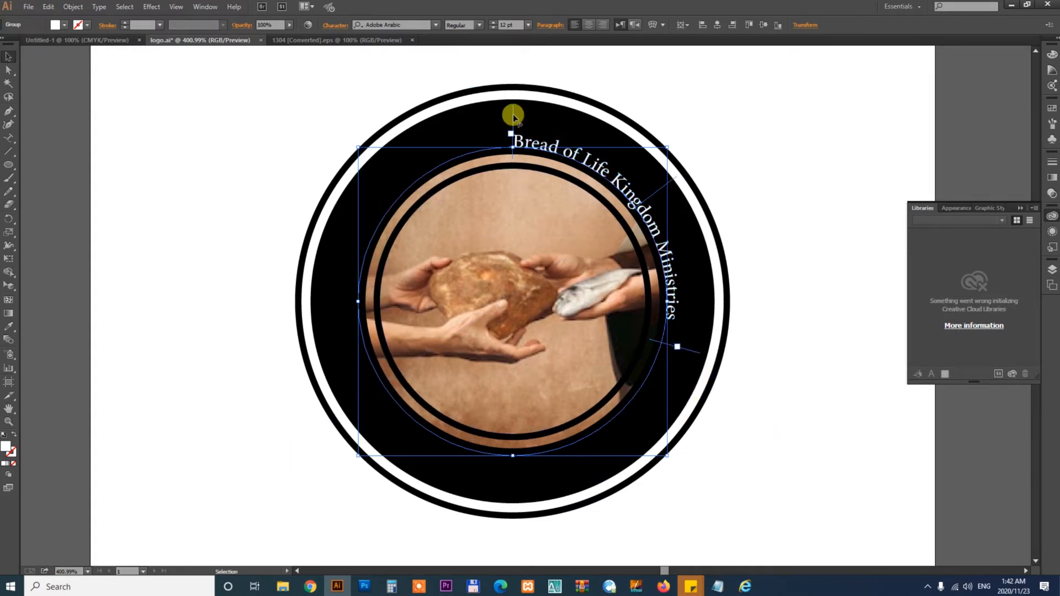
pyautogui.moveTo(511, 111); pyautogui.dragTo(349, 458)
pyautogui.moveTo(697, 357); pyautogui.dragTo(636, 449)
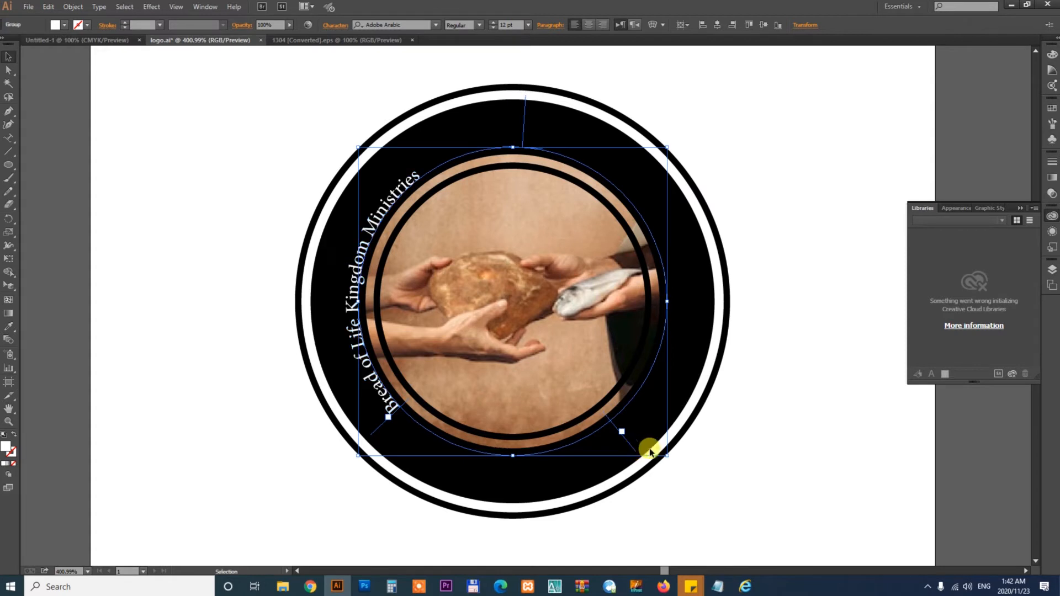
# - Increase the path text's font size to 35 pt and center-align it
pyautogui.click(507, 24)
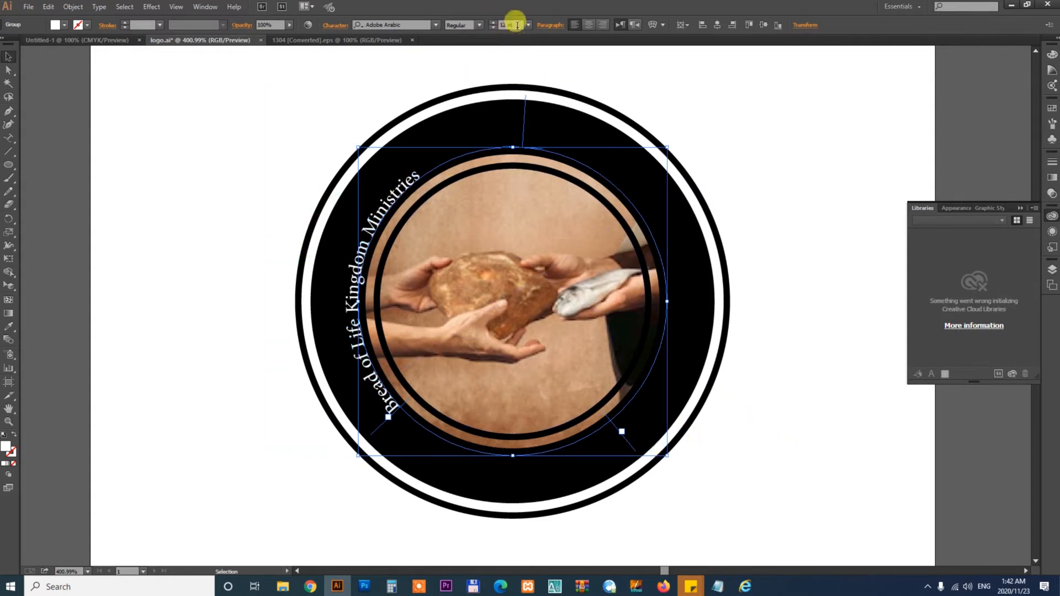
pyautogui.press('Up')
pyautogui.press('Up')
pyautogui.press('Up')
pyautogui.press('Up')
pyautogui.press('Up')
pyautogui.press('Up')
pyautogui.press('Up')
pyautogui.press('Up')
pyautogui.press('Up')
pyautogui.press('Up')
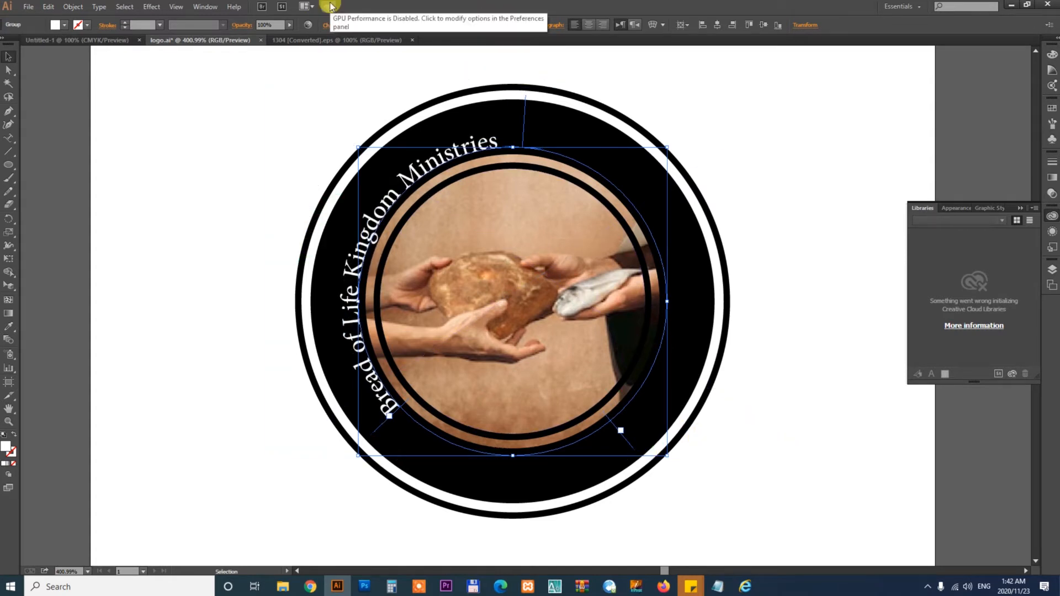
pyautogui.press('Up')
pyautogui.press('Up')
pyautogui.press('Up')
pyautogui.press('Up')
pyautogui.press('Up')
pyautogui.press('Up')
pyautogui.press('Up')
pyautogui.press('Up')
pyautogui.press('Up')
pyautogui.press('Up')
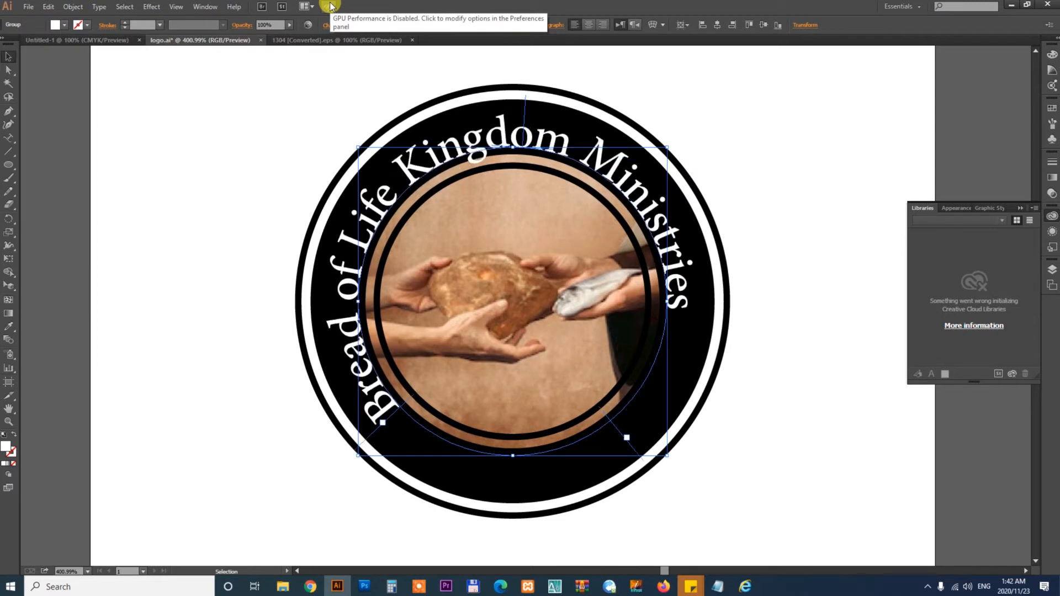
pyautogui.press('Up')
pyautogui.press('Up')
pyautogui.press('Up')
pyautogui.press('Up')
pyautogui.press('Up')
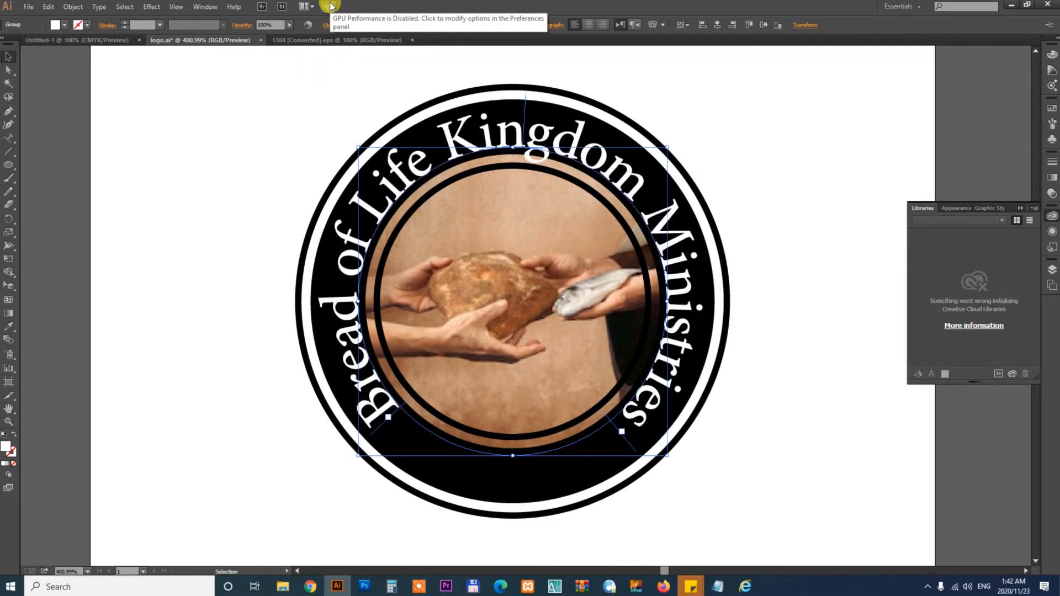
pyautogui.click(587, 25)
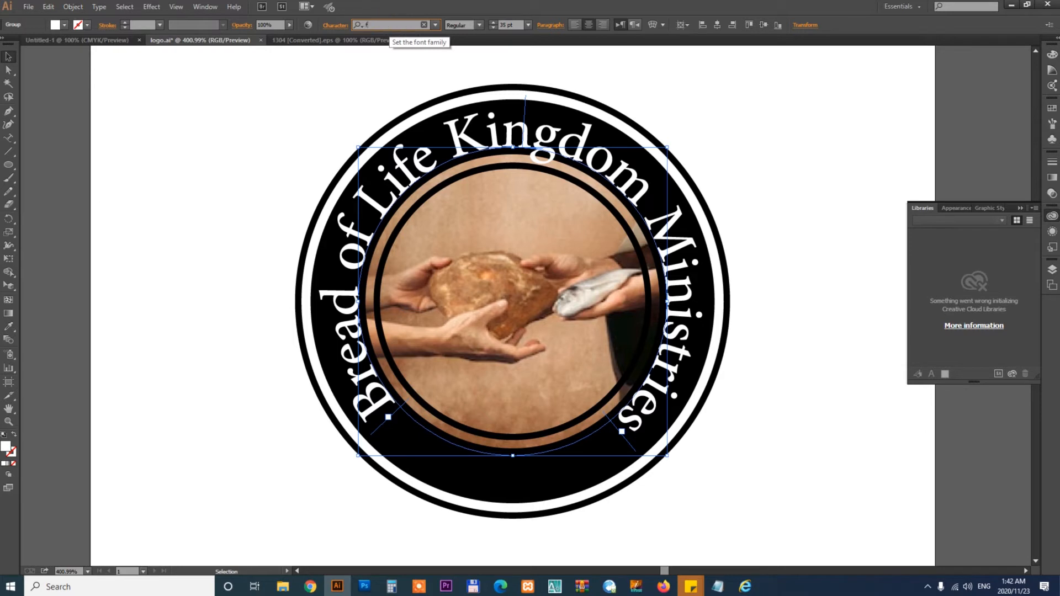
# - Change the path text's font to Freshman
pyautogui.write('r')
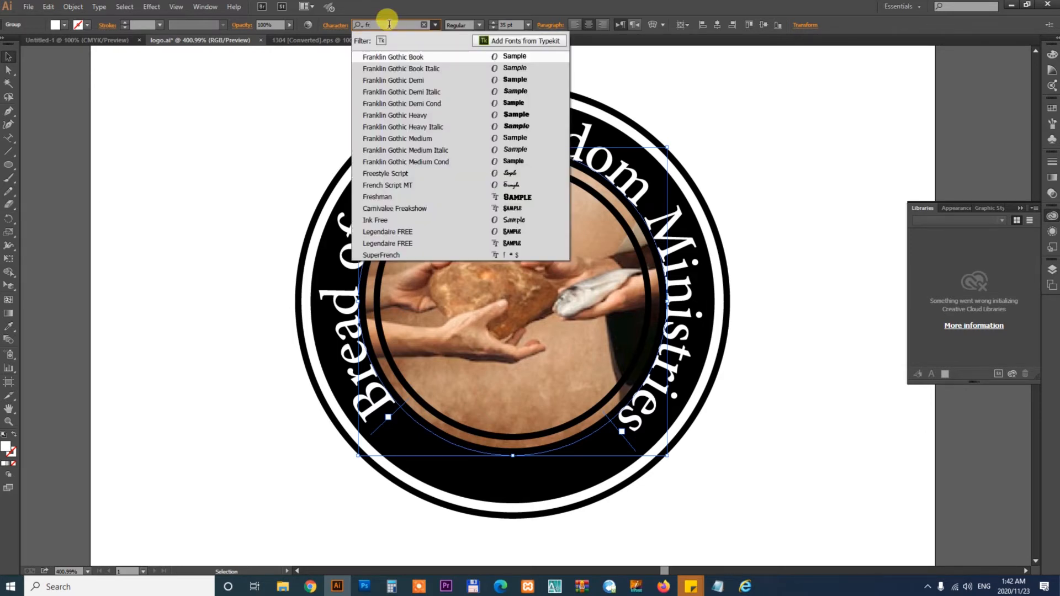
pyautogui.press('Down')
pyautogui.press('Down')
pyautogui.press('Down')
pyautogui.press('Down')
pyautogui.press('Down')
pyautogui.press('Down')
pyautogui.press('Down')
pyautogui.press('Down')
pyautogui.press('Down')
pyautogui.press('Down')
pyautogui.press('Down')
pyautogui.press('Down')
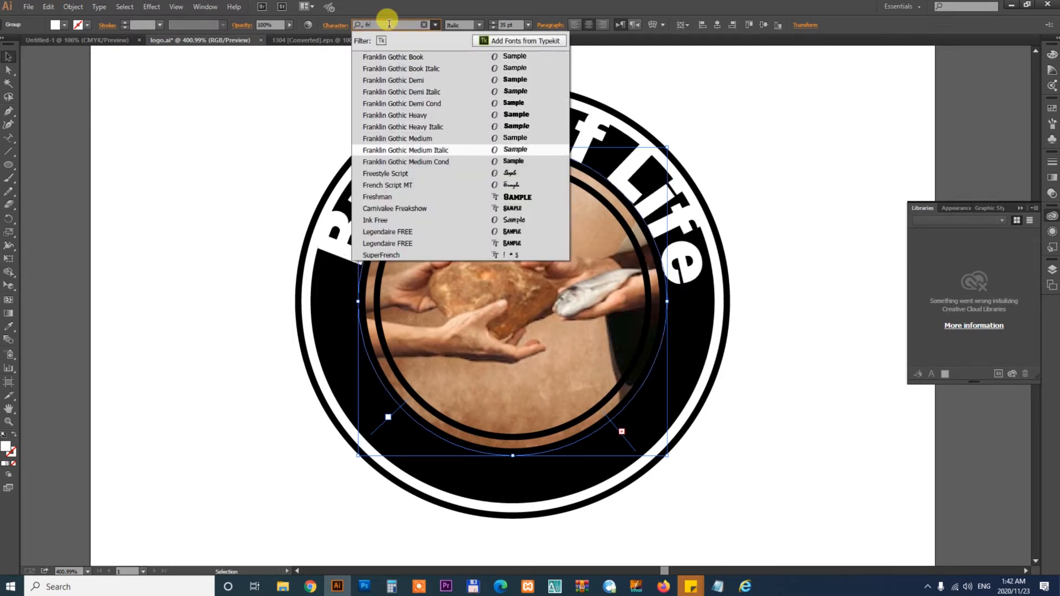
pyautogui.press('Return')
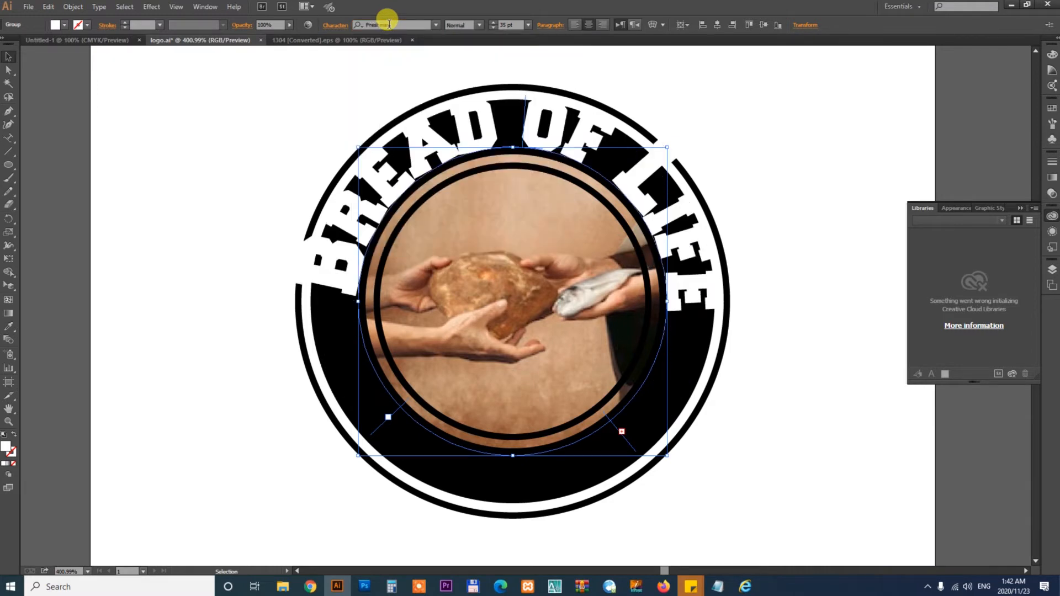
# - Reduce the path text's font size to 20 pt
pyautogui.click(518, 24)
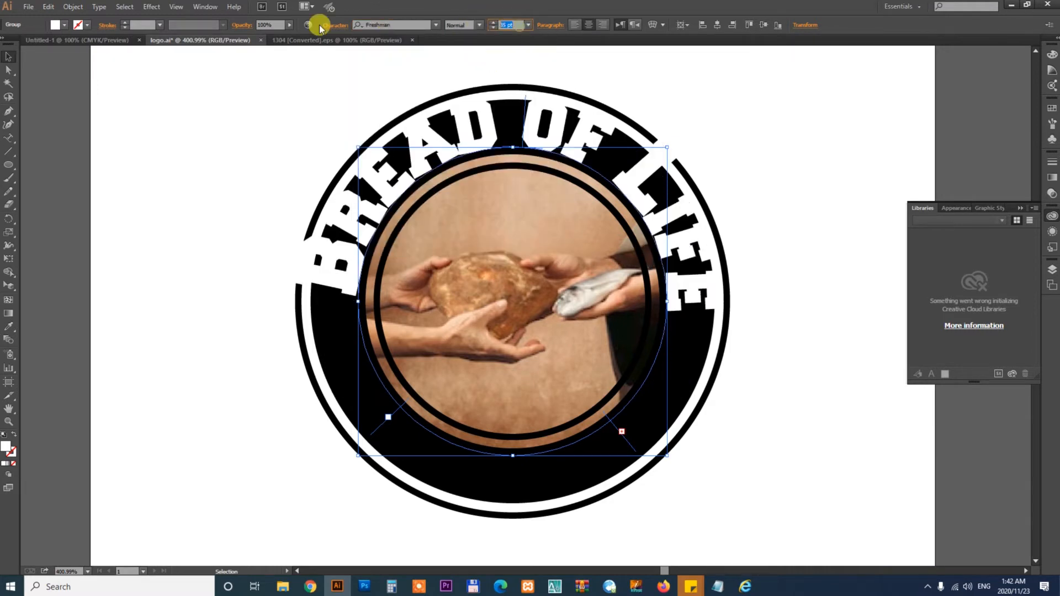
pyautogui.press('Down')
pyautogui.press('Down')
pyautogui.press('Down')
pyautogui.press('Down')
pyautogui.press('Down')
pyautogui.press('Down')
pyautogui.press('Down')
pyautogui.press('Down')
pyautogui.press('Down')
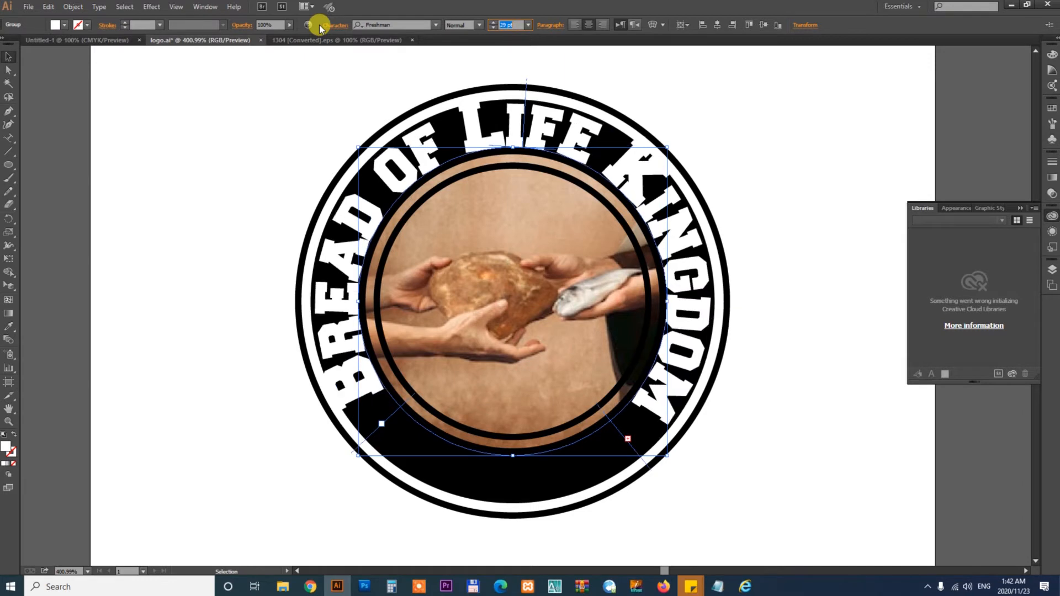
pyautogui.press('Down')
pyautogui.press('Down')
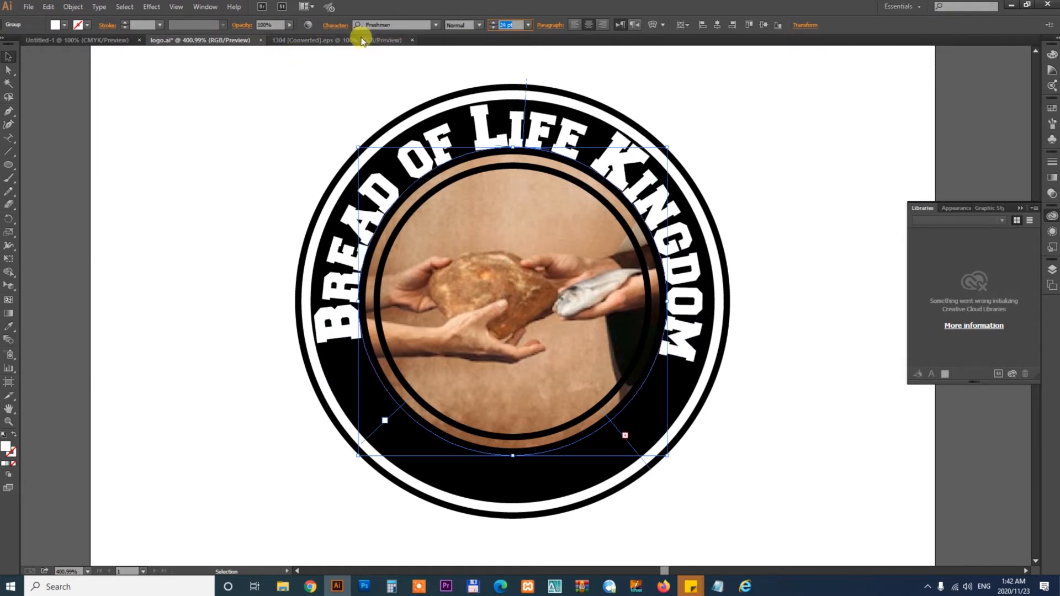
pyautogui.click(335, 27)
pyautogui.click(231, 158)
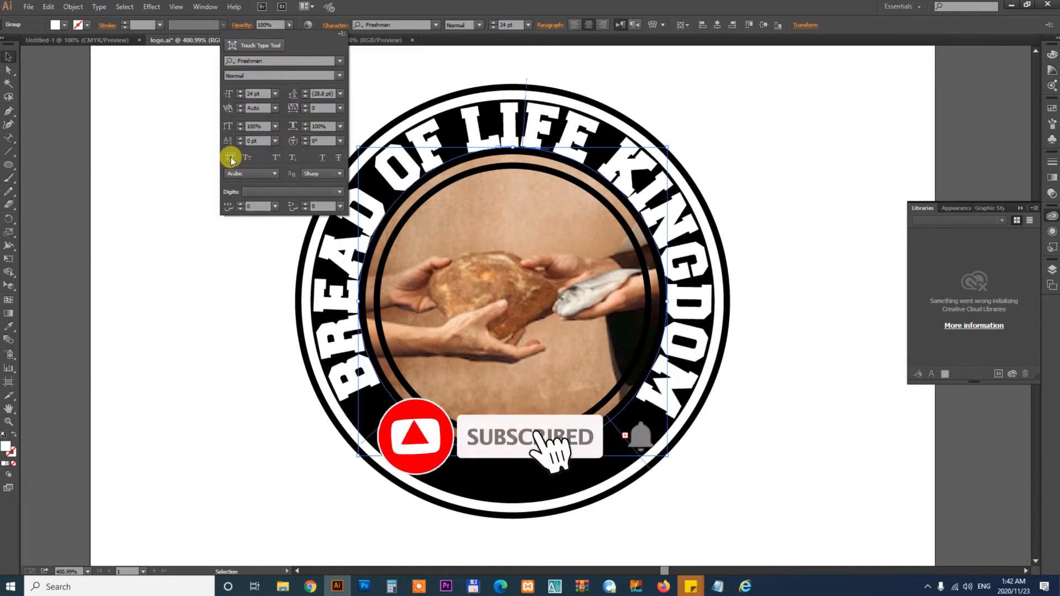
pyautogui.click(500, 22)
pyautogui.moveTo(513, 24); pyautogui.dragTo(409, 31)
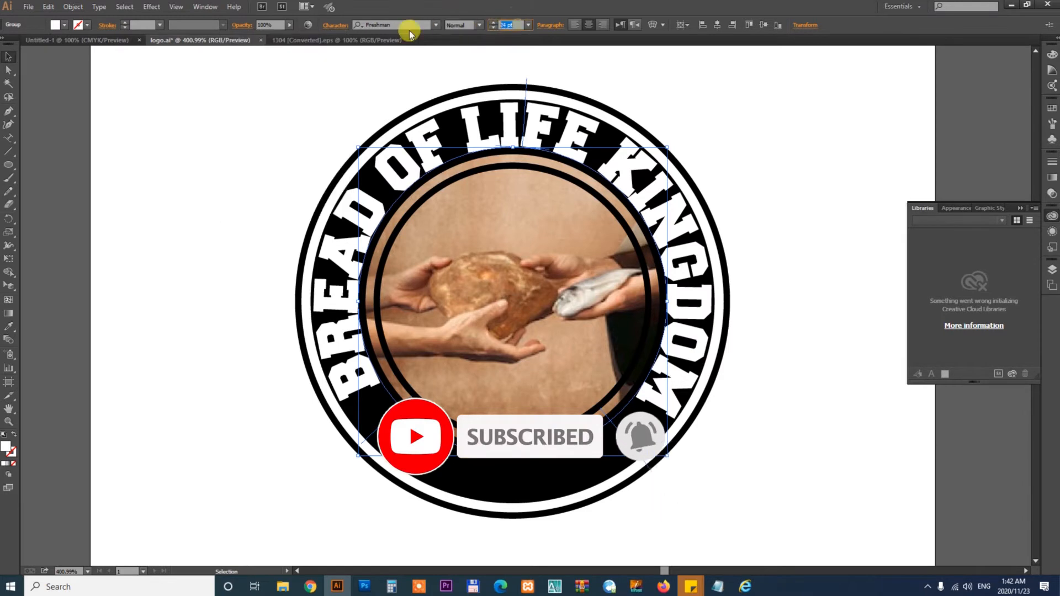
pyautogui.press('Down')
pyautogui.press('Down')
pyautogui.press('Down')
pyautogui.press('Down')
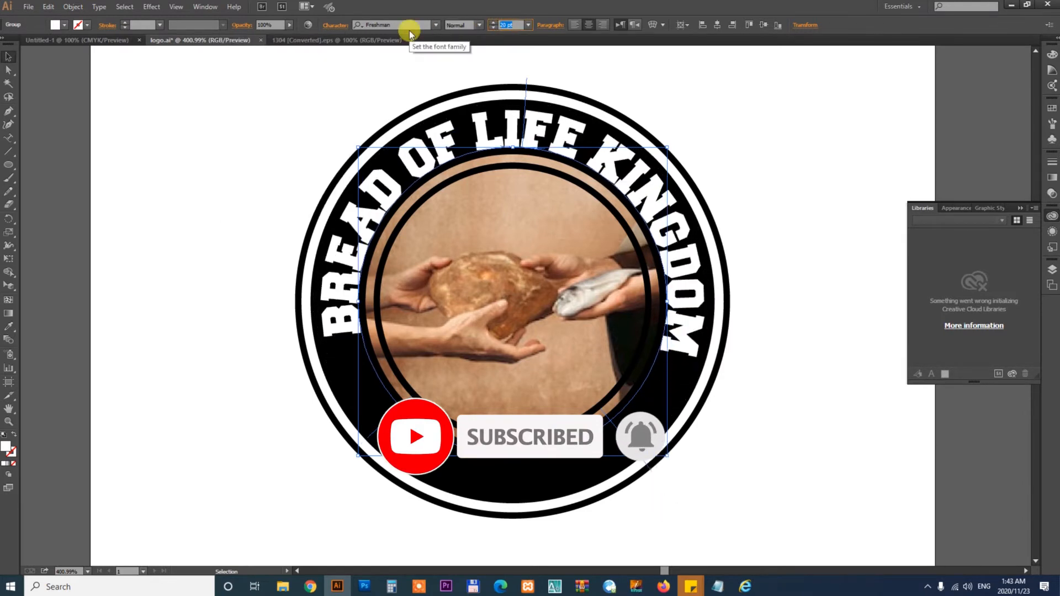
# - Set the path text's tracking to 100
pyautogui.click(335, 25)
pyautogui.click(322, 108)
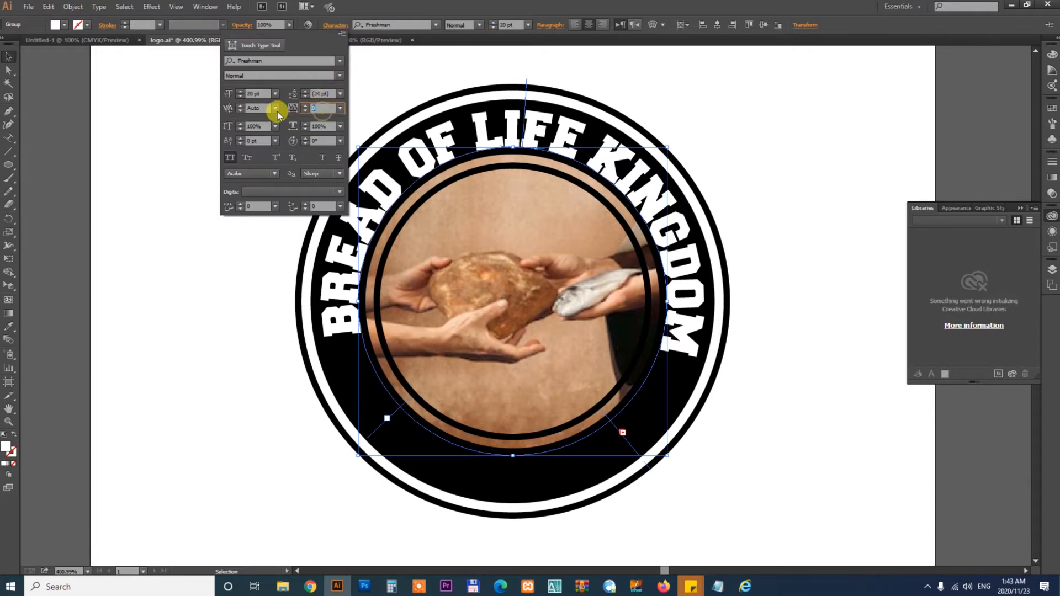
pyautogui.write('100')
pyautogui.press('Return')
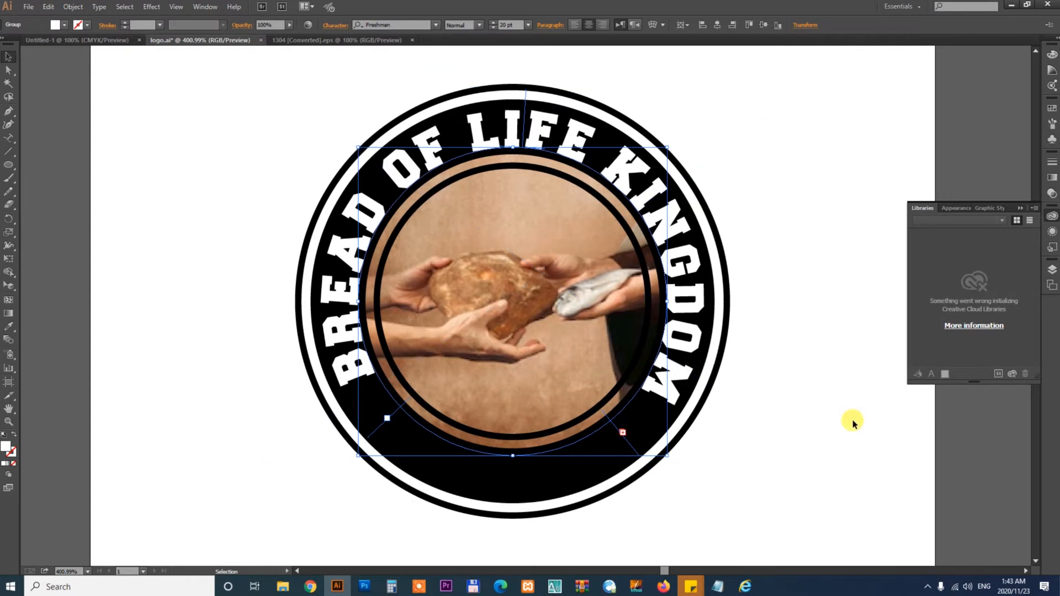
pyautogui.click(850, 450)
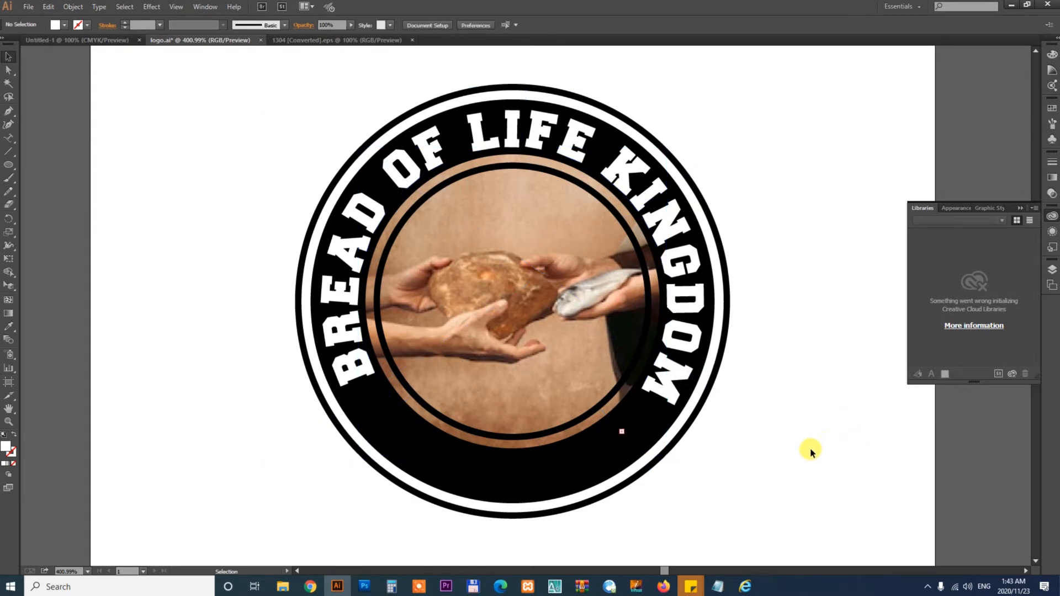
# - Nudge the path text's start bracket slightly so the name sits evenly on the arc
pyautogui.moveTo(757, 467); pyautogui.dragTo(791, 433)
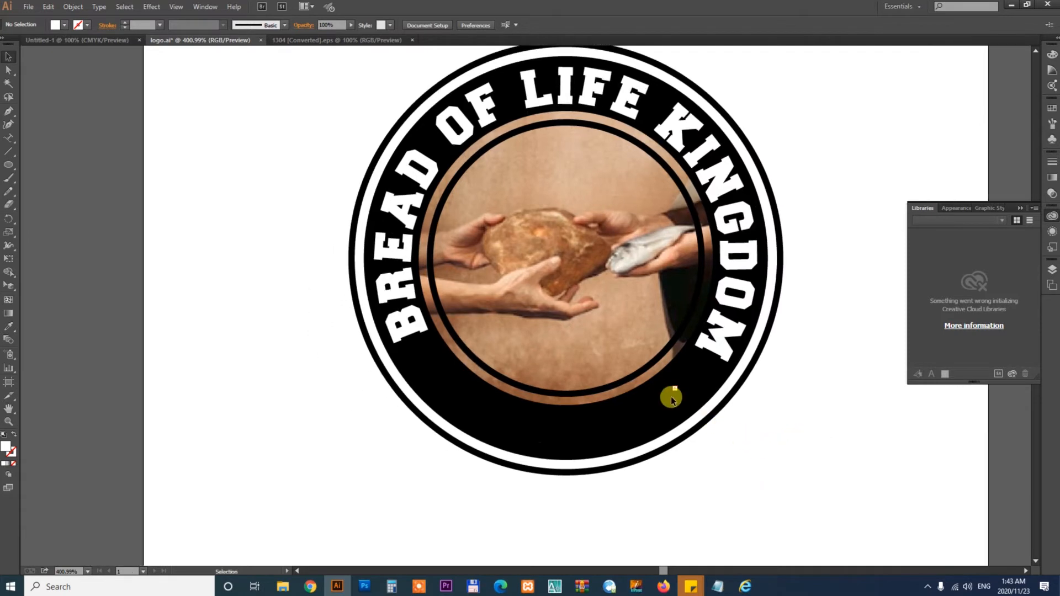
pyautogui.click(714, 353)
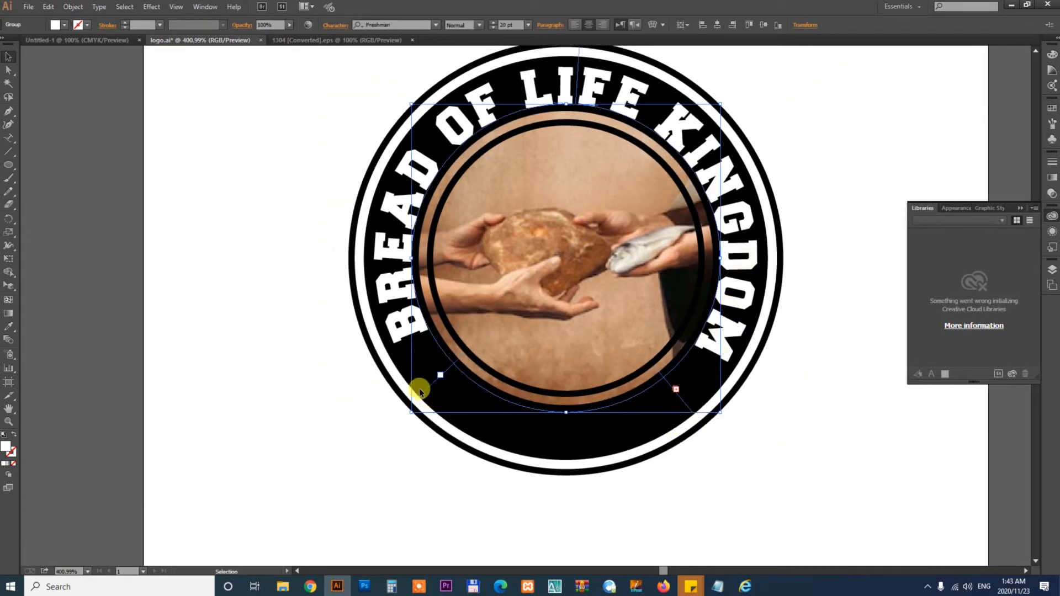
pyautogui.moveTo(425, 396); pyautogui.dragTo(438, 404)
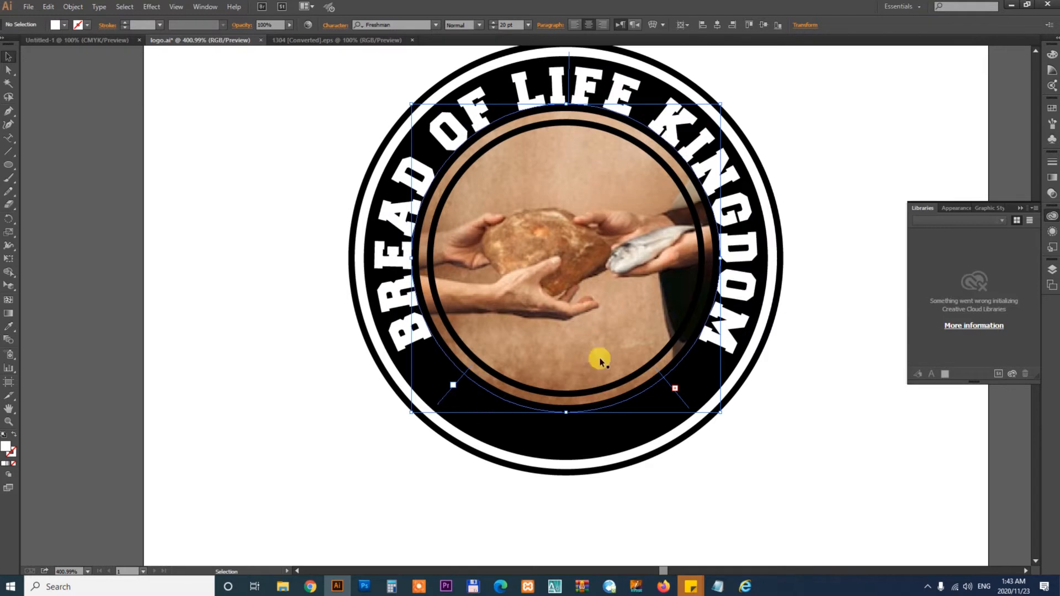
pyautogui.click(804, 469)
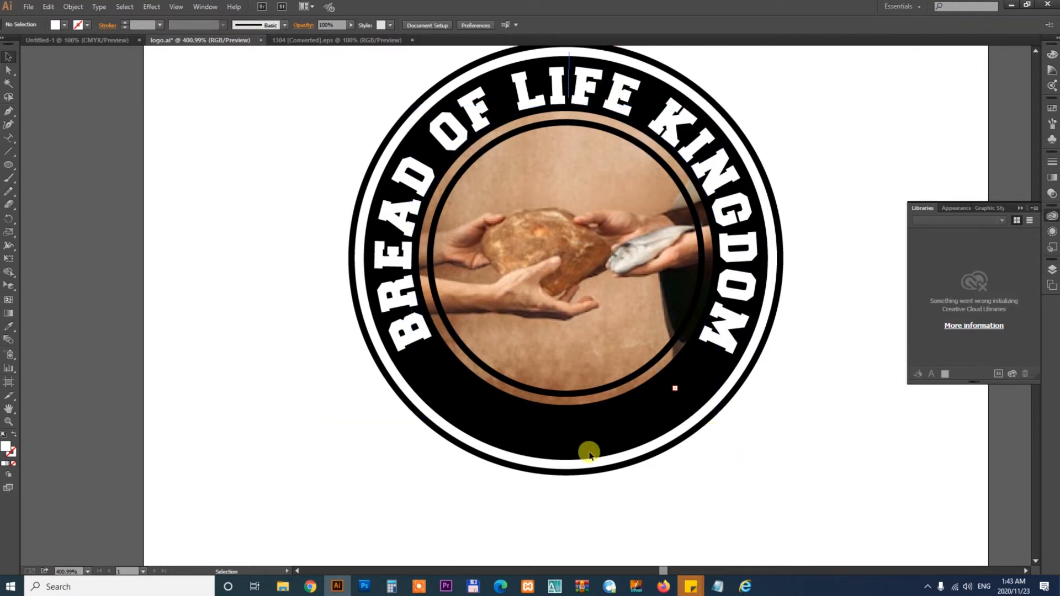
# - In the guitar badge document, ungroup the artwork and drag its sunburst rays out onto the canvas
pyautogui.hotkey('ctrl', '-')
pyautogui.hotkey('ctrl', '-')
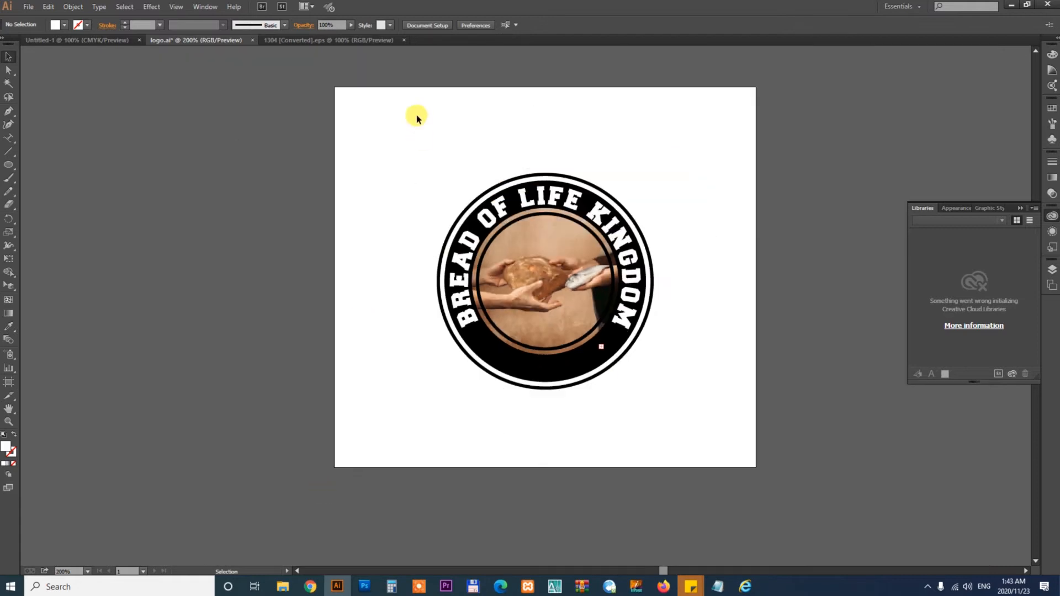
pyautogui.click(353, 40)
pyautogui.moveTo(485, 359); pyautogui.dragTo(530, 369)
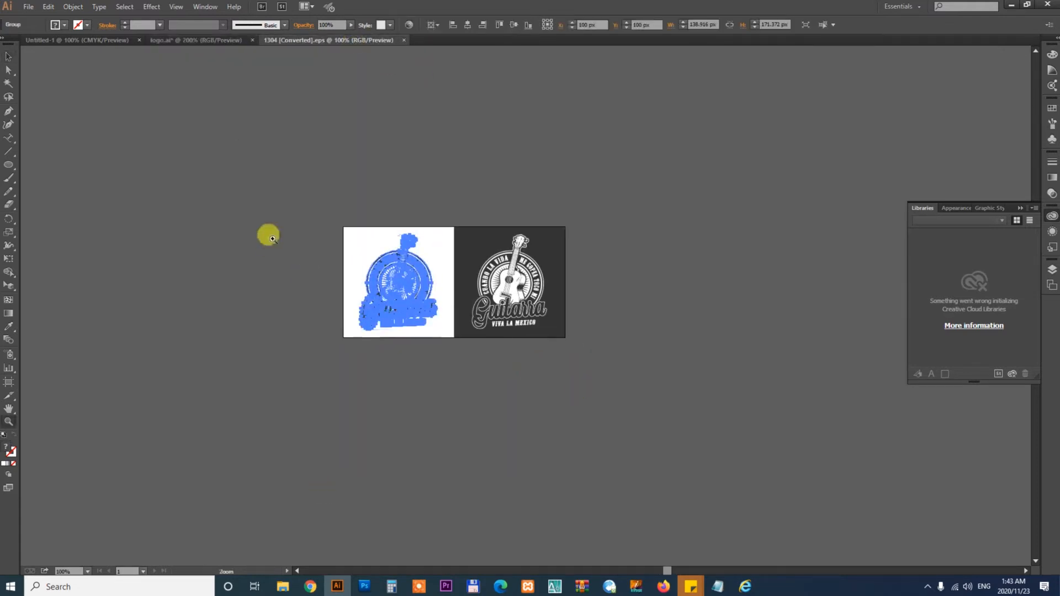
pyautogui.moveTo(268, 235); pyautogui.dragTo(547, 364)
pyautogui.moveTo(597, 391); pyautogui.dragTo(600, 412)
pyautogui.click(687, 513)
pyautogui.moveTo(781, 514); pyautogui.dragTo(655, 473)
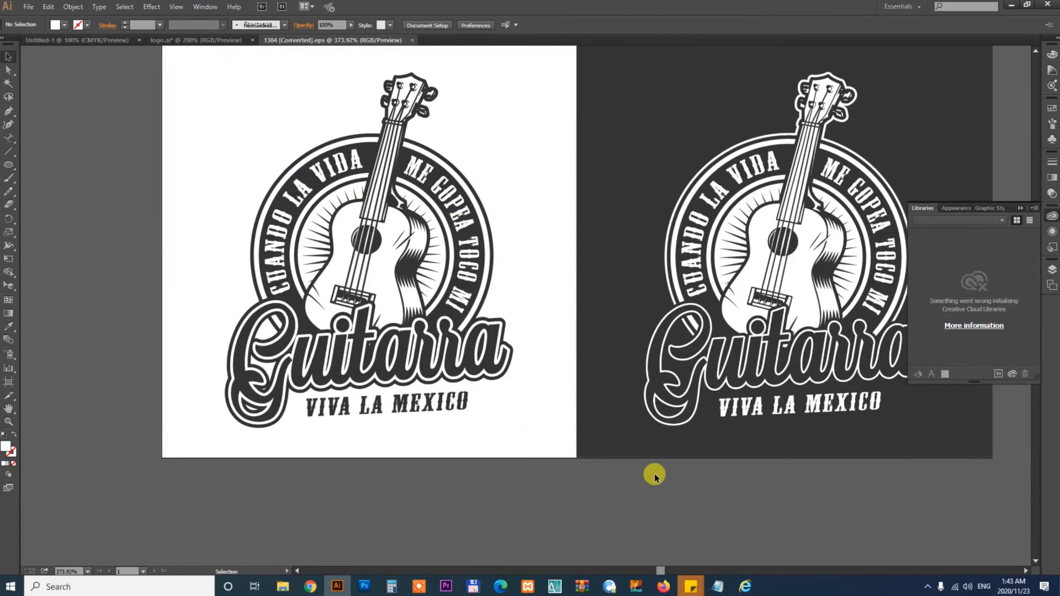
pyautogui.click(430, 268)
pyautogui.rightClick(429, 266)
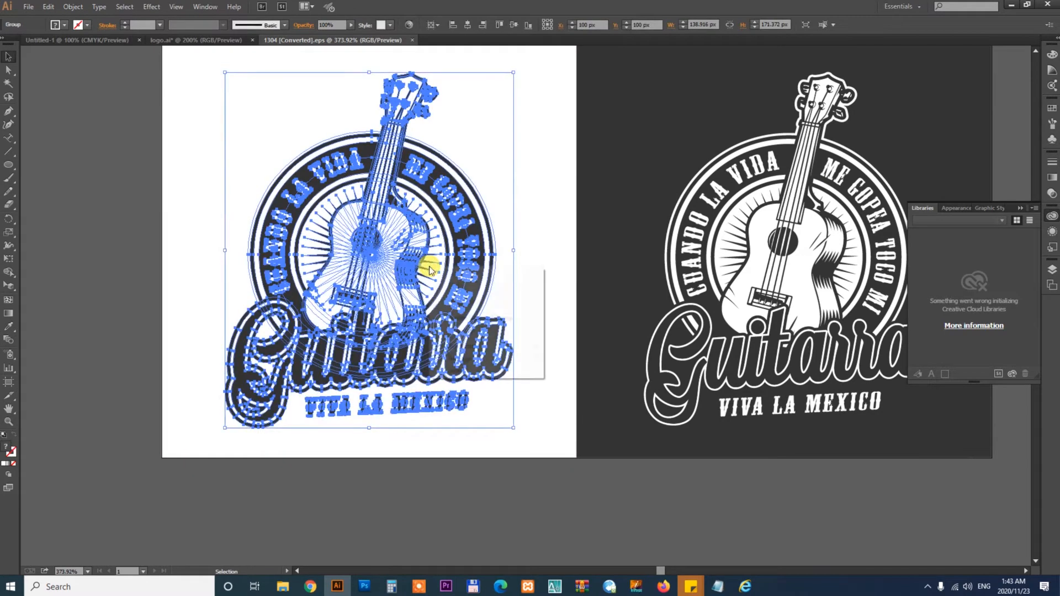
pyautogui.click(461, 329)
pyautogui.click(571, 309)
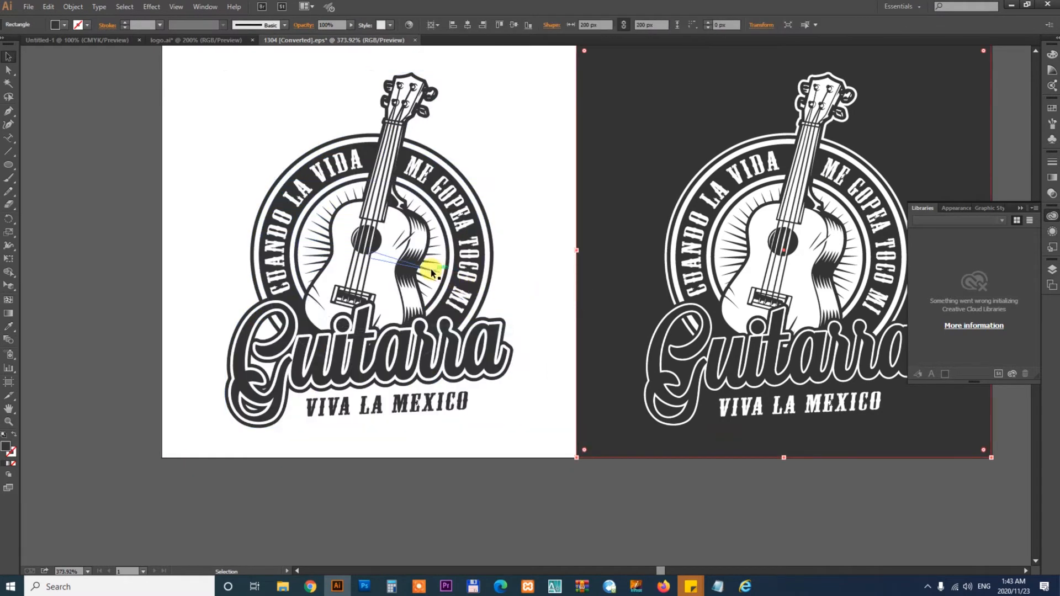
pyautogui.moveTo(429, 269); pyautogui.dragTo(35, 237)
pyautogui.moveTo(162, 270); pyautogui.dragTo(620, 291)
pyautogui.click(515, 349)
pyautogui.click(509, 243)
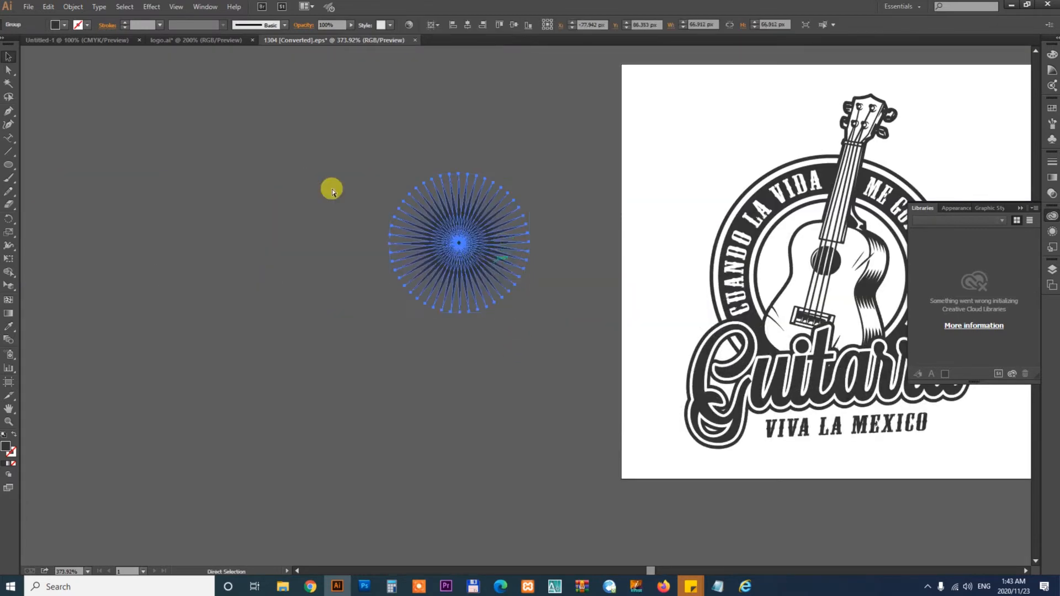
# - Close the blank untitled document
pyautogui.click(113, 41)
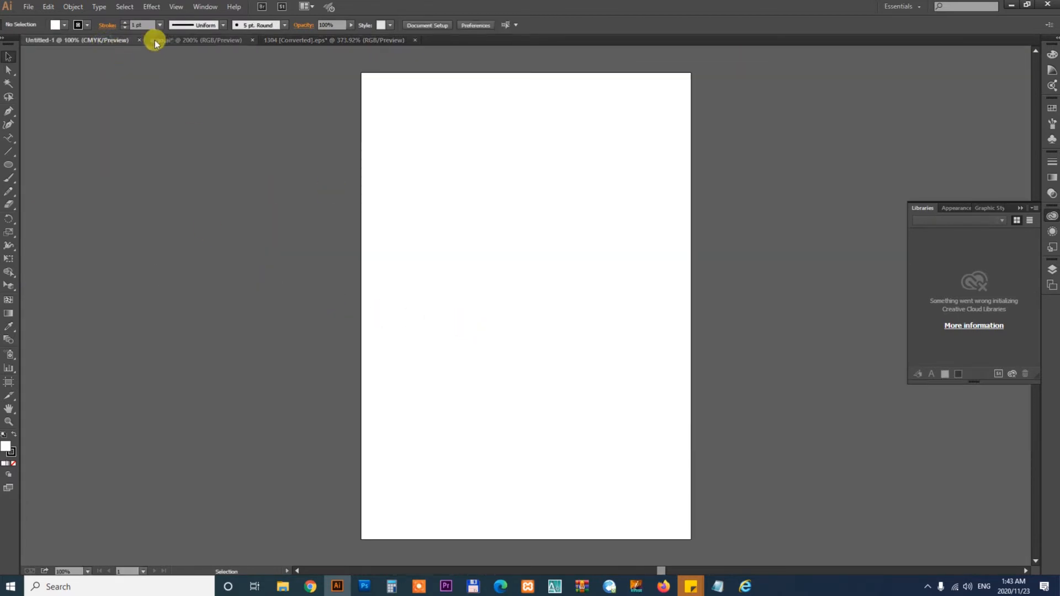
pyautogui.click(138, 41)
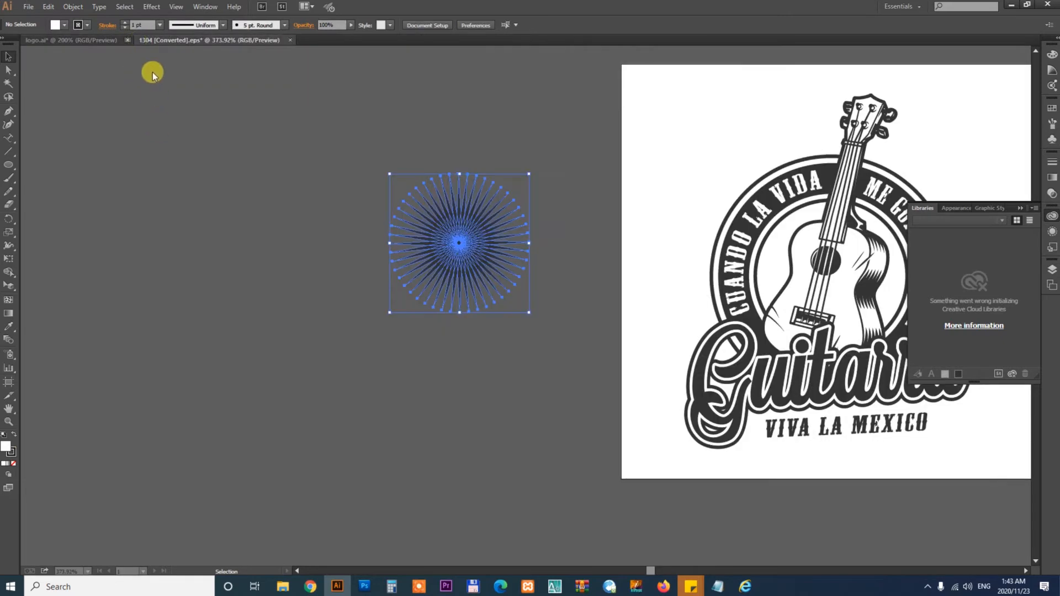
# - Paste the sunburst into the logo, accept the color conversion, and enlarge it over the photo
pyautogui.click(92, 40)
pyautogui.hotkey('ctrl', 'v')
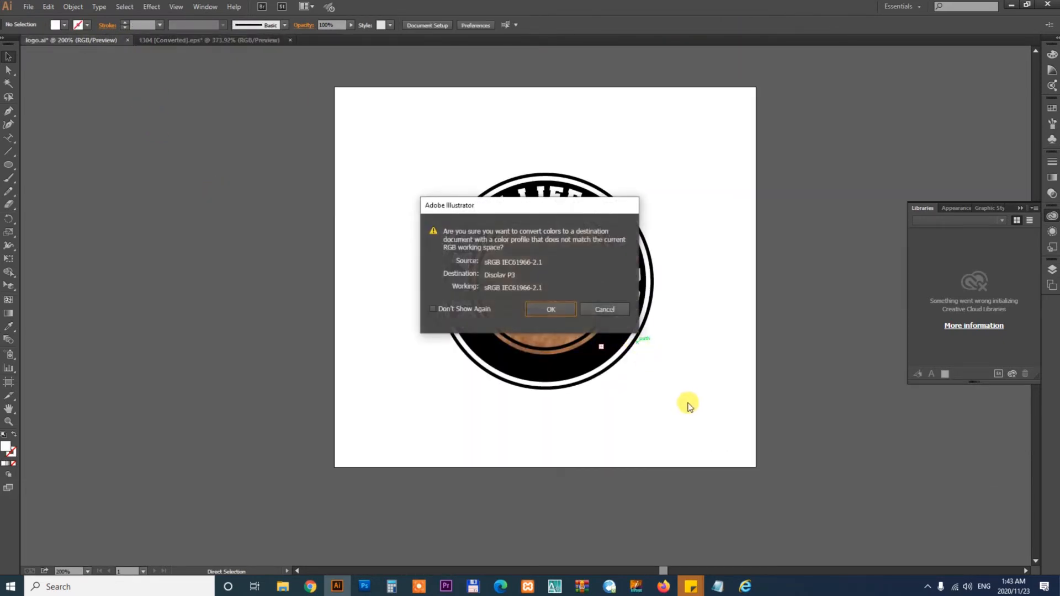
pyautogui.click(557, 305)
pyautogui.click(665, 398)
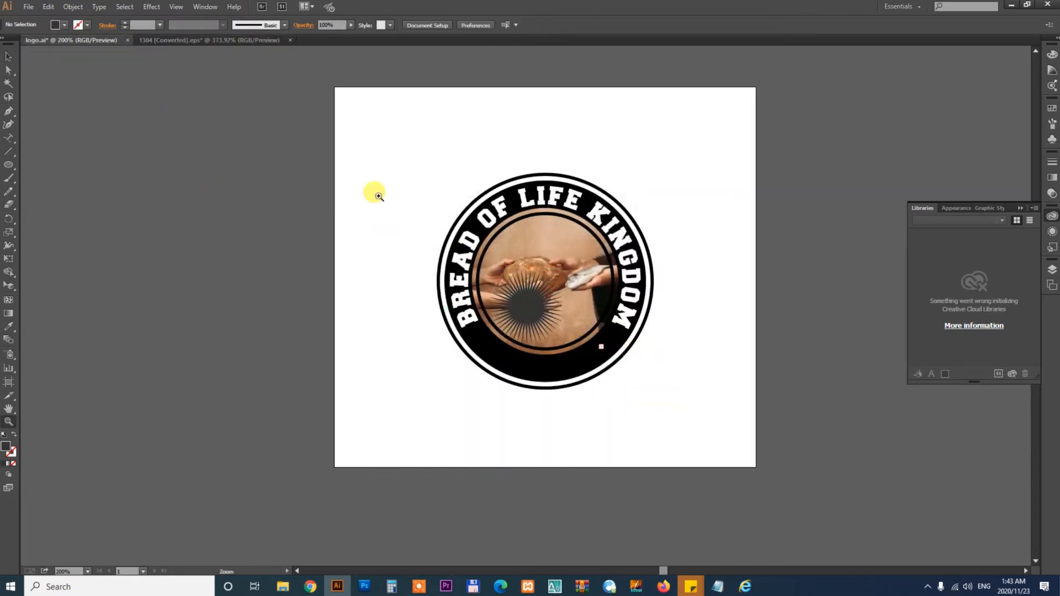
pyautogui.moveTo(378, 195); pyautogui.dragTo(757, 418)
pyautogui.moveTo(708, 334); pyautogui.dragTo(736, 377)
pyautogui.moveTo(501, 349); pyautogui.dragTo(505, 282)
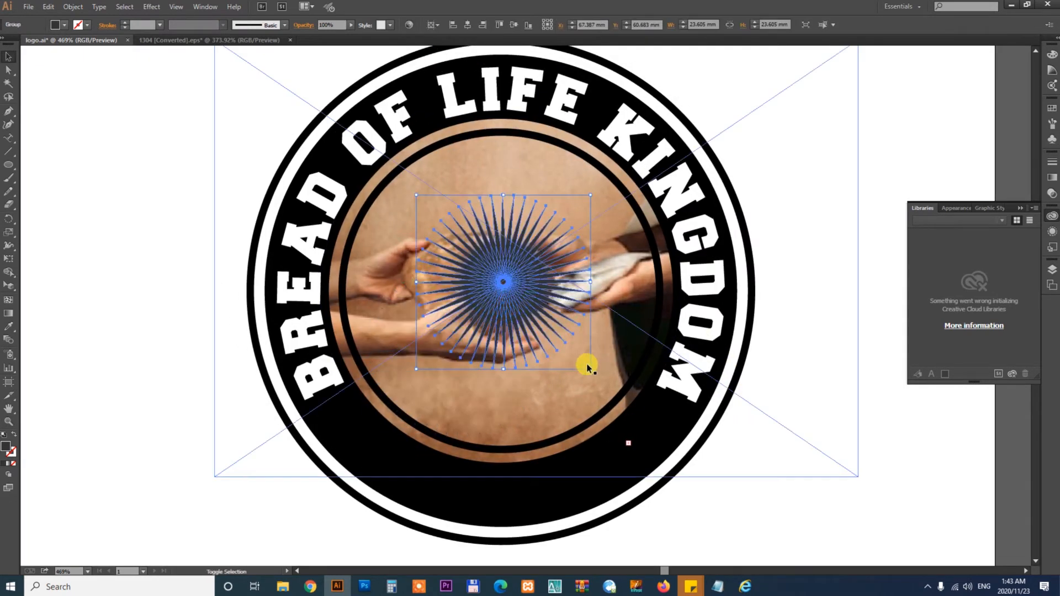
pyautogui.moveTo(589, 368); pyautogui.dragTo(670, 426)
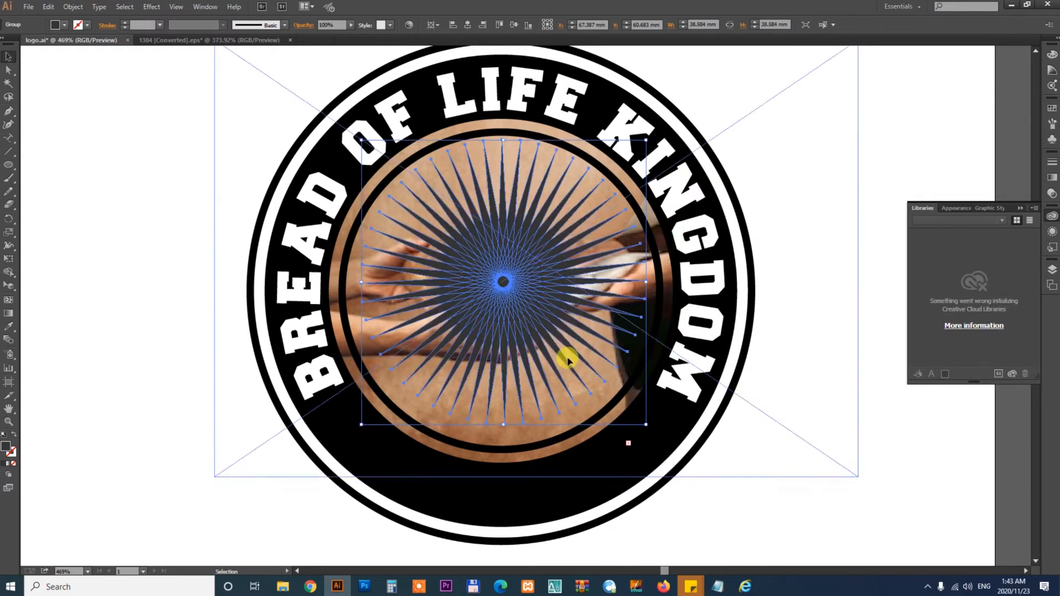
# - Align the sunburst horizontally and vertically to the center of the inner circle
pyautogui.keyDown('shift'); pyautogui.click(556, 440); pyautogui.keyUp('shift')
pyautogui.click(467, 24)
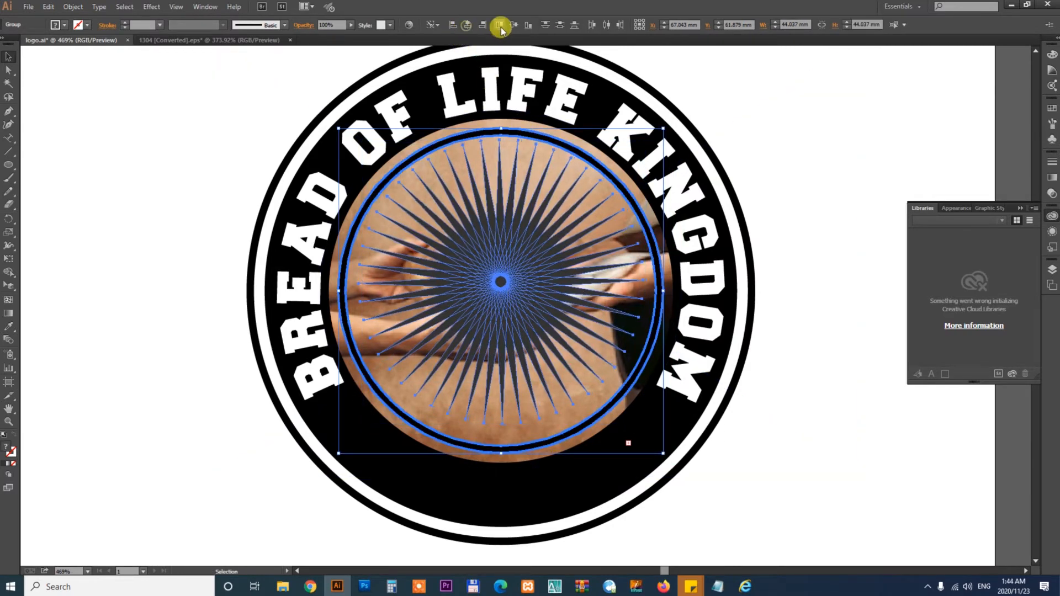
pyautogui.click(513, 25)
pyautogui.click(663, 367)
pyautogui.click(533, 268)
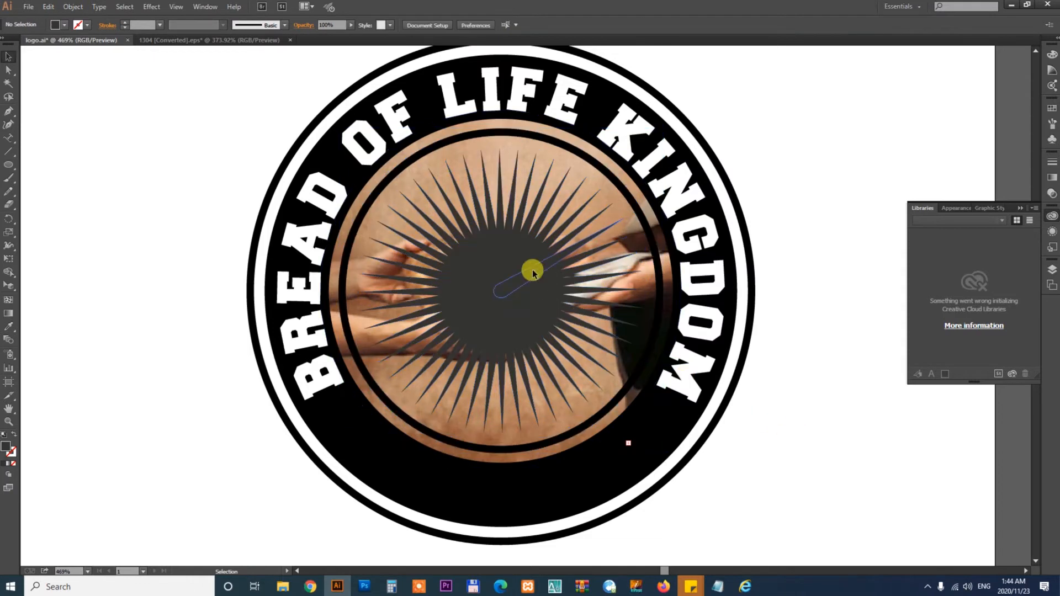
# - Try the Lighten blend mode on the sunburst, then delete the sunburst
pyautogui.click(1051, 182)
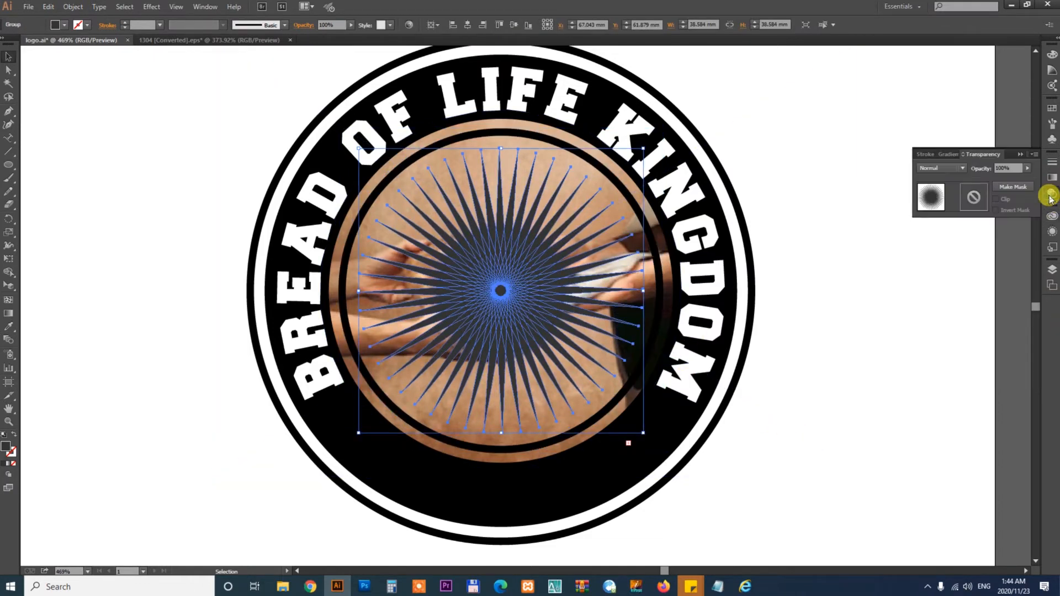
pyautogui.click(932, 168)
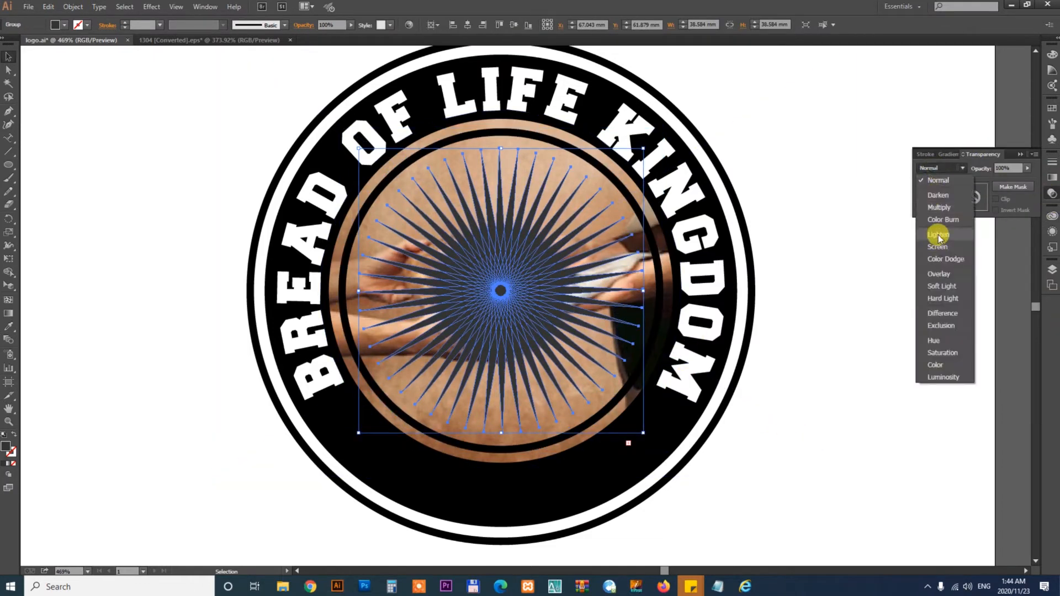
pyautogui.click(938, 235)
pyautogui.click(912, 347)
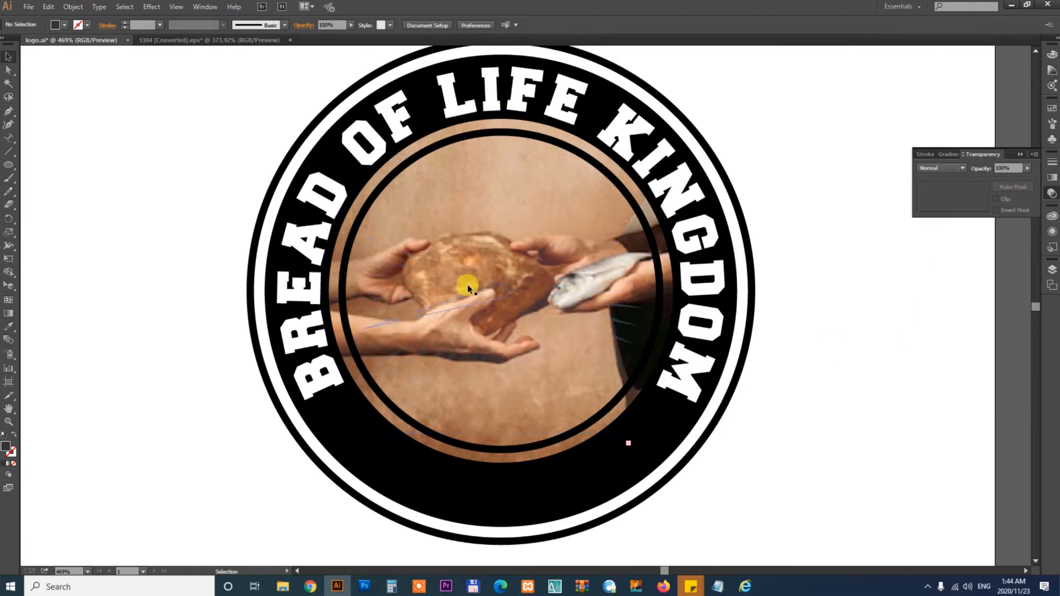
pyautogui.click(507, 295)
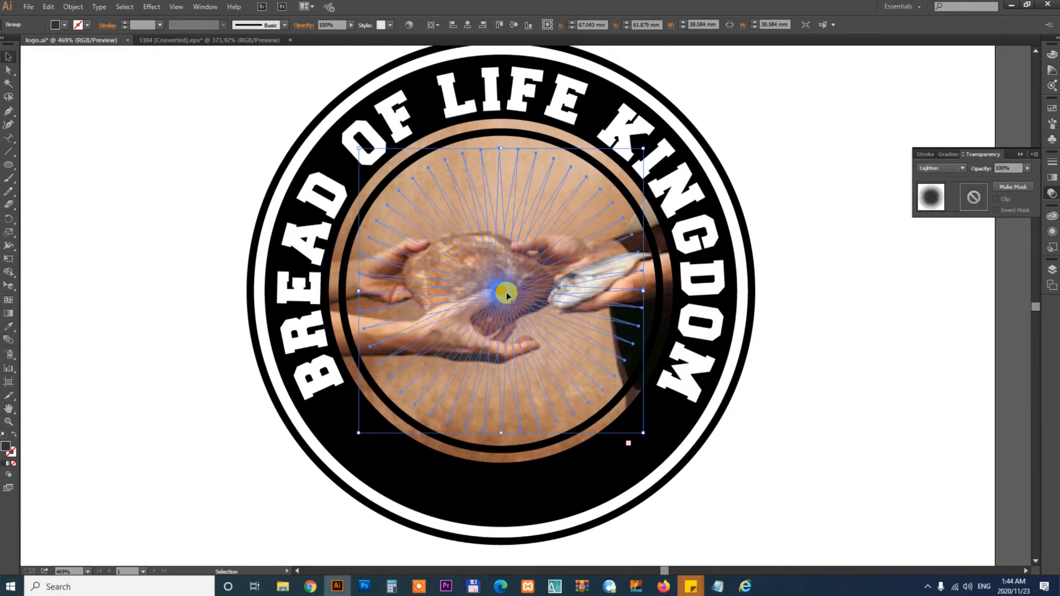
pyautogui.press('Delete')
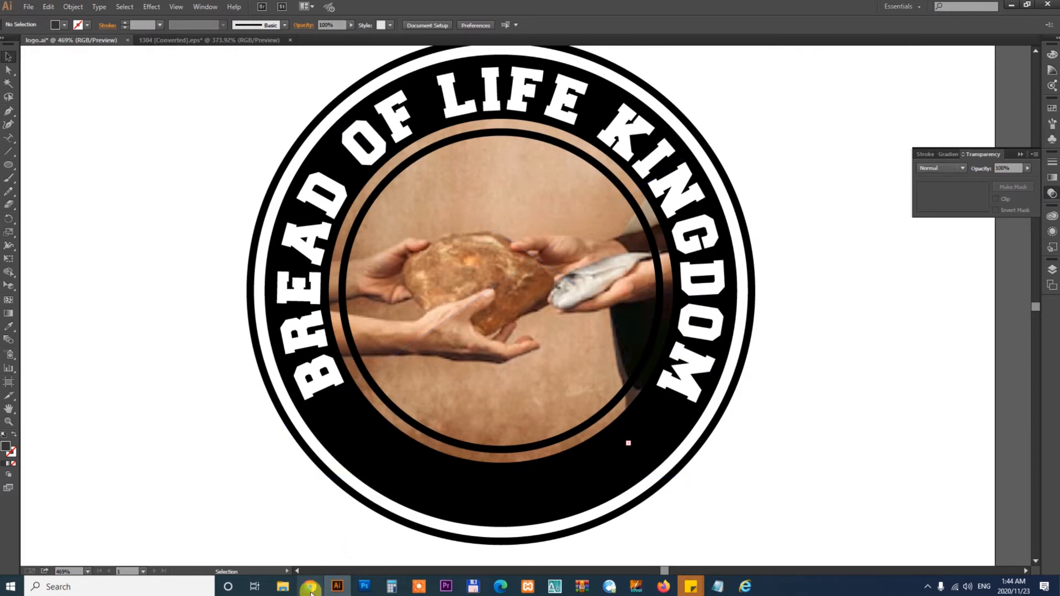
# - Switch to the browser and browse Freepik round logo designs for badge inspiration
pyautogui.click(310, 587)
pyautogui.click(624, 7)
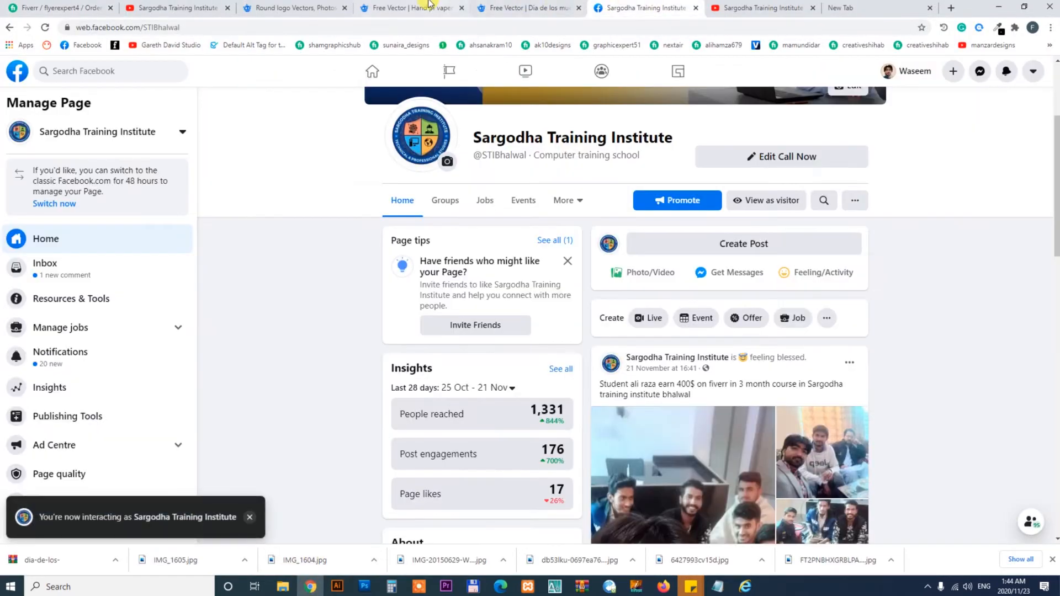
pyautogui.click(429, 5)
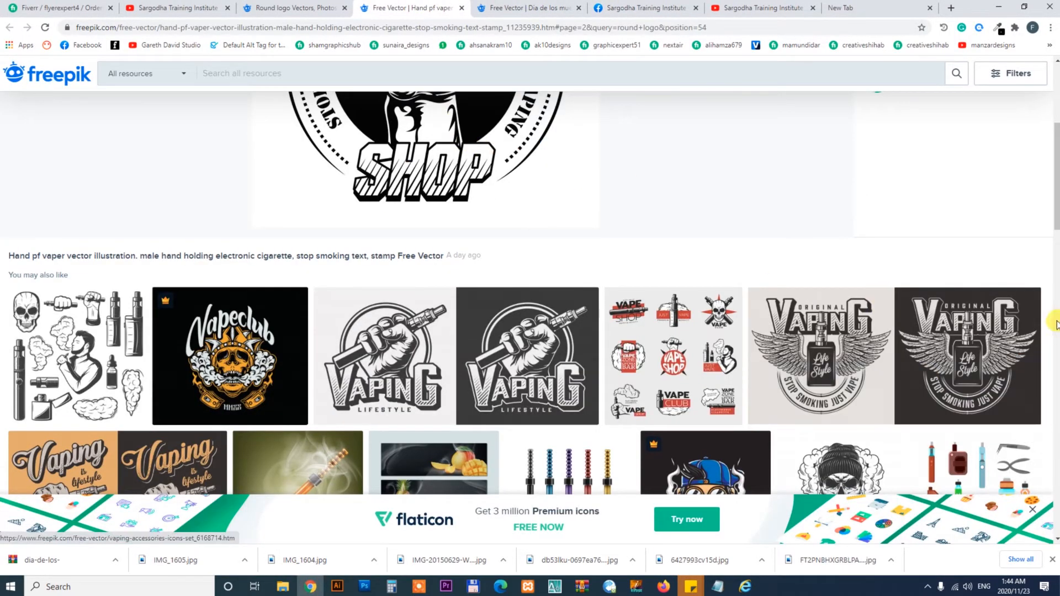
pyautogui.moveTo(1052, 194); pyautogui.dragTo(1055, 250)
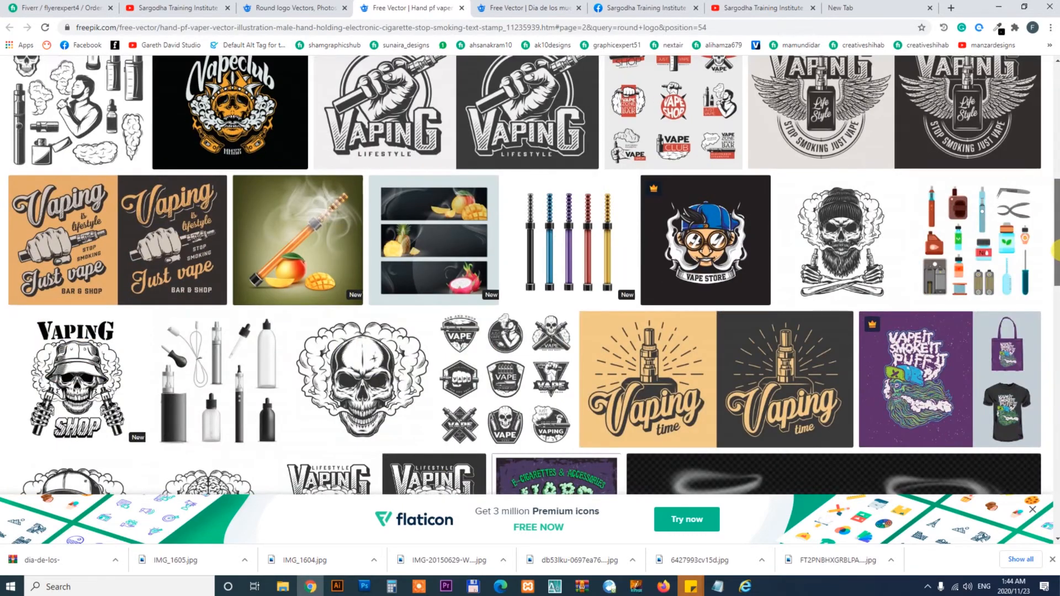
pyautogui.moveTo(1055, 250); pyautogui.dragTo(1052, 439)
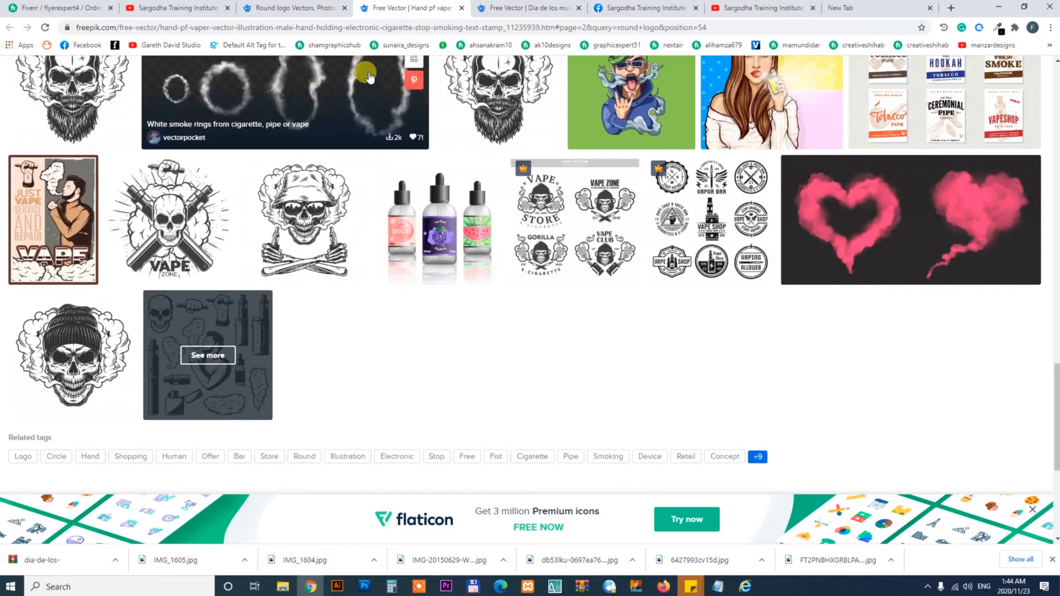
pyautogui.click(293, 7)
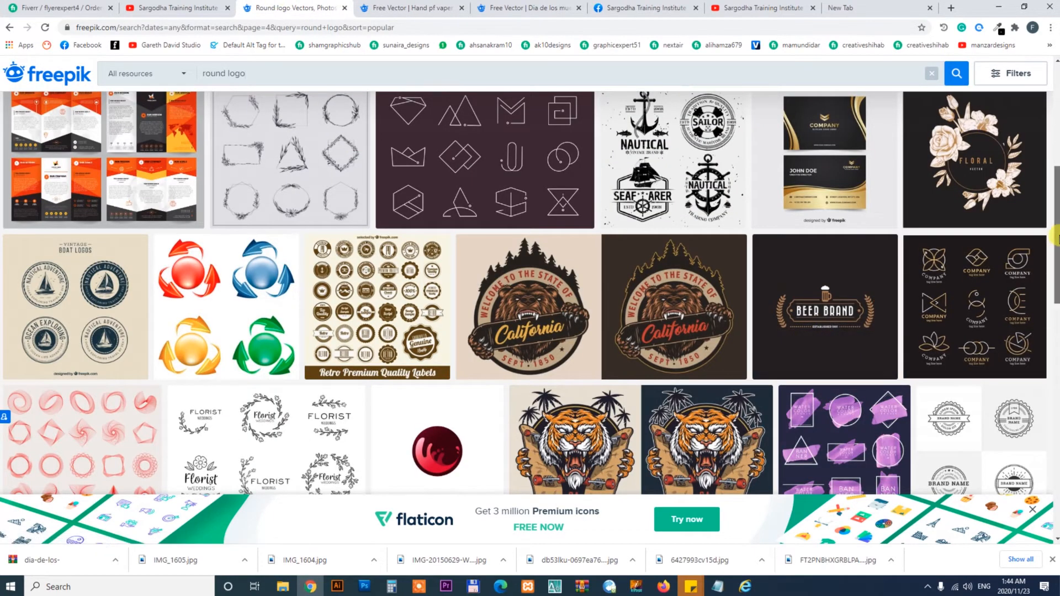
pyautogui.moveTo(1054, 257); pyautogui.dragTo(1040, 113)
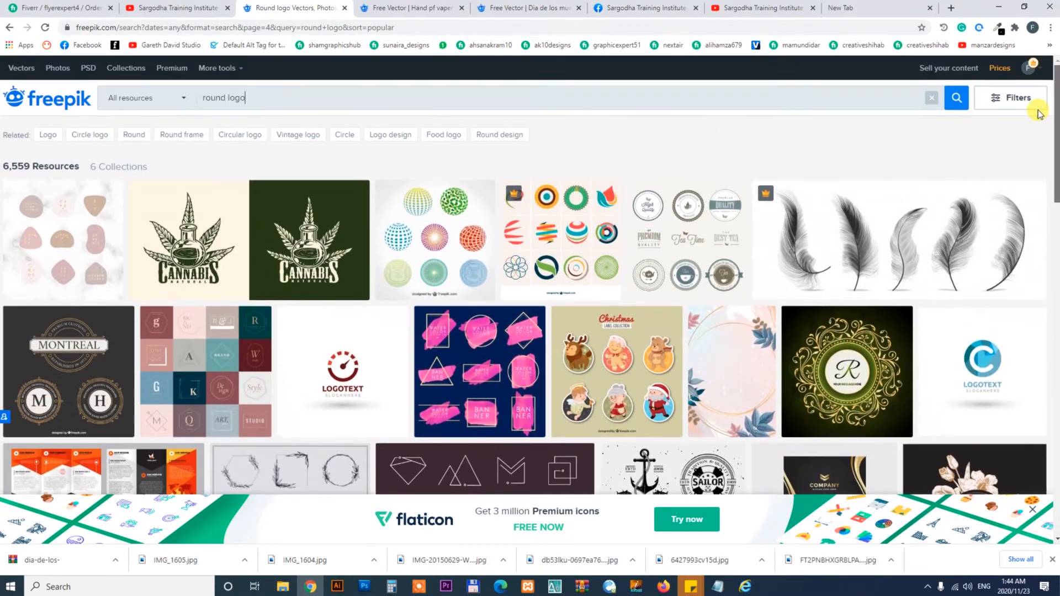
# - Open and examine individual round badge logo examples, such as the Montreal and Original designs
pyautogui.click(28, 379)
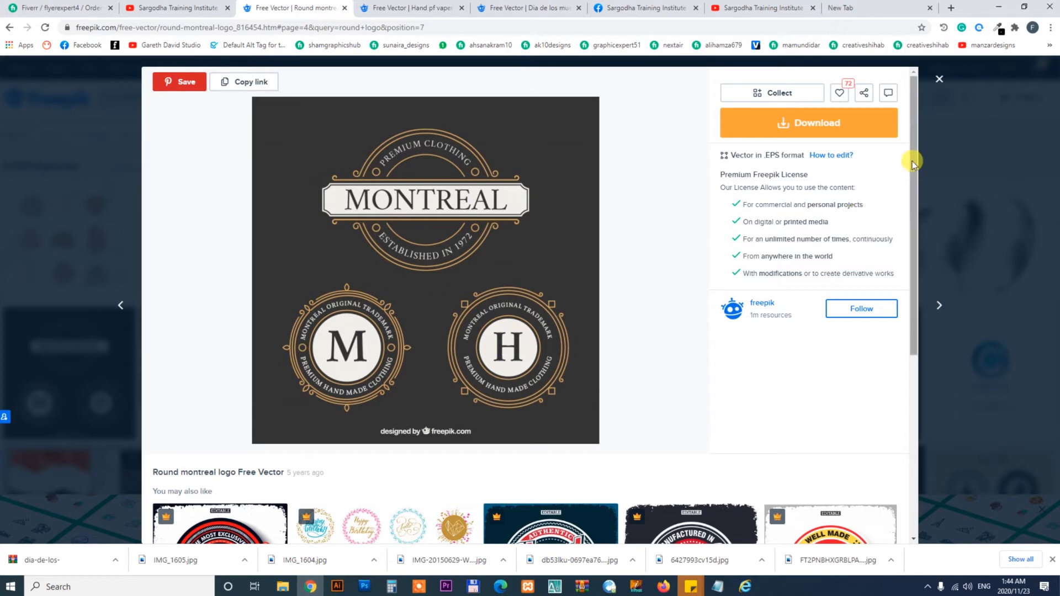
pyautogui.moveTo(912, 159); pyautogui.dragTo(921, 284)
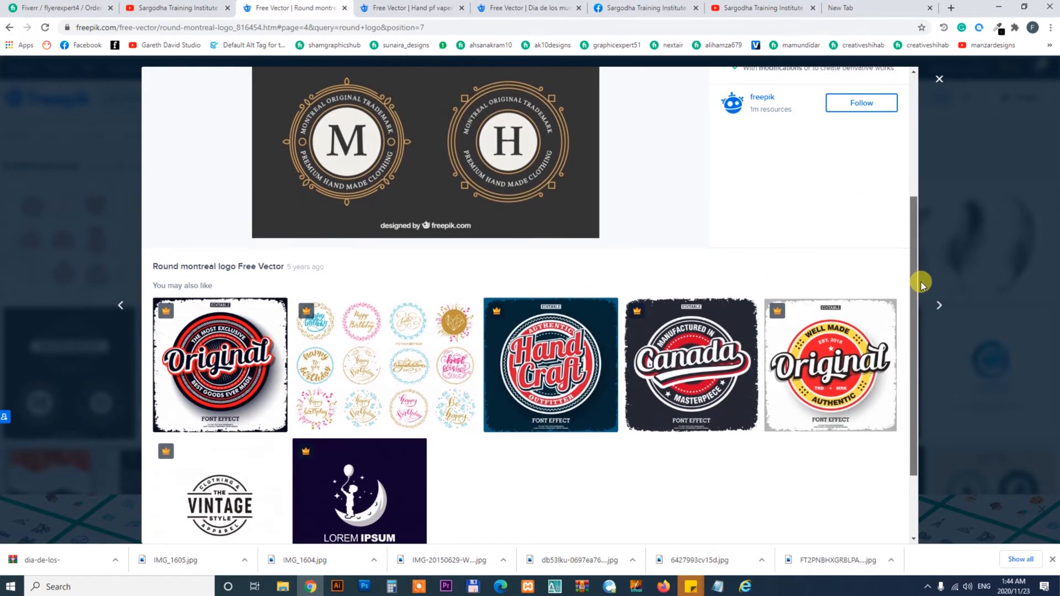
pyautogui.moveTo(878, 402)
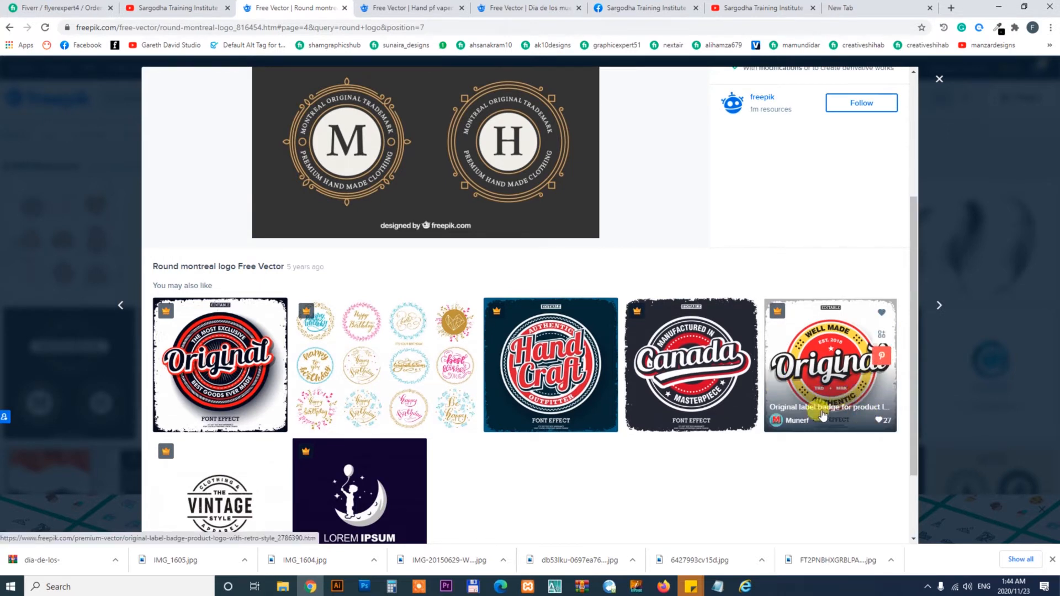
pyautogui.moveTo(913, 291); pyautogui.dragTo(914, 333)
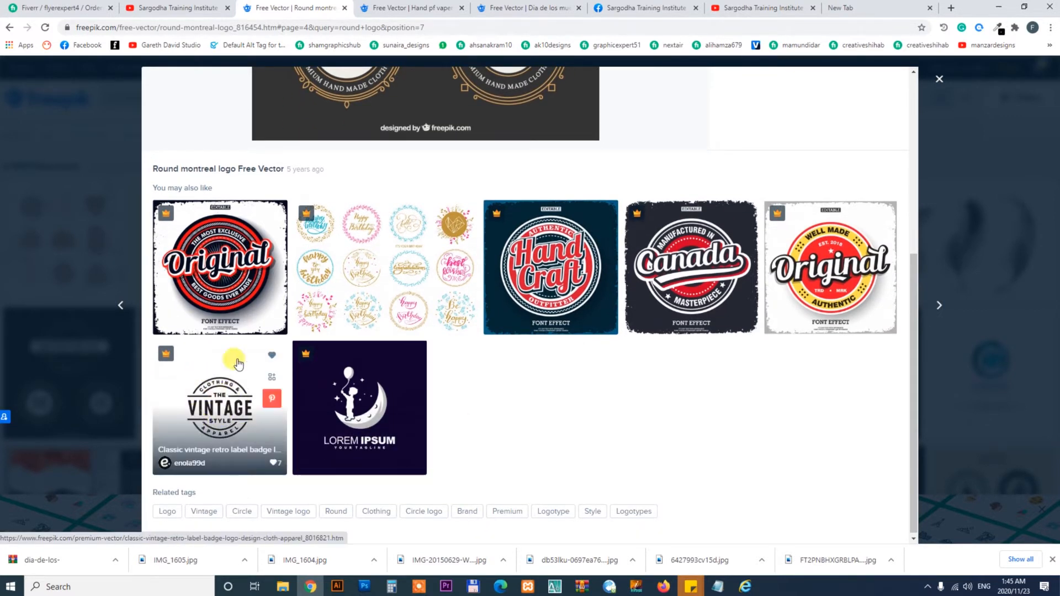
pyautogui.click(226, 285)
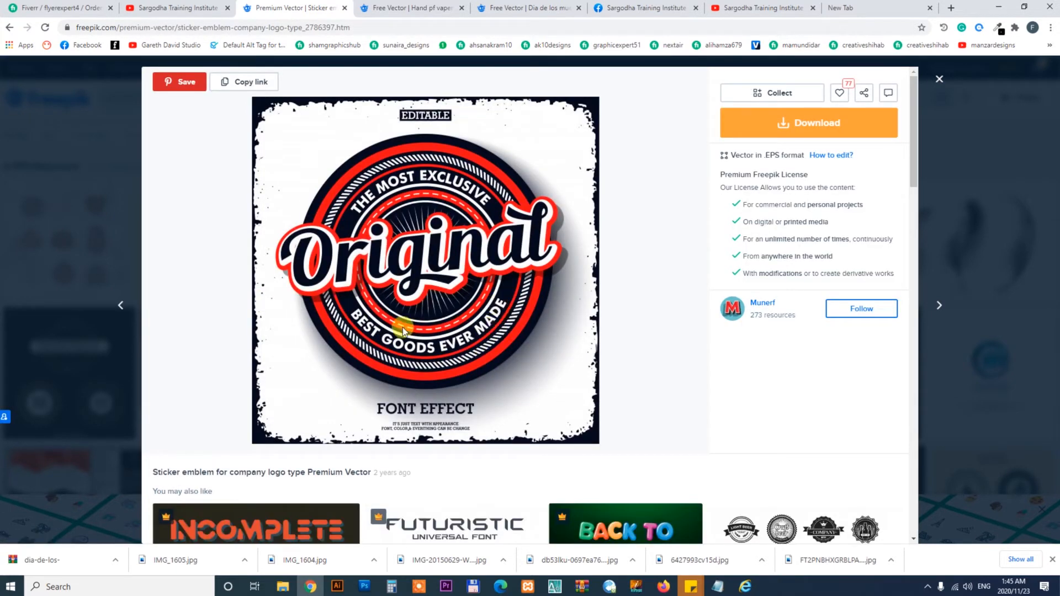
pyautogui.moveTo(914, 171); pyautogui.dragTo(910, 236)
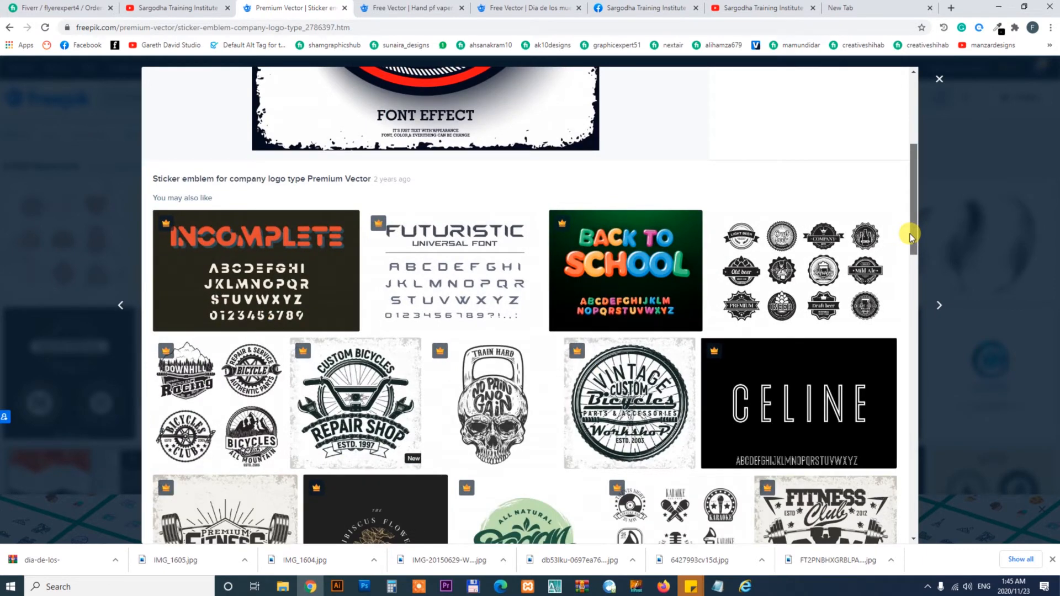
# - Return to Illustrator, try dragging the circular title text group, and undo the move
pyautogui.click(337, 587)
pyautogui.click(820, 448)
pyautogui.moveTo(710, 514); pyautogui.dragTo(774, 412)
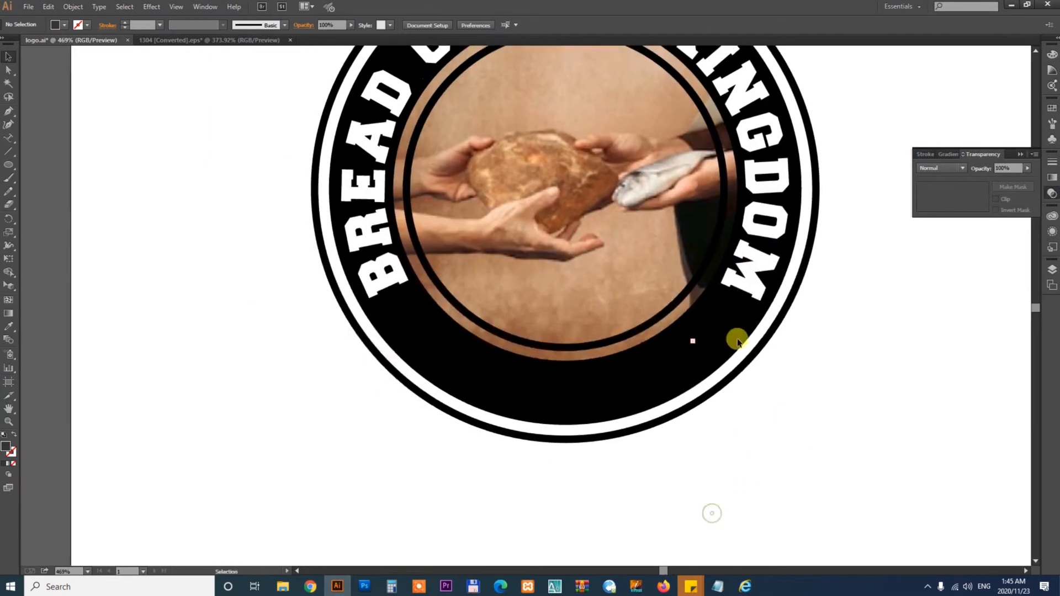
pyautogui.click(743, 291)
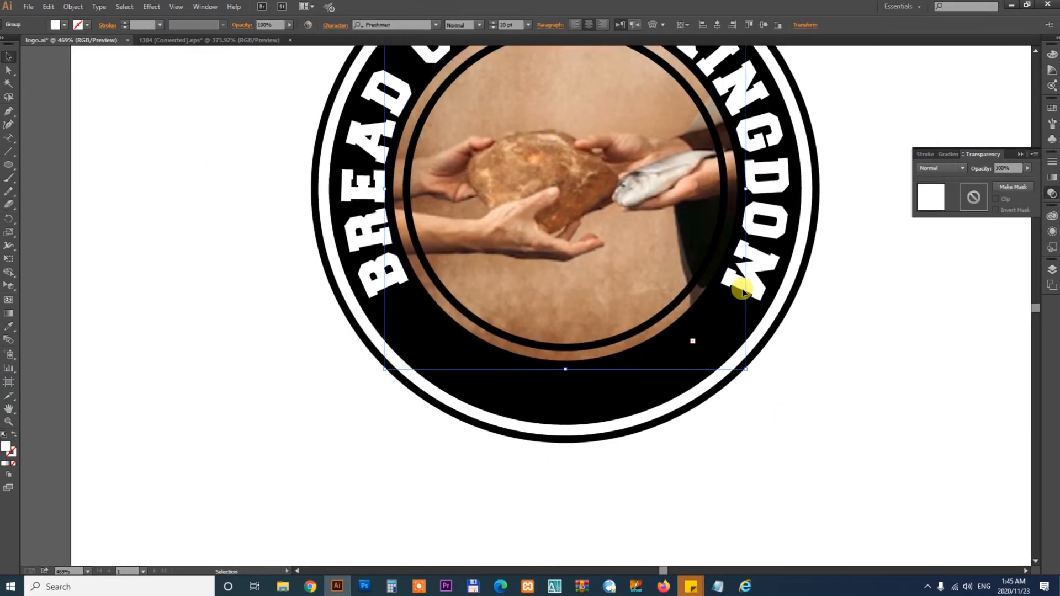
pyautogui.moveTo(859, 362); pyautogui.dragTo(840, 406)
pyautogui.moveTo(749, 222); pyautogui.dragTo(842, 223)
pyautogui.hotkey('ctrl', 'z')
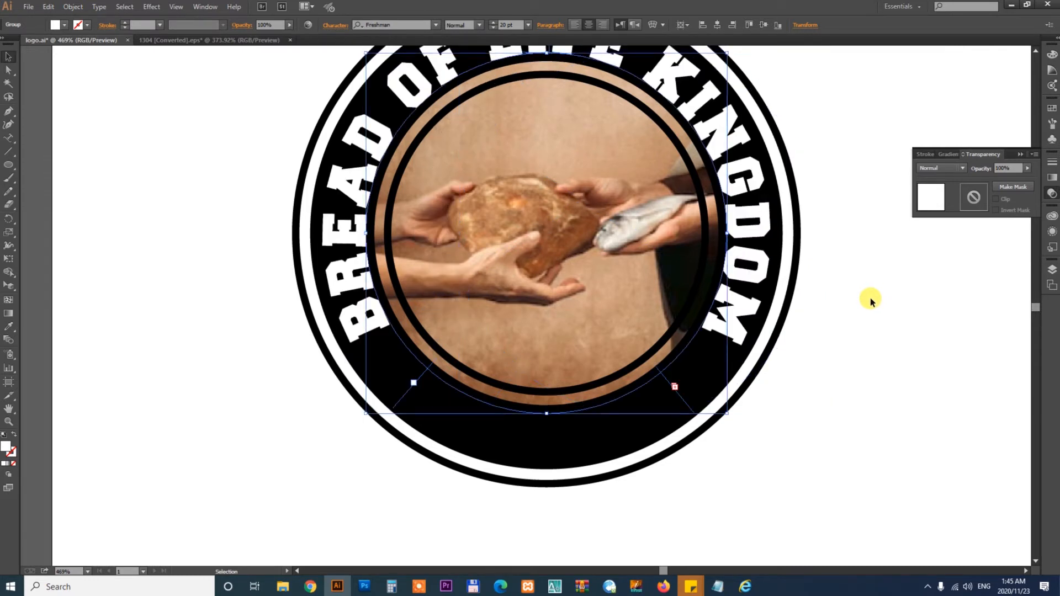
# - With the Type tool, place the cursor in the circular title near LIFE and type EST
pyautogui.click(852, 300)
pyautogui.click(752, 220)
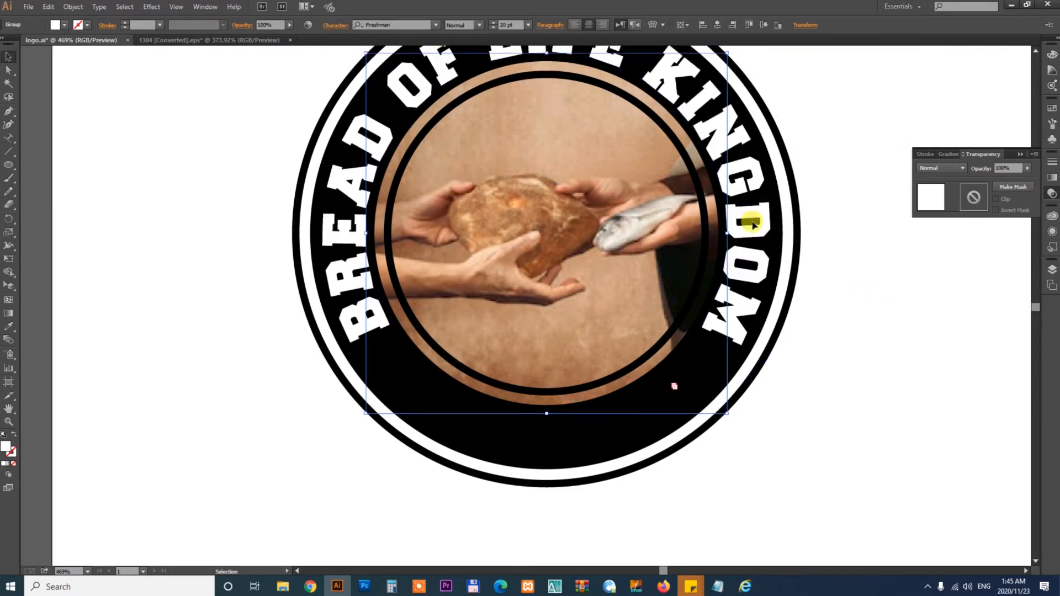
pyautogui.scroll(2, 753, 226)
pyautogui.press('t')
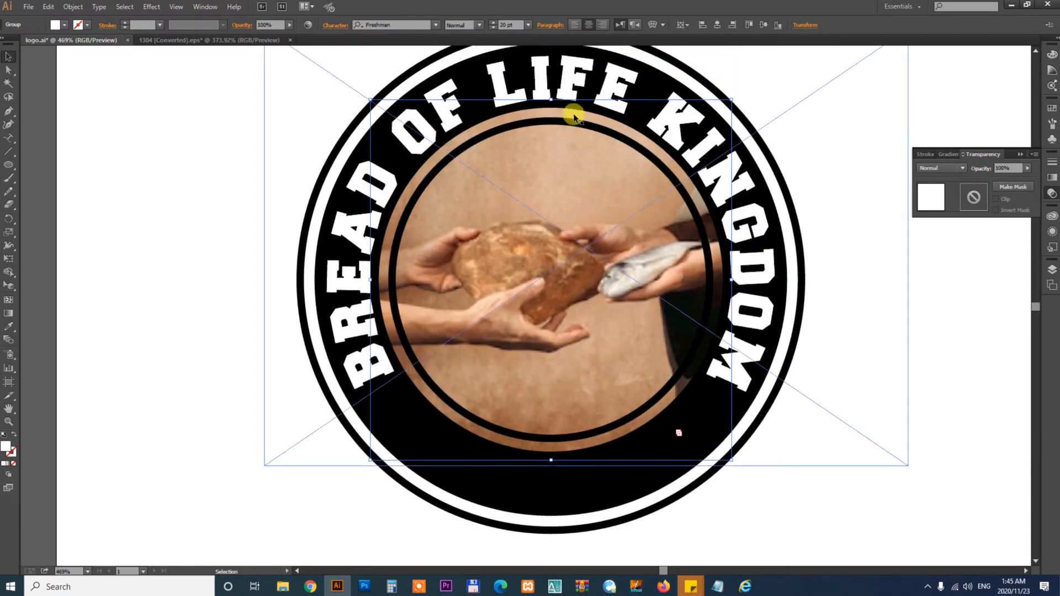
pyautogui.click(557, 80)
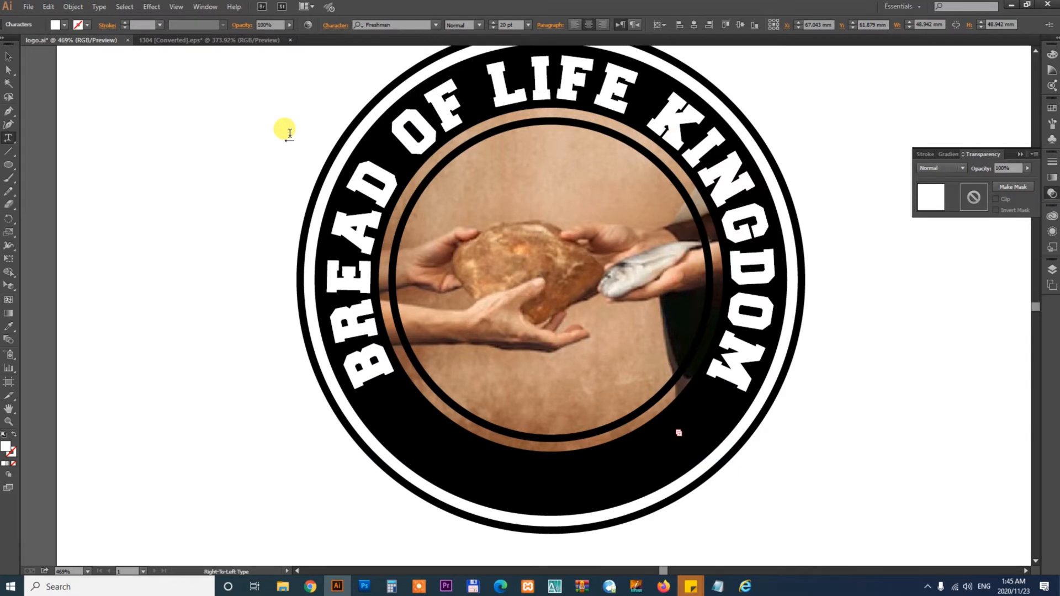
# - Complete the new circular text after EST as EST - 1985
pyautogui.write('EST')
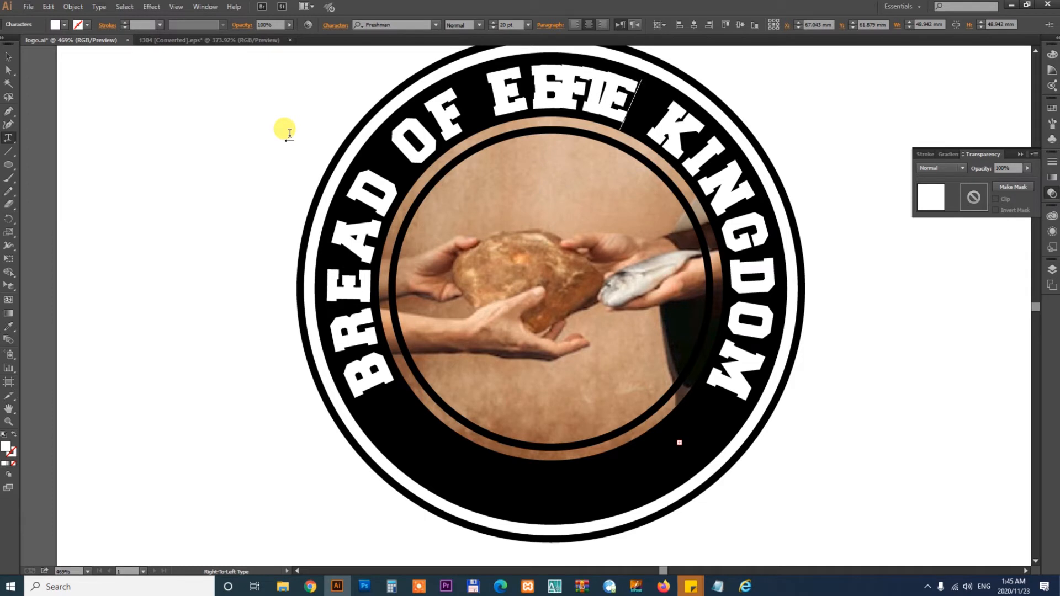
# - Complete the new circular text after EST as EST - 1985
pyautogui.write(' -')
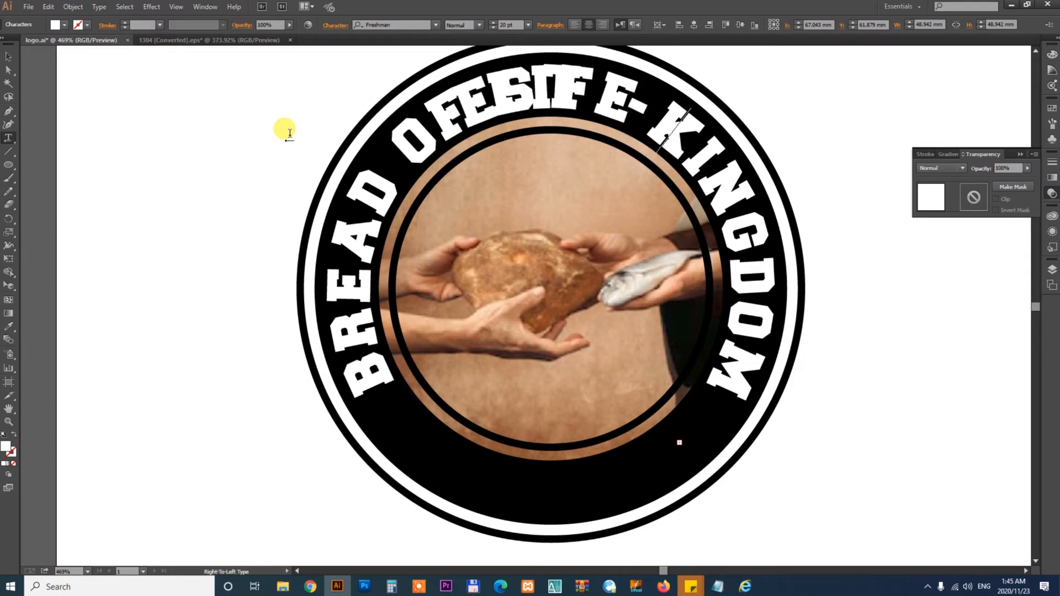
pyautogui.write(' 1996')
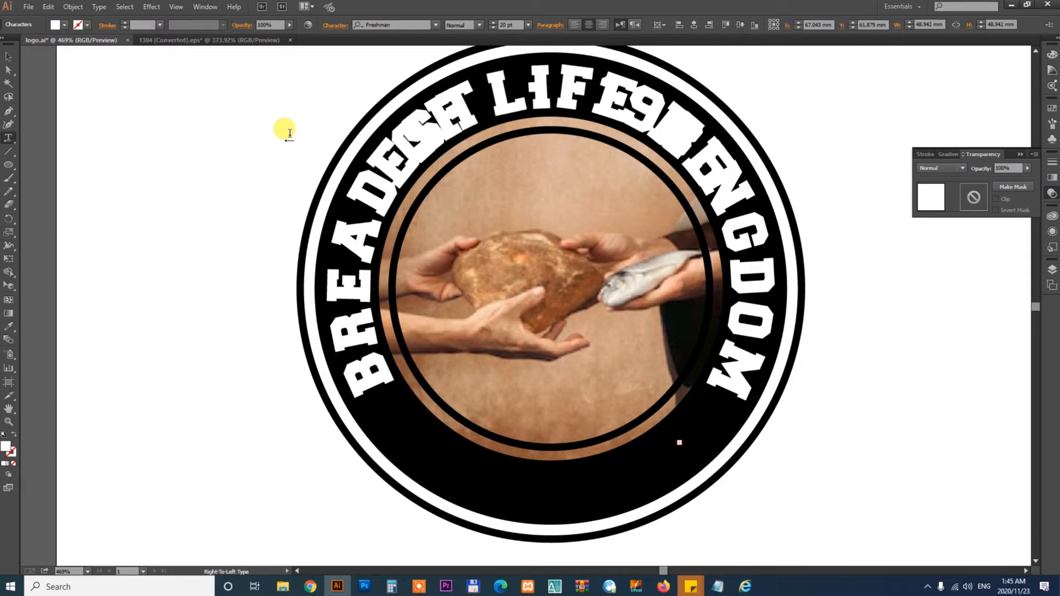
# - Select the EST - 1985 path text and move it off the logo onto the pasteboard
pyautogui.click(9, 55)
pyautogui.click(660, 190)
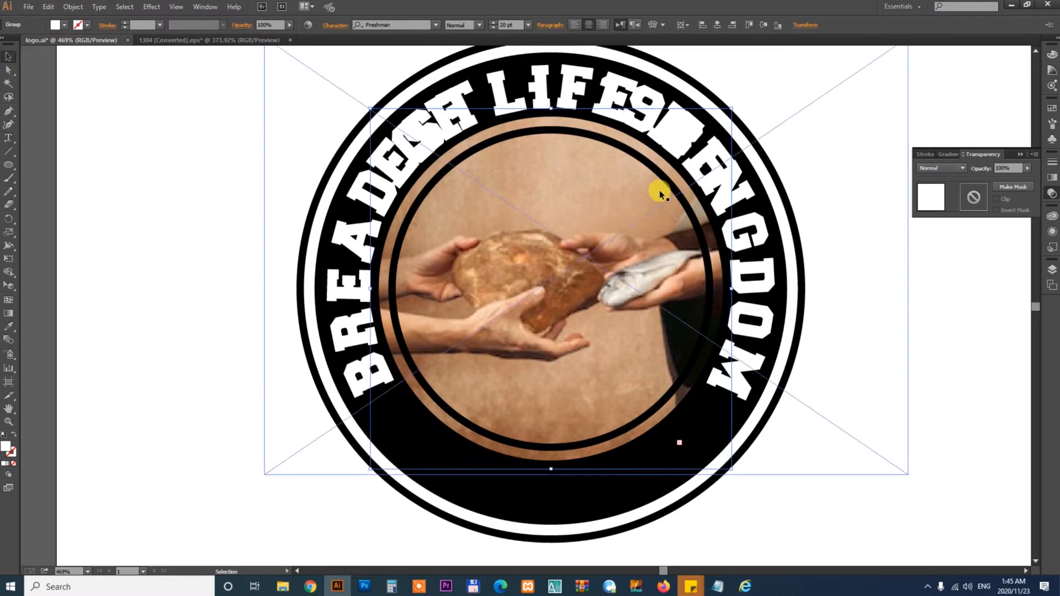
pyautogui.click(828, 518)
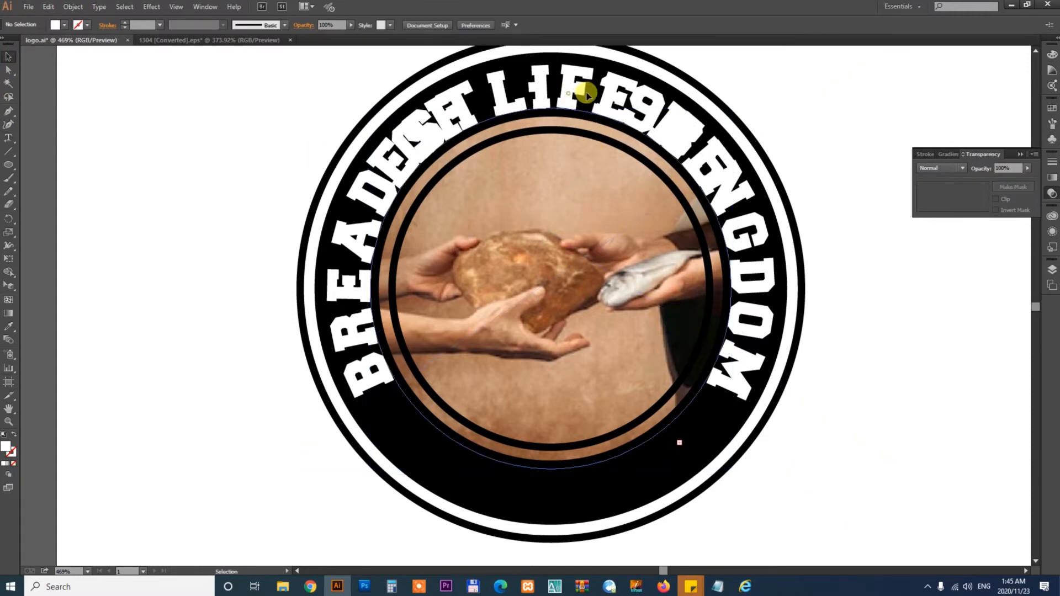
pyautogui.moveTo(587, 93); pyautogui.dragTo(686, 71)
pyautogui.click(655, 159)
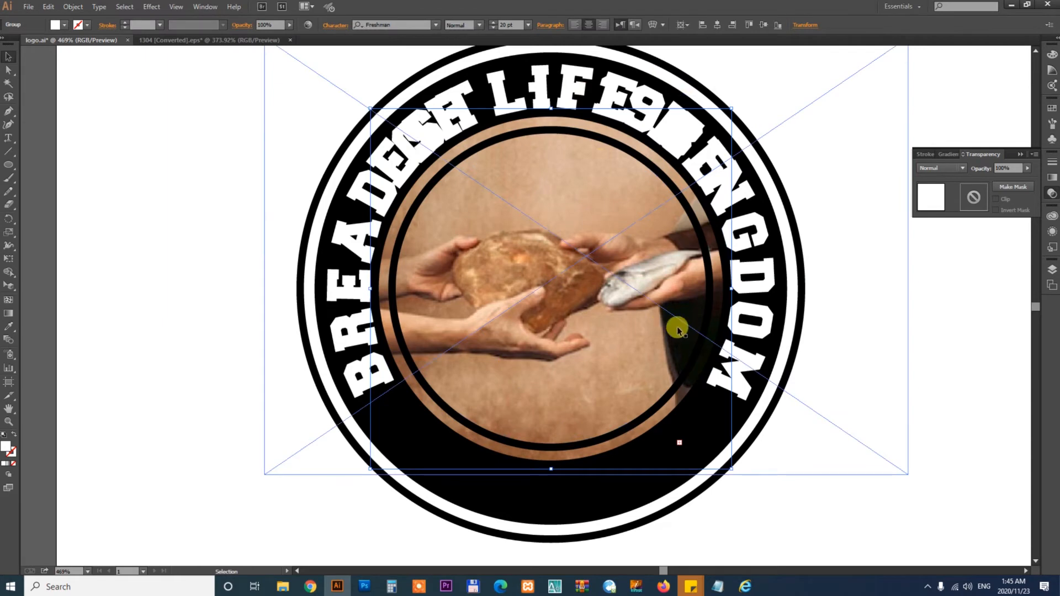
pyautogui.hotkey('ctrl', '-')
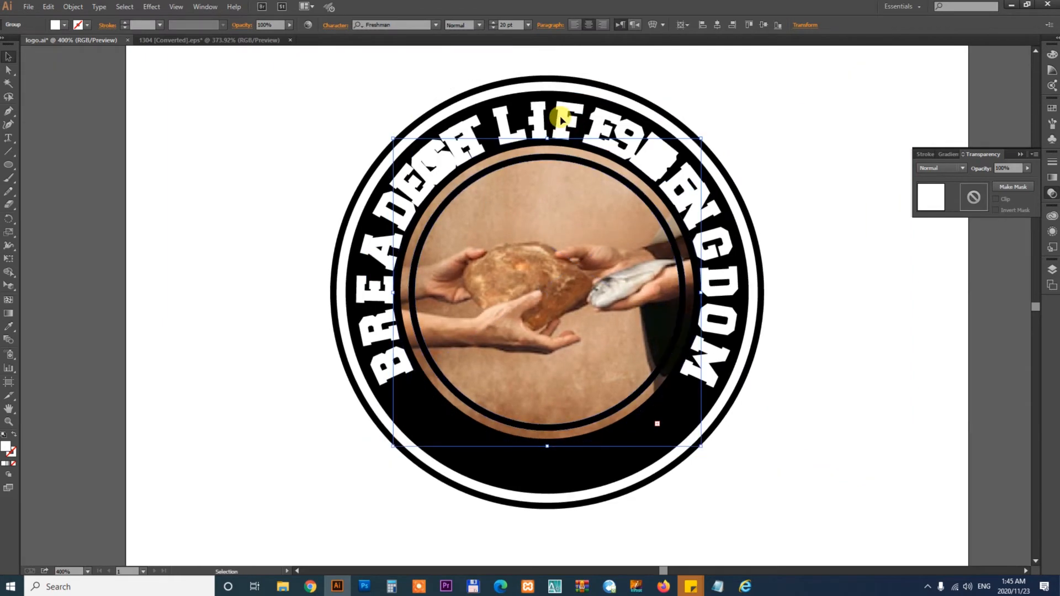
pyautogui.moveTo(558, 118); pyautogui.dragTo(878, 254)
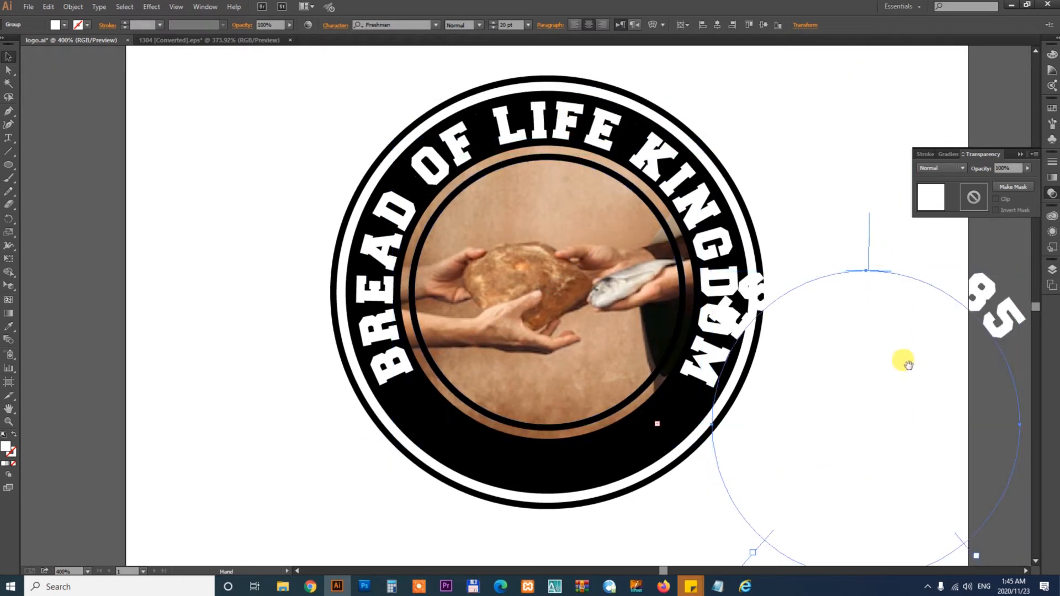
# - With the Type tool, delete the extra spaces between the hyphen and 1985 in EST - 1985
pyautogui.moveTo(902, 360); pyautogui.dragTo(538, 326)
pyautogui.moveTo(624, 269); pyautogui.dragTo(962, 276)
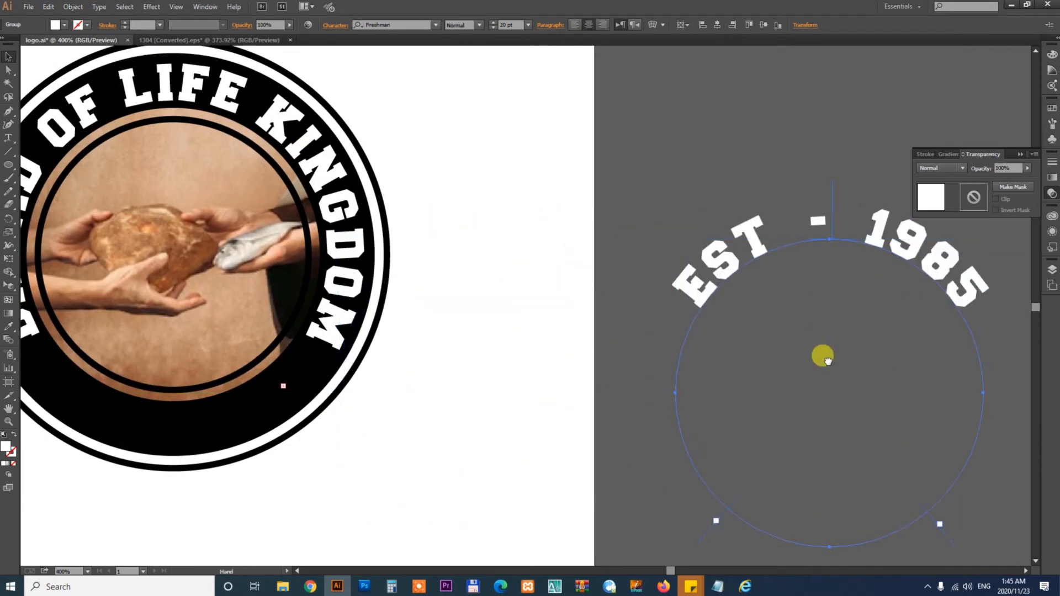
pyautogui.moveTo(824, 358); pyautogui.dragTo(644, 291)
pyautogui.press('t')
pyautogui.click(690, 165)
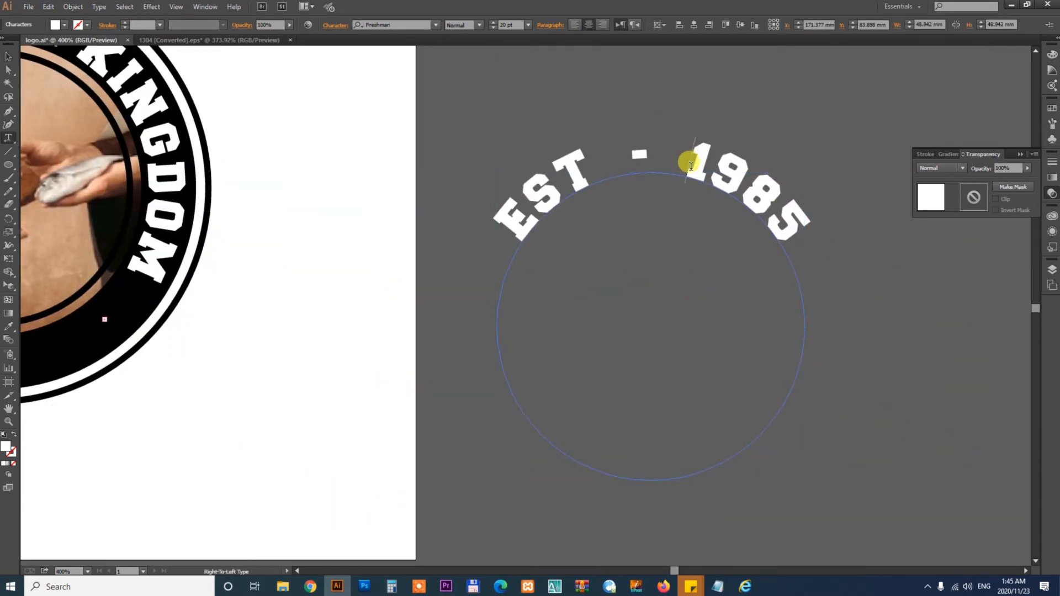
pyautogui.hotkey('shift', 'Left')
pyautogui.press('BackSpace')
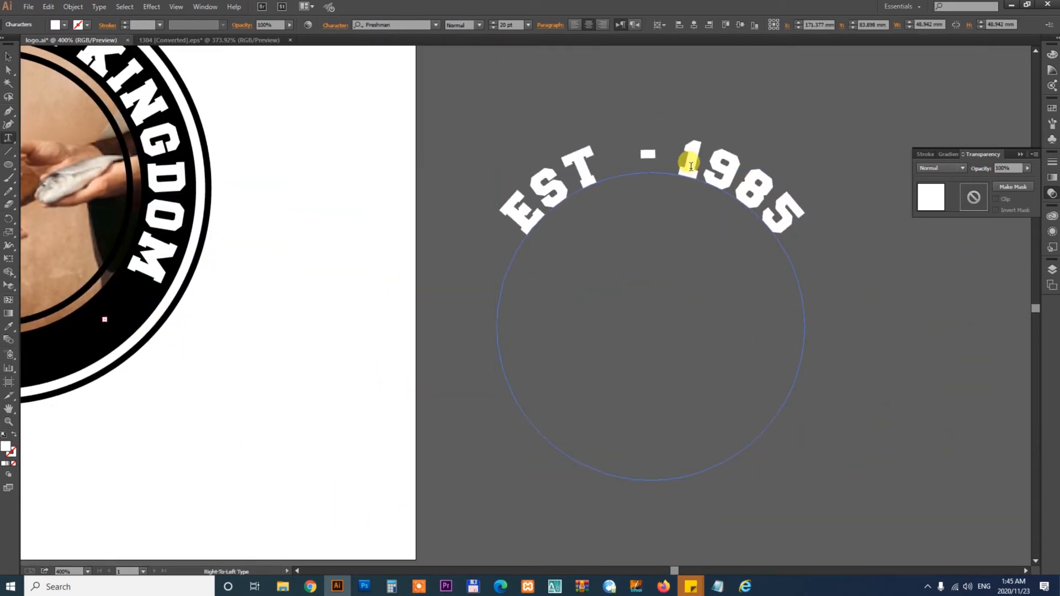
pyautogui.press('BackSpace')
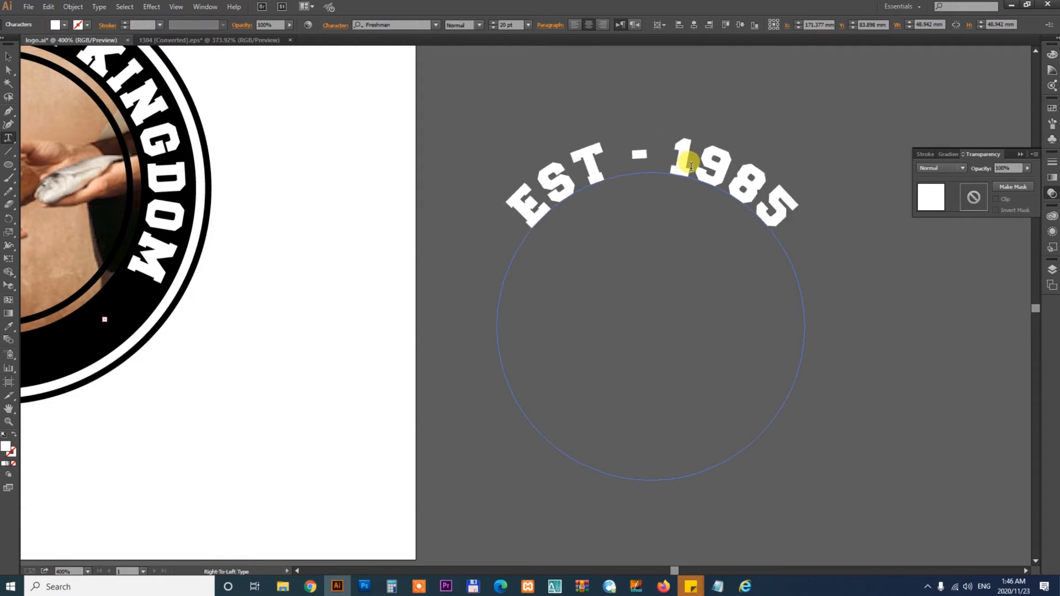
# - Drag the path text's center bracket to flip EST - 1985 to the bottom of its circle
pyautogui.click(10, 56)
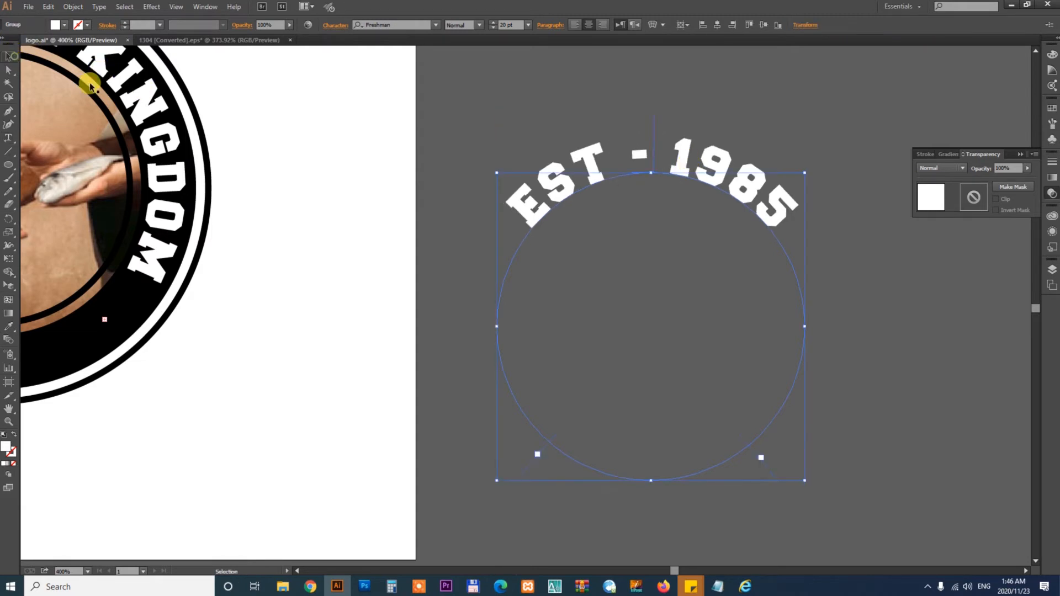
pyautogui.click(545, 137)
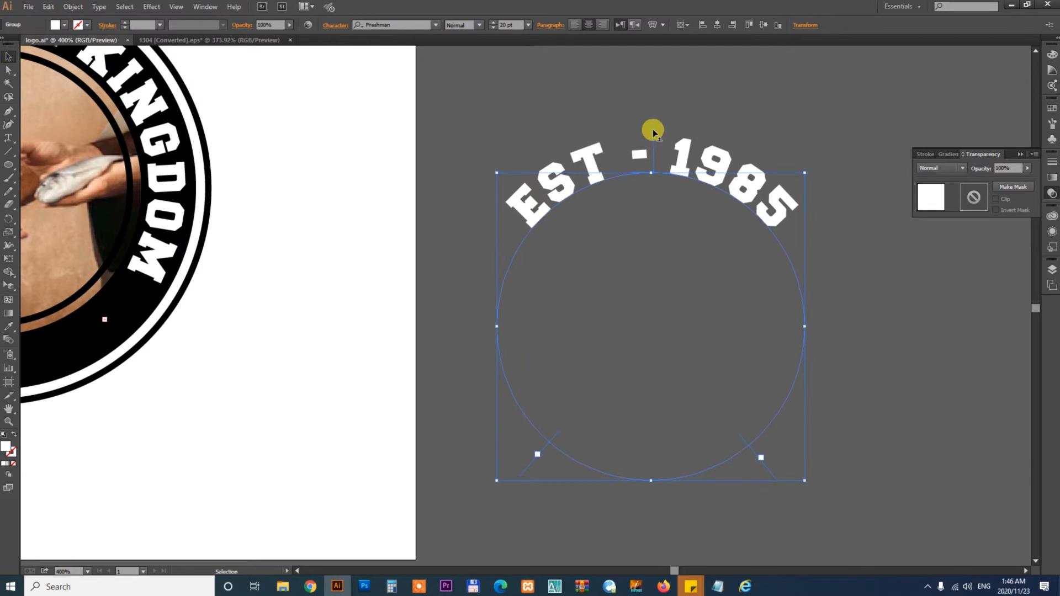
pyautogui.moveTo(653, 132); pyautogui.dragTo(651, 443)
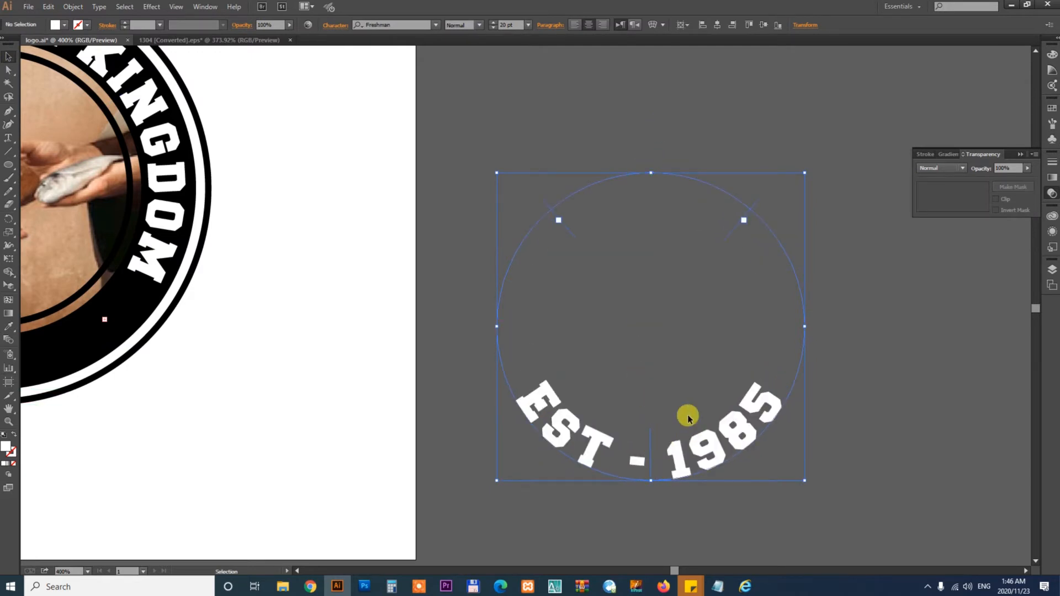
# - Set the baseline shift of EST - 1985 to -22 pt in the Character settings
pyautogui.click(333, 26)
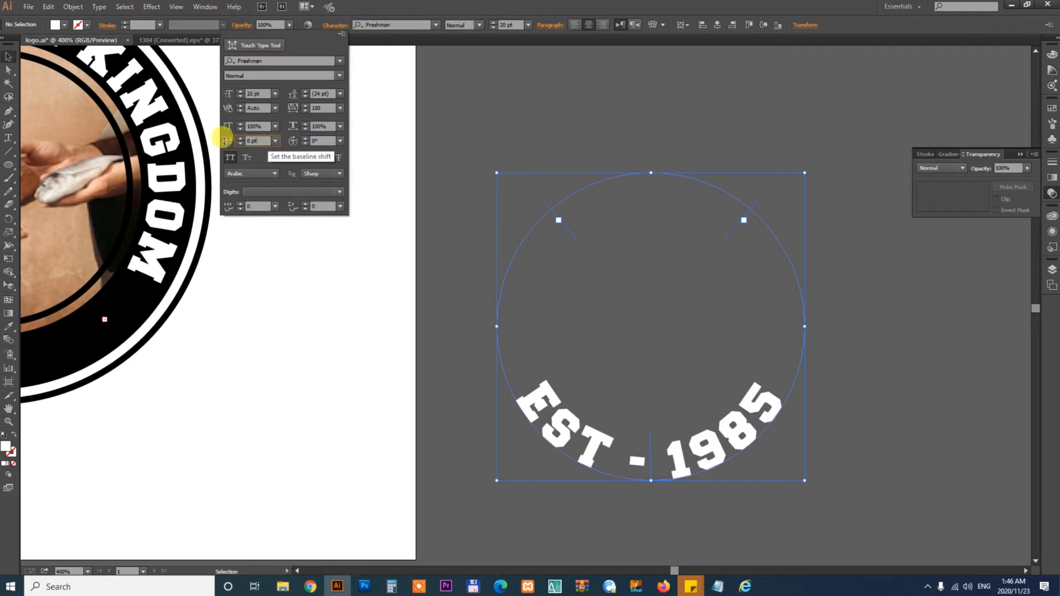
pyautogui.moveTo(224, 141); pyautogui.dragTo(142, 155)
pyautogui.press('Up')
pyautogui.press('Up')
pyautogui.press('Up')
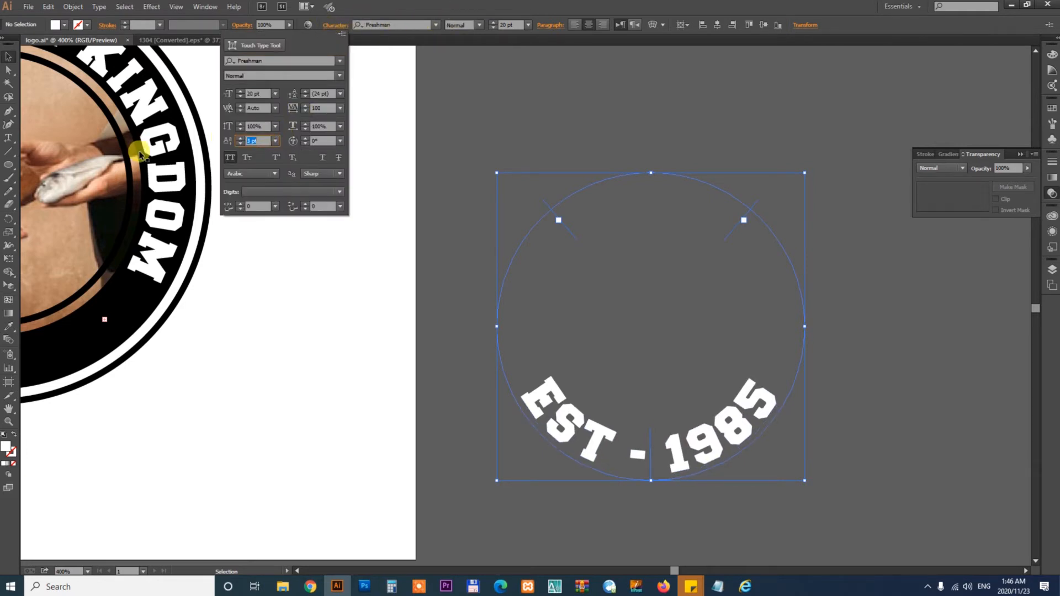
pyautogui.press('Down')
pyautogui.press('Down')
pyautogui.press('Down')
pyautogui.press('Down')
pyautogui.press('Down')
pyautogui.press('Down')
pyautogui.press('Down')
pyautogui.press('Down')
pyautogui.press('Down')
pyautogui.press('Down')
pyautogui.press('Down')
pyautogui.press('Down')
pyautogui.press('Down')
pyautogui.press('Down')
pyautogui.press('Down')
pyautogui.press('Down')
pyautogui.press('Down')
pyautogui.press('Down')
pyautogui.press('Down')
pyautogui.press('Down')
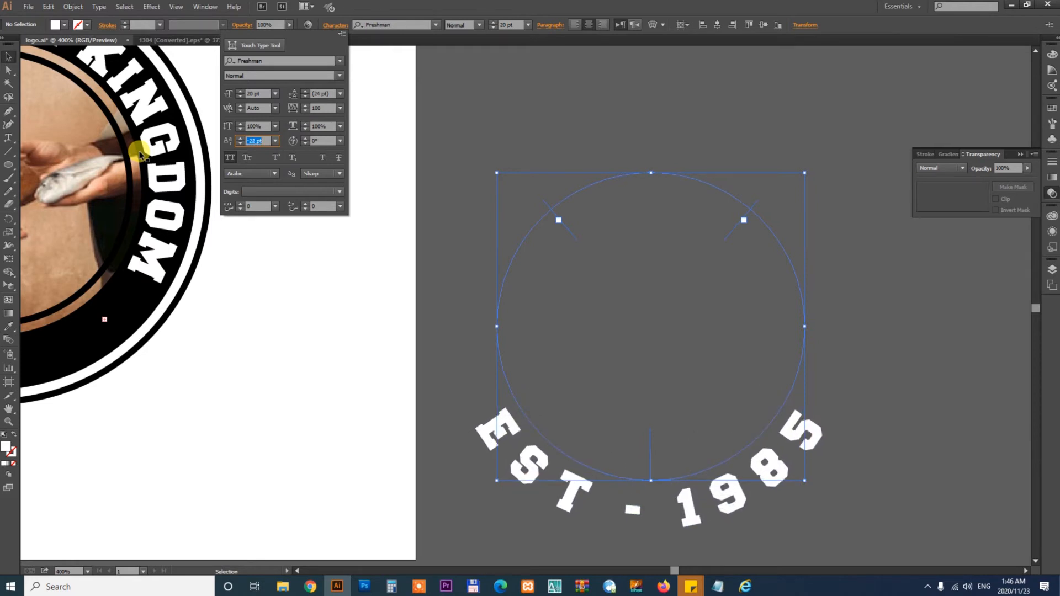
# - Set the tracking of EST - 1985 to -117 and deselect it
pyautogui.click(325, 108)
pyautogui.write('0')
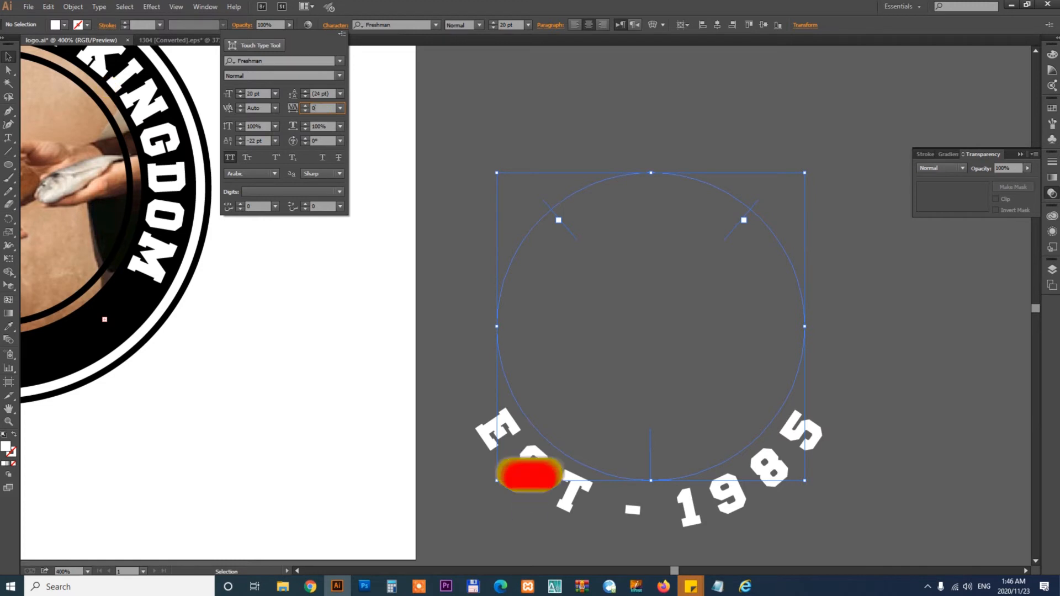
pyautogui.press('Tab')
pyautogui.hotkey('shift', 'Tab')
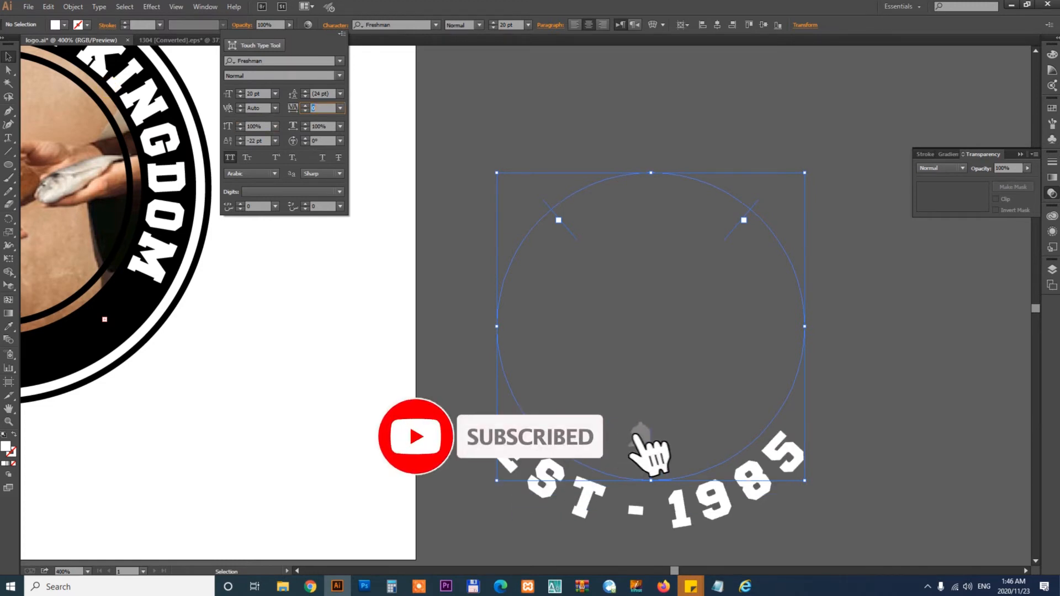
pyautogui.press('Down')
pyautogui.press('Down')
pyautogui.press('Down')
pyautogui.press('Down')
pyautogui.press('Down')
pyautogui.press('Down')
pyautogui.press('Down')
pyautogui.press('Down')
pyautogui.press('Down')
pyautogui.press('Down')
pyautogui.press('Down')
pyautogui.press('Down')
pyautogui.press('Down')
pyautogui.press('Down')
pyautogui.press('Down')
pyautogui.press('Down')
pyautogui.press('Down')
pyautogui.press('Down')
pyautogui.press('Down')
pyautogui.press('Down')
pyautogui.press('Down')
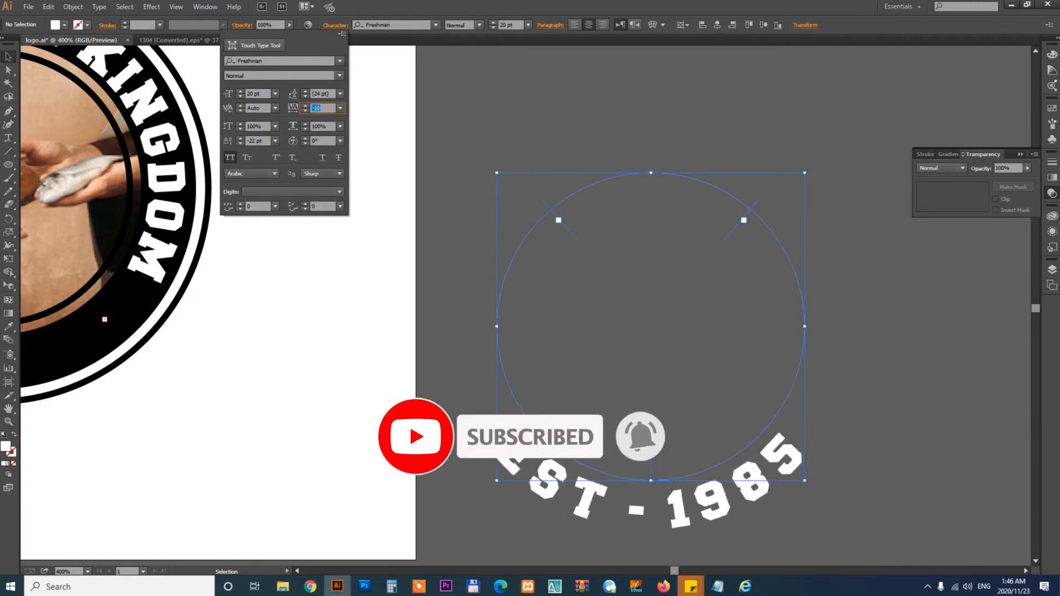
pyautogui.press('Down')
pyautogui.press('Down')
pyautogui.press('Down')
pyautogui.press('Down')
pyautogui.press('Down')
pyautogui.press('Down')
pyautogui.press('Down')
pyautogui.press('Down')
pyautogui.press('Down')
pyautogui.press('Down')
pyautogui.press('Down')
pyautogui.press('Down')
pyautogui.press('Down')
pyautogui.press('Down')
pyautogui.press('Down')
pyautogui.press('Down')
pyautogui.press('Down')
pyautogui.press('Down')
pyautogui.press('Down')
pyautogui.press('Down')
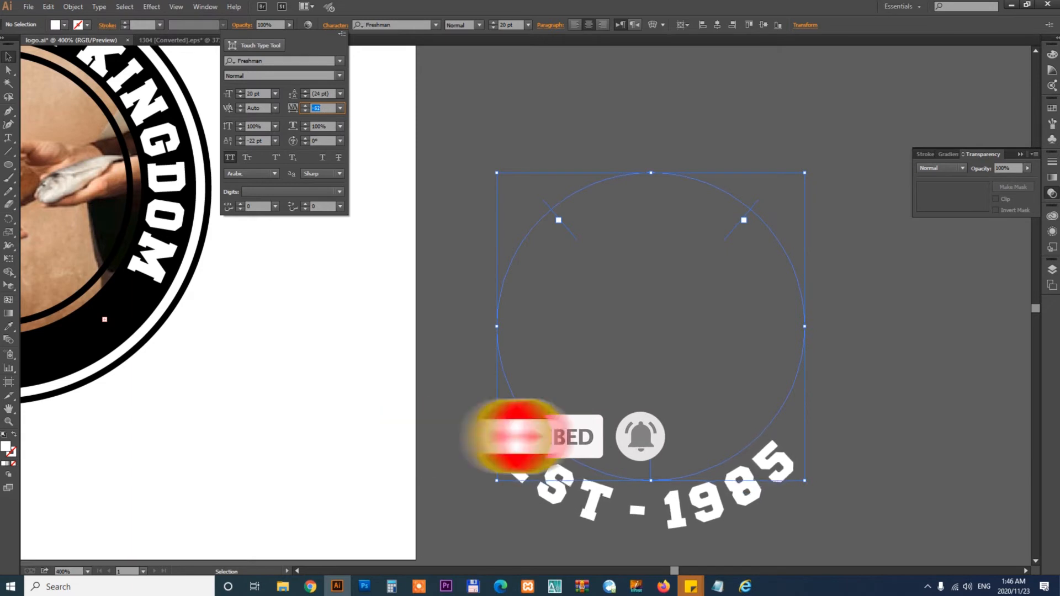
pyautogui.press('Down')
pyautogui.press('Down')
pyautogui.press('Down')
pyautogui.press('Down')
pyautogui.press('Down')
pyautogui.press('Down')
pyautogui.press('Down')
pyautogui.press('Down')
pyautogui.press('Down')
pyautogui.press('Down')
pyautogui.press('Down')
pyautogui.press('Down')
pyautogui.press('Down')
pyautogui.press('Down')
pyautogui.press('Down')
pyautogui.press('Down')
pyautogui.press('Down')
pyautogui.press('Down')
pyautogui.press('Down')
pyautogui.press('Down')
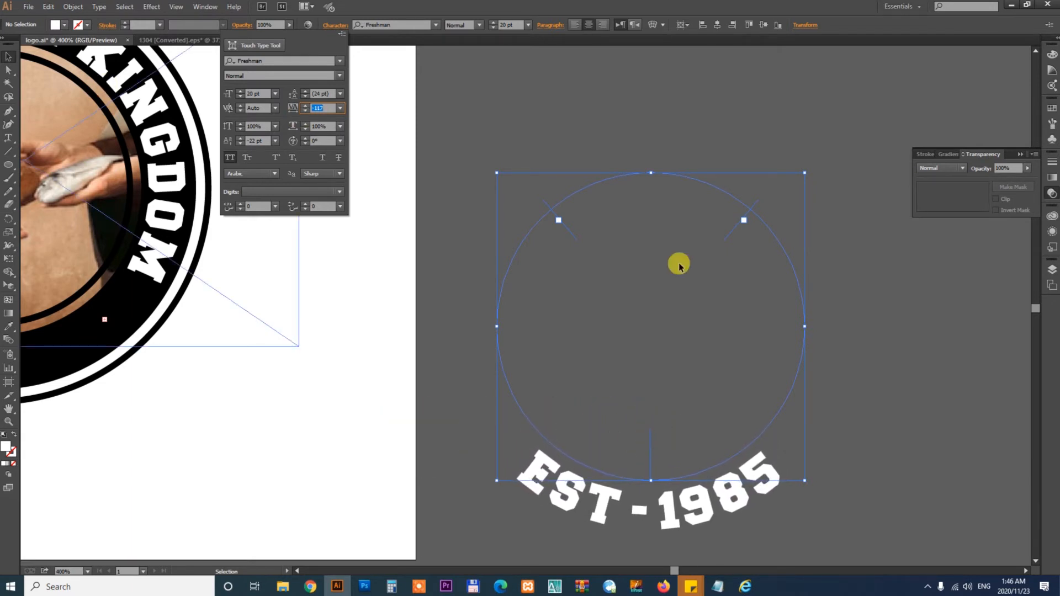
pyautogui.press('Escape')
pyautogui.click(924, 395)
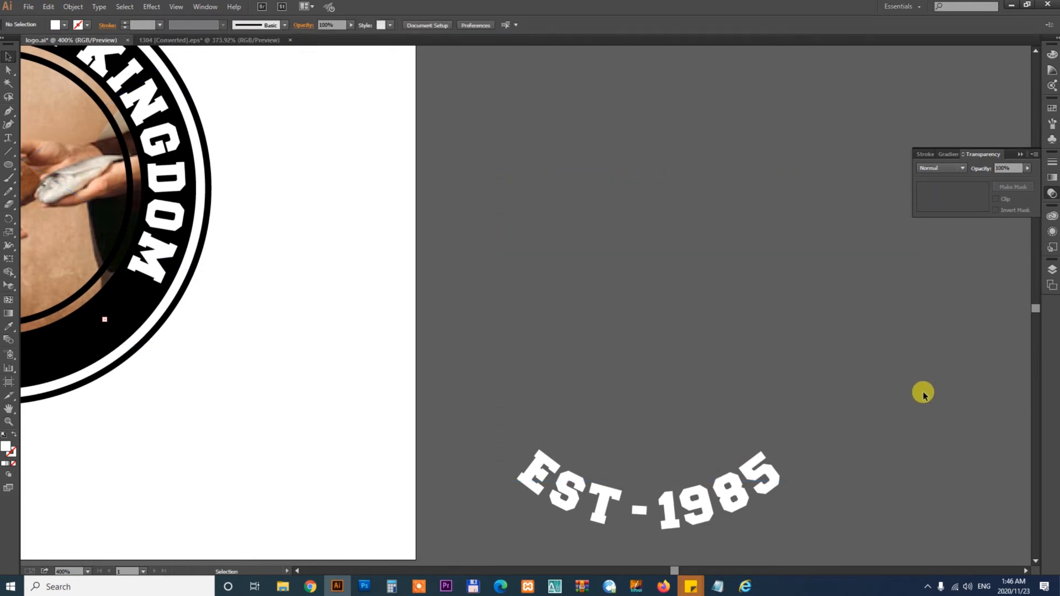
# - Select the EST - 1985 text circle together with the logo and align them on center
pyautogui.hotkey('ctrl', 'alt', '2')
pyautogui.moveTo(518, 404); pyautogui.dragTo(846, 353)
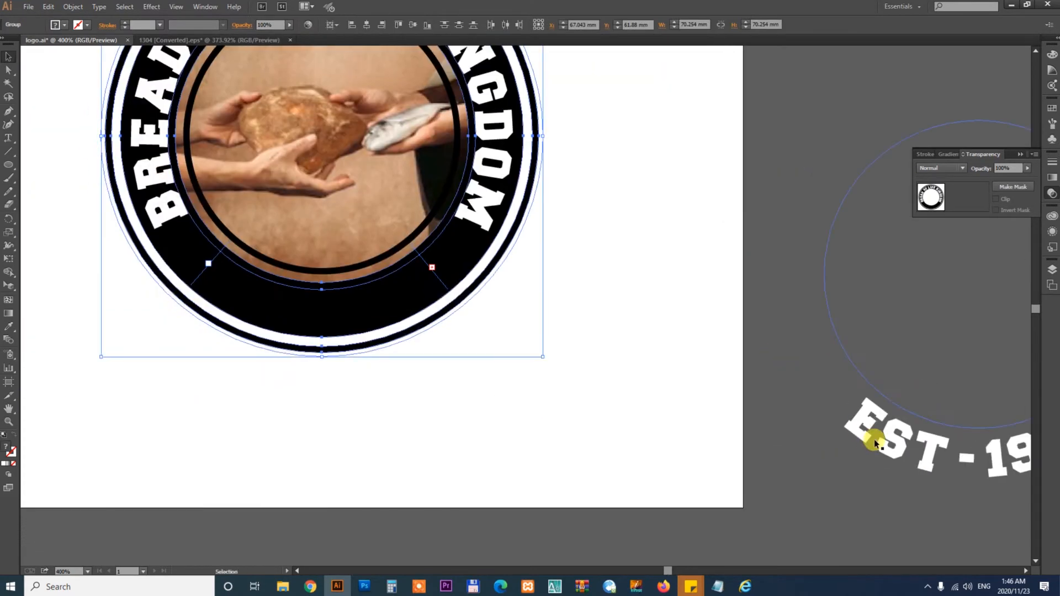
pyautogui.click(875, 438)
pyautogui.keyDown('shift'); pyautogui.click(498, 152); pyautogui.keyUp('shift')
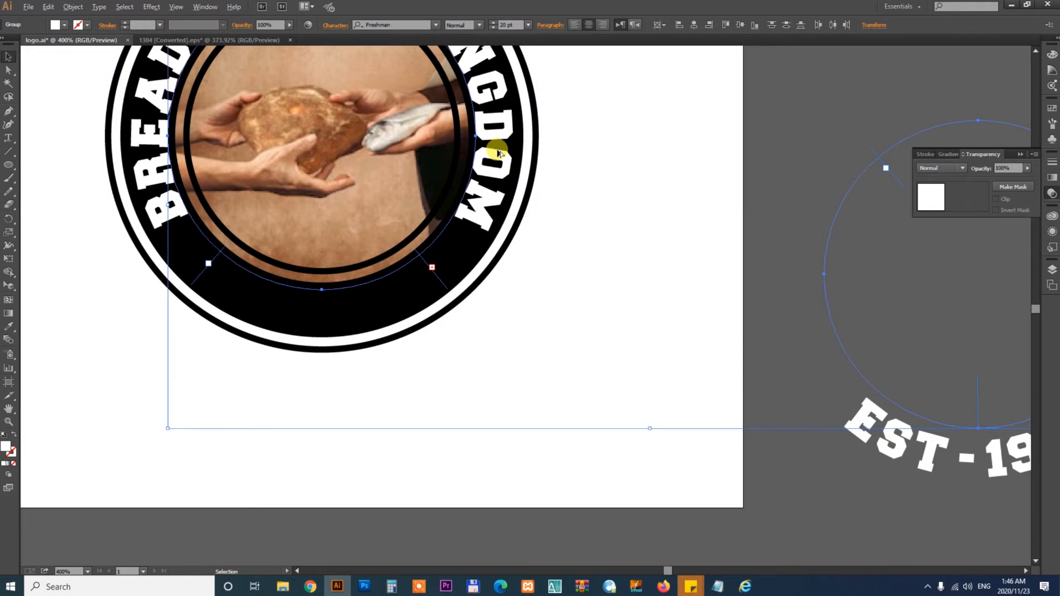
pyautogui.click(497, 152)
pyautogui.click(714, 26)
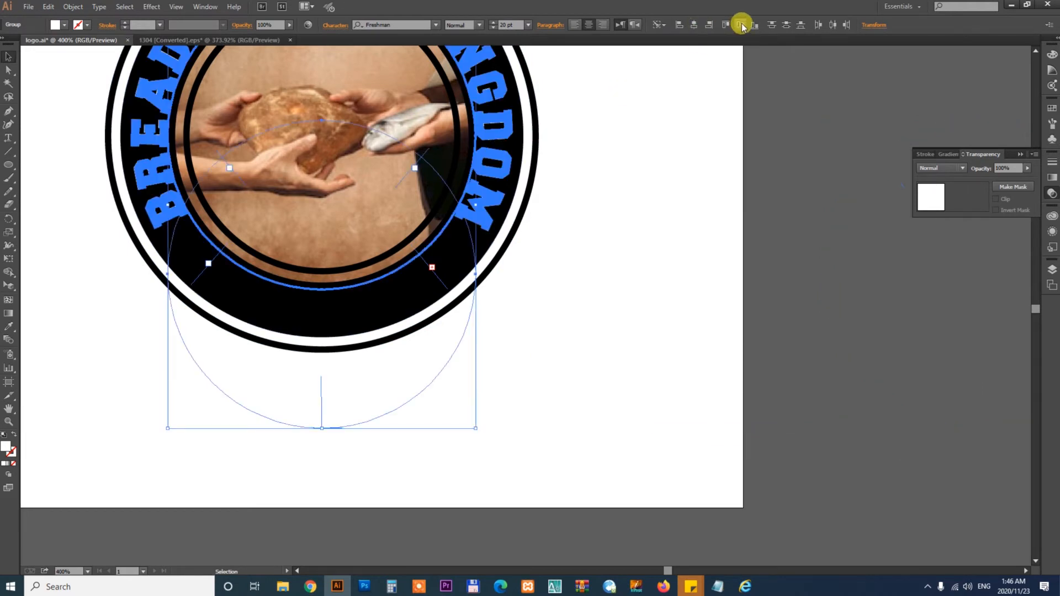
pyautogui.click(741, 26)
pyautogui.click(687, 194)
pyautogui.moveTo(648, 142); pyautogui.dragTo(779, 315)
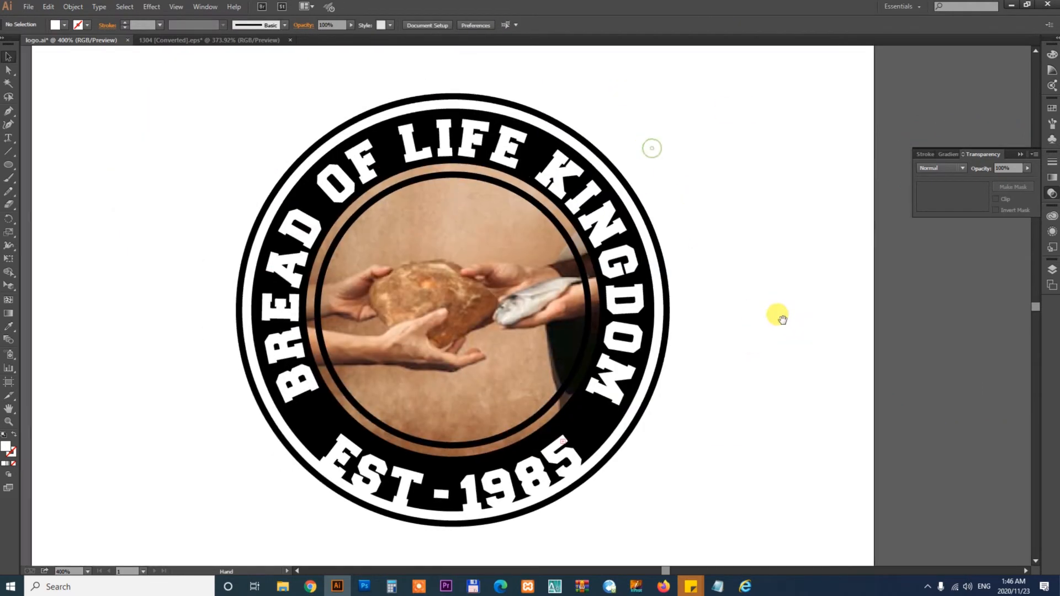
# - Change the baseline shift of EST - 1985 to -17 pt and deselect
pyautogui.click(524, 472)
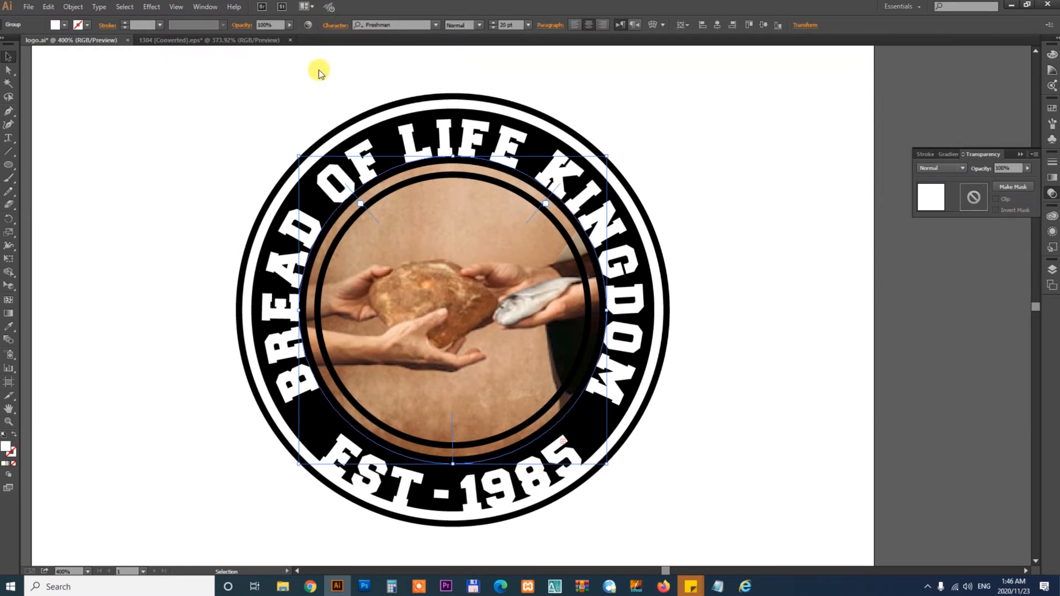
pyautogui.click(335, 25)
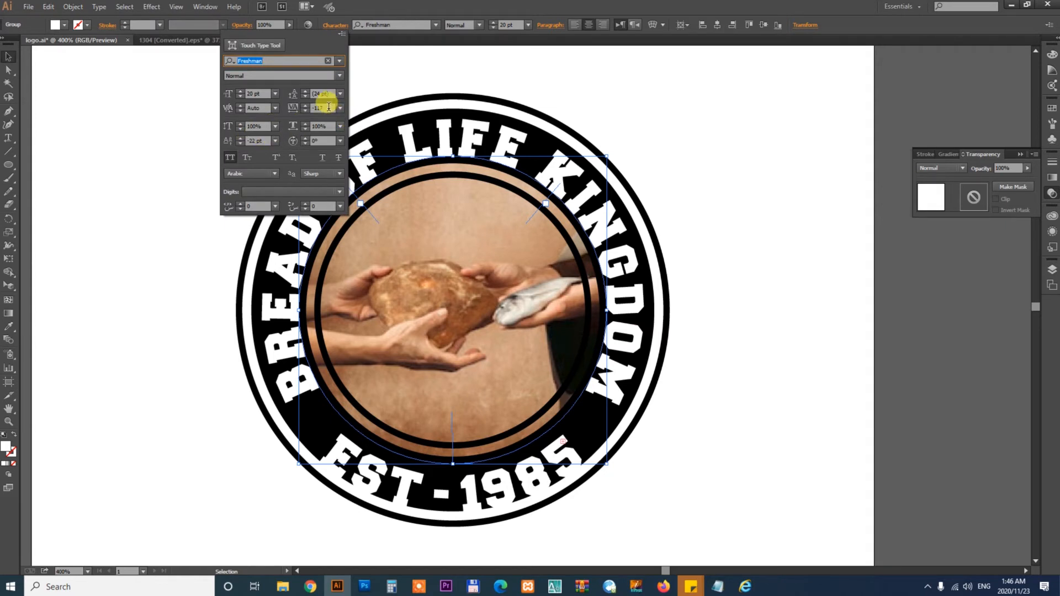
pyautogui.click(264, 141)
pyautogui.press('Up')
pyautogui.press('Up')
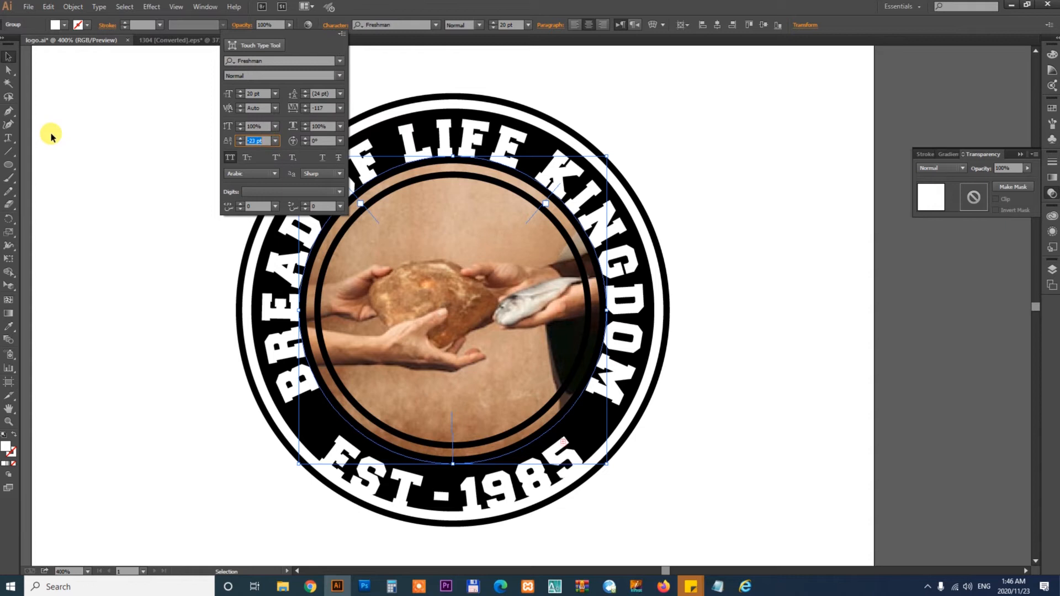
pyautogui.press('Up')
pyautogui.press('Up')
pyautogui.press('Up')
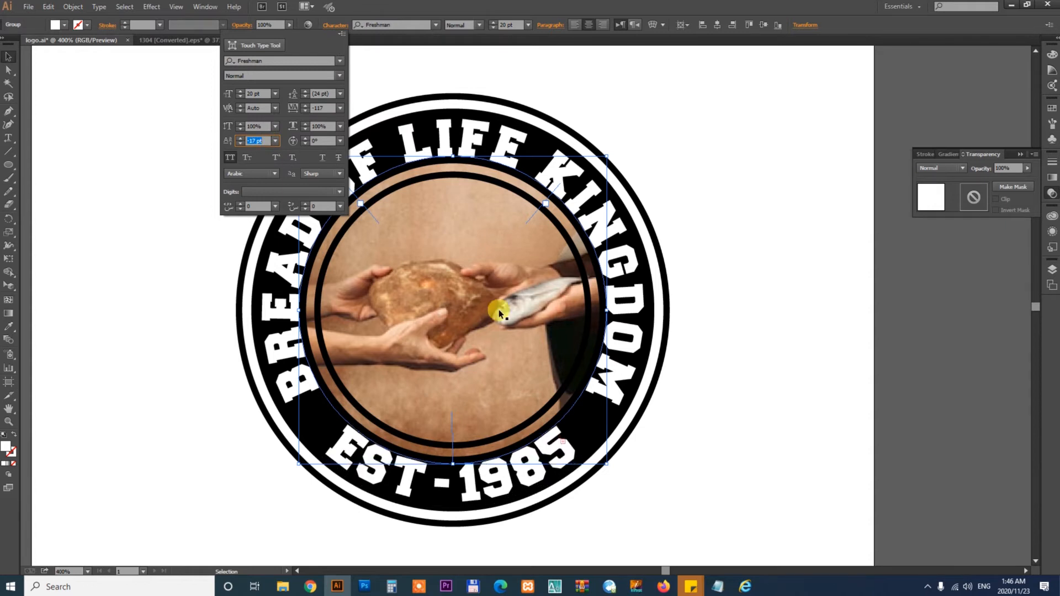
pyautogui.click(824, 376)
pyautogui.click(823, 379)
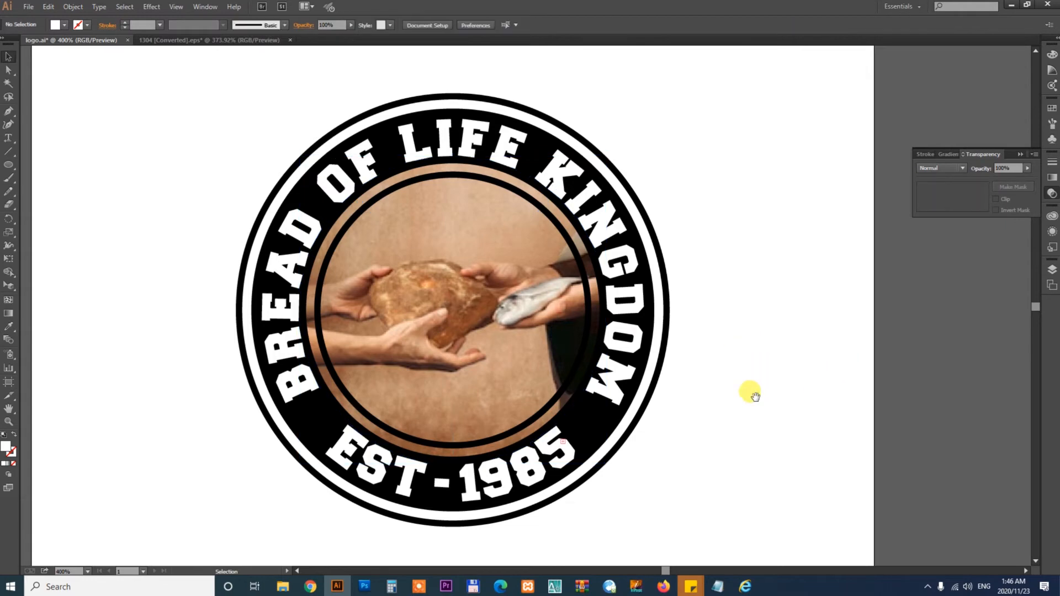
# - Draw a small star beside the logo and fill it black by sampling the ring with the Eyedropper
pyautogui.scroll(-3, 754, 396)
pyautogui.moveTo(198, 106); pyautogui.dragTo(896, 500)
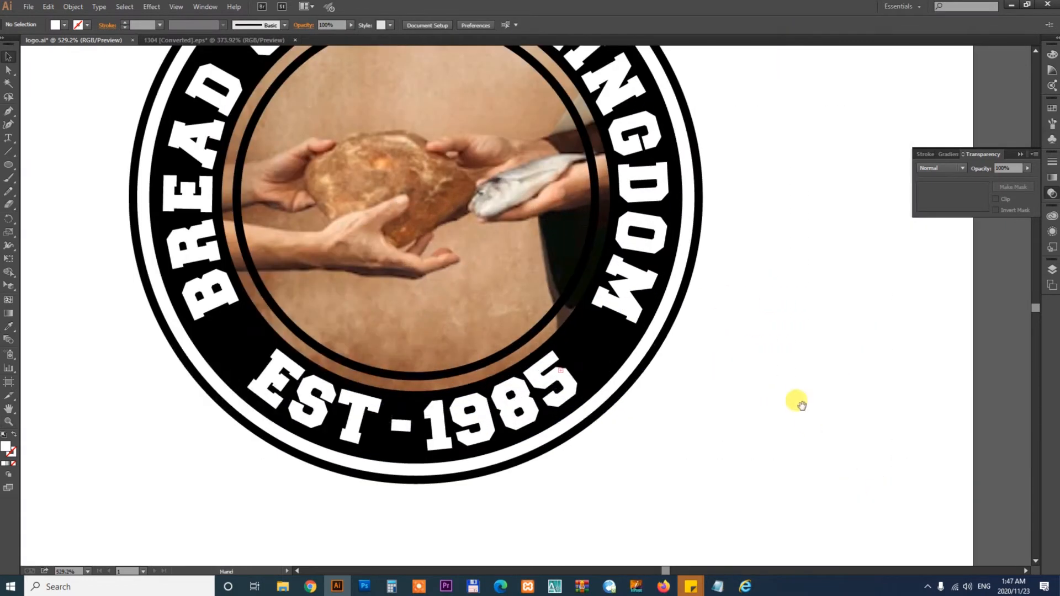
pyautogui.moveTo(802, 406); pyautogui.dragTo(839, 402)
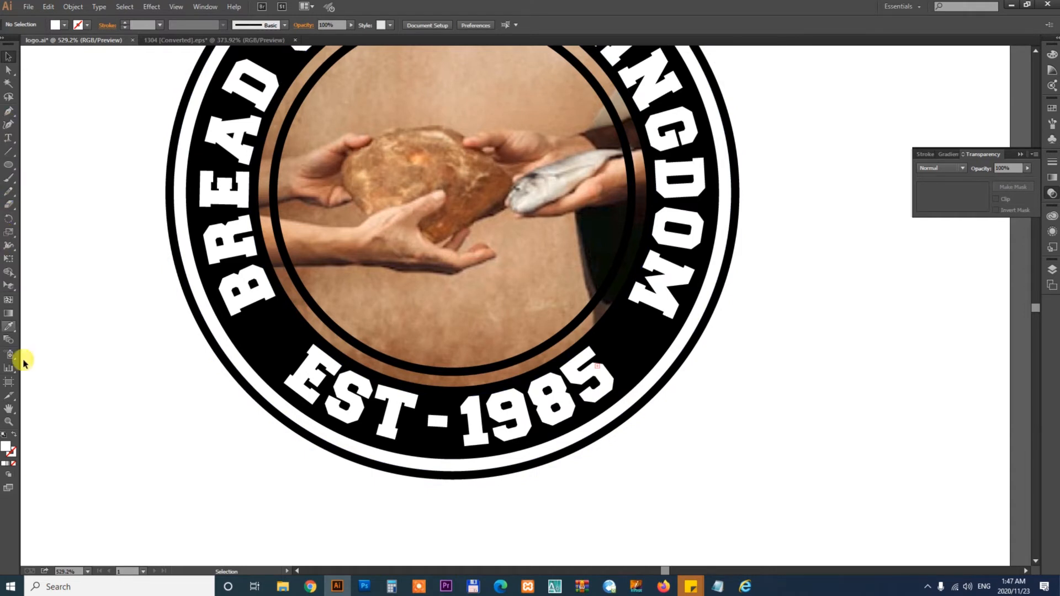
pyautogui.moveTo(11, 169); pyautogui.dragTo(67, 222)
pyautogui.moveTo(801, 406); pyautogui.dragTo(817, 438)
pyautogui.press('i')
pyautogui.click(650, 340)
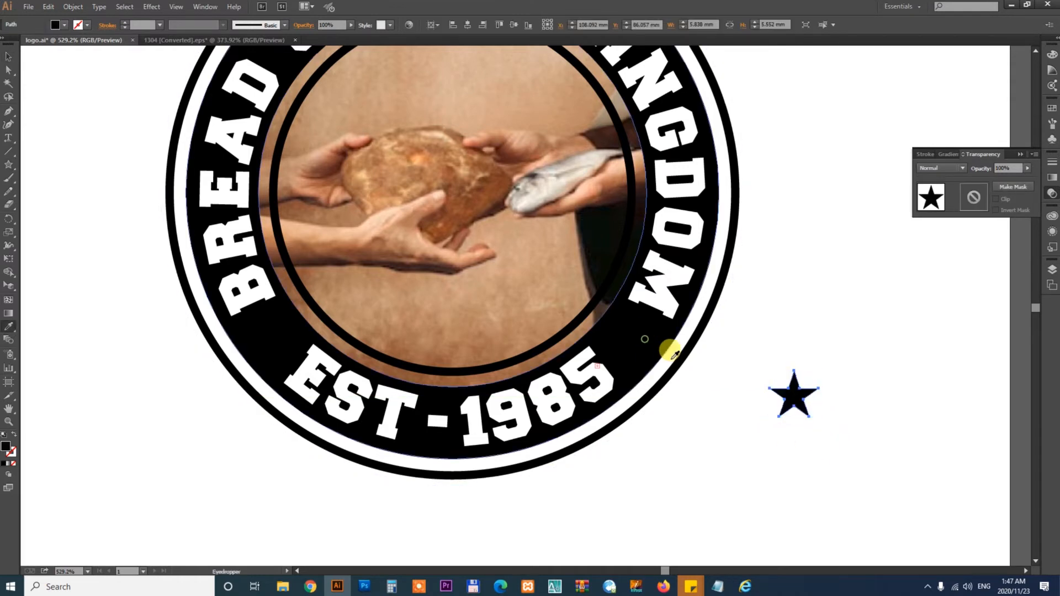
# - Move the star into the black ring beside EST - 1985 and fill it white by sampling with the Eyedropper
pyautogui.press('v')
pyautogui.moveTo(795, 393); pyautogui.dragTo(648, 354)
pyautogui.scroll(3, 635, 351)
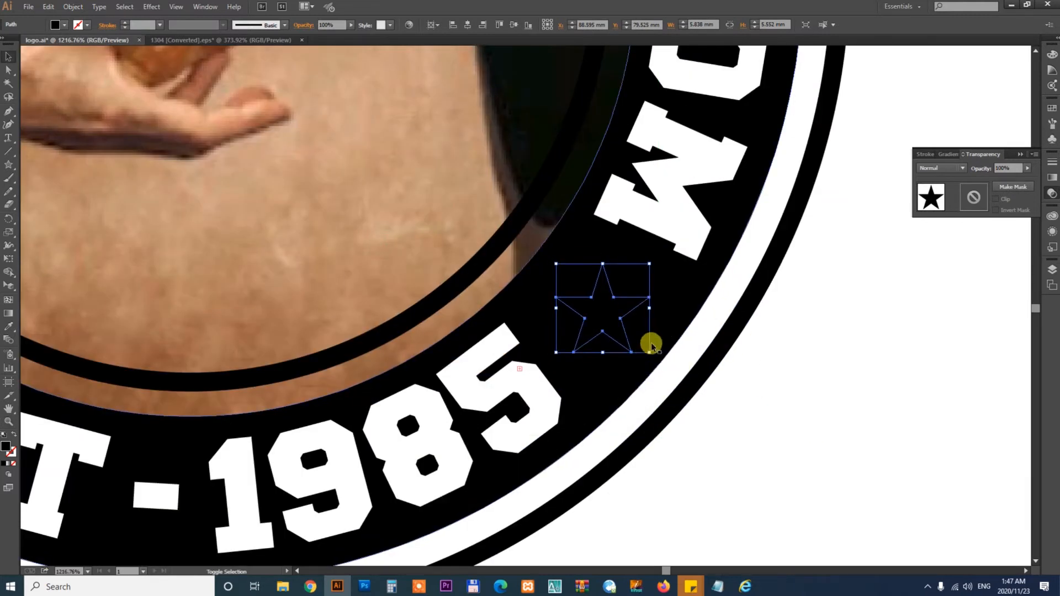
pyautogui.press('i')
pyautogui.click(743, 283)
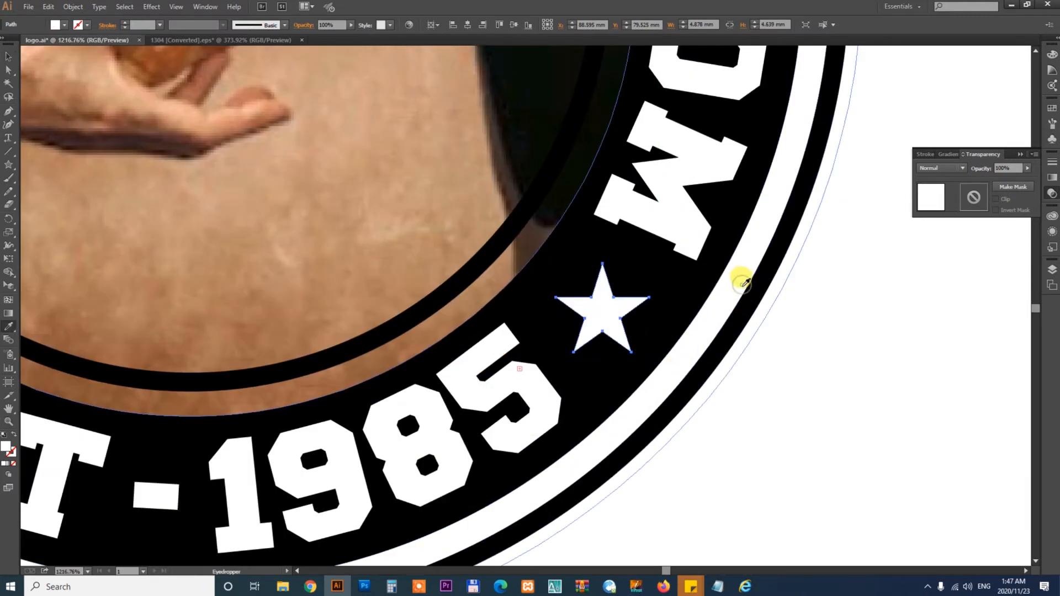
pyautogui.press('v')
pyautogui.click(856, 420)
# - Duplicate the star to the opposite side of EST - 1985 and nudge it into position in the ring
pyautogui.hotkey('ctrl', '-')
pyautogui.hotkey('ctrl', '-')
pyautogui.hotkey('ctrl', '-')
pyautogui.moveTo(502, 360); pyautogui.dragTo(688, 391)
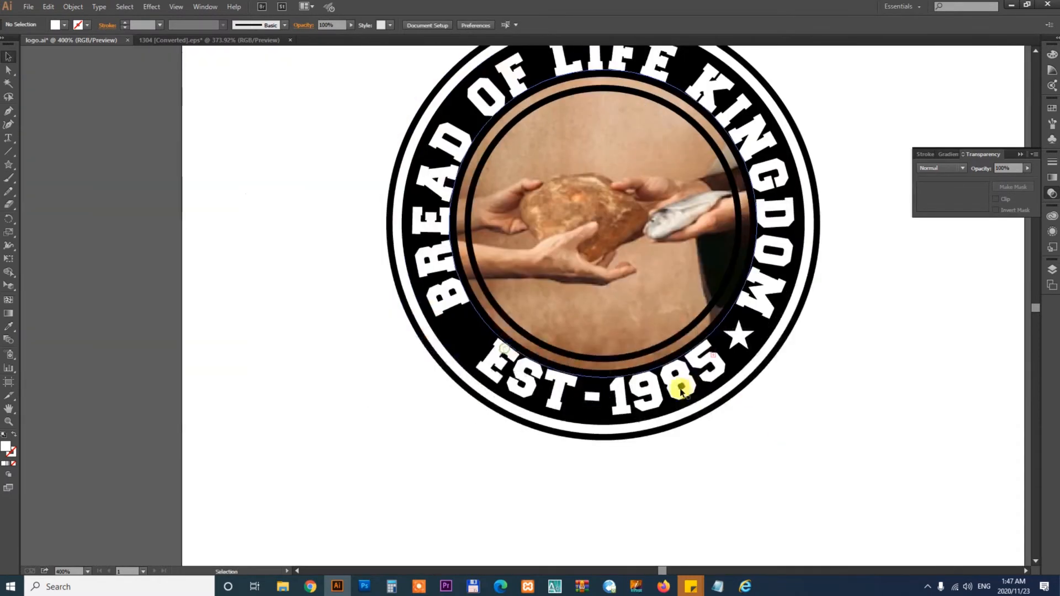
pyautogui.moveTo(361, 238); pyautogui.dragTo(948, 484)
pyautogui.moveTo(772, 356); pyautogui.dragTo(857, 391)
pyautogui.moveTo(756, 301); pyautogui.dragTo(289, 305)
pyautogui.press('z')
pyautogui.moveTo(153, 229); pyautogui.dragTo(448, 371)
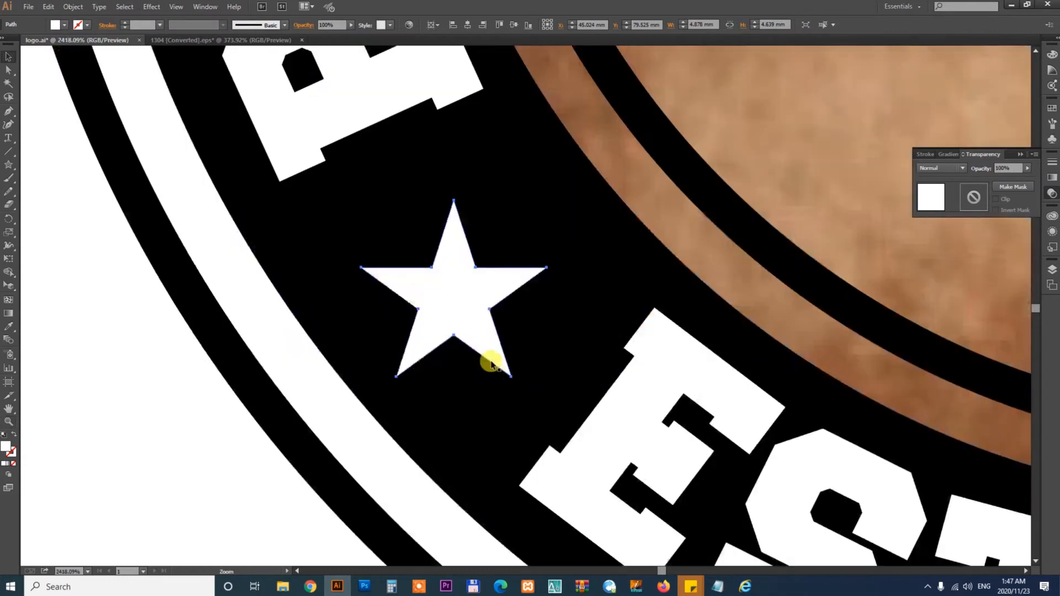
pyautogui.moveTo(474, 288); pyautogui.dragTo(489, 291)
pyautogui.click(189, 461)
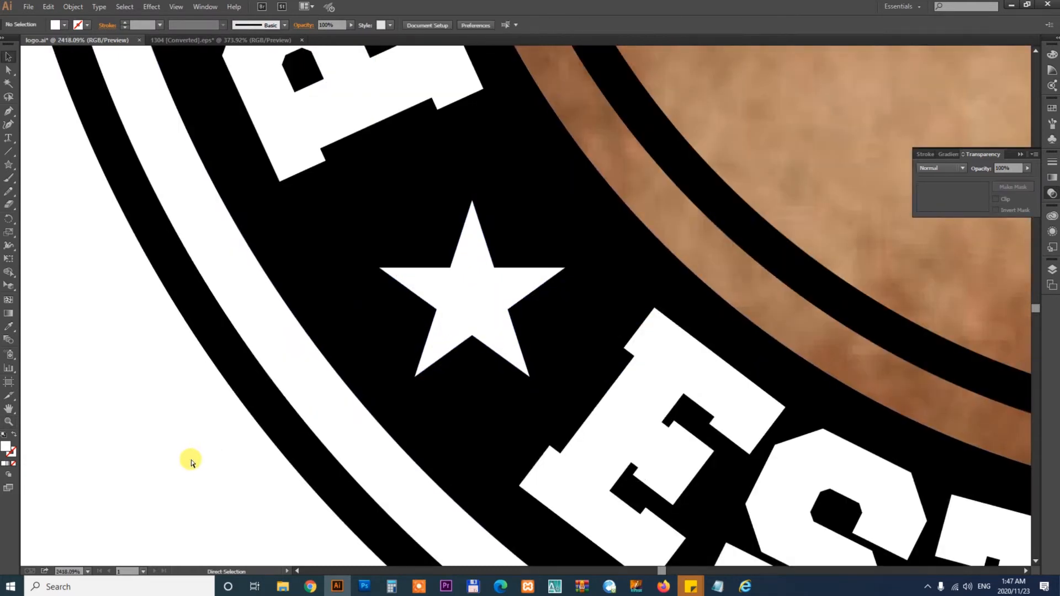
# - Select the whole logo and enlarge it to fill more of the artboard
pyautogui.hotkey('ctrl', '0')
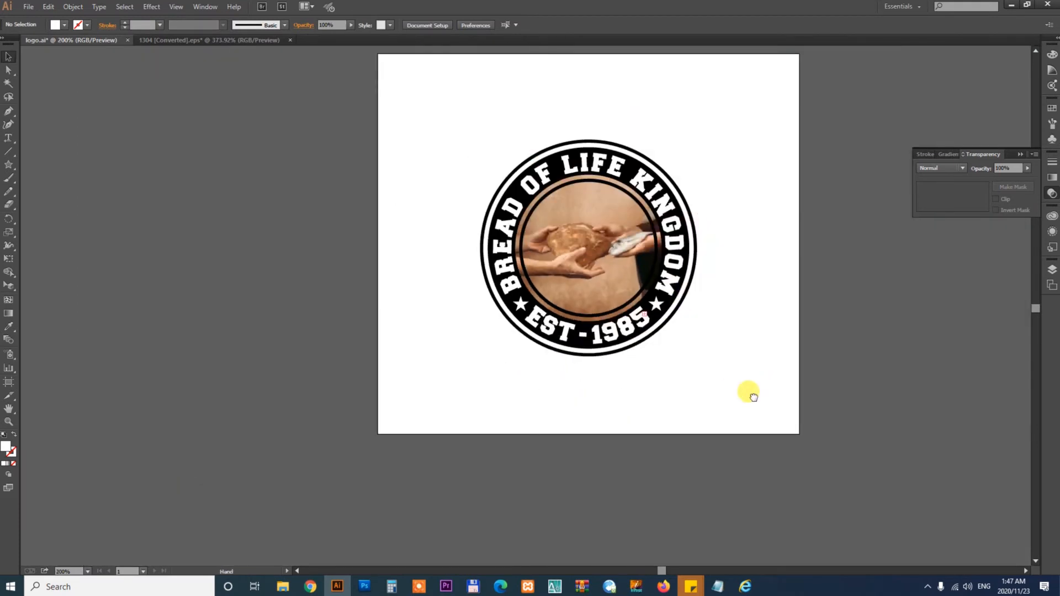
pyautogui.moveTo(754, 397); pyautogui.dragTo(643, 421)
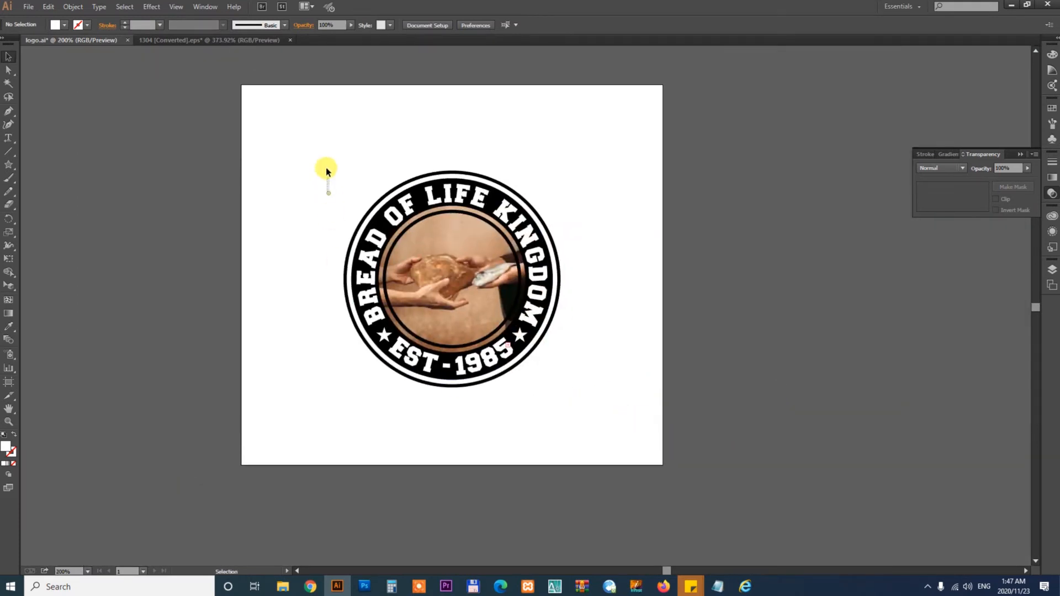
pyautogui.moveTo(280, 133); pyautogui.dragTo(642, 443)
pyautogui.hotkey('ctrl', '-')
pyautogui.moveTo(681, 348); pyautogui.dragTo(653, 348)
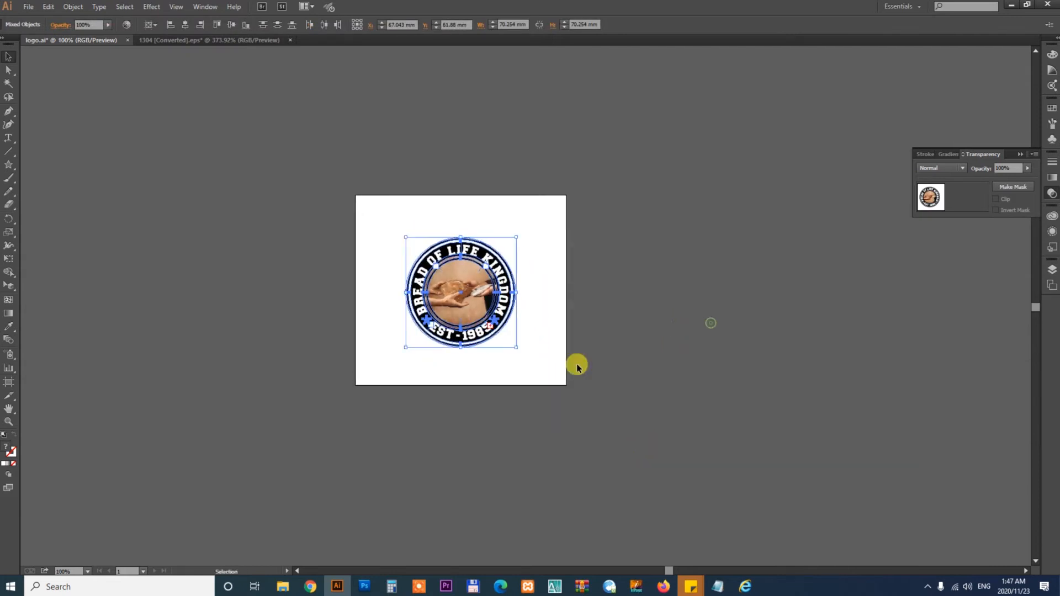
pyautogui.moveTo(517, 348); pyautogui.dragTo(538, 369)
pyautogui.click(613, 381)
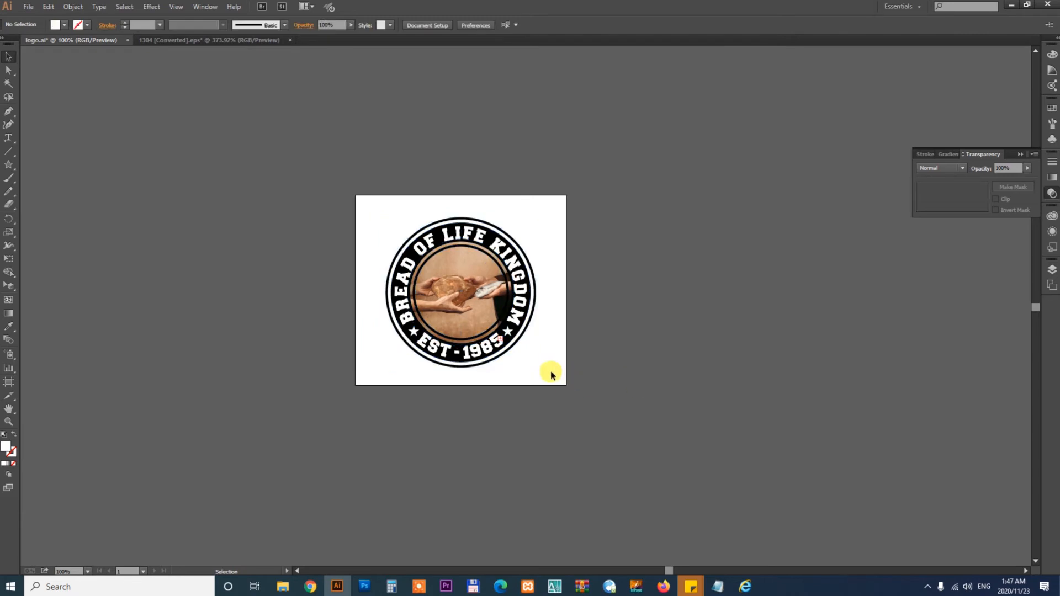
# - Duplicate the logo's artboard with the Artboard tool and save the document
pyautogui.hotkey('shift', 'o')
pyautogui.moveTo(545, 369); pyautogui.dragTo(738, 373)
pyautogui.press('v')
pyautogui.hotkey('ctrl', 'space')
pyautogui.moveTo(574, 154); pyautogui.dragTo(949, 455)
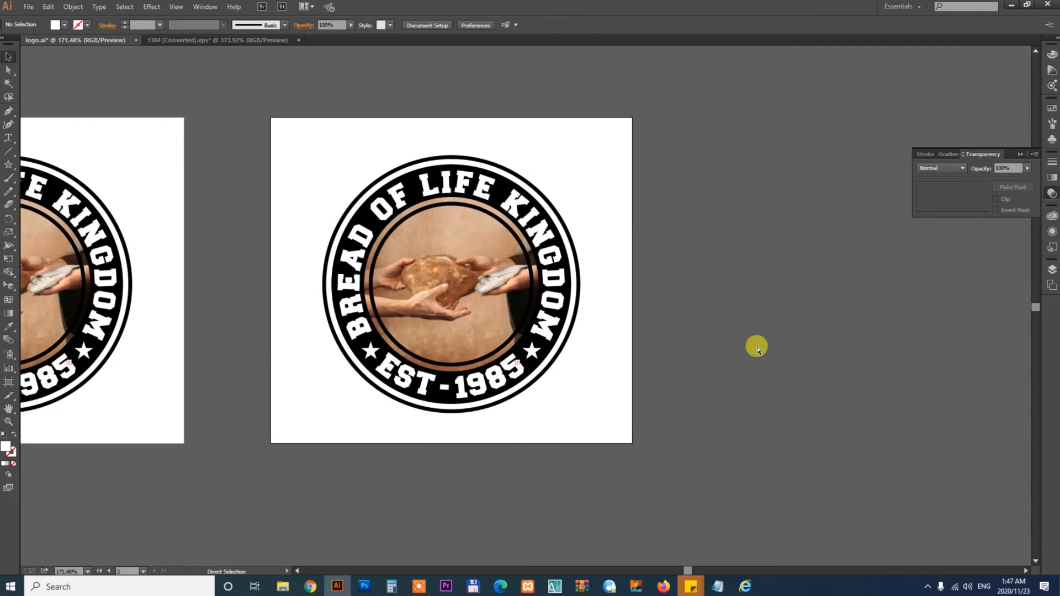
pyautogui.hotkey('ctrl', 's')
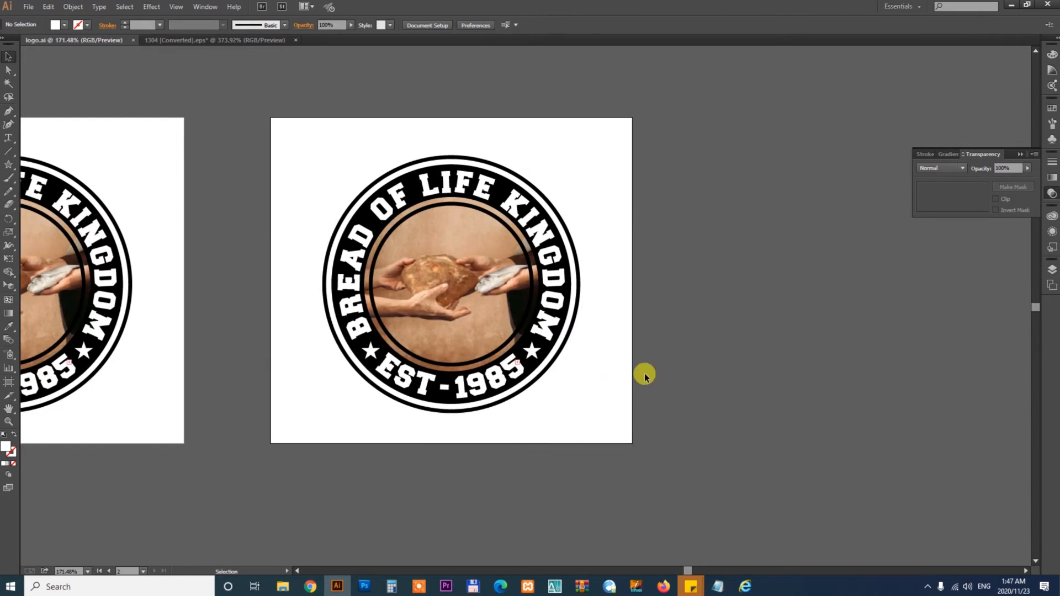
# - Open the gradient set file OSZENF1.eps from the Gradient folder inside 2020 on Local Disk (E:)
pyautogui.moveTo(280, 590)
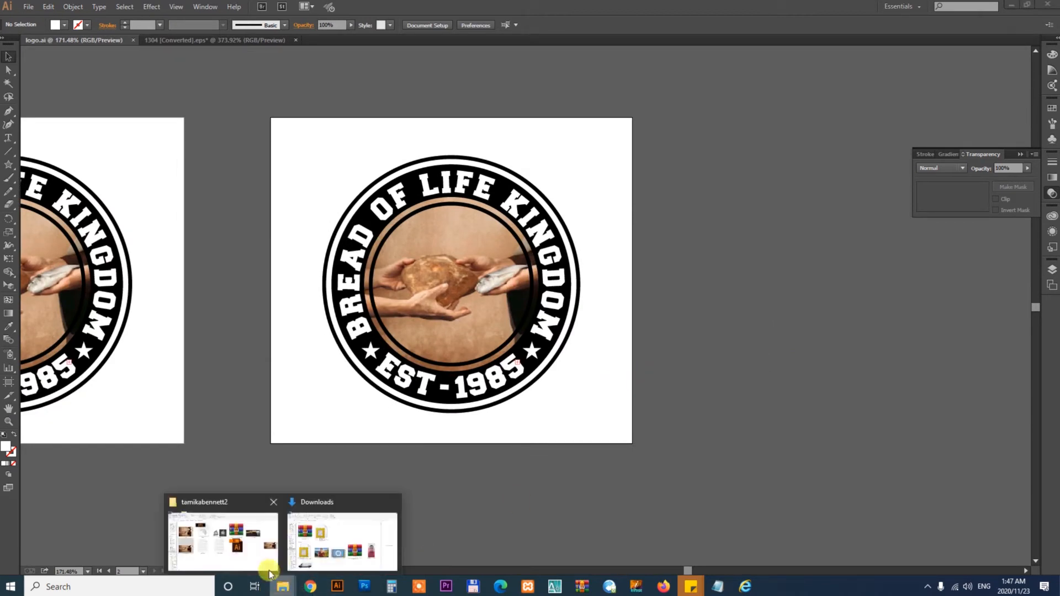
pyautogui.click(213, 555)
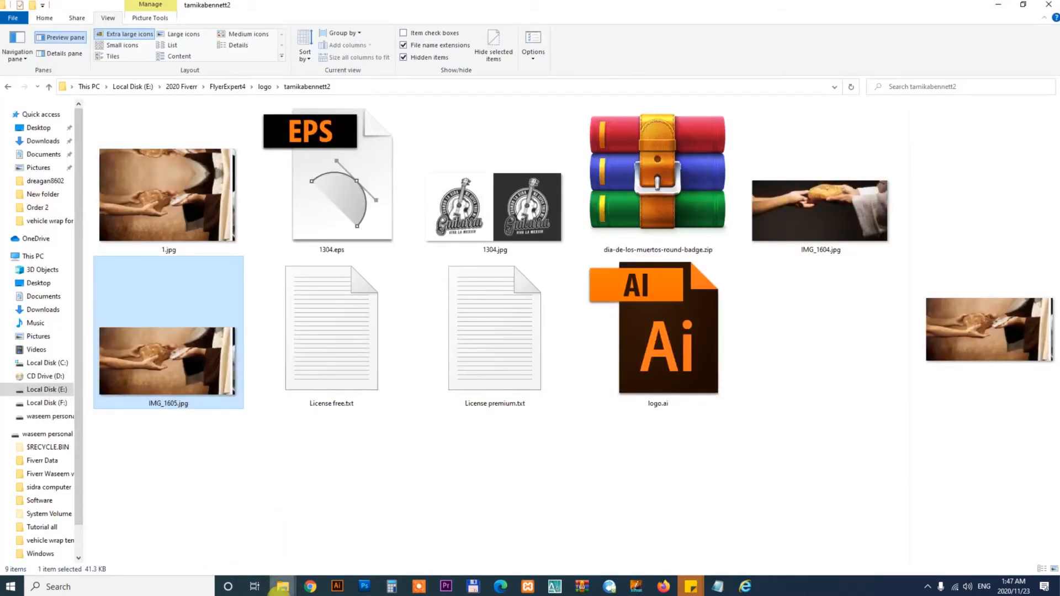
pyautogui.click(326, 486)
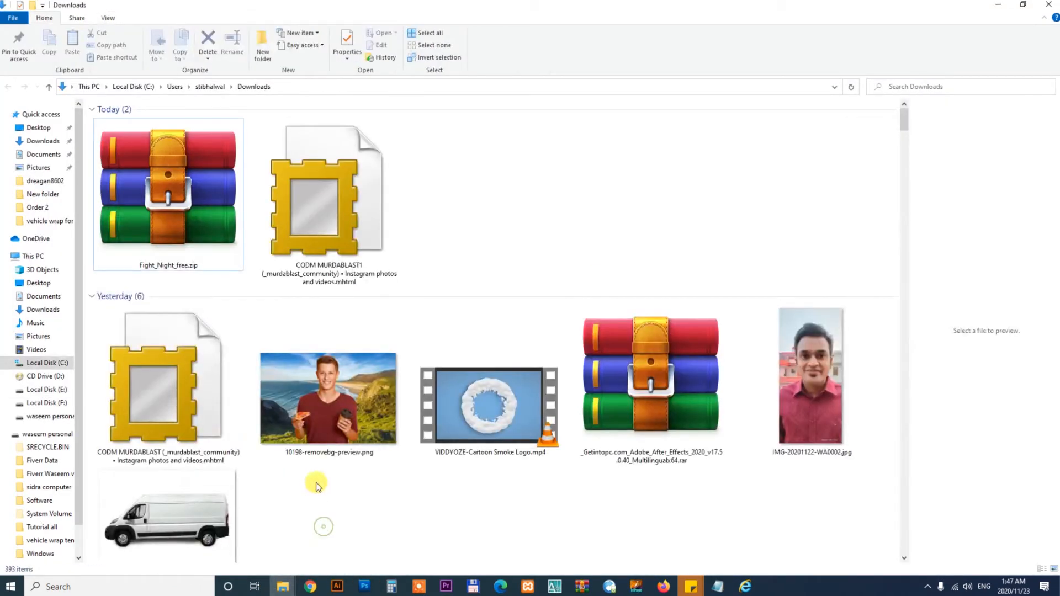
pyautogui.click(42, 391)
pyautogui.doubleClick(168, 128)
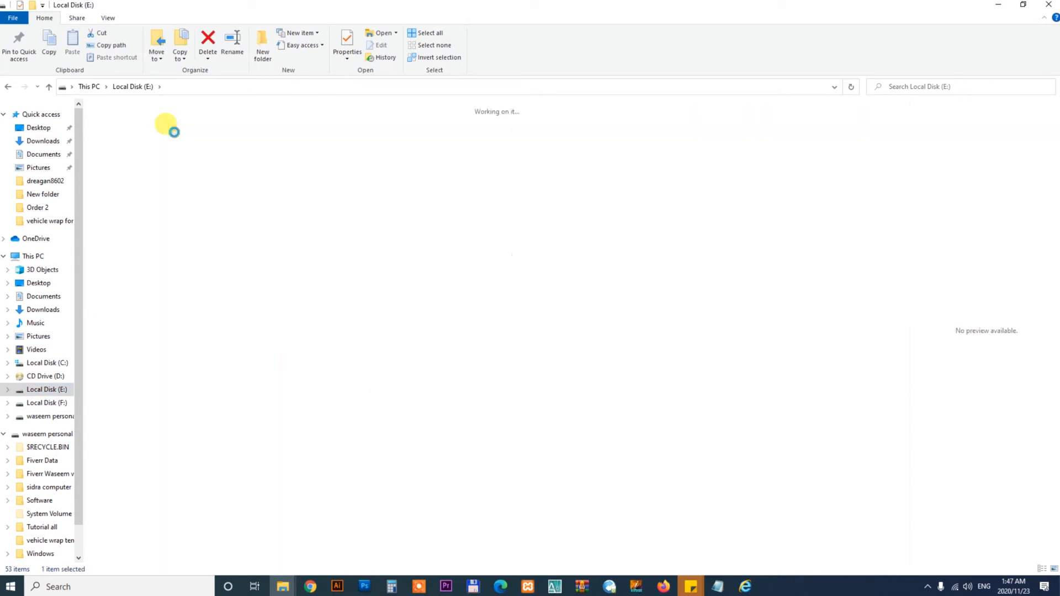
pyautogui.click(652, 341)
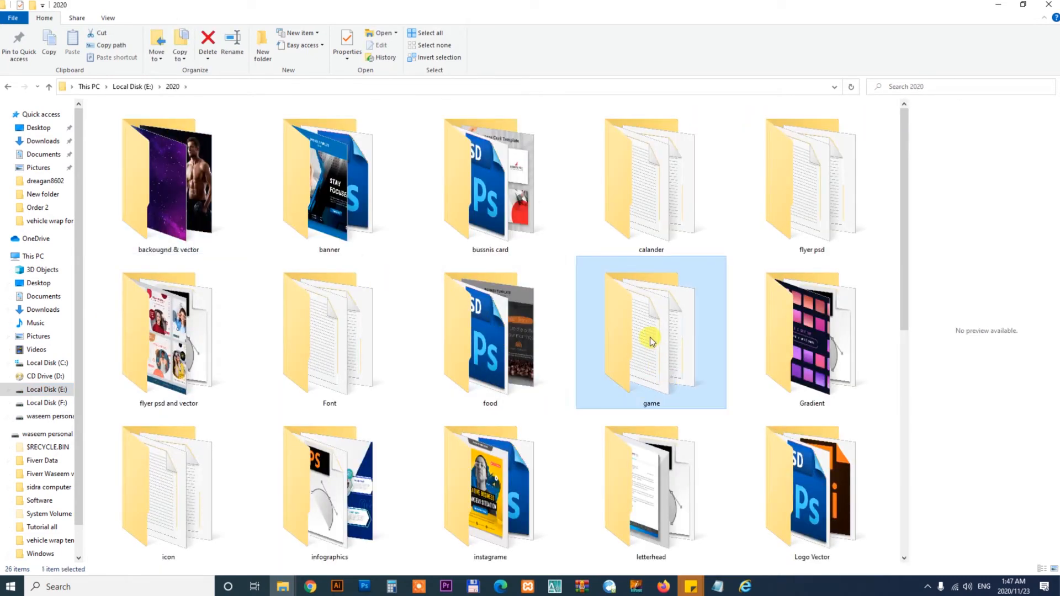
pyautogui.click(788, 371)
pyautogui.doubleClick(800, 329)
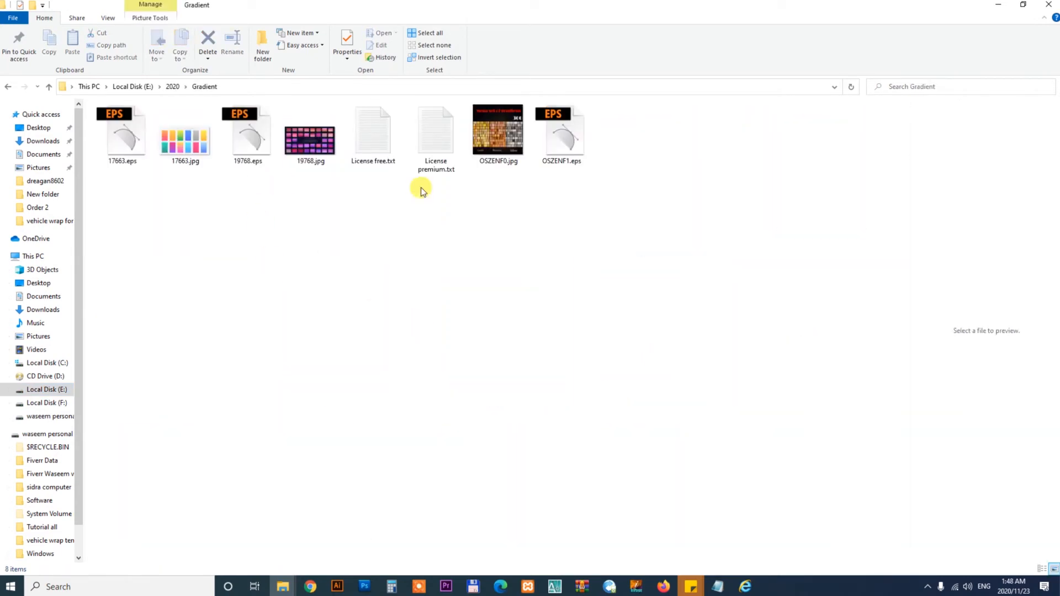
pyautogui.click(563, 154)
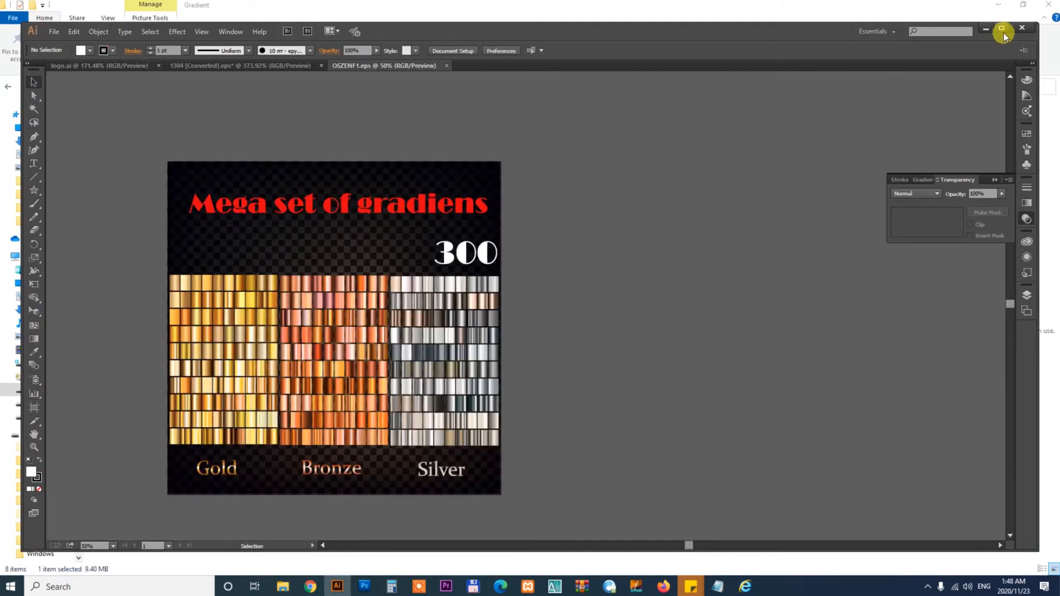
pyautogui.click(1002, 28)
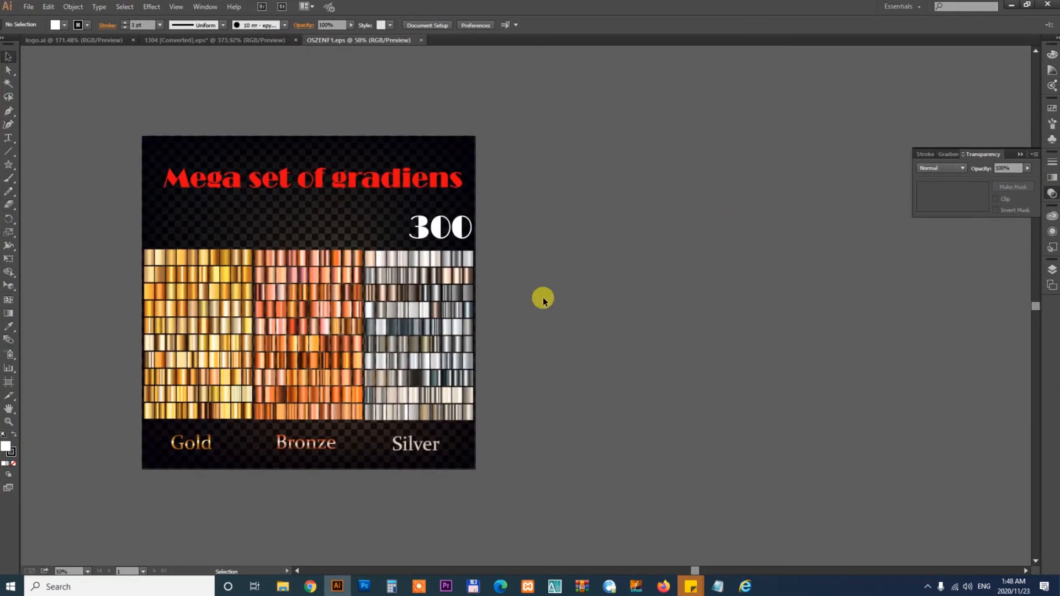
# - Ungroup the gradient set and cut out the Gold column of gradient swatches
pyautogui.click(200, 293)
pyautogui.rightClick(200, 293)
pyautogui.click(243, 358)
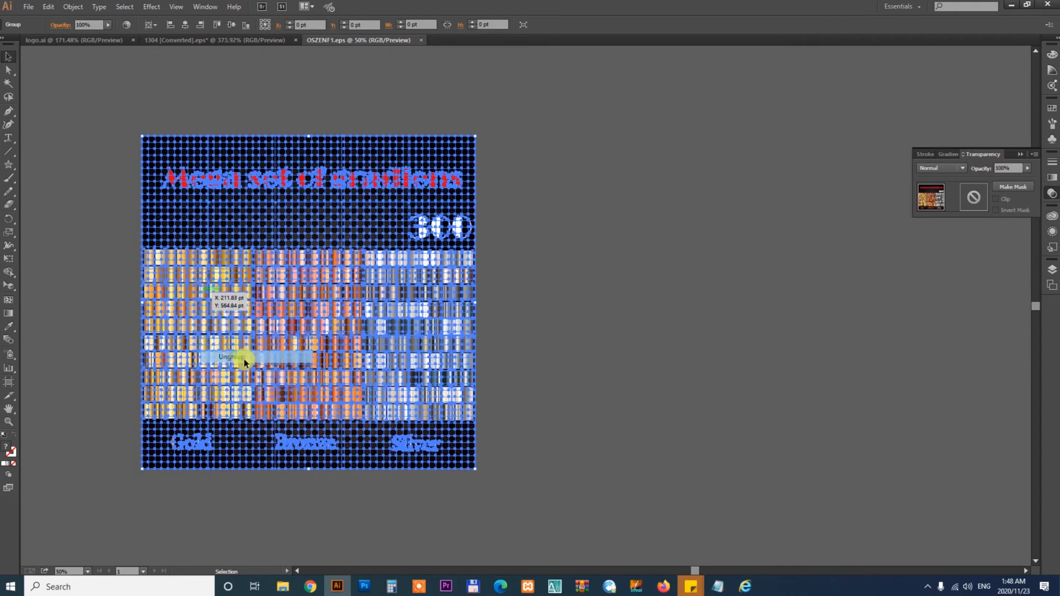
pyautogui.click(685, 347)
pyautogui.moveTo(206, 324); pyautogui.dragTo(698, 310)
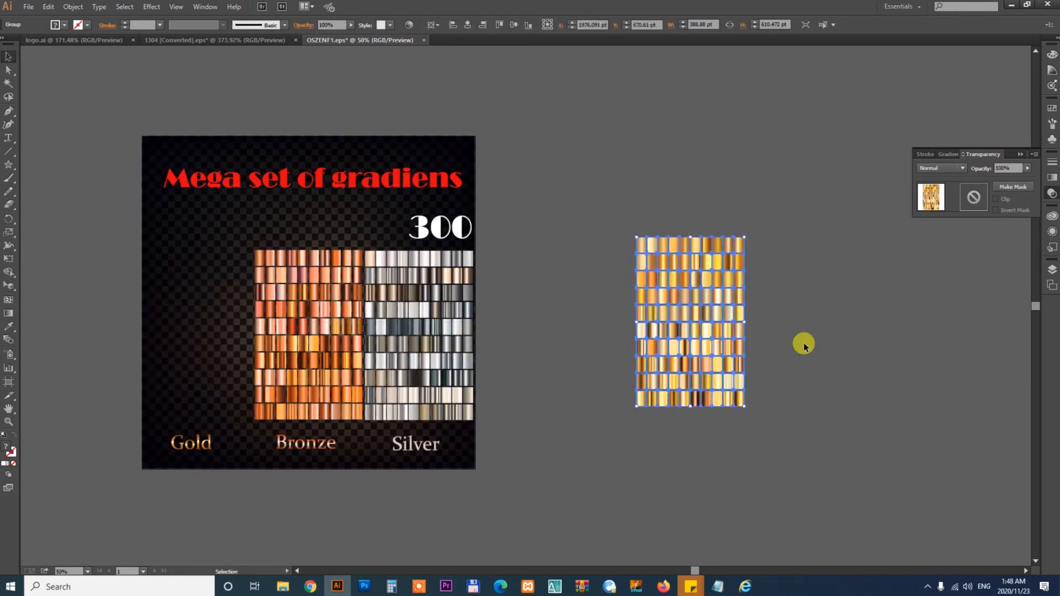
pyautogui.hotkey('ctrl', 'x')
# - Paste the gold swatches into logo.ai, accepting the color profile conversion
pyautogui.click(236, 41)
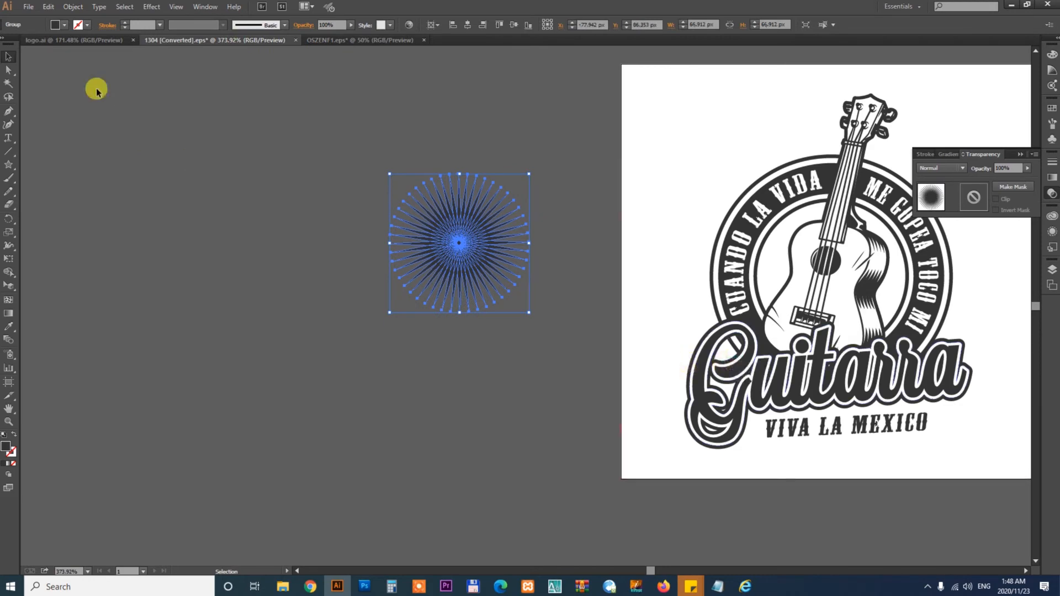
pyautogui.click(90, 42)
pyautogui.hotkey('ctrl', 'v')
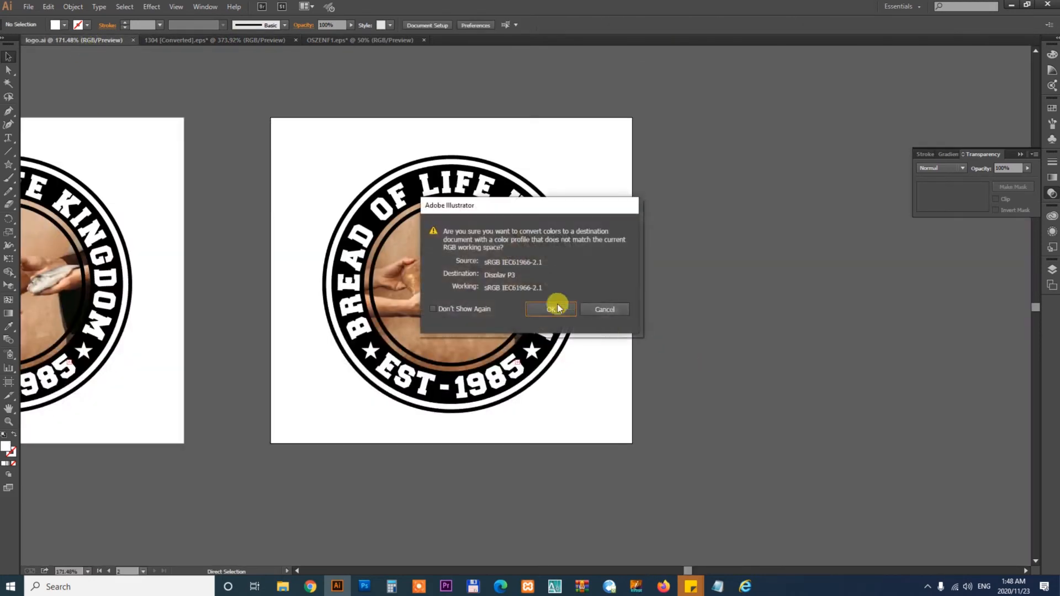
pyautogui.click(552, 304)
# - Scale down the gold swatches and place them beside the logo artboard
pyautogui.moveTo(539, 225); pyautogui.dragTo(852, 241)
pyautogui.hotkey('ctrl', '-')
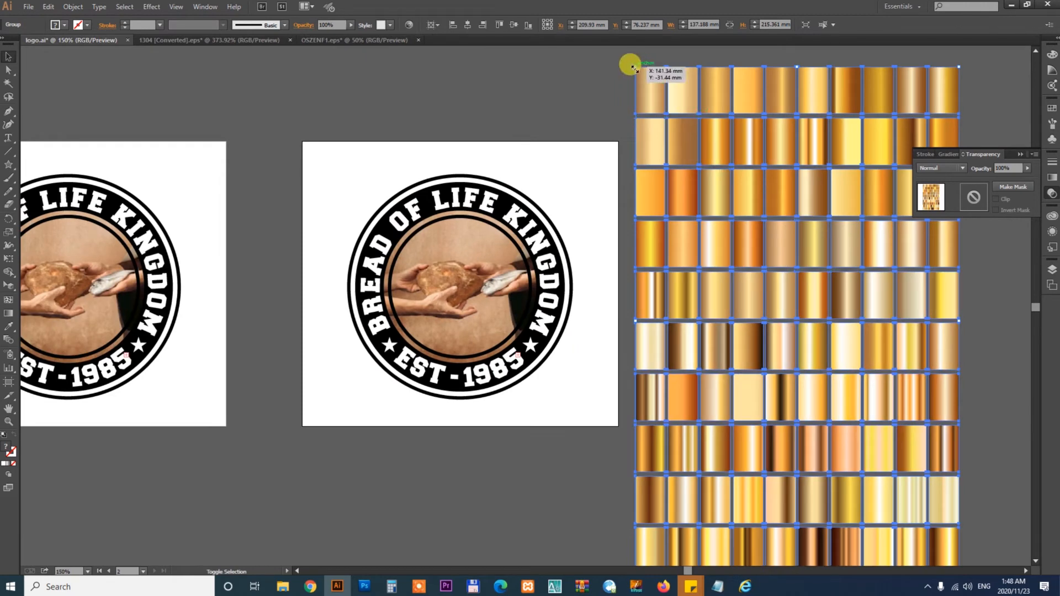
pyautogui.moveTo(634, 68); pyautogui.dragTo(726, 208)
pyautogui.moveTo(828, 246); pyautogui.dragTo(749, 223)
pyautogui.scroll(2, 703, 405)
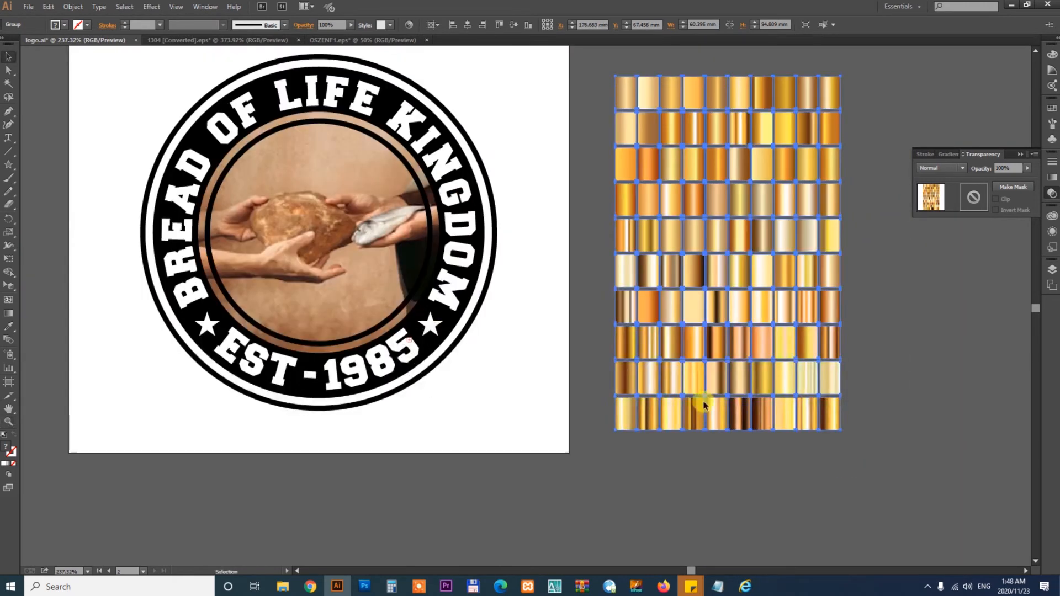
pyautogui.moveTo(652, 298); pyautogui.dragTo(705, 351)
pyautogui.click(648, 283)
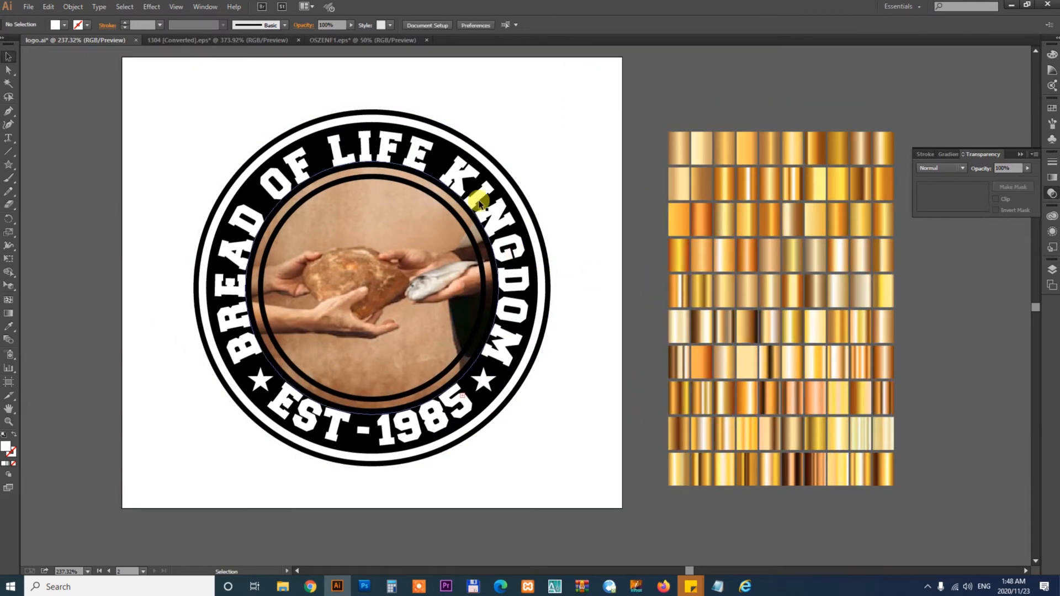
# - Convert the BREAD OF LIFE KINGDOM and EST - 1985 text to outlines
pyautogui.click(440, 150)
pyautogui.moveTo(391, 161); pyautogui.dragTo(642, 229)
pyautogui.hotkey('ctrl', 'z')
pyautogui.hotkey('ctrl', 'shift', 'o')
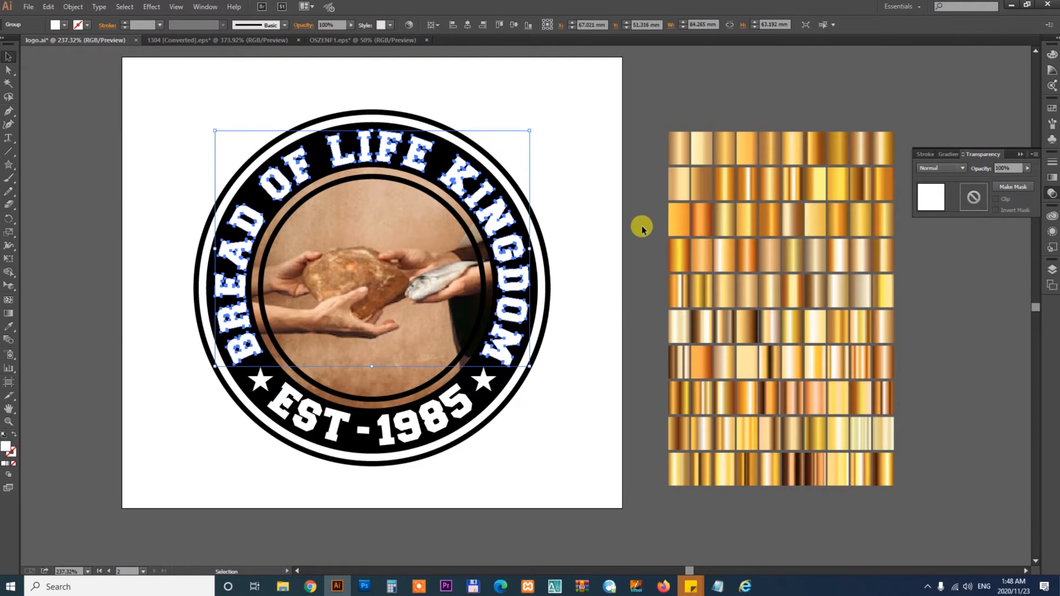
pyautogui.click(441, 411)
pyautogui.hotkey('ctrl', 'shift', 'o')
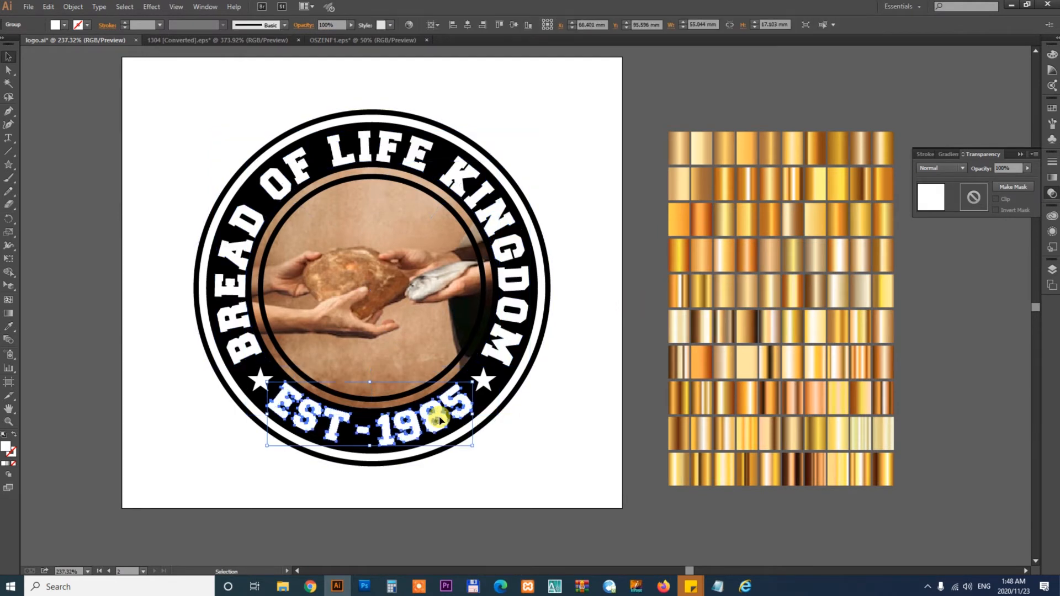
pyautogui.click(570, 442)
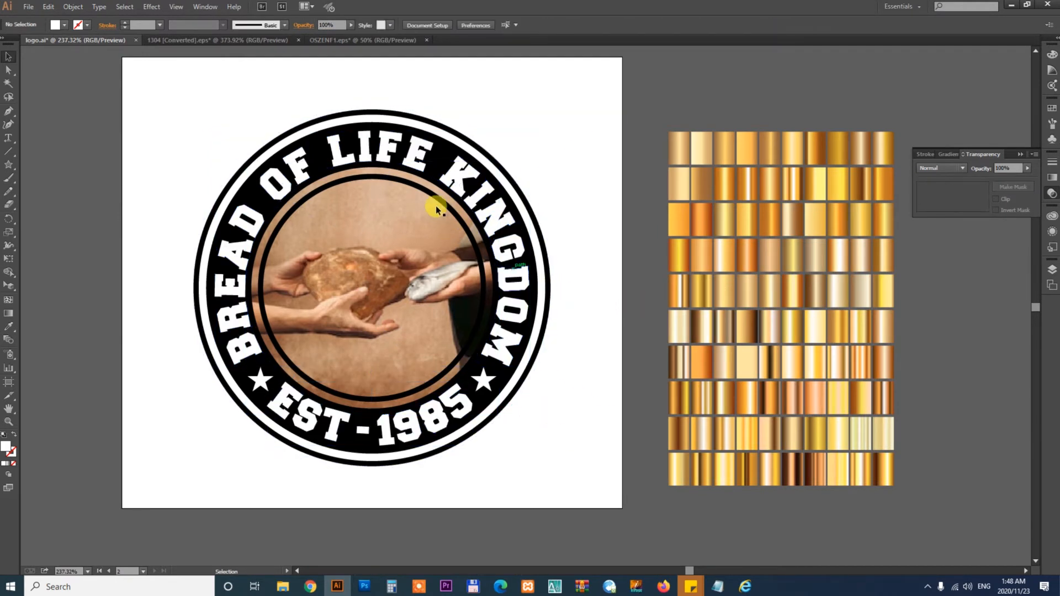
# - Fill the outlined BREAD OF LIFE KINGDOM lettering with a gold gradient sampled from the swatches
pyautogui.click(464, 176)
pyautogui.press('i')
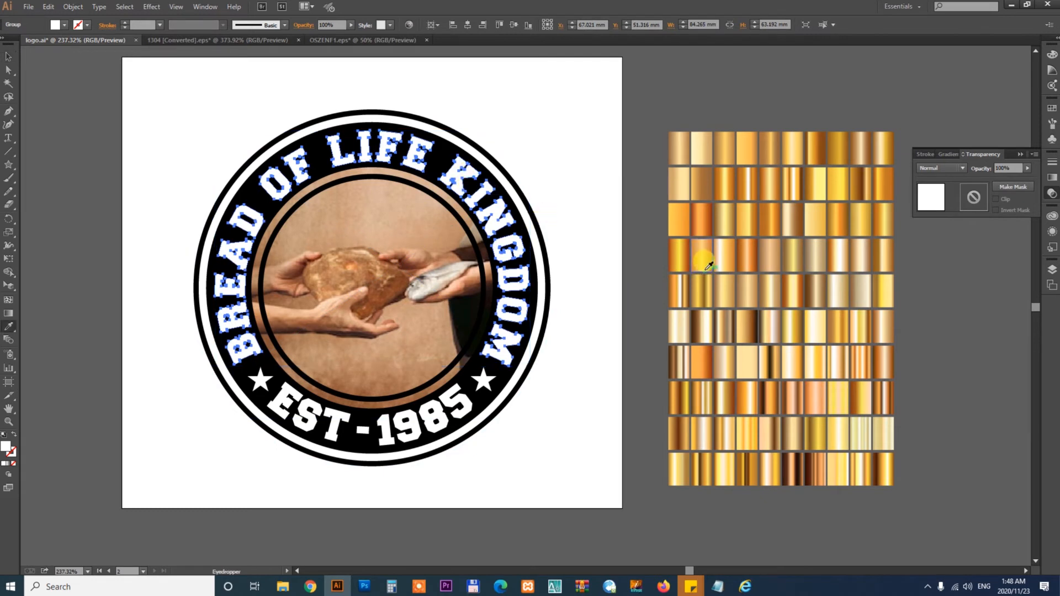
pyautogui.click(711, 339)
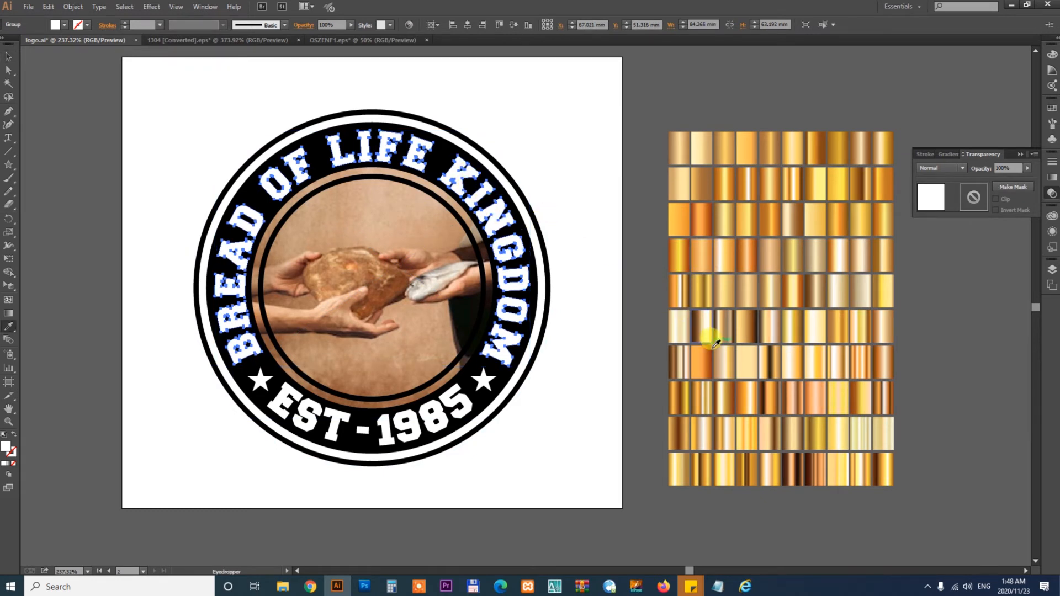
pyautogui.click(683, 393)
pyautogui.click(684, 428)
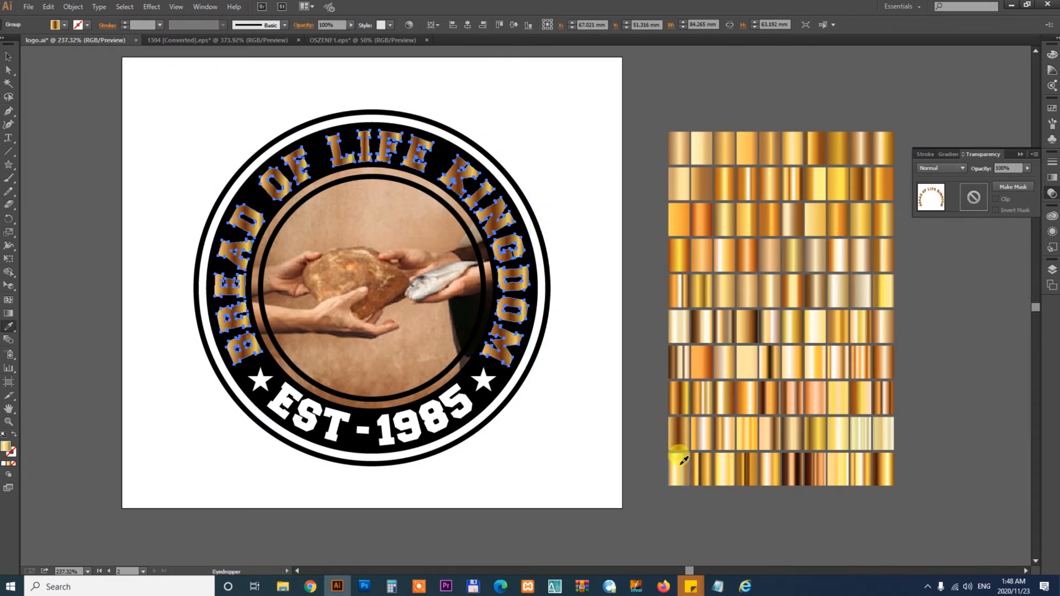
pyautogui.click(683, 460)
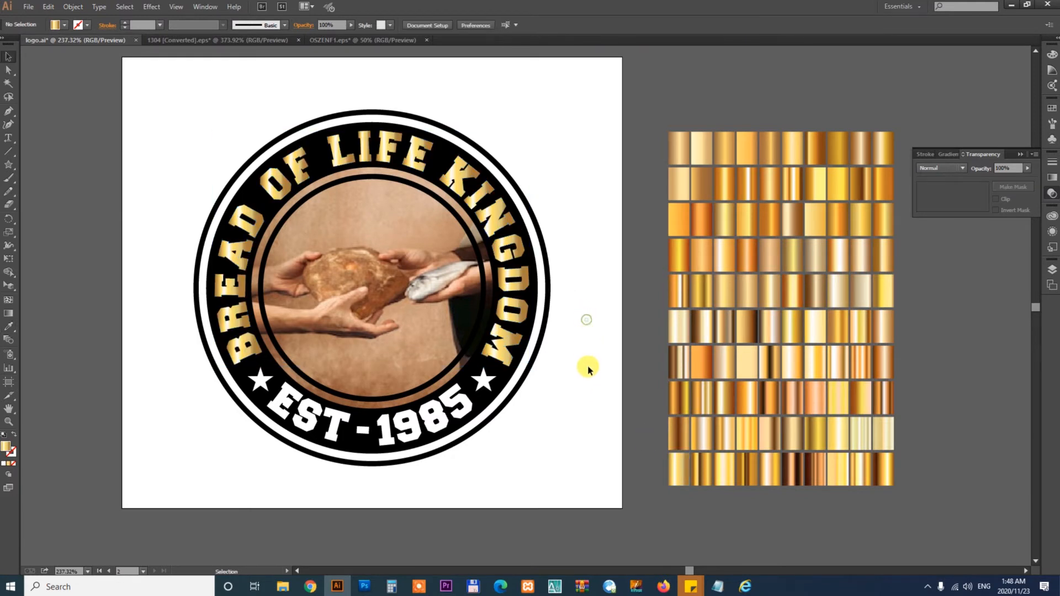
# - Redraw the gold gradient horizontally across the BREAD OF LIFE KINGDOM lettering with the Gradient tool
pyautogui.press('g')
pyautogui.moveTo(224, 107)
pyautogui.mouseDown()
pyautogui.moveTo(421, 333)
pyautogui.moveTo(529, 403)
pyautogui.mouseUp()
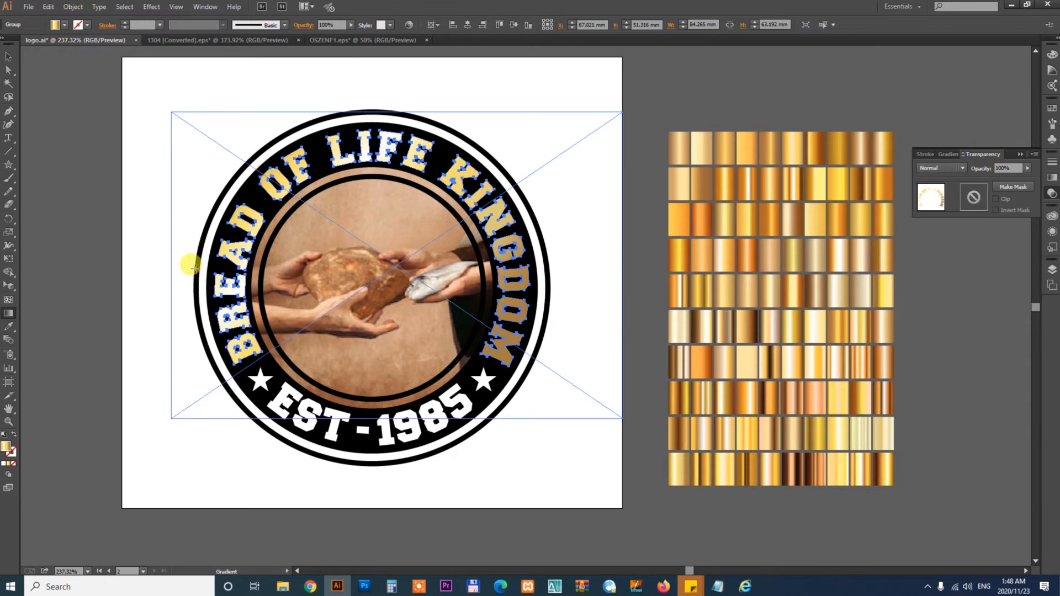
pyautogui.moveTo(193, 268); pyautogui.dragTo(529, 266)
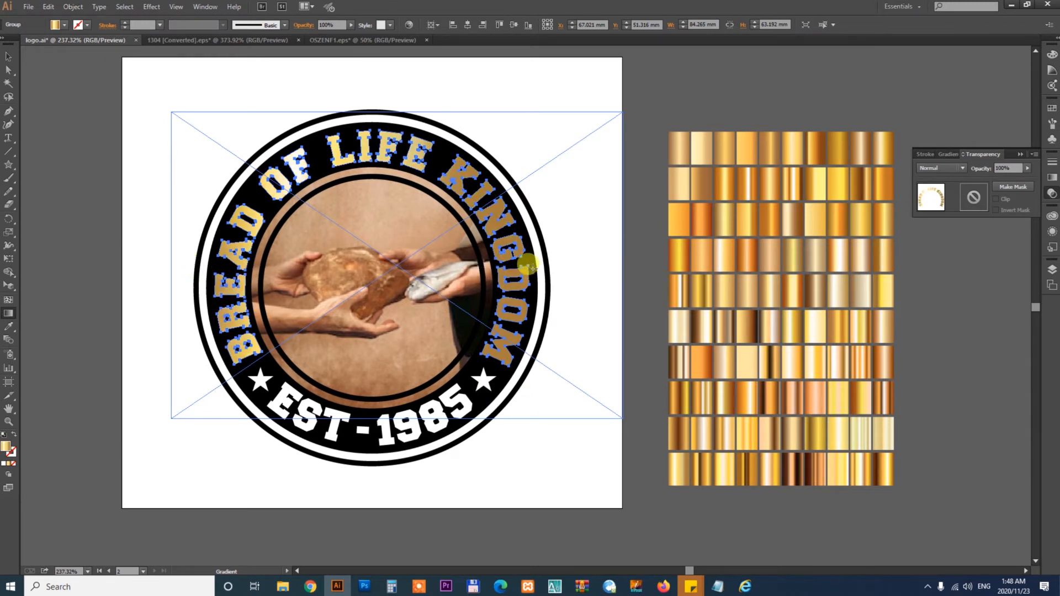
# - Redraw the gold gradient vertically across the BREAD OF LIFE KINGDOM lettering with the Gradient tool
pyautogui.moveTo(379, 203); pyautogui.dragTo(376, 362)
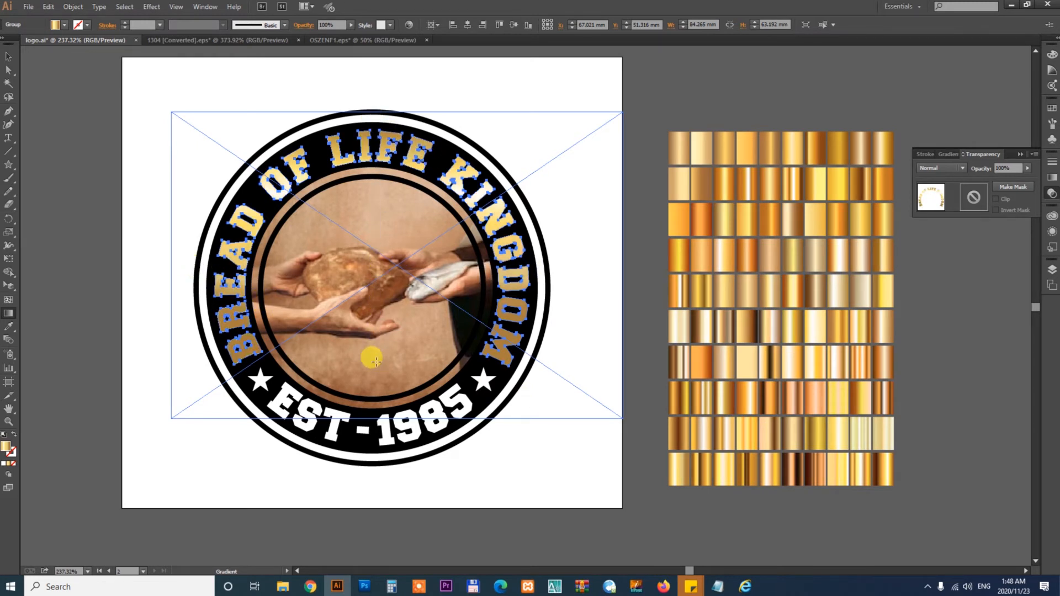
pyautogui.press('v')
pyautogui.click(654, 428)
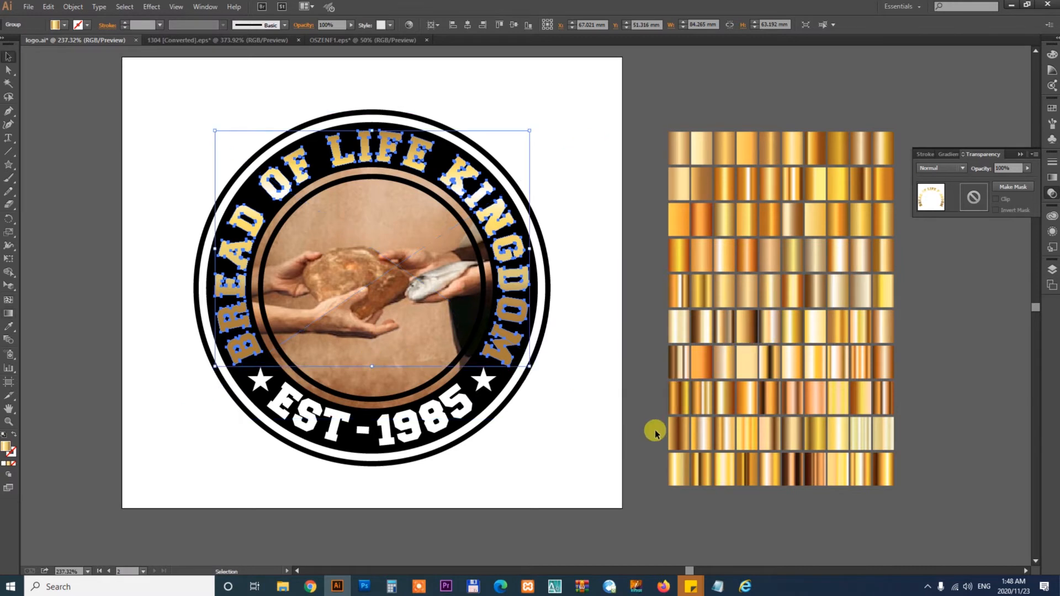
# - Apply the lettering's gold gradient to the EST - 1985 text with the Eyedropper
pyautogui.click(422, 427)
pyautogui.press('i')
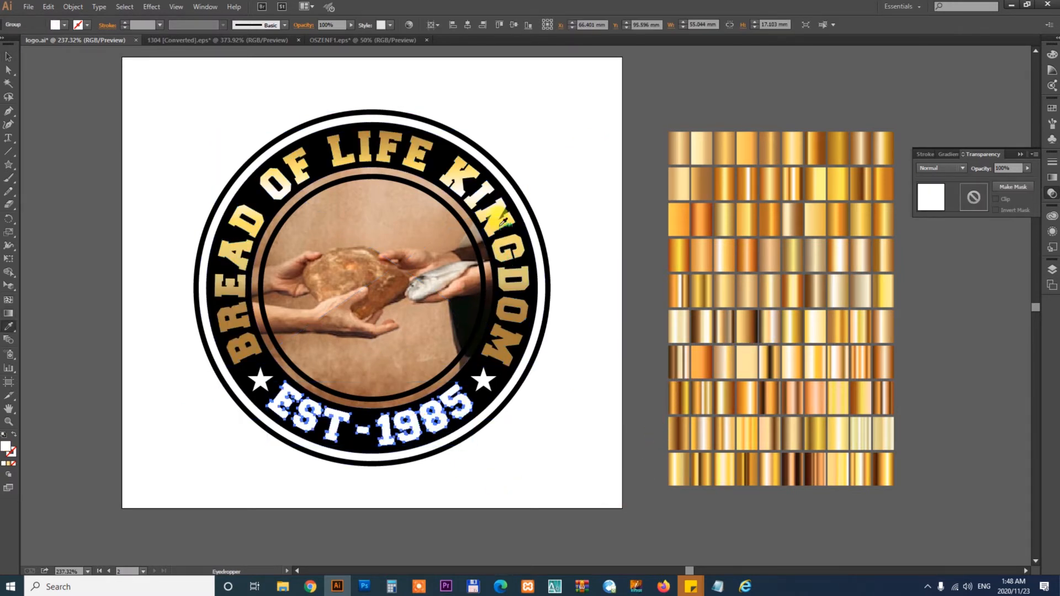
pyautogui.click(508, 256)
pyautogui.press('v')
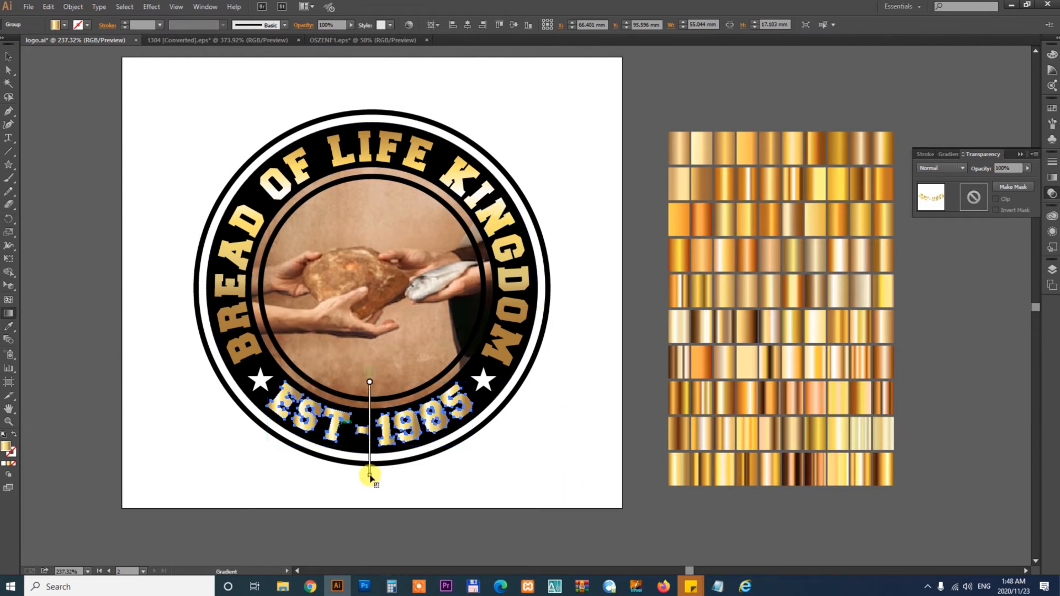
pyautogui.click(502, 477)
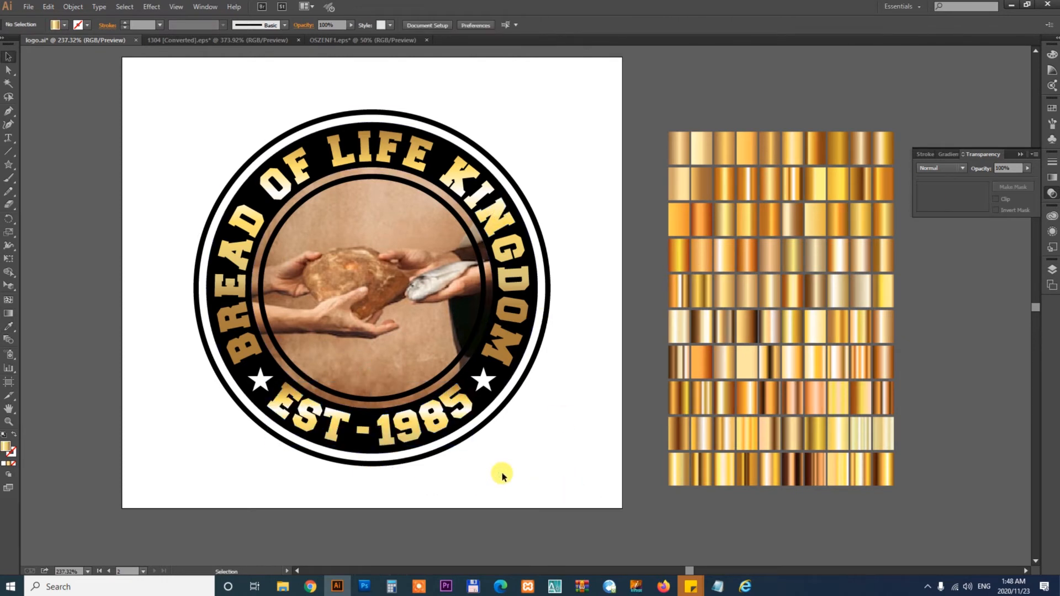
# - Fill the outer white ring of the badge with a gold gradient sampled from the swatches
pyautogui.moveTo(534, 460); pyautogui.dragTo(614, 471)
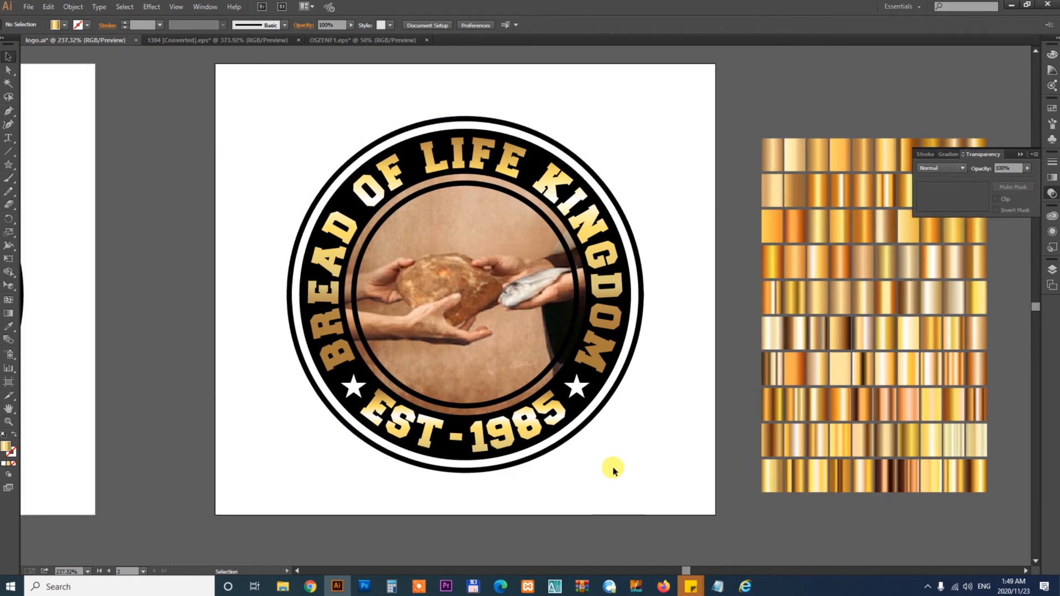
pyautogui.click(558, 140)
pyautogui.moveTo(558, 140); pyautogui.dragTo(624, 115)
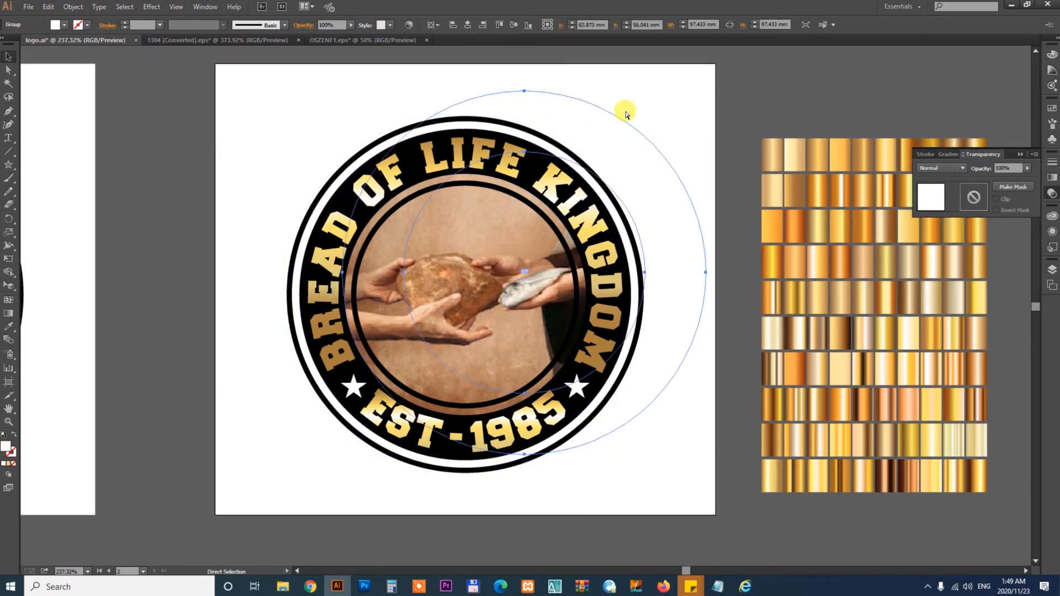
pyautogui.hotkey('ctrl', 'z')
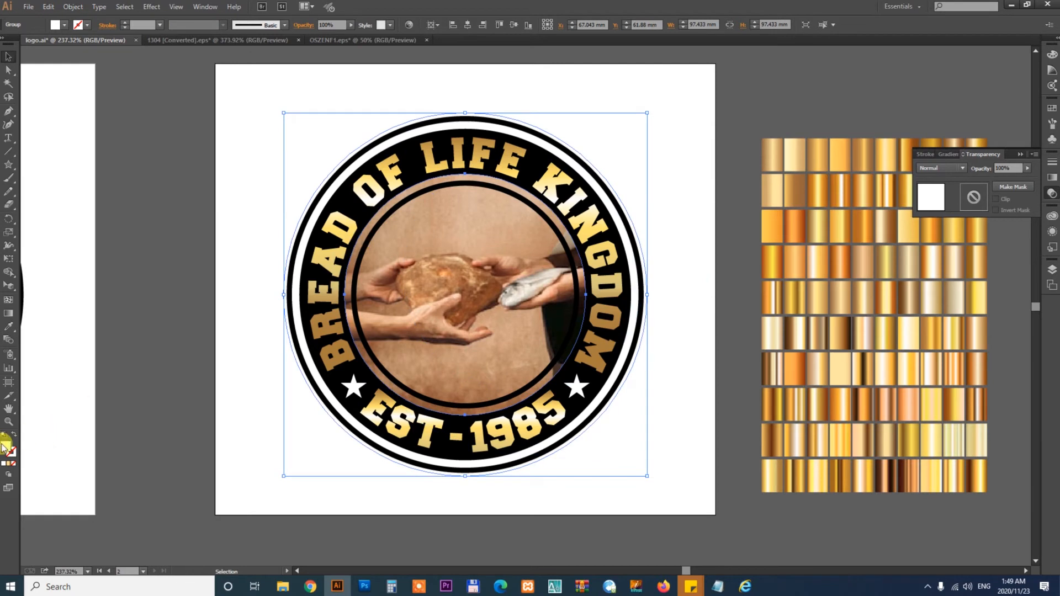
pyautogui.press('i')
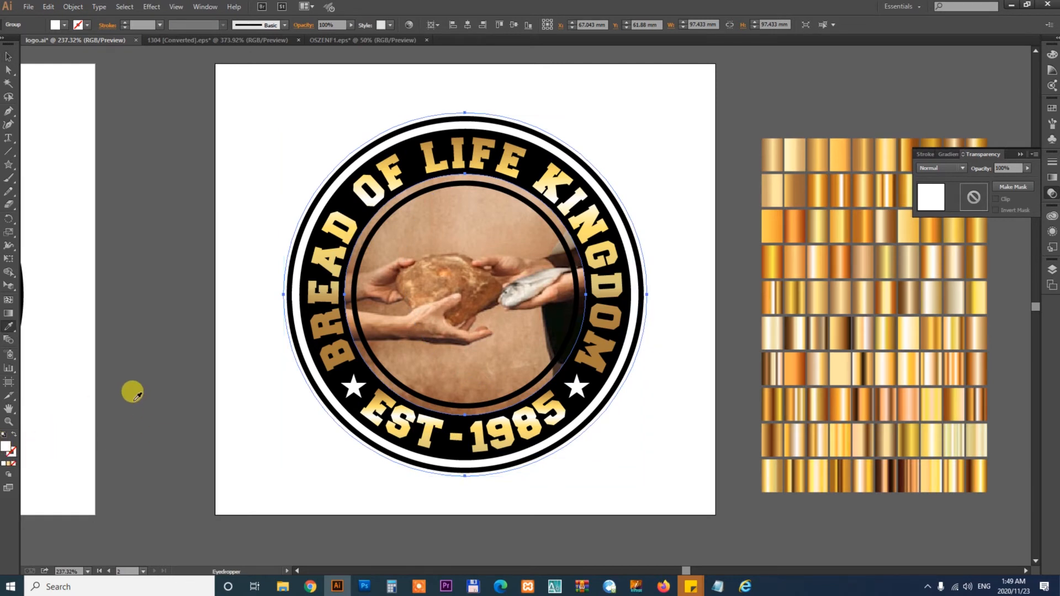
pyautogui.click(158, 364)
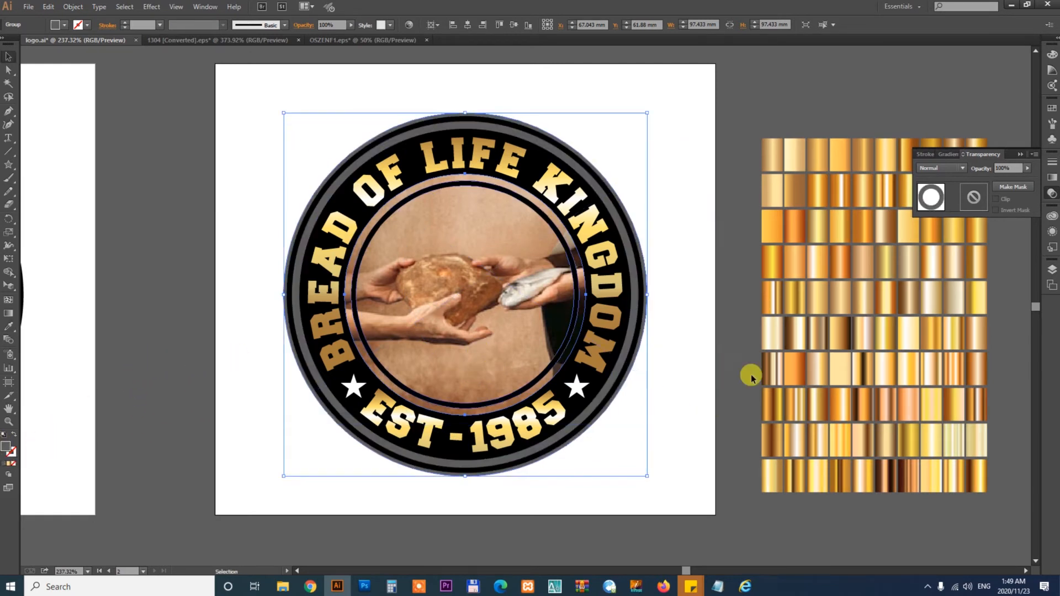
pyautogui.click(823, 289)
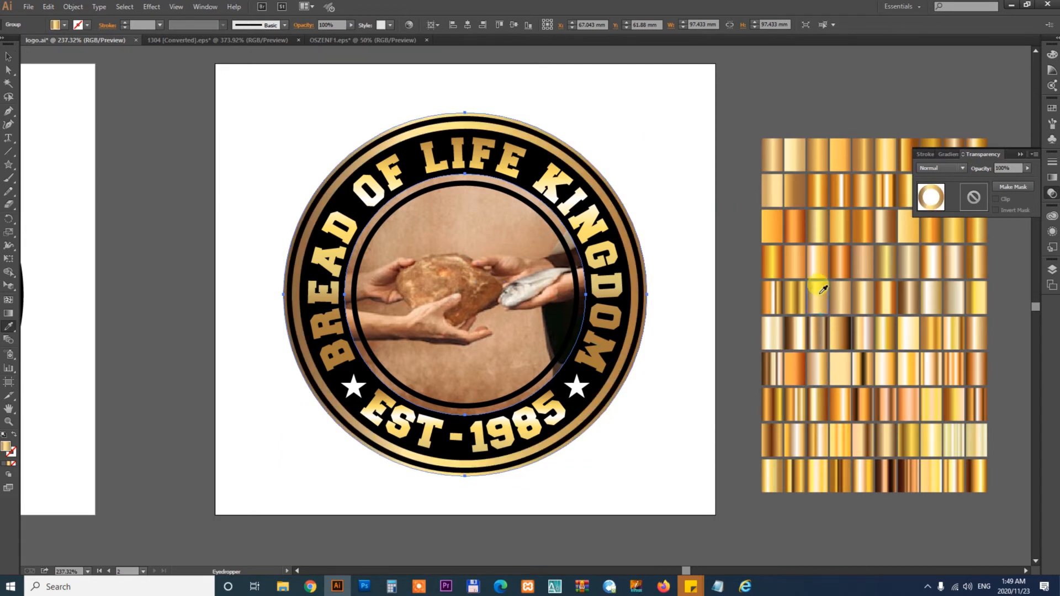
pyautogui.press('v')
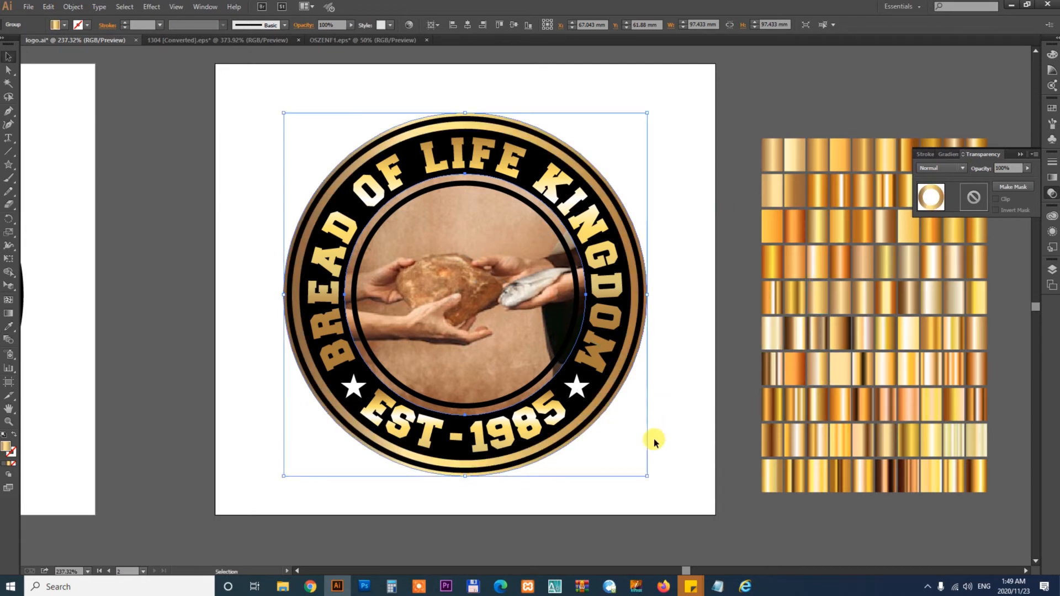
pyautogui.click(655, 440)
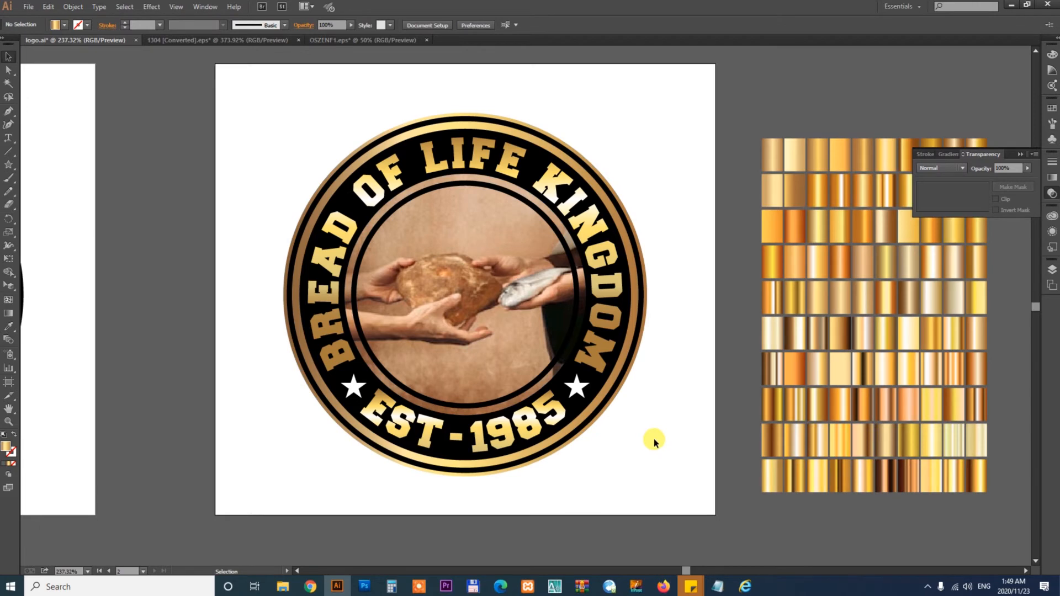
# - Duplicate the gold logo's artboard to a new artboard below it
pyautogui.hotkey('ctrl', '-')
pyautogui.hotkey('ctrl', '-')
pyautogui.moveTo(355, 383); pyautogui.dragTo(560, 321)
pyautogui.hotkey('ctrl', '-')
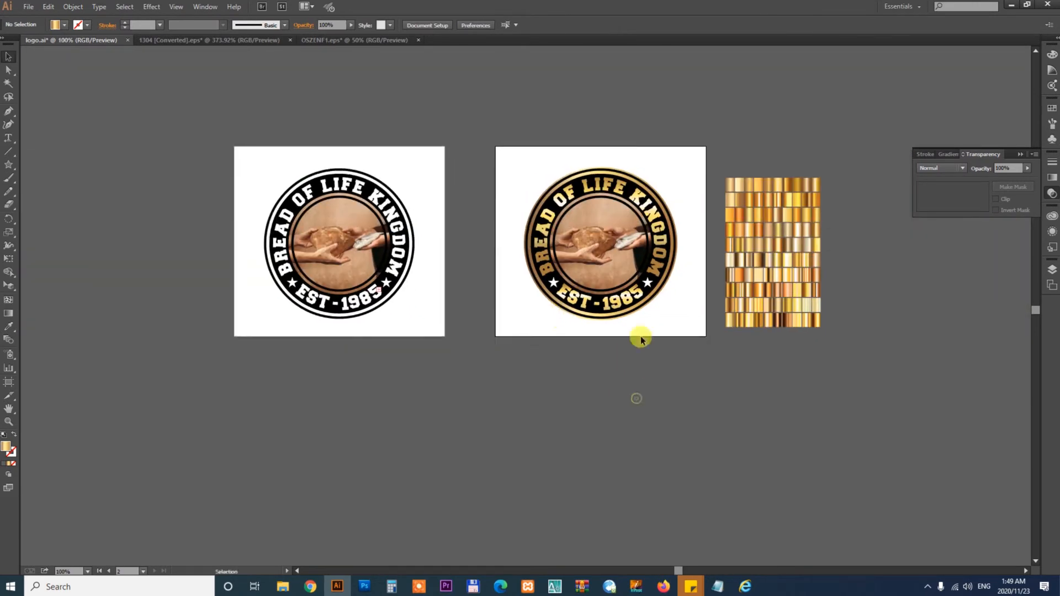
pyautogui.hotkey('shift', 'o')
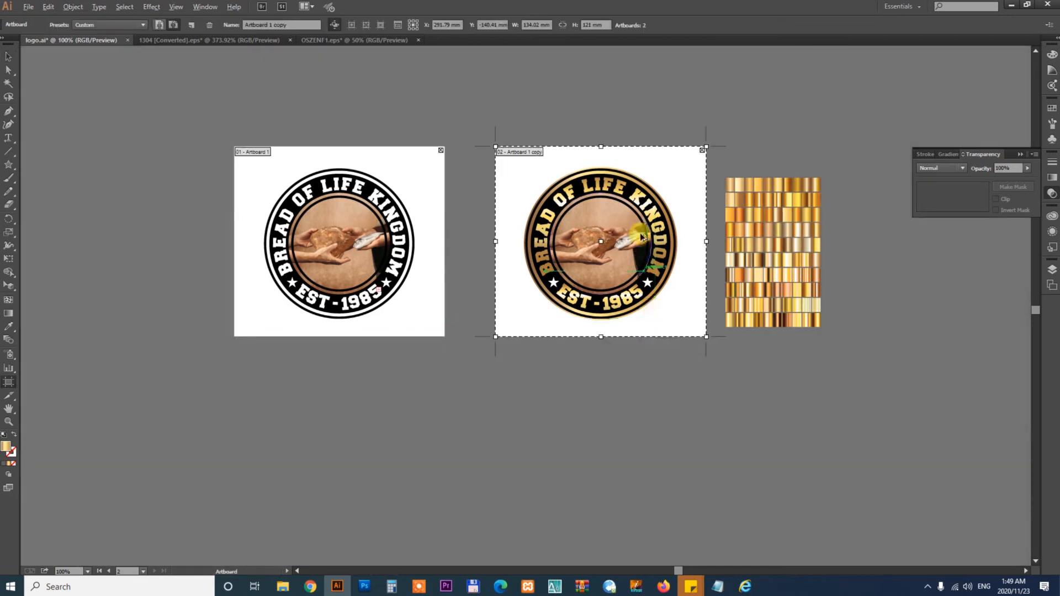
pyautogui.moveTo(633, 237); pyautogui.dragTo(630, 469)
pyautogui.press('Escape')
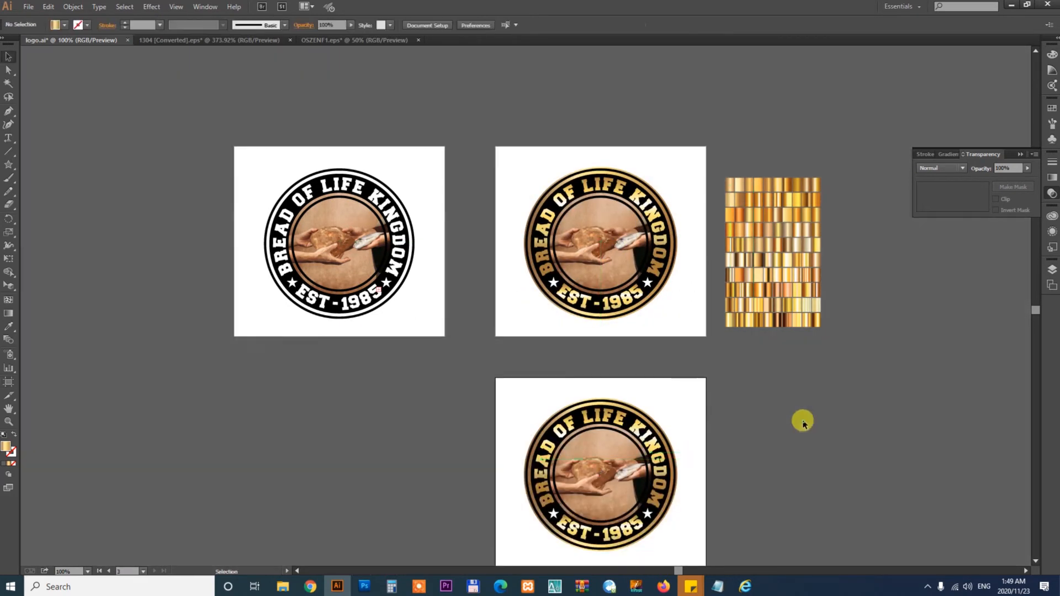
# - Draw a rectangle covering the copied artboard, fill it black and send it behind the logo as a background
pyautogui.scroll(-2, 773, 409)
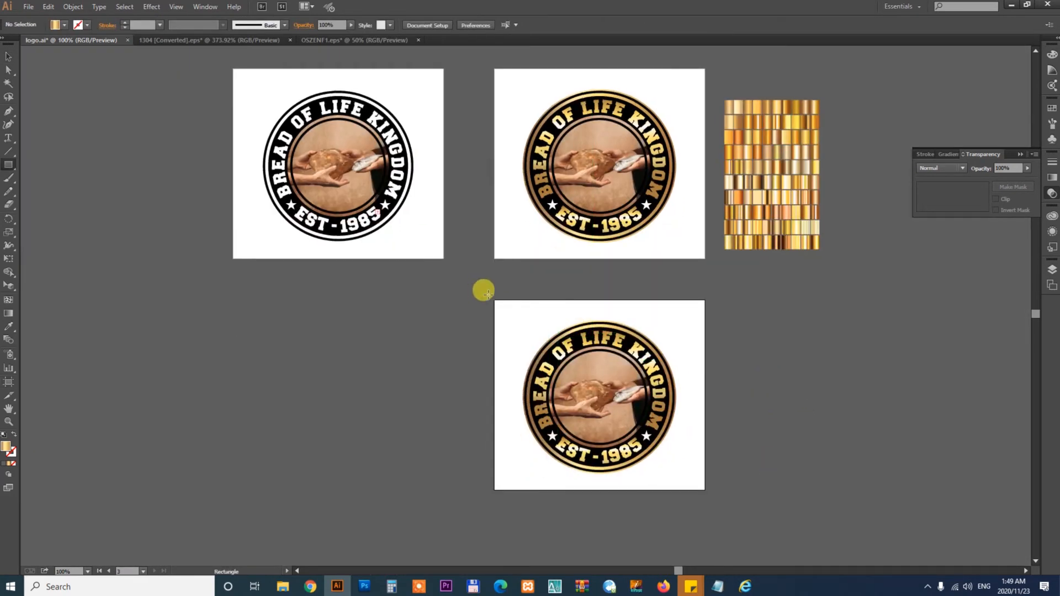
pyautogui.moveTo(495, 297); pyautogui.dragTo(705, 489)
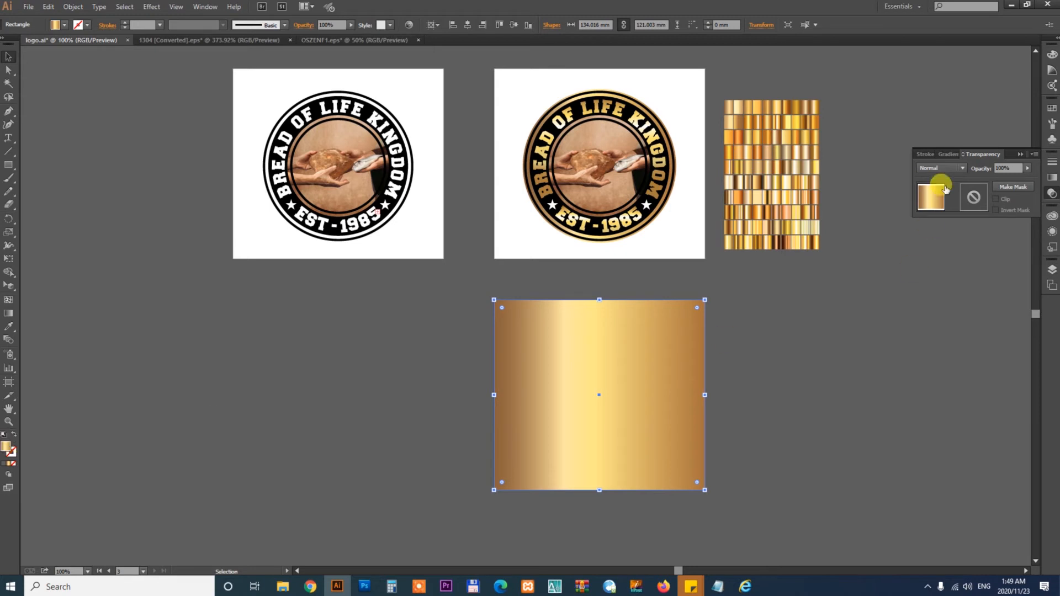
pyautogui.click(1053, 113)
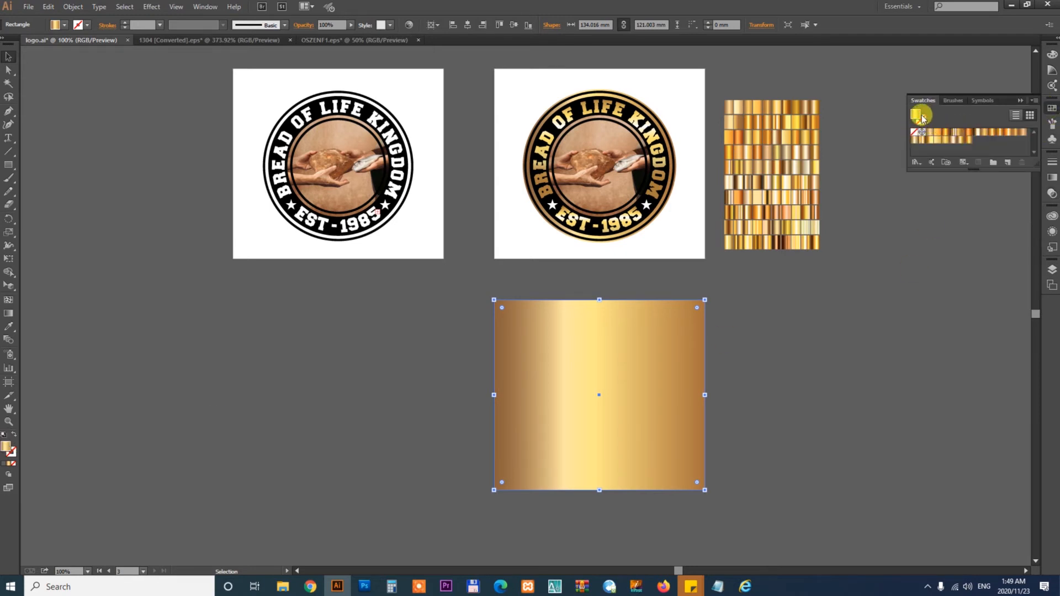
pyautogui.click(2, 465)
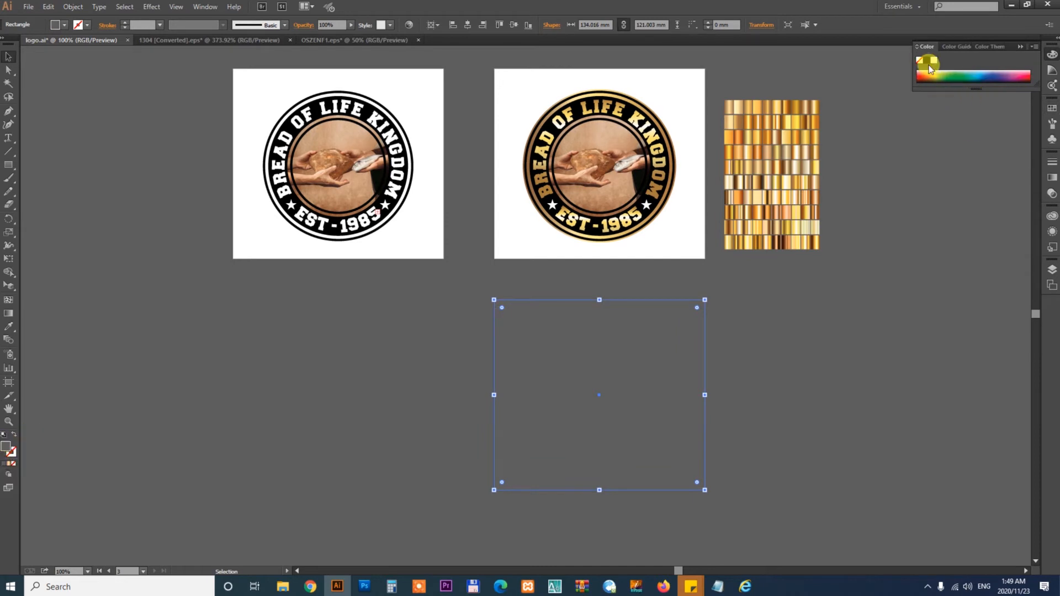
pyautogui.click(927, 61)
pyautogui.hotkey('ctrl', 'shift', '[')
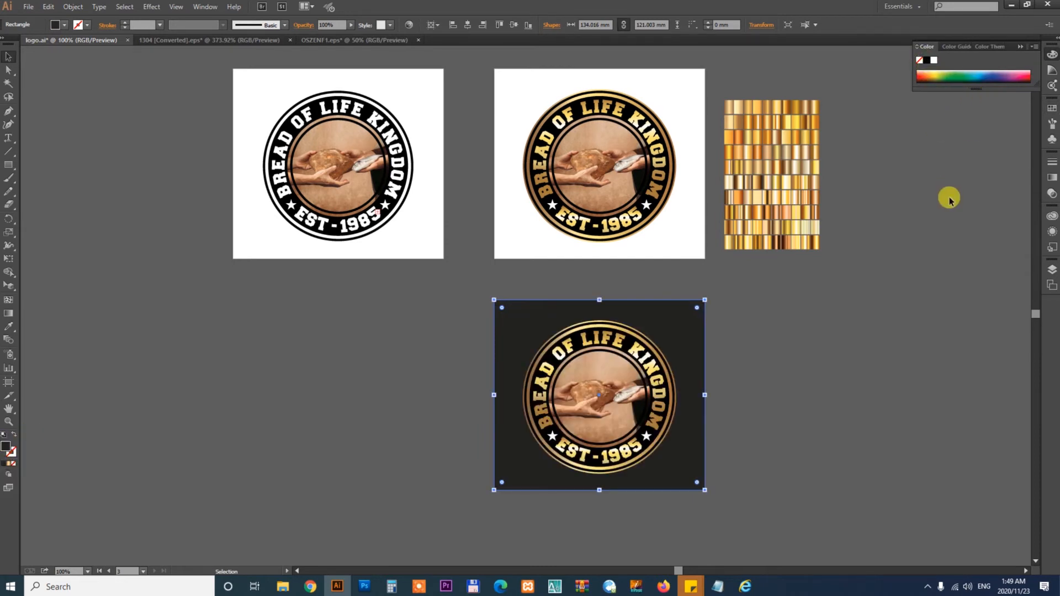
pyautogui.click(857, 399)
# - Duplicate the original white logo's artboard to a new artboard below it
pyautogui.hscroll(-3, 701, 387)
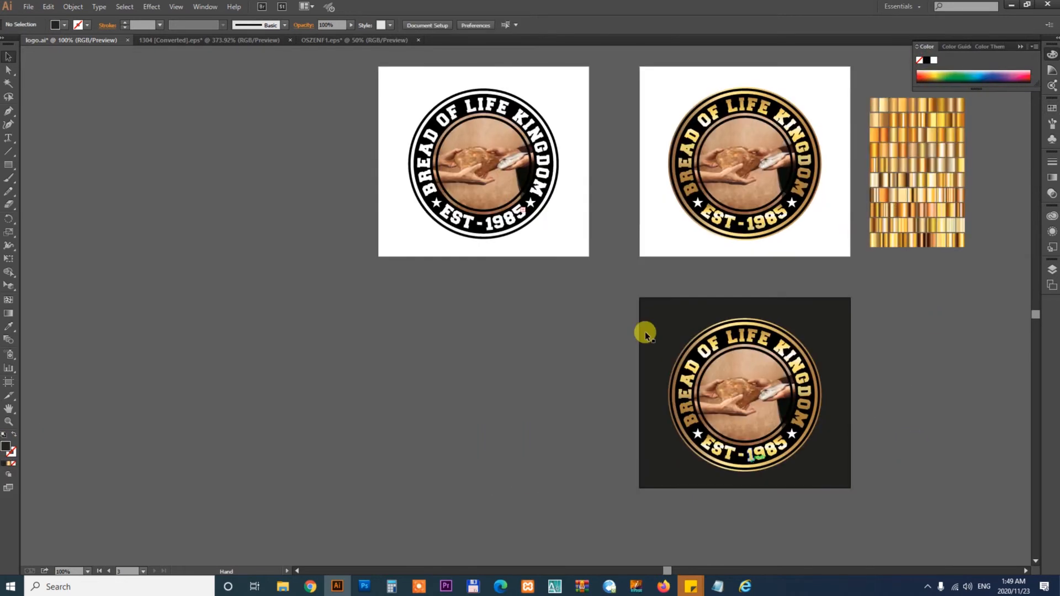
pyautogui.click(489, 186)
pyautogui.hotkey('shift', 'o')
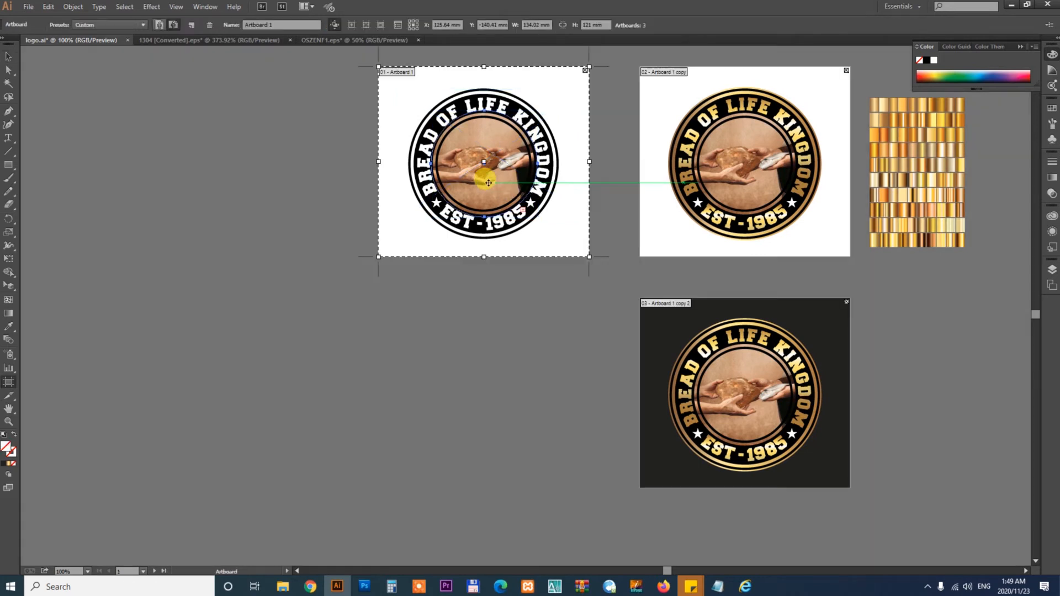
pyautogui.moveTo(495, 184); pyautogui.dragTo(505, 392)
pyautogui.press('v')
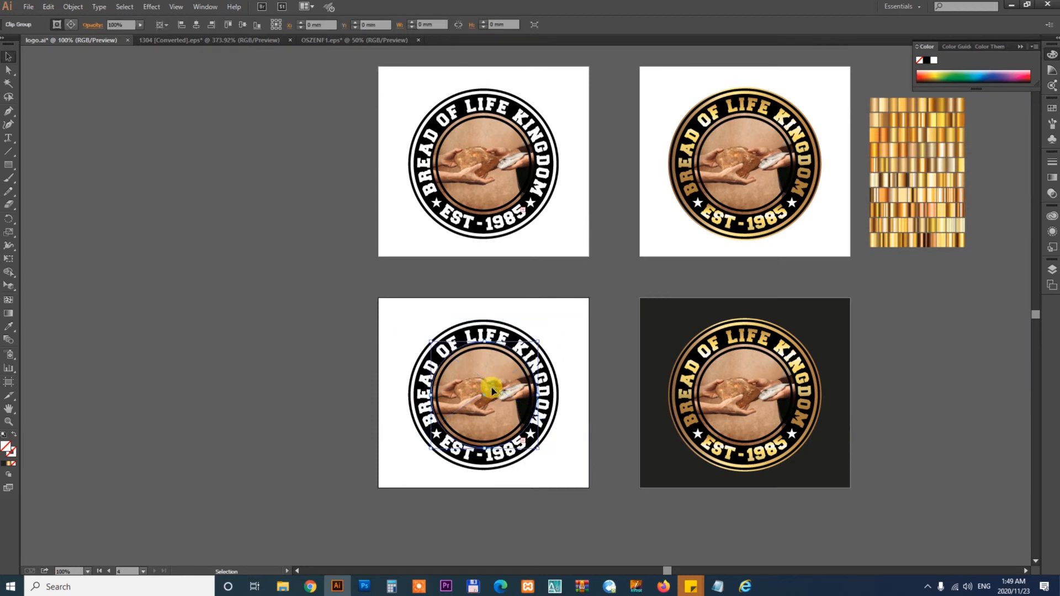
# - Relink the clipped photo in the duplicated white logo to IMG_1604.jpg
pyautogui.doubleClick(491, 395)
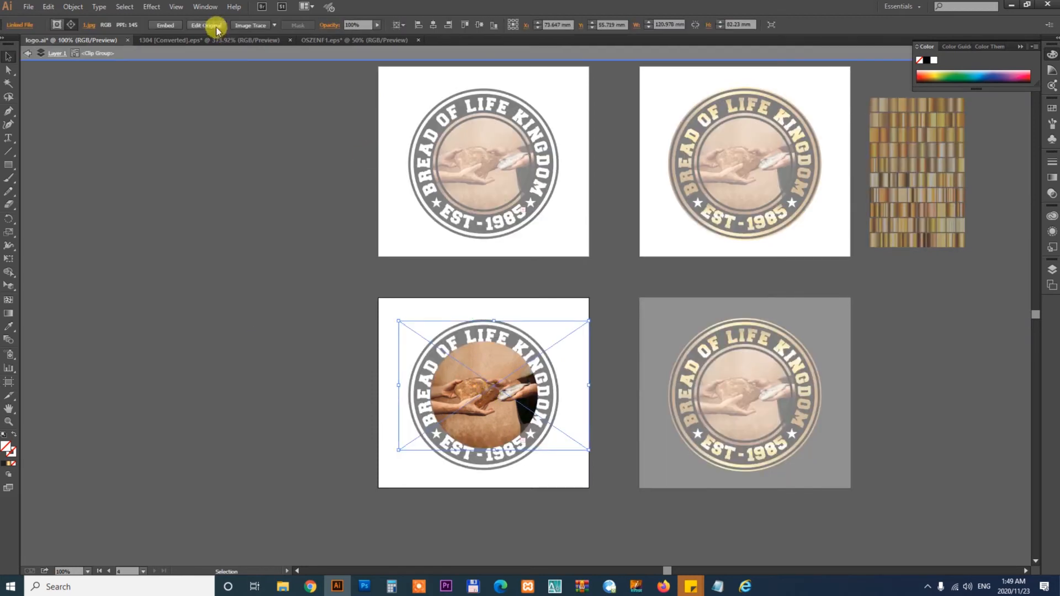
pyautogui.click(200, 7)
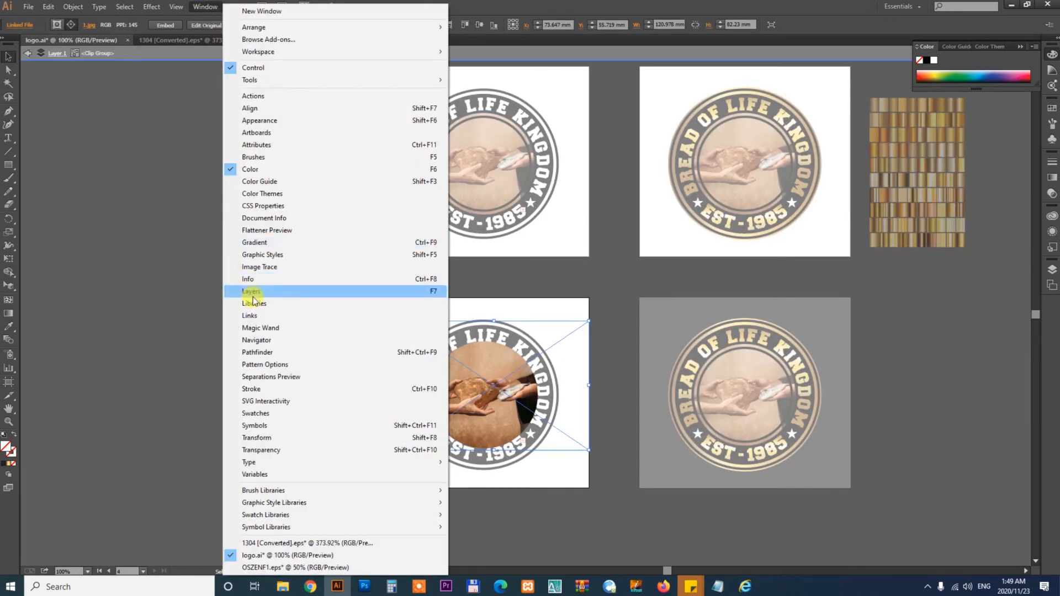
pyautogui.click(254, 315)
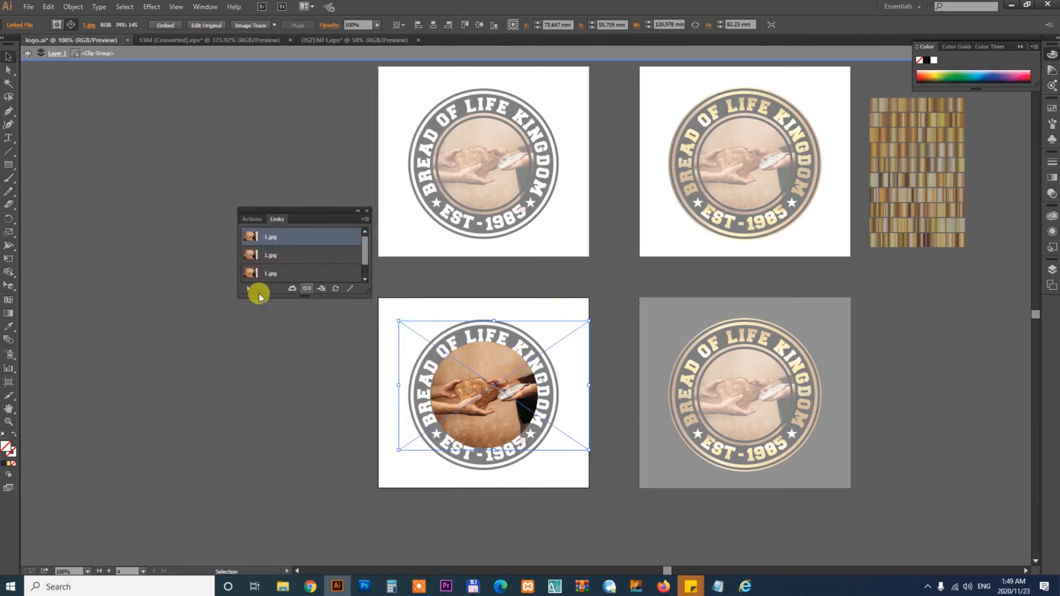
pyautogui.click(302, 293)
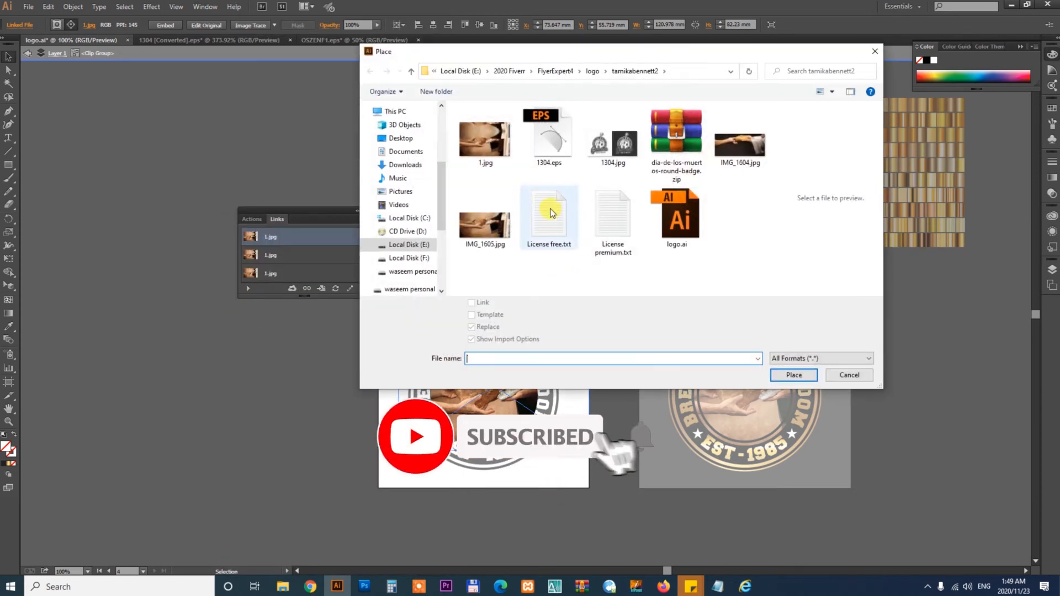
pyautogui.doubleClick(749, 148)
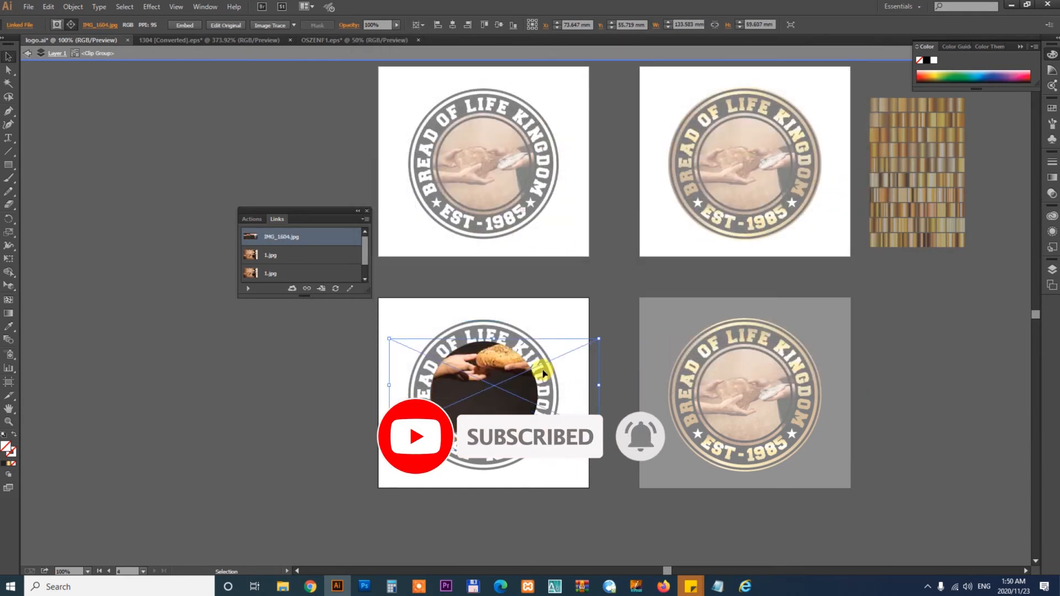
# - Scale and reposition the relinked bread photo inside the white logo's circle to about 103 × 46 mm
pyautogui.moveTo(543, 374); pyautogui.dragTo(545, 398)
pyautogui.moveTo(599, 457); pyautogui.dragTo(570, 444)
pyautogui.moveTo(538, 411); pyautogui.dragTo(528, 411)
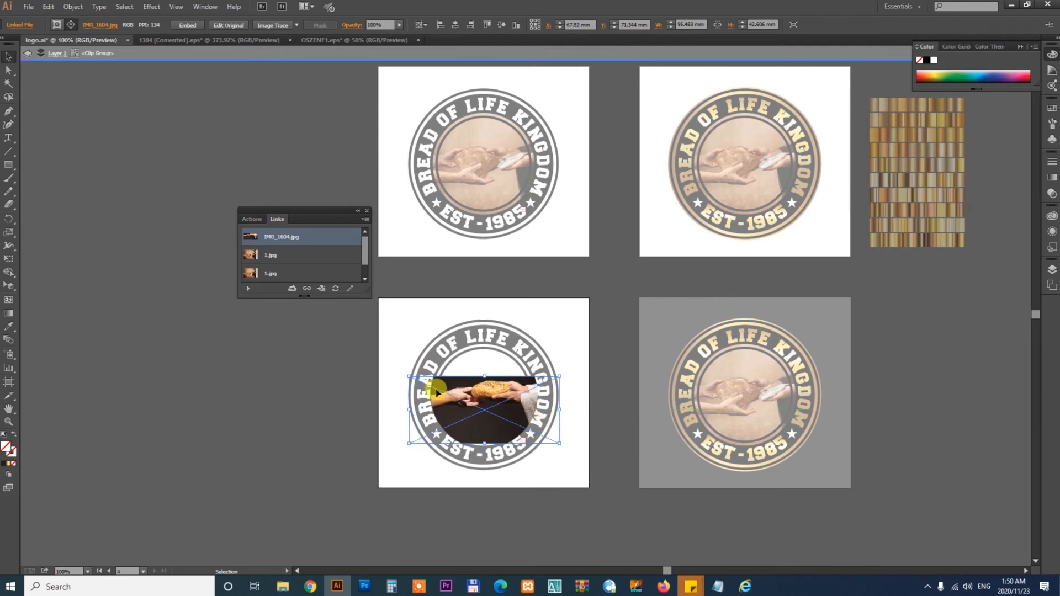
pyautogui.hotkey('ctrl', '0')
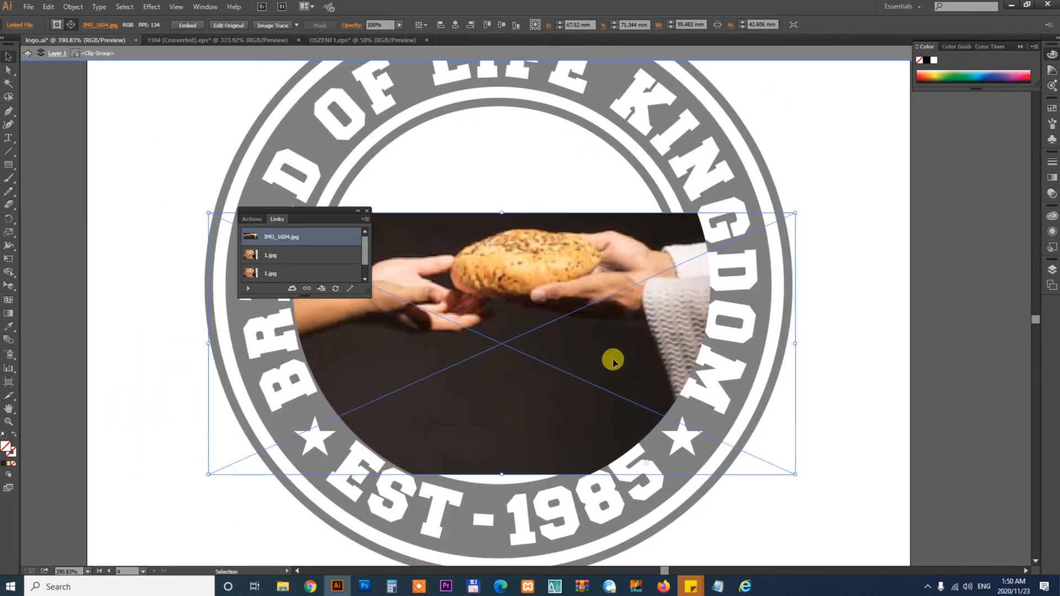
pyautogui.moveTo(614, 351); pyautogui.dragTo(597, 354)
pyautogui.moveTo(626, 342); pyautogui.dragTo(635, 355)
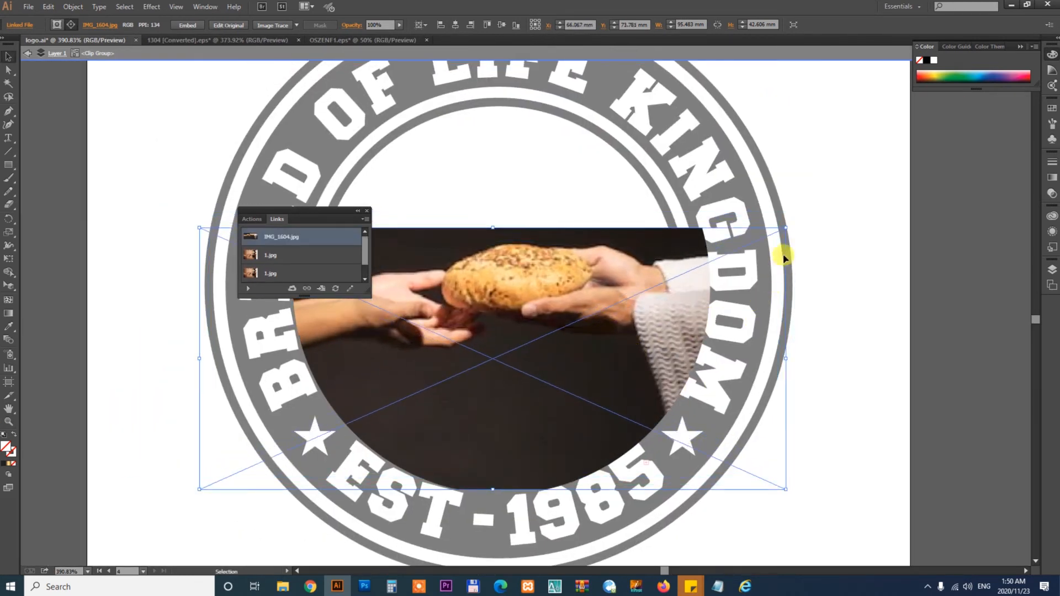
pyautogui.moveTo(785, 227)
pyautogui.mouseDown()
pyautogui.moveTo(800, 220)
pyautogui.moveTo(792, 228)
pyautogui.mouseUp()
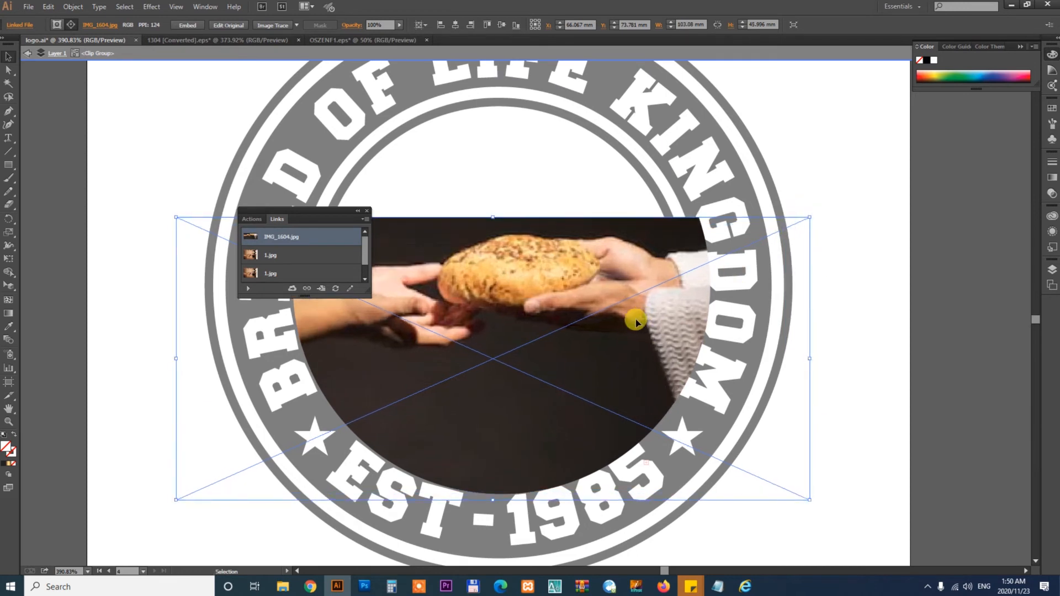
pyautogui.moveTo(636, 321); pyautogui.dragTo(628, 326)
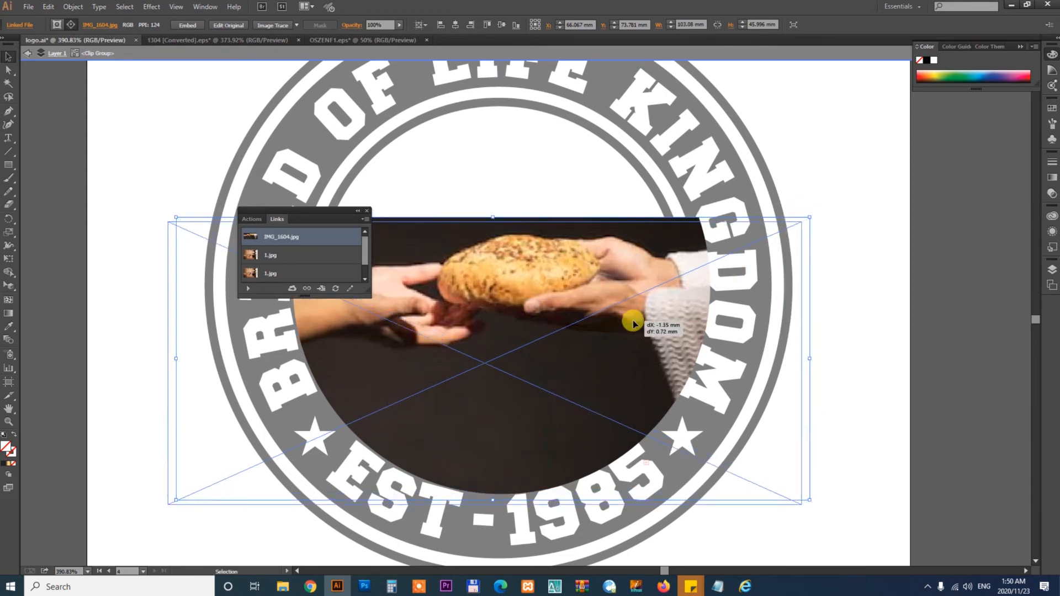
# - Draw a rectangle over the empty top of the circle and fill it with the photo's dark background colour
pyautogui.click(367, 211)
pyautogui.moveTo(562, 247); pyautogui.dragTo(564, 351)
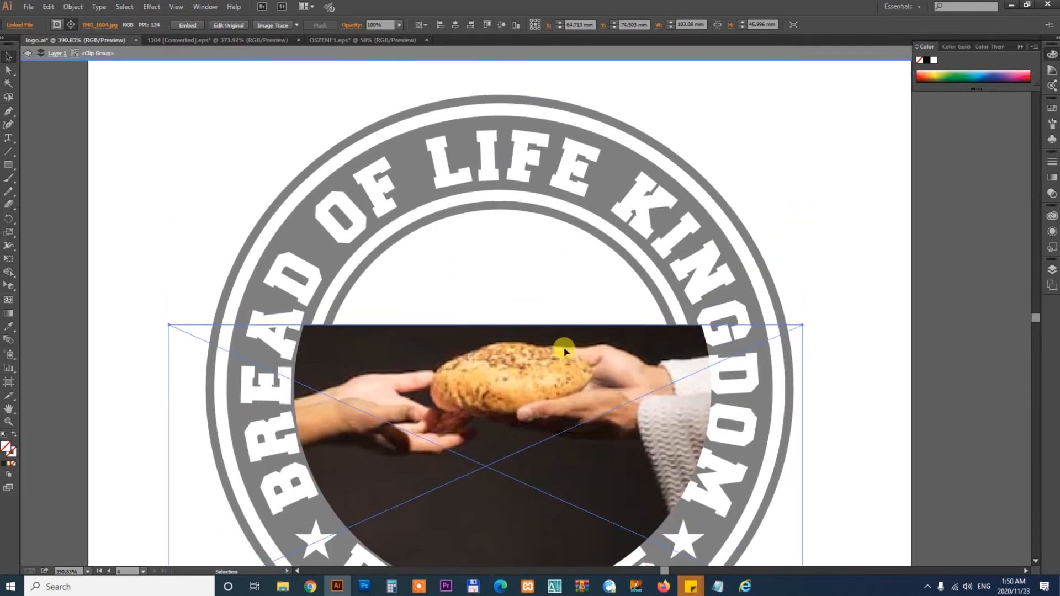
pyautogui.press('m')
pyautogui.moveTo(264, 163); pyautogui.dragTo(766, 327)
pyautogui.press('i')
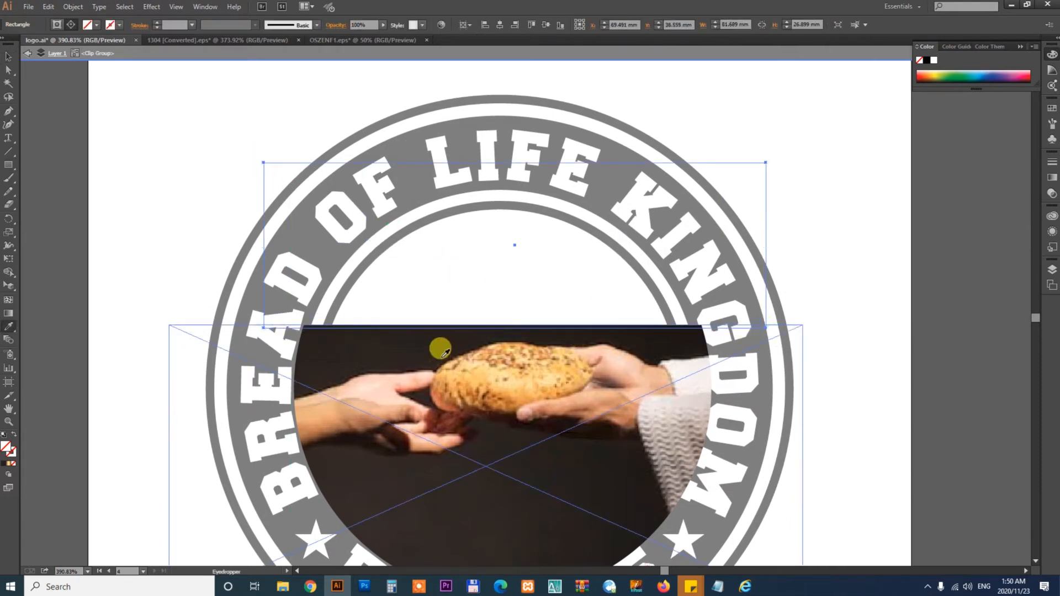
pyautogui.click(423, 331)
pyautogui.press('v')
pyautogui.press('Escape')
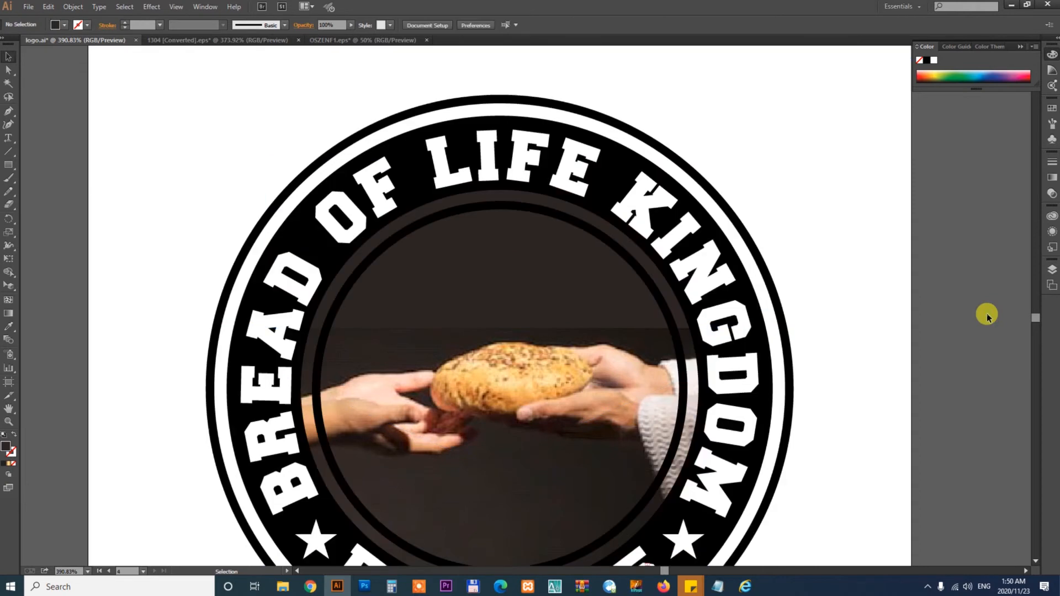
# - Delete the added dark rectangle from the clip group
pyautogui.click(492, 272)
pyautogui.doubleClick(511, 277)
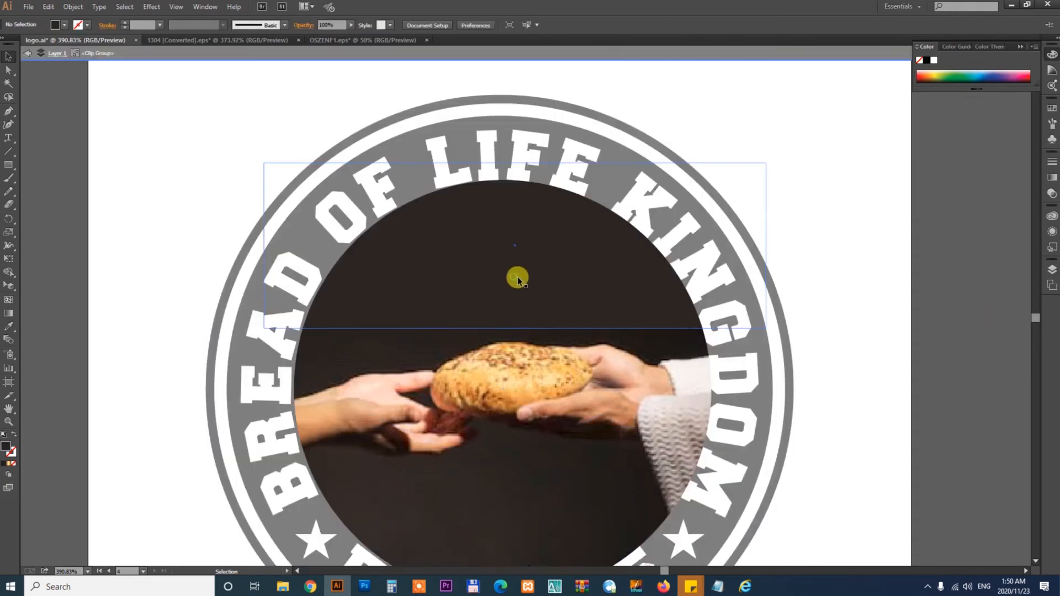
pyautogui.press('Delete')
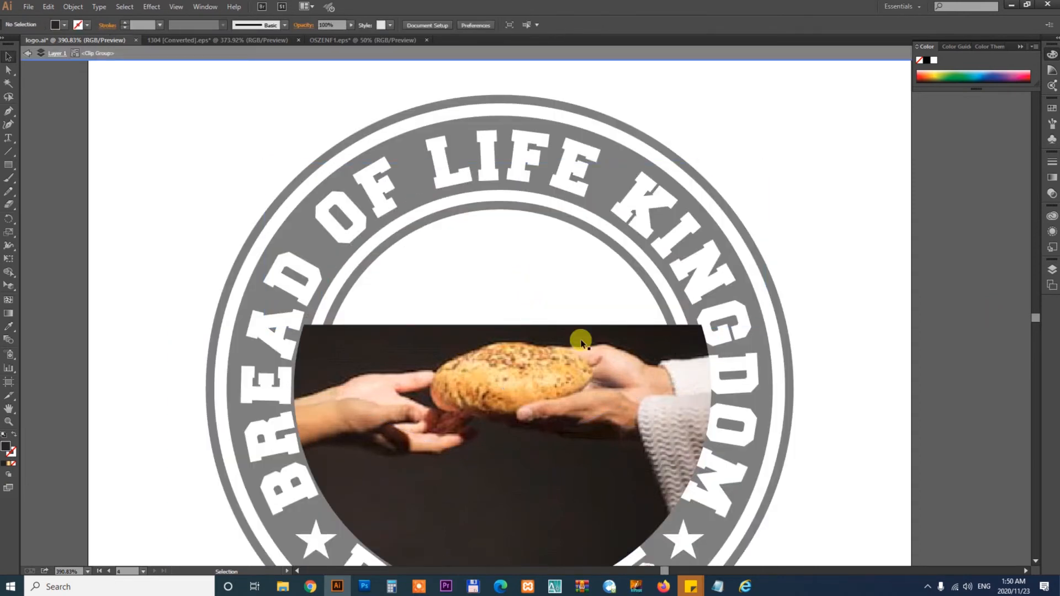
pyautogui.press('Escape')
# - Open IMG_1604.jpg from the project folder in Photoshop
pyautogui.hotkey('ctrl', '-')
pyautogui.hotkey('ctrl', '-')
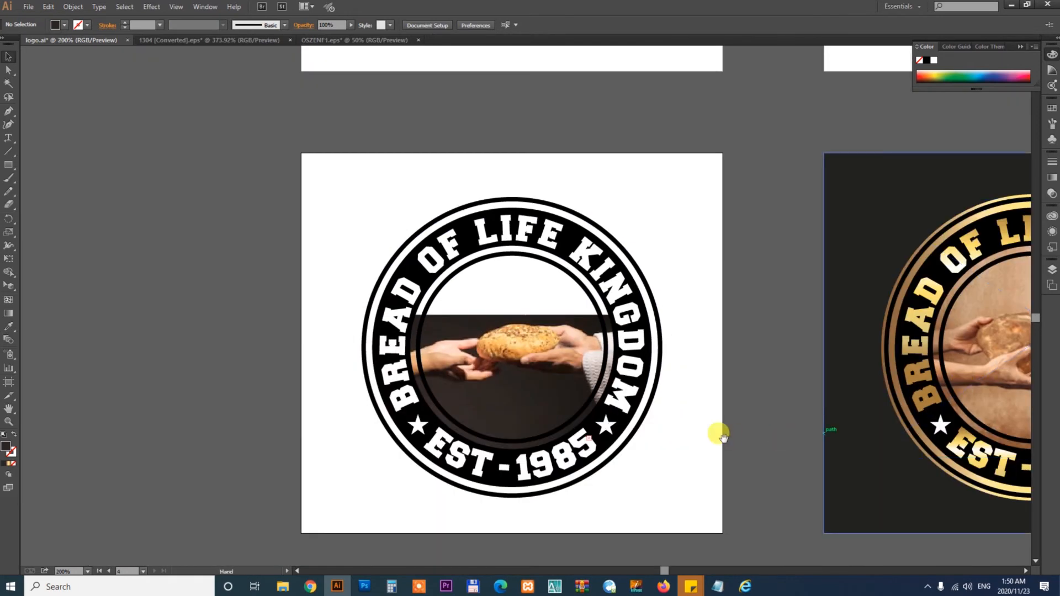
pyautogui.scroll(-1, 717, 433)
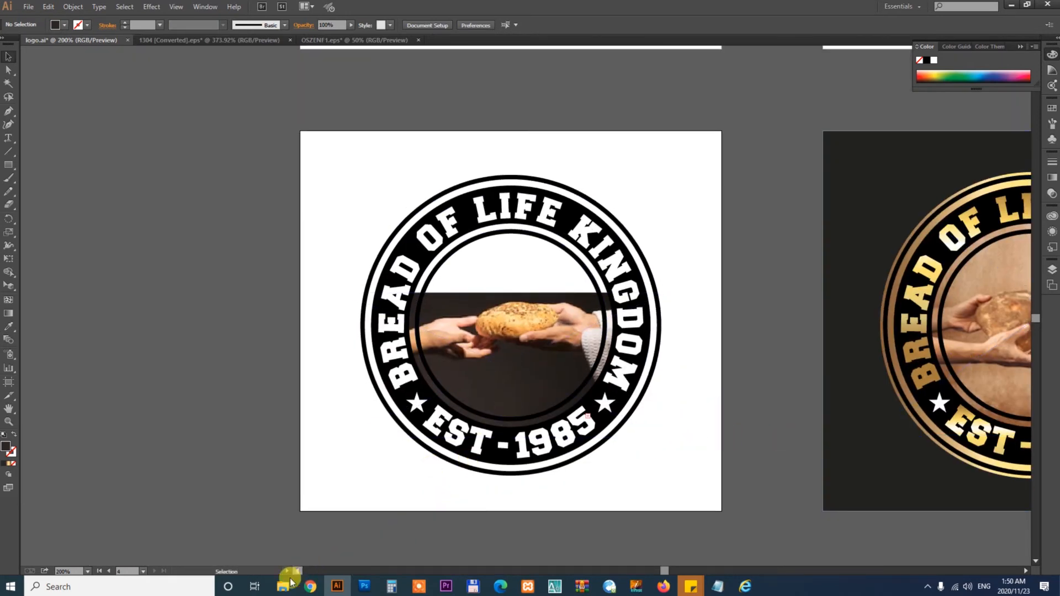
pyautogui.moveTo(282, 586)
pyautogui.click(223, 543)
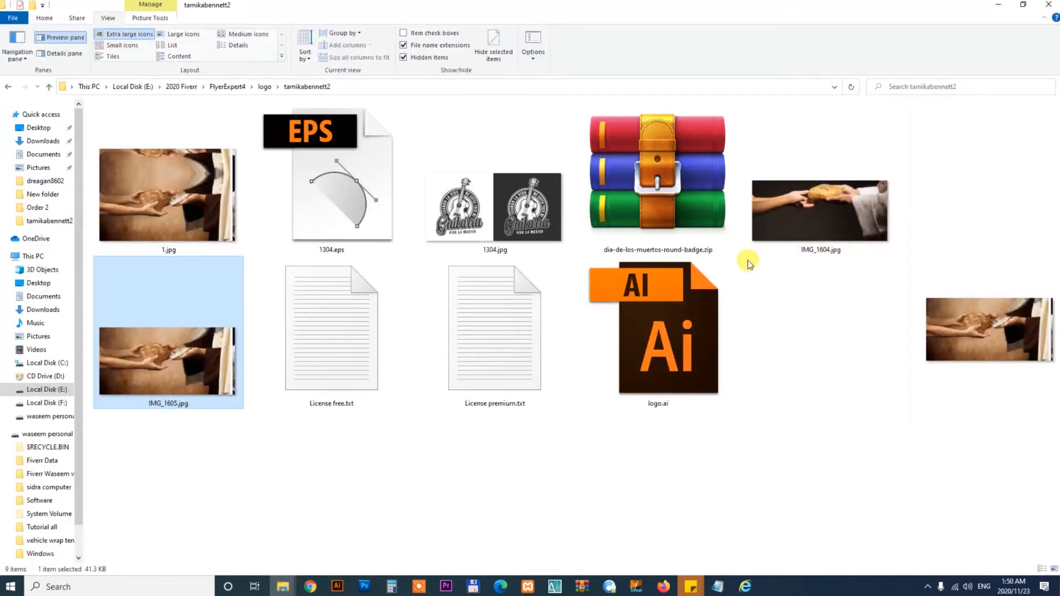
pyautogui.moveTo(810, 225); pyautogui.dragTo(663, 28)
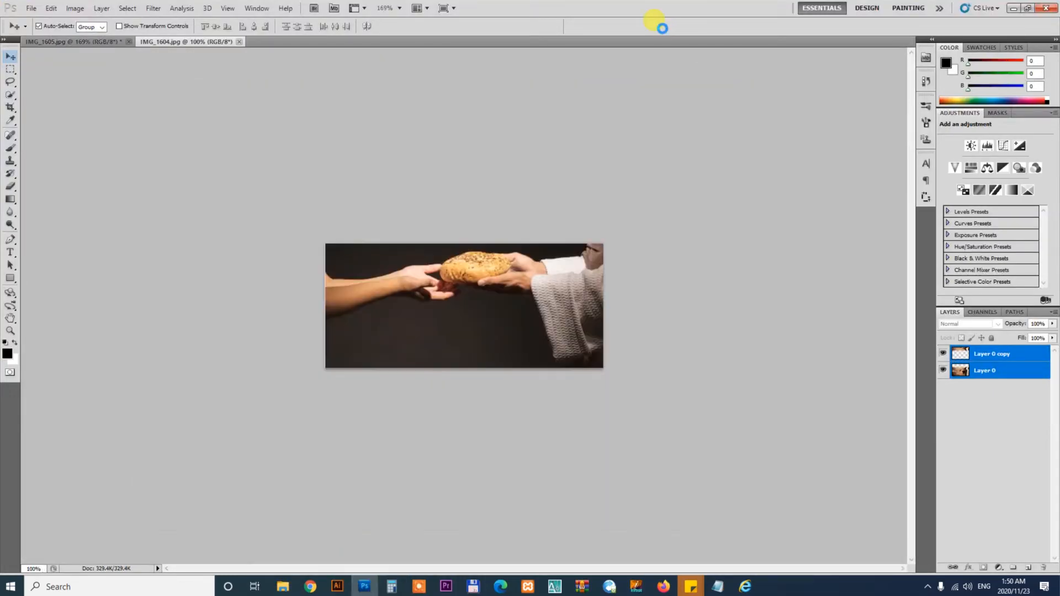
# - Convert the photo's locked background into an editable Layer 0
pyautogui.press('c')
pyautogui.moveTo(185, 159); pyautogui.dragTo(770, 459)
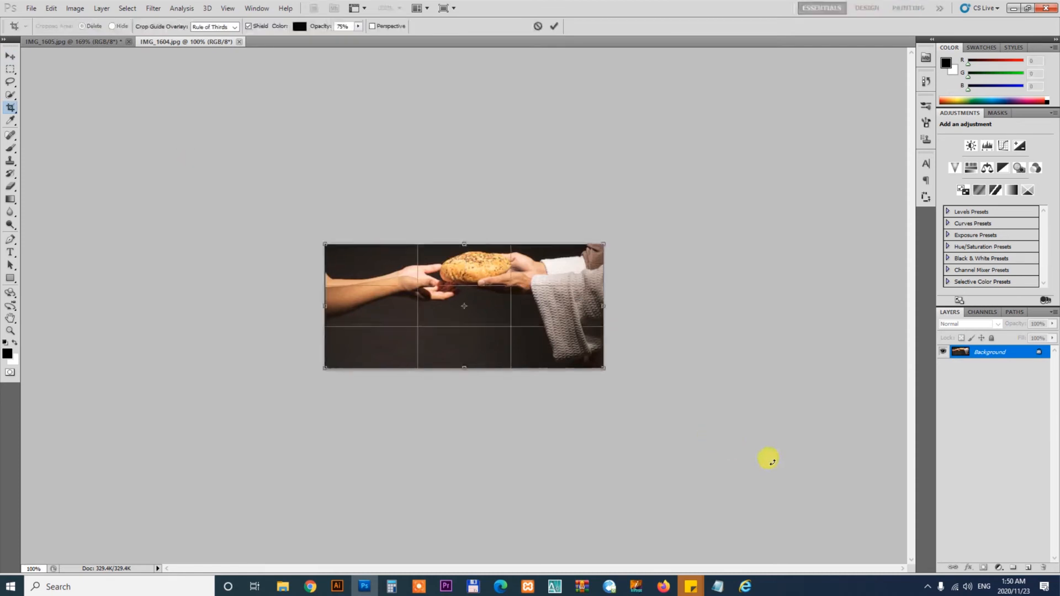
pyautogui.press('Return')
pyautogui.doubleClick(1004, 352)
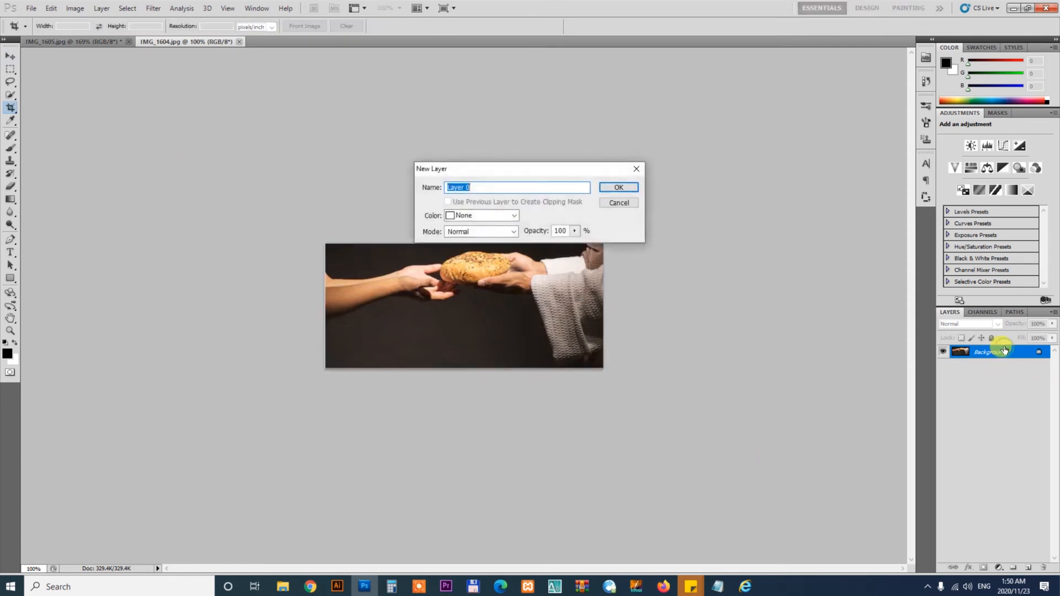
pyautogui.press('Return')
# - Crop outward to extend the canvas upward above the photo
pyautogui.moveTo(516, 388); pyautogui.dragTo(767, 459)
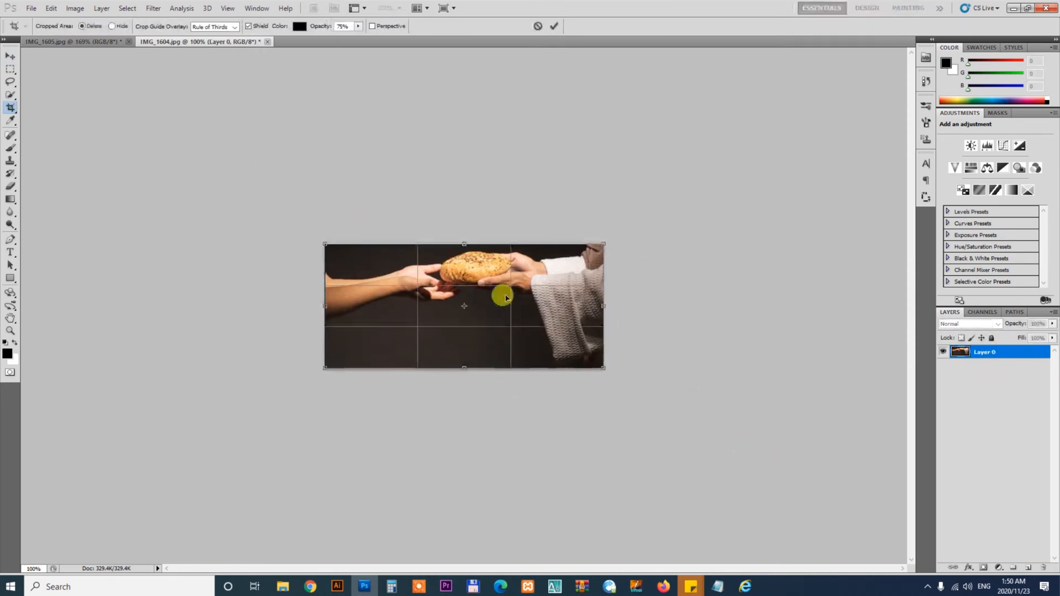
pyautogui.moveTo(464, 245); pyautogui.dragTo(468, 162)
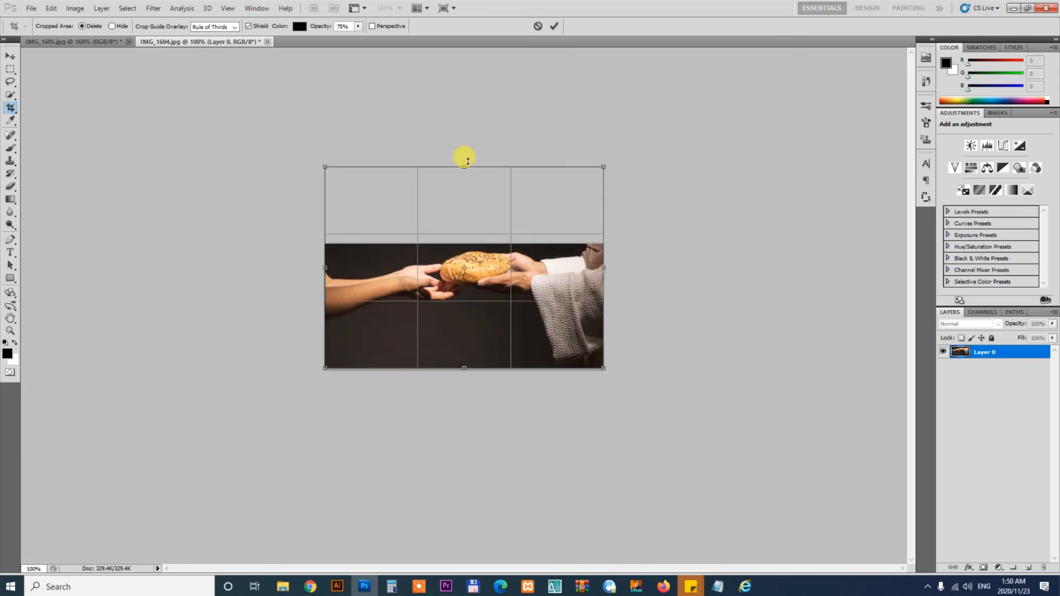
pyautogui.press('Return')
# - Select a thin strip of dark background at the photo's top and stretch it upward to fill the empty canvas
pyautogui.press('v')
pyautogui.hotkey('ctrl', '0')
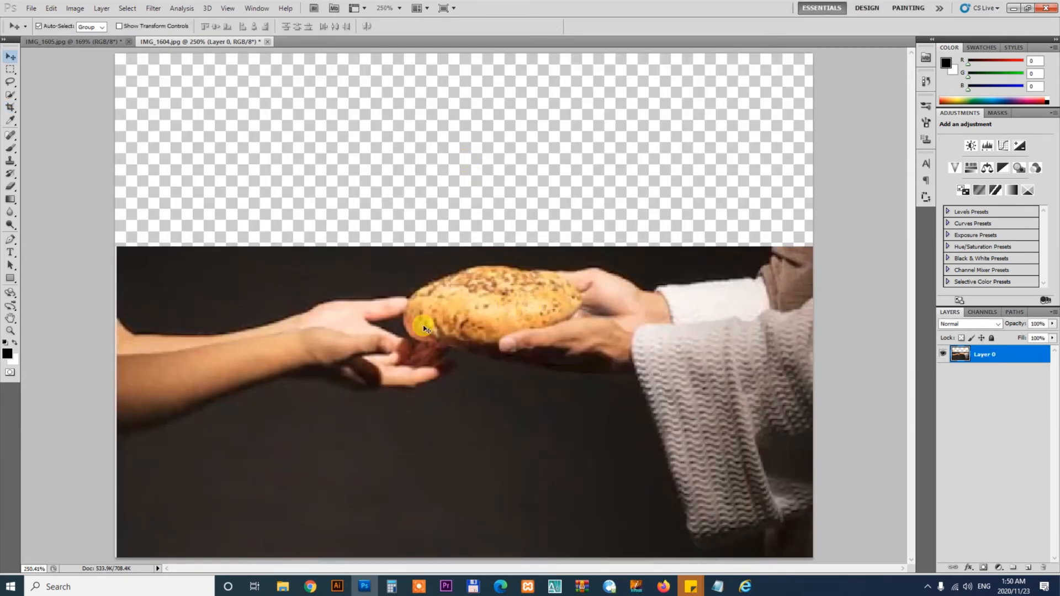
pyautogui.press('m')
pyautogui.moveTo(883, 232); pyautogui.dragTo(882, 256)
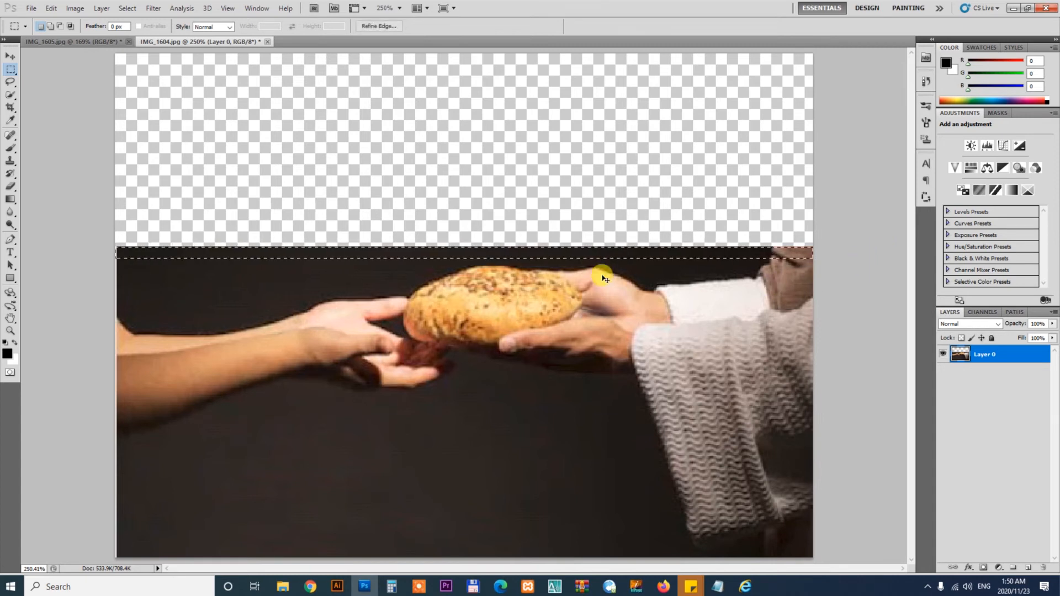
pyautogui.hotkey('ctrl', 't')
pyautogui.moveTo(465, 246); pyautogui.dragTo(473, 52)
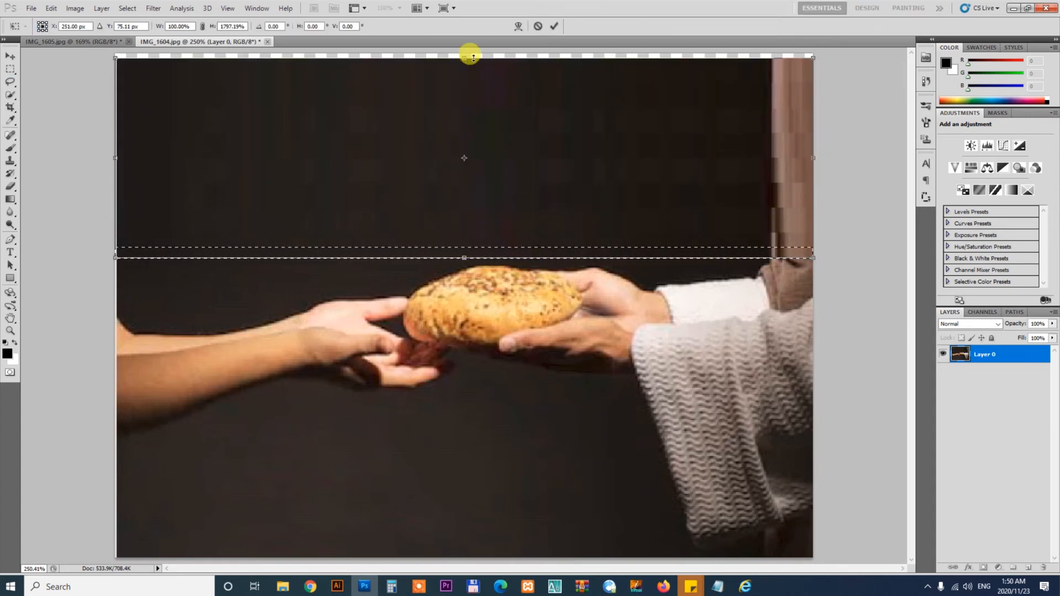
pyautogui.press('Return')
pyautogui.press('v')
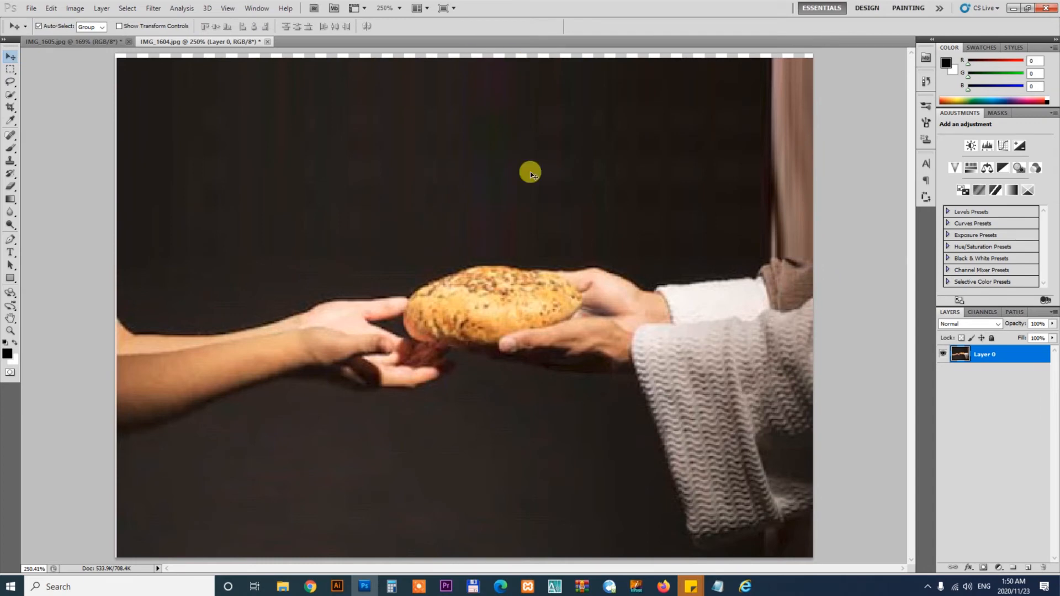
# - Save the extended image as a JPEG named 2.jpg at Maximum quality
pyautogui.click(23, 9)
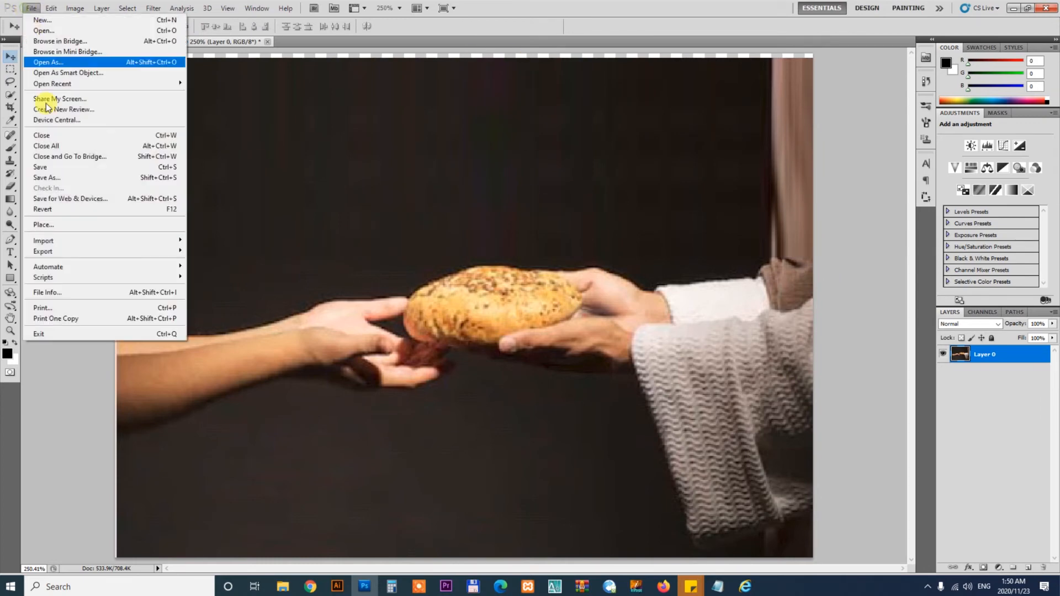
pyautogui.click(41, 172)
pyautogui.click(522, 294)
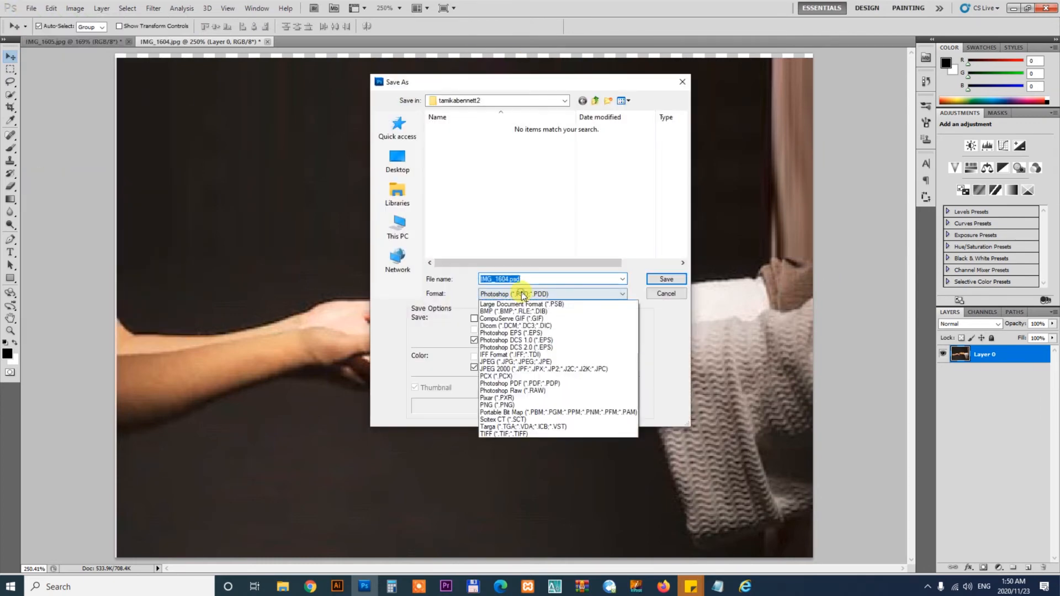
pyautogui.click(508, 371)
pyautogui.write('1')
pyautogui.press('Return')
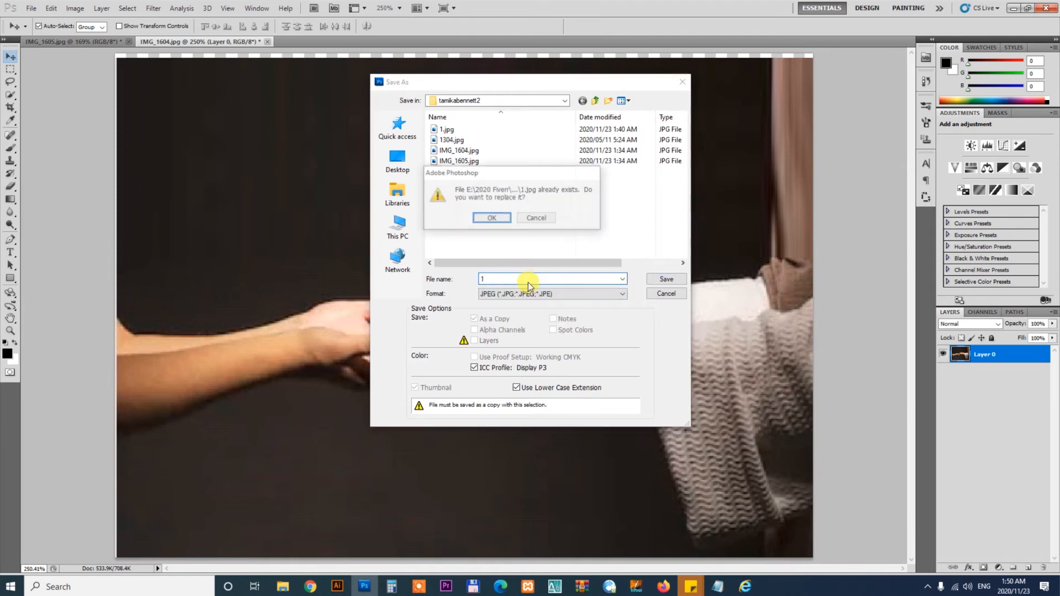
pyautogui.click(538, 218)
pyautogui.press('Return')
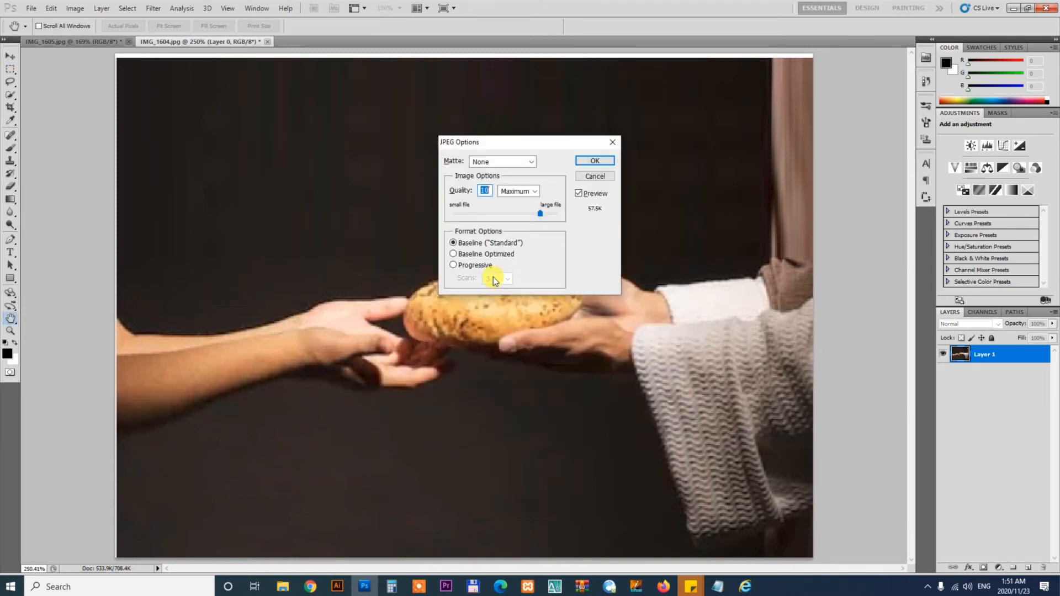
pyautogui.press('Return')
# - Isolate the clipped photo in the white logo and open the Info panel
pyautogui.click(334, 591)
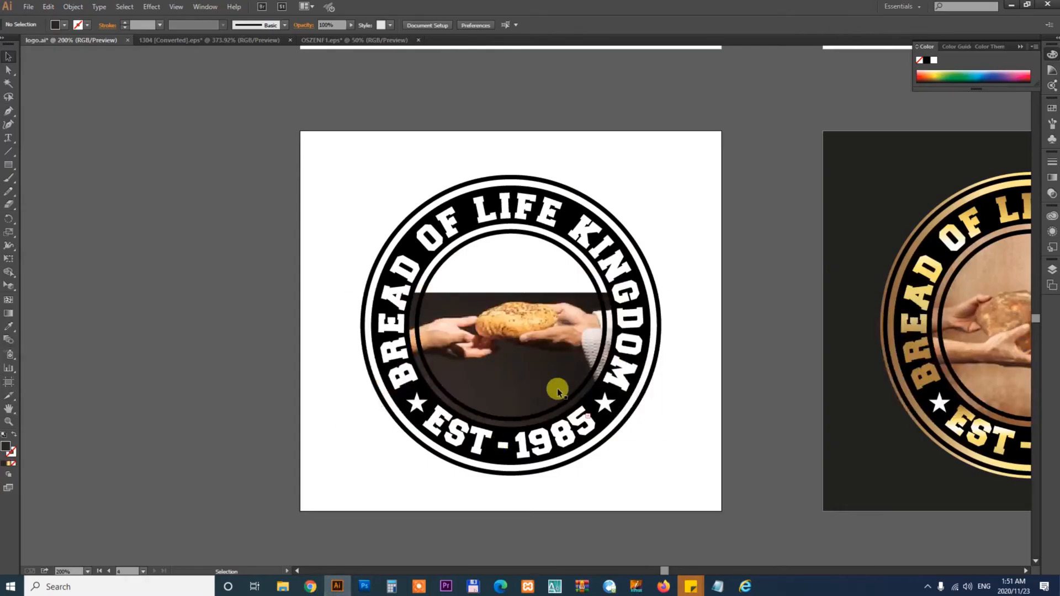
pyautogui.click(556, 386)
pyautogui.rightClick(544, 325)
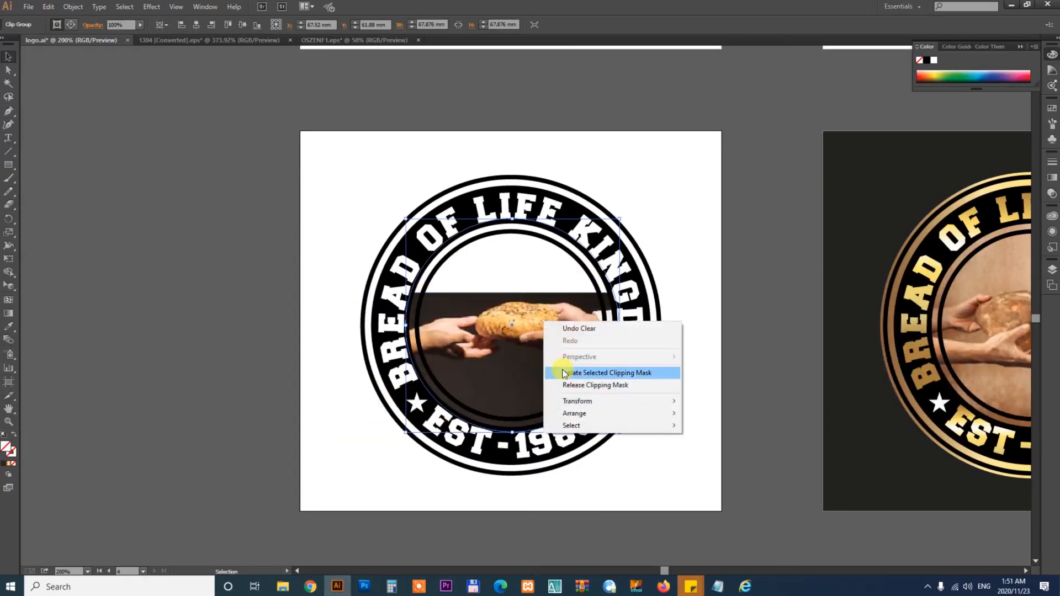
pyautogui.click(555, 370)
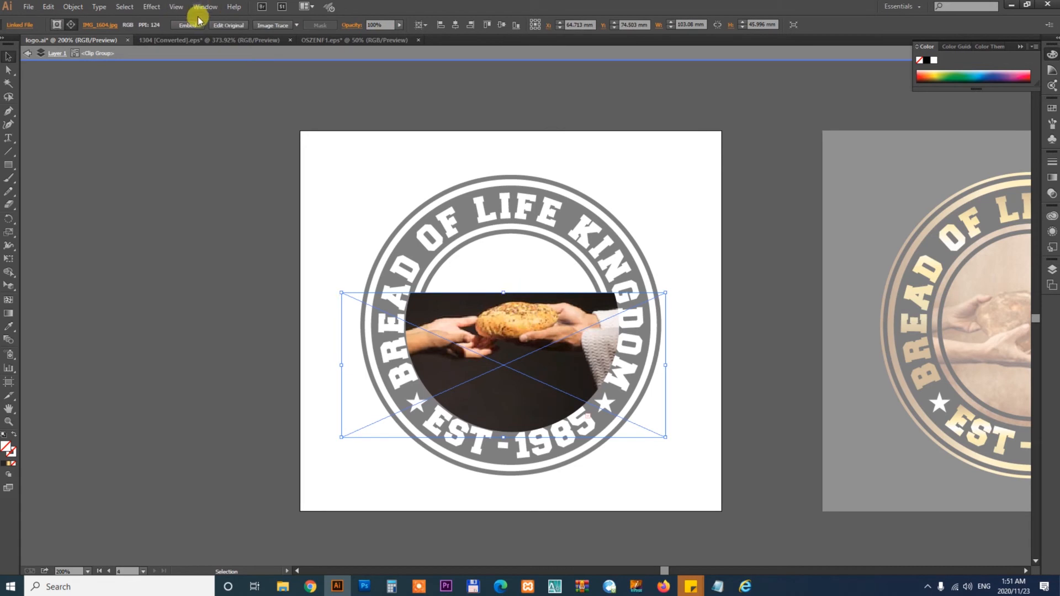
pyautogui.click(202, 10)
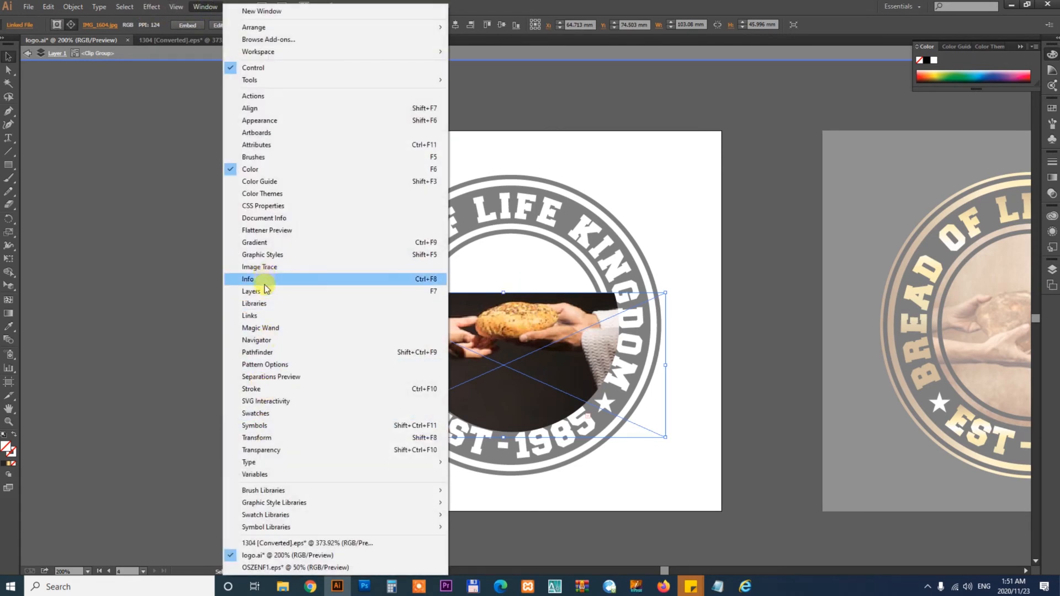
pyautogui.click(266, 280)
# - Relink the clipped photo to 2.jpg
pyautogui.click(219, 8)
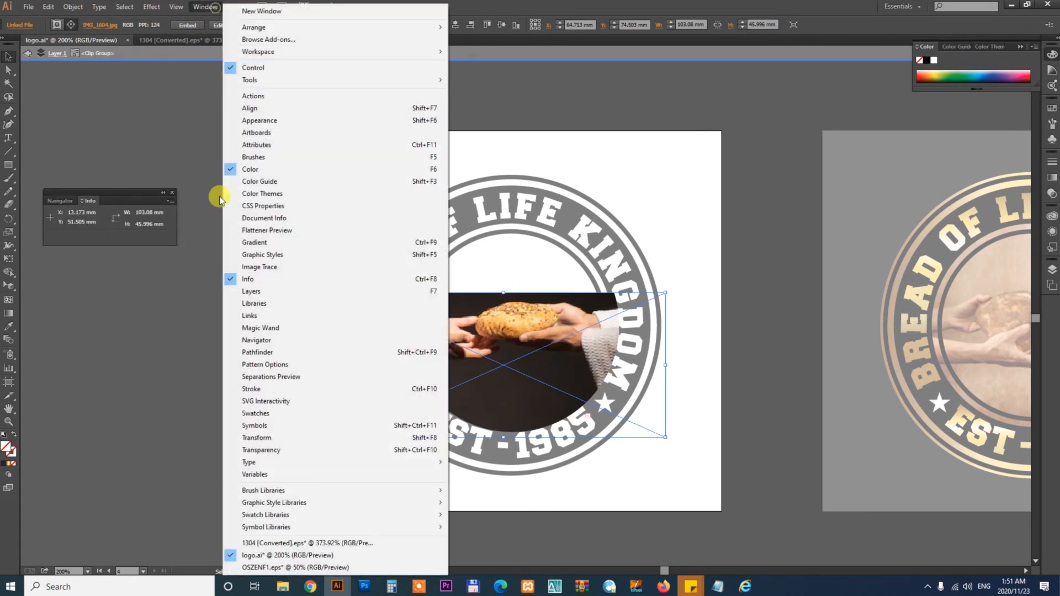
pyautogui.click(281, 315)
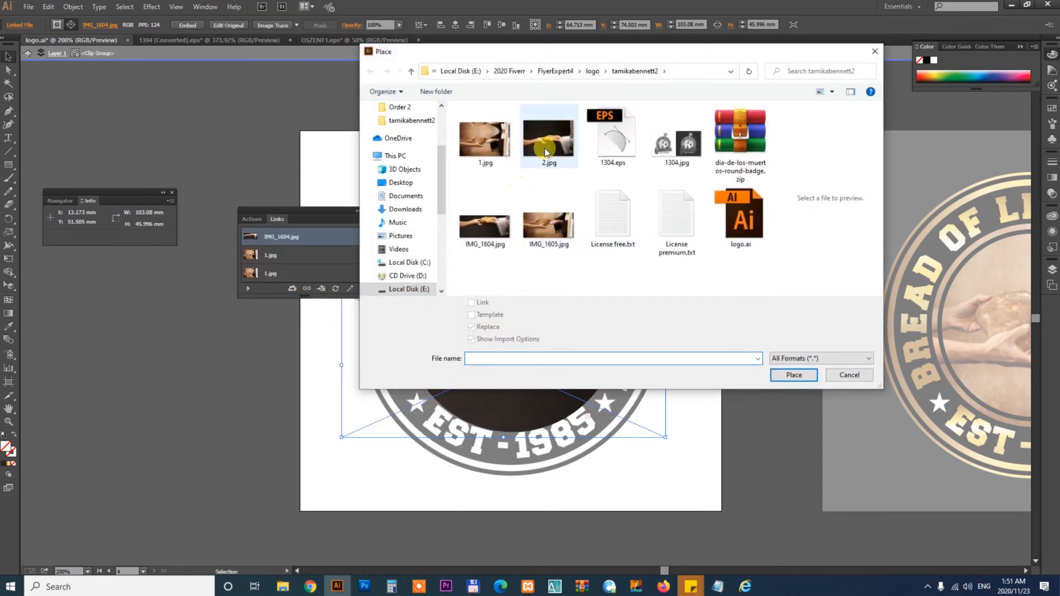
pyautogui.doubleClick(552, 143)
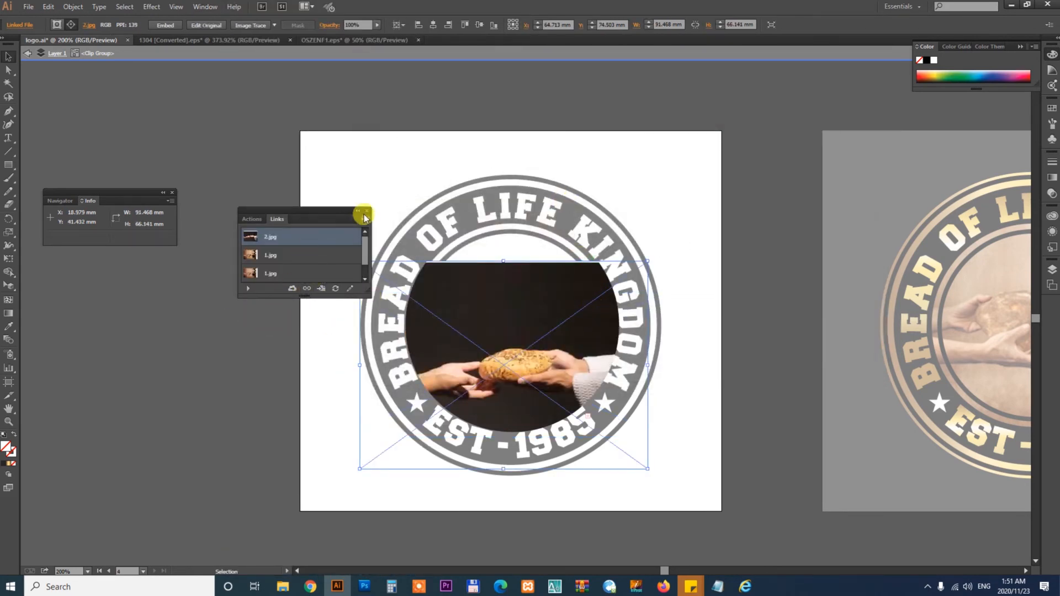
# - Enlarge and position the 2.jpg photo to fill the logo's circle, about 101 × 73 mm
pyautogui.click(366, 214)
pyautogui.moveTo(525, 327); pyautogui.dragTo(539, 286)
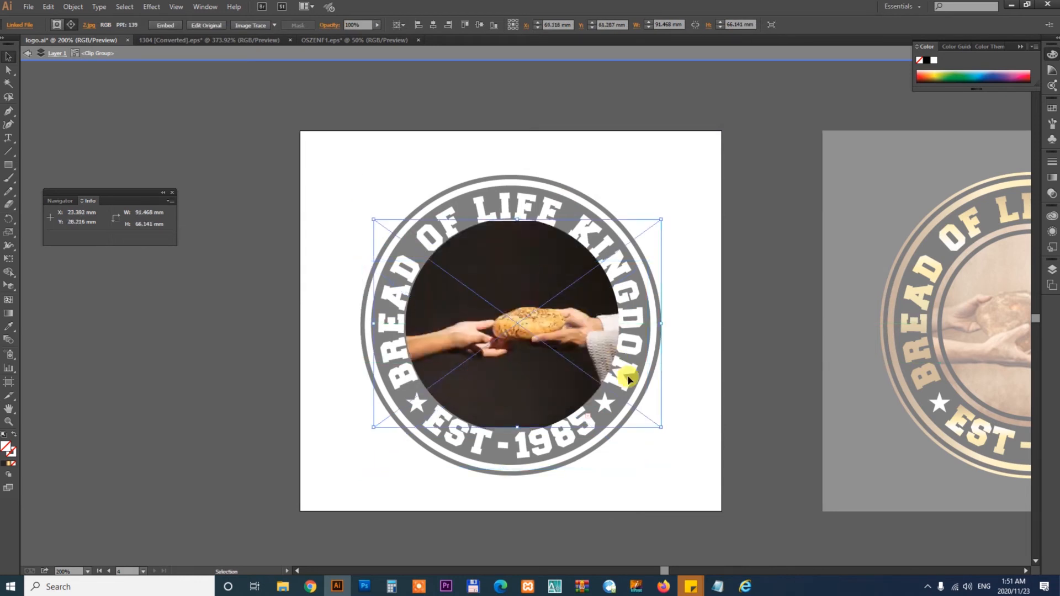
pyautogui.moveTo(659, 427); pyautogui.dragTo(676, 437)
pyautogui.moveTo(576, 356)
pyautogui.mouseDown()
pyautogui.moveTo(559, 355)
pyautogui.moveTo(570, 355)
pyautogui.mouseUp()
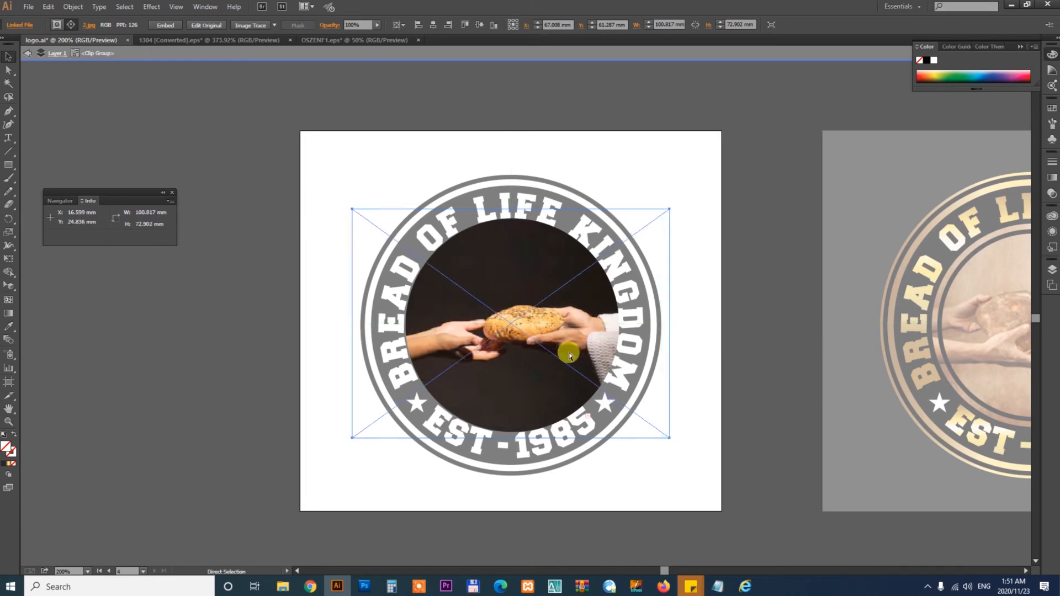
# - Replace the photo inside the gold-on-dark logo's clipping group with a pasted copy of the 2.jpg photo, centred in the circle
pyautogui.doubleClick(745, 364)
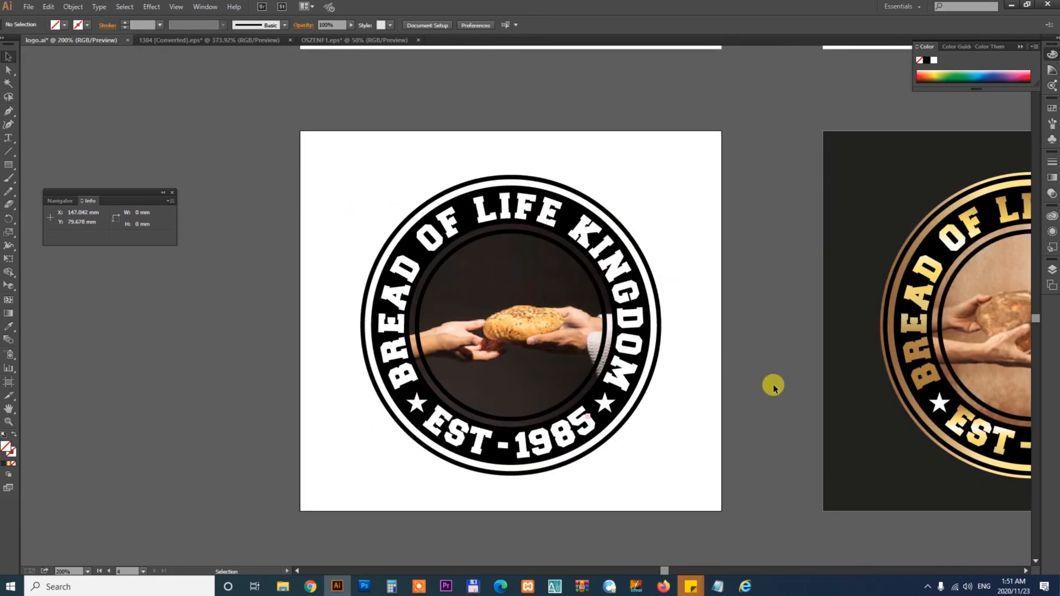
pyautogui.hscroll(6, 774, 386)
pyautogui.doubleClick(652, 306)
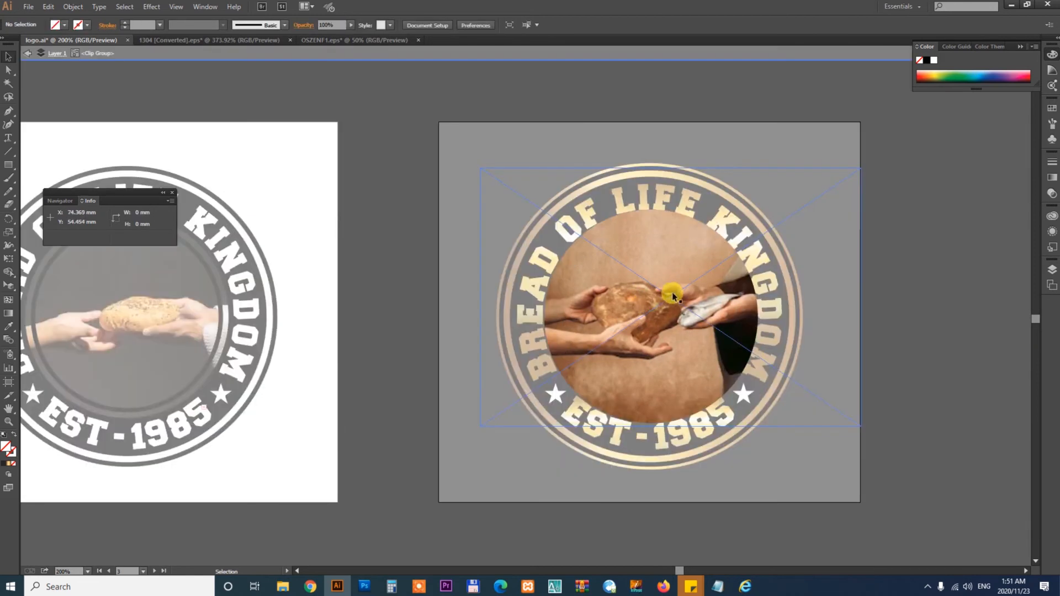
pyautogui.click(673, 297)
pyautogui.hotkey('ctrl', 'v')
pyautogui.moveTo(625, 287); pyautogui.dragTo(759, 315)
pyautogui.click(717, 298)
pyautogui.press('Delete')
pyautogui.moveTo(691, 324)
pyautogui.mouseDown()
pyautogui.moveTo(651, 324)
pyautogui.moveTo(674, 332)
pyautogui.mouseUp()
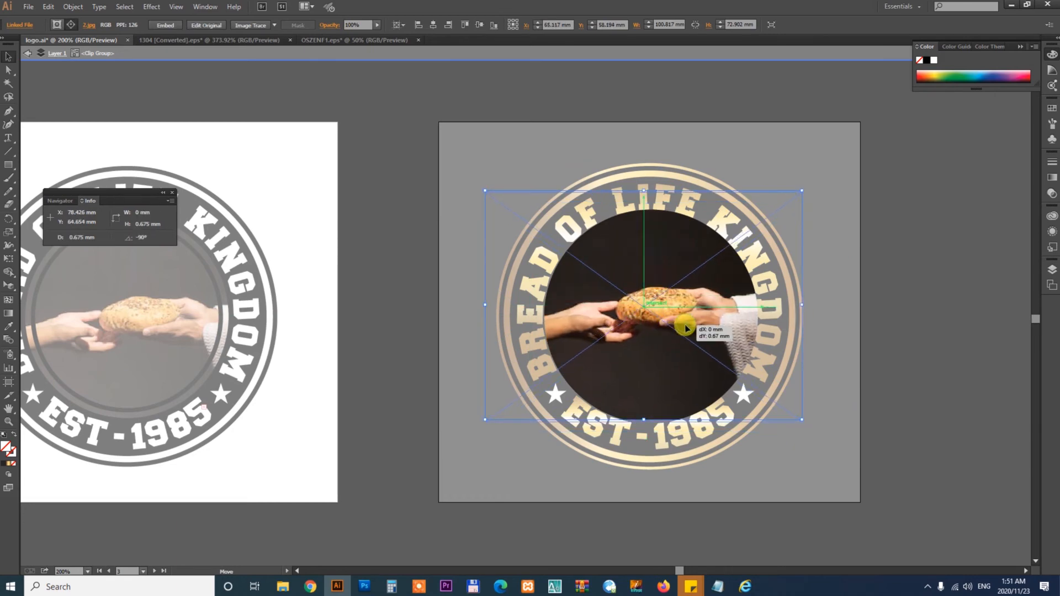
pyautogui.doubleClick(880, 360)
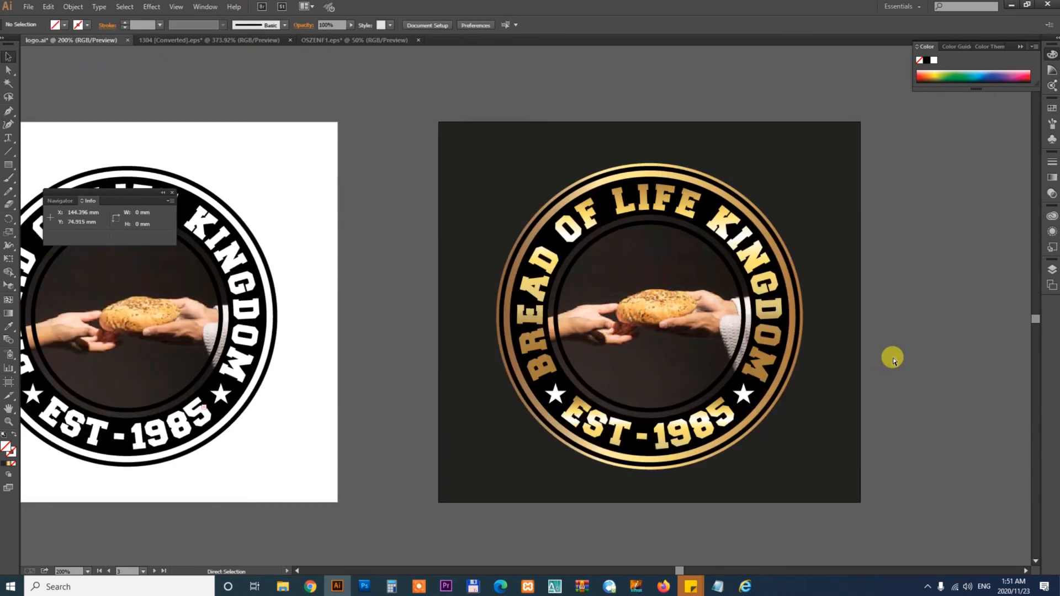
# - Delete the black inner ring from the gold-on-dark logo
pyautogui.hotkey('ctrl', '-')
pyautogui.hotkey('ctrl', '-')
pyautogui.hotkey('ctrl', '-')
pyautogui.moveTo(570, 318); pyautogui.dragTo(707, 385)
pyautogui.press('z')
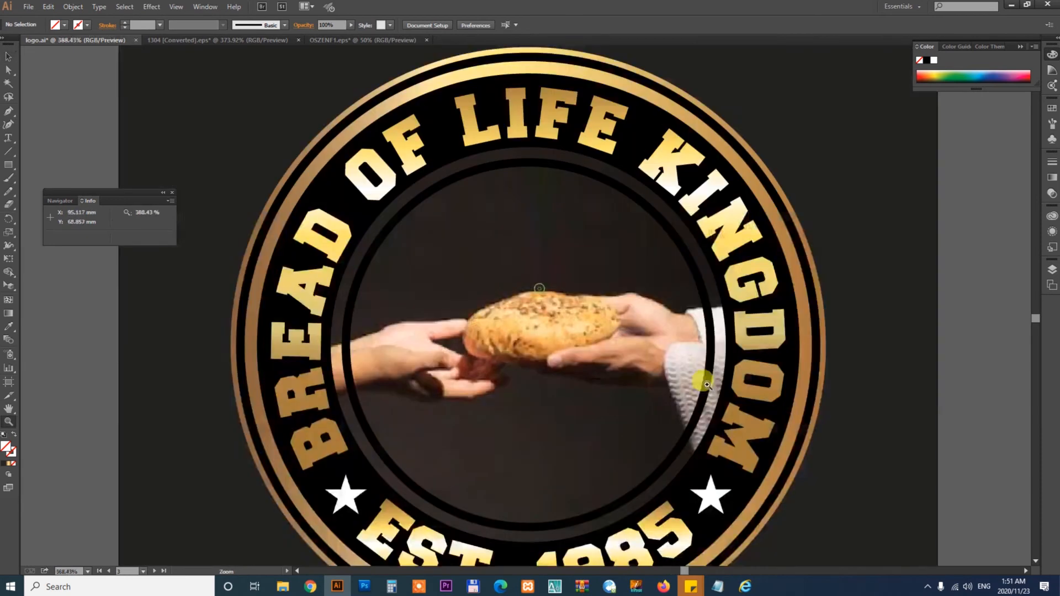
pyautogui.press('v')
pyautogui.click(656, 243)
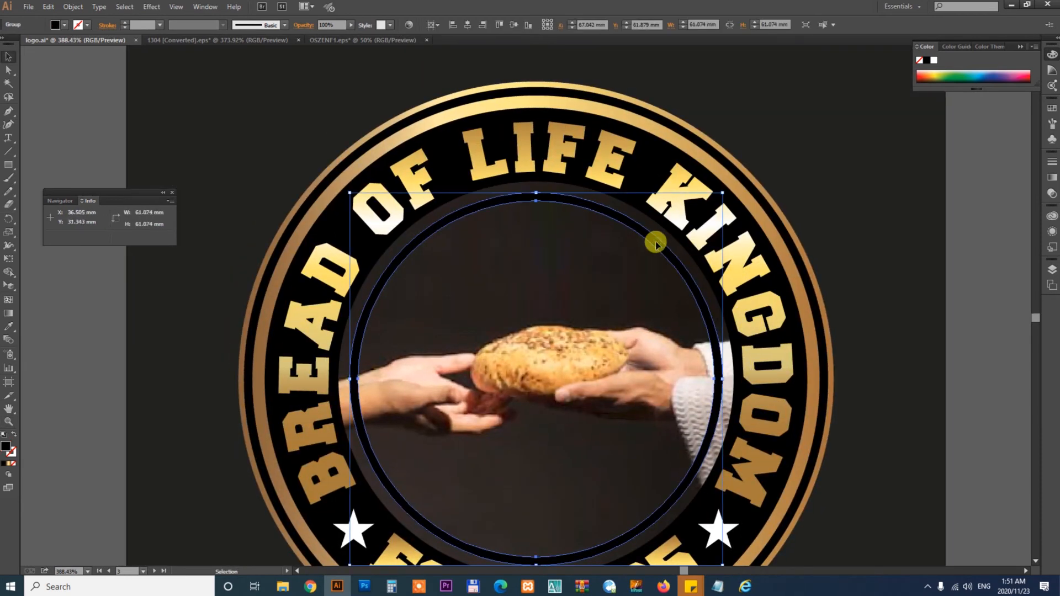
pyautogui.press('Delete')
pyautogui.click(840, 185)
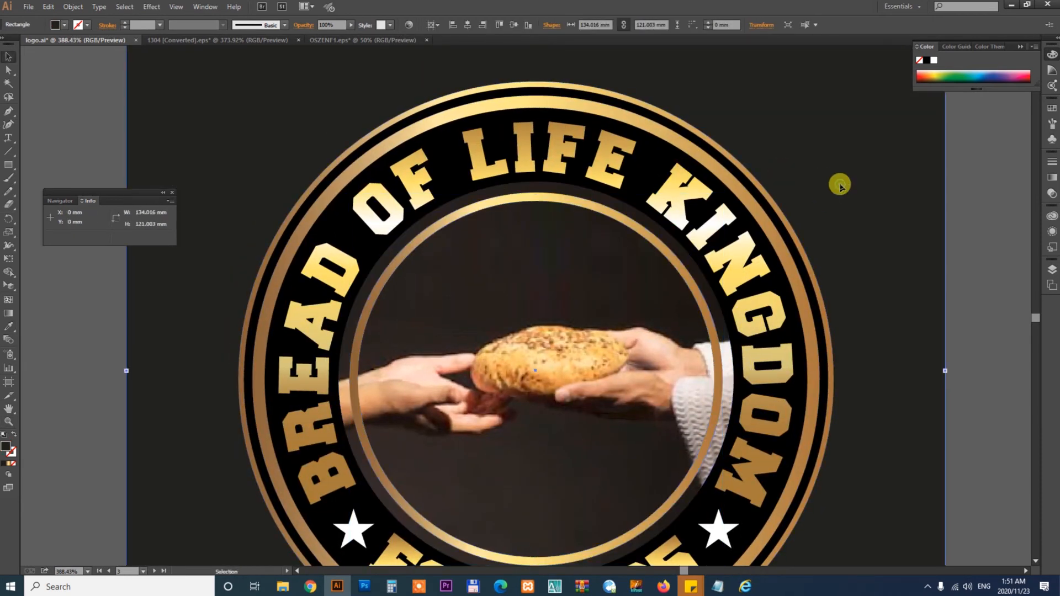
# - Apply the outer ring's gold gradient to the inner ring of the upper gold logo with the Eyedropper
pyautogui.hotkey('ctrl', '-')
pyautogui.hotkey('ctrl', '-')
pyautogui.hotkey('ctrl', '-')
pyautogui.scroll(3, 580, 201)
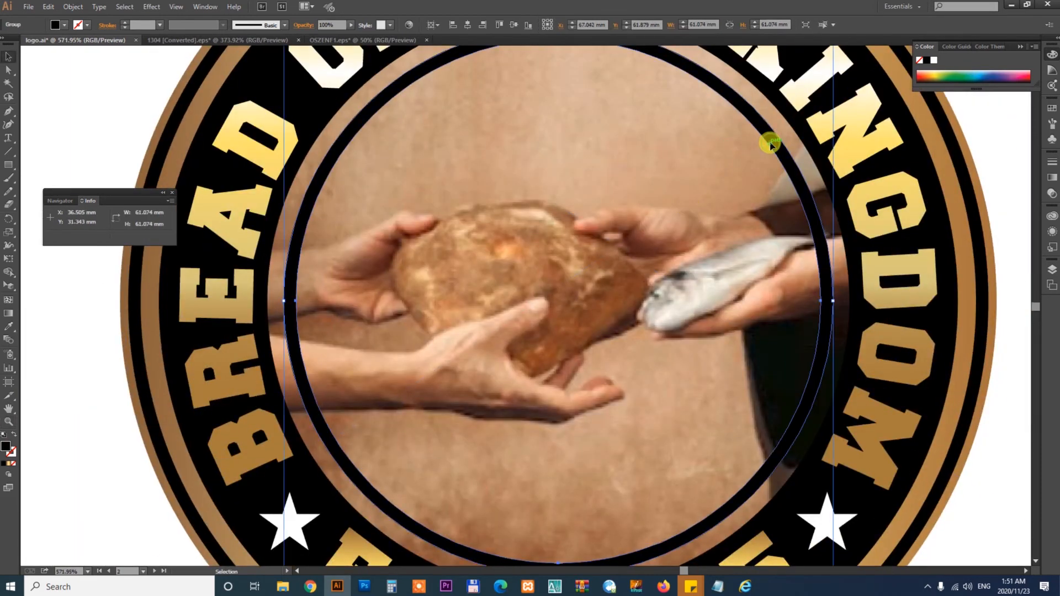
pyautogui.press('i')
pyautogui.click(949, 156)
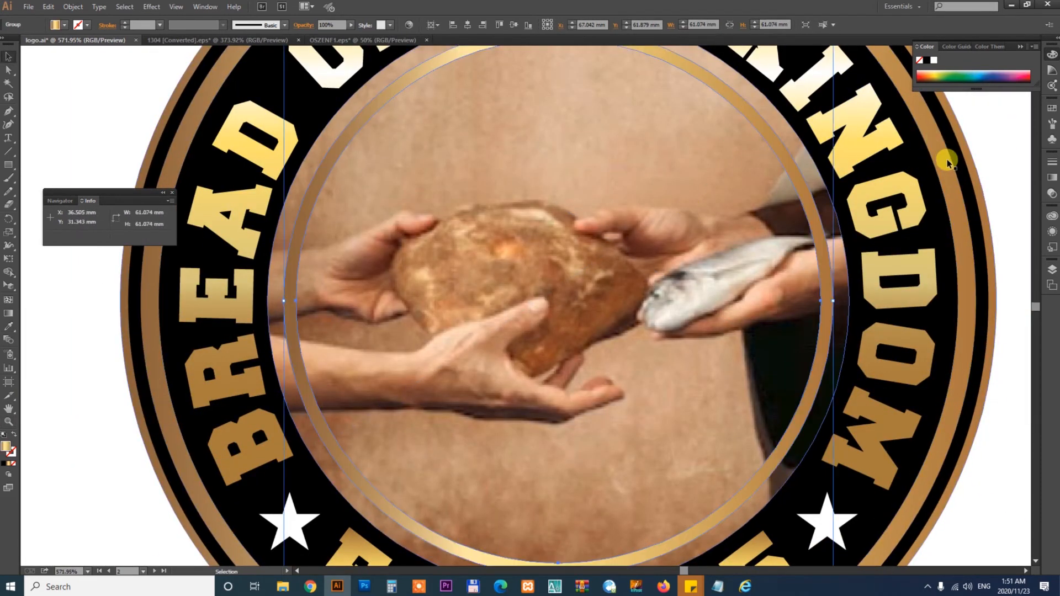
# - Make the inner ring of the lower white logo white by sampling the white lettering with the Eyedropper
pyautogui.hotkey('ctrl', 'alt', '0')
pyautogui.press('v')
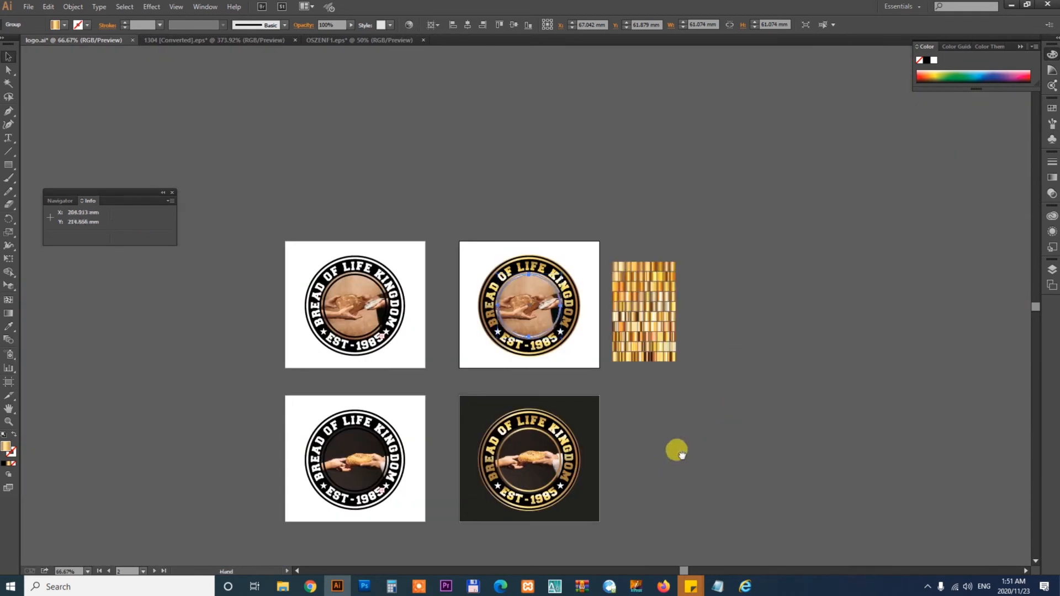
pyautogui.moveTo(675, 450); pyautogui.dragTo(729, 399)
pyautogui.click(765, 396)
pyautogui.moveTo(312, 360); pyautogui.dragTo(533, 445)
pyautogui.click(492, 195)
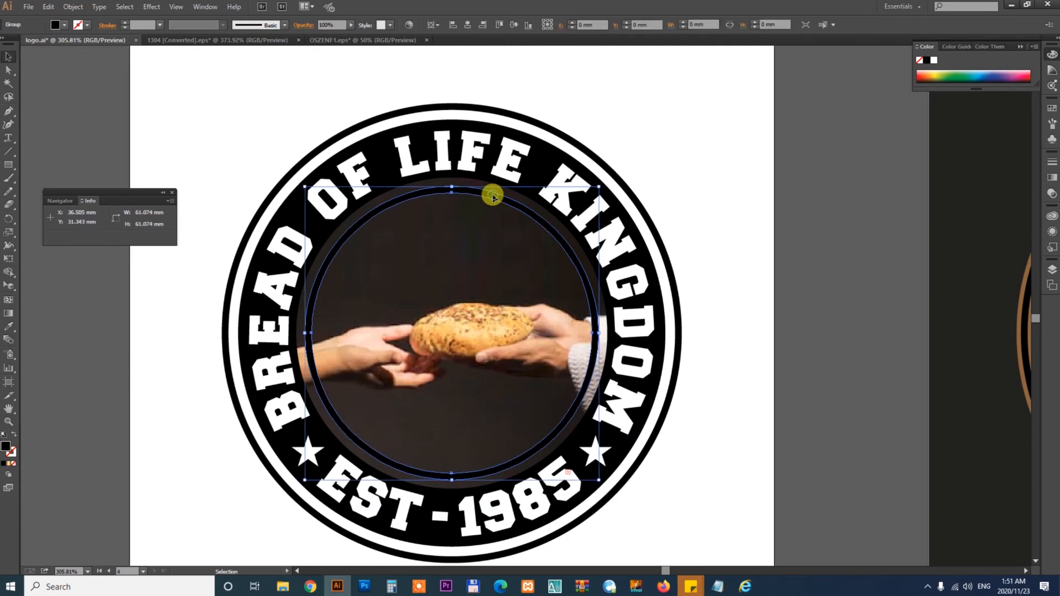
pyautogui.press('i')
pyautogui.click(509, 143)
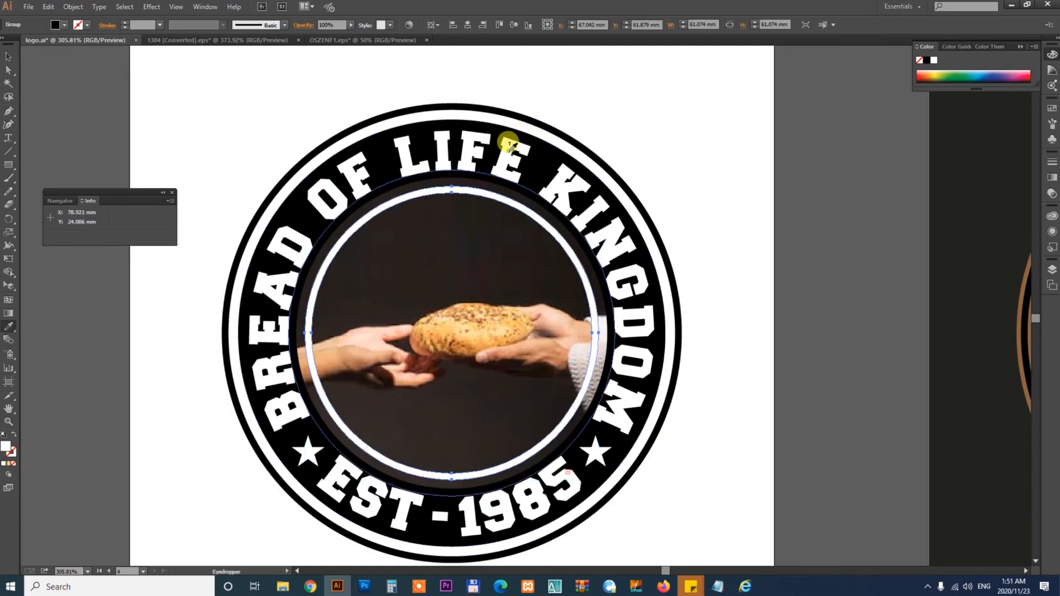
pyautogui.press('v')
pyautogui.click(757, 210)
pyautogui.hotkey('ctrl', 'alt', '0')
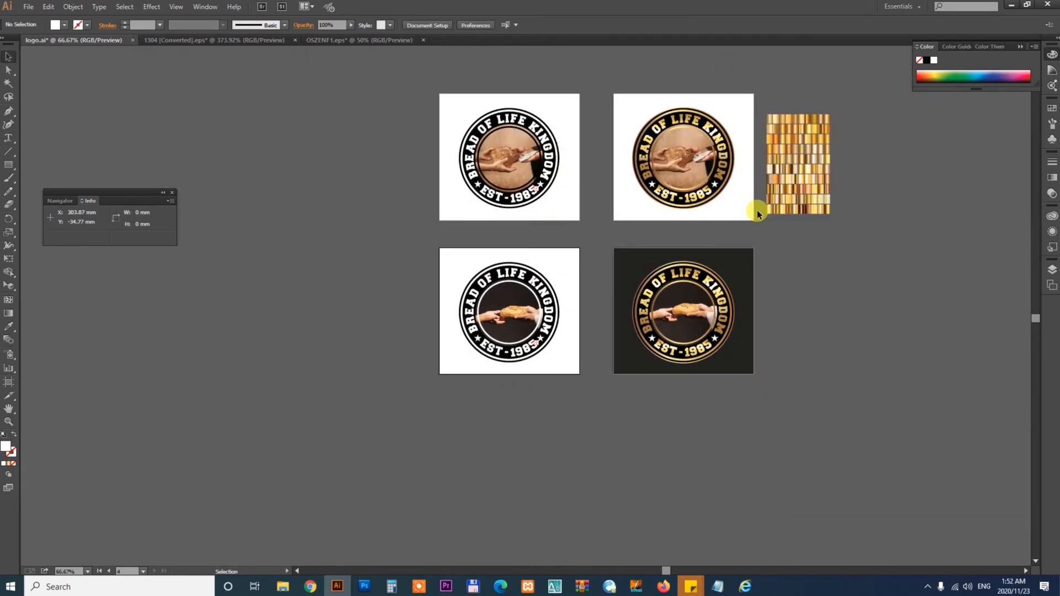
# - Duplicate the two white-logo artboards to the left with the Artboard tool
pyautogui.press('z')
pyautogui.moveTo(327, 105); pyautogui.dragTo(955, 479)
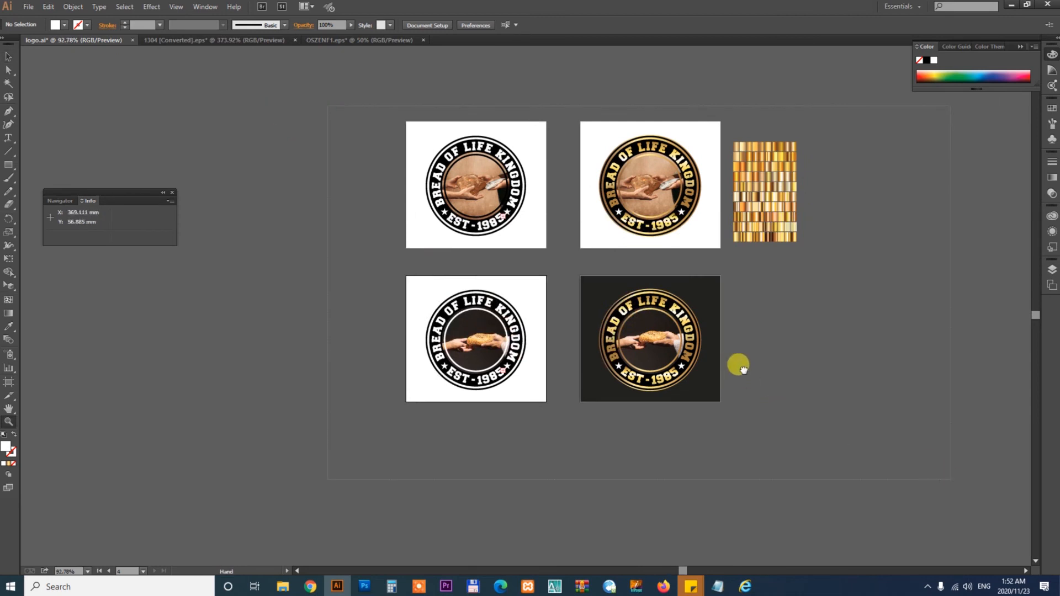
pyautogui.moveTo(737, 365); pyautogui.dragTo(951, 407)
pyautogui.moveTo(601, 370); pyautogui.dragTo(834, 324)
pyautogui.press('v')
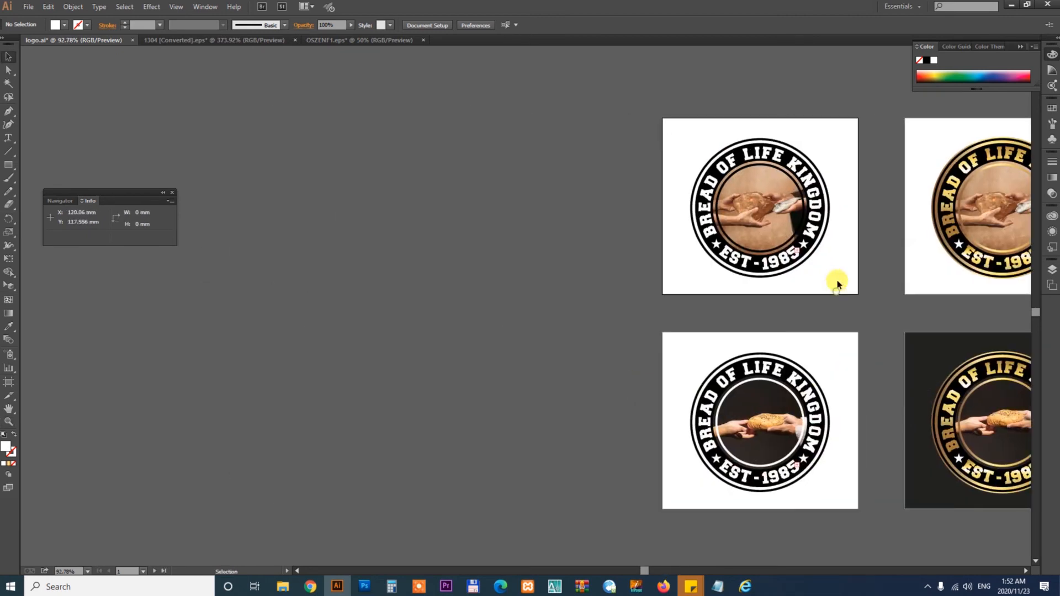
pyautogui.hotkey('shift', 'o')
pyautogui.moveTo(847, 266); pyautogui.dragTo(568, 230)
pyautogui.moveTo(772, 438); pyautogui.dragTo(555, 425)
pyautogui.press('v')
pyautogui.click(639, 246)
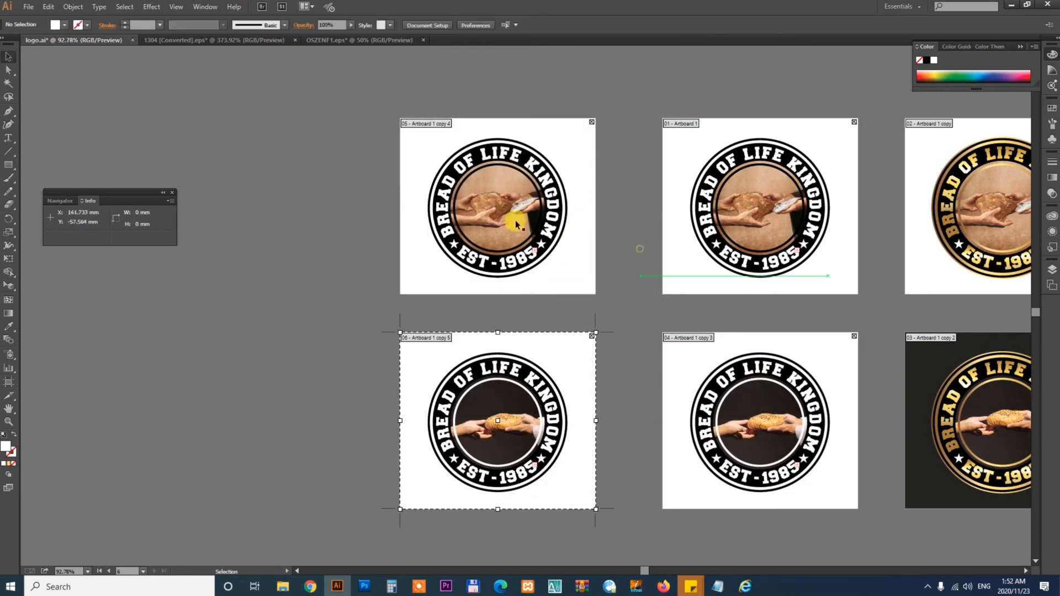
# - Change the font of the top curved text on the upper copied logo to Futura Bold BT
pyautogui.press('z')
pyautogui.moveTo(381, 142); pyautogui.dragTo(698, 293)
pyautogui.moveTo(706, 223); pyautogui.dragTo(817, 324)
pyautogui.press('v')
pyautogui.click(500, 201)
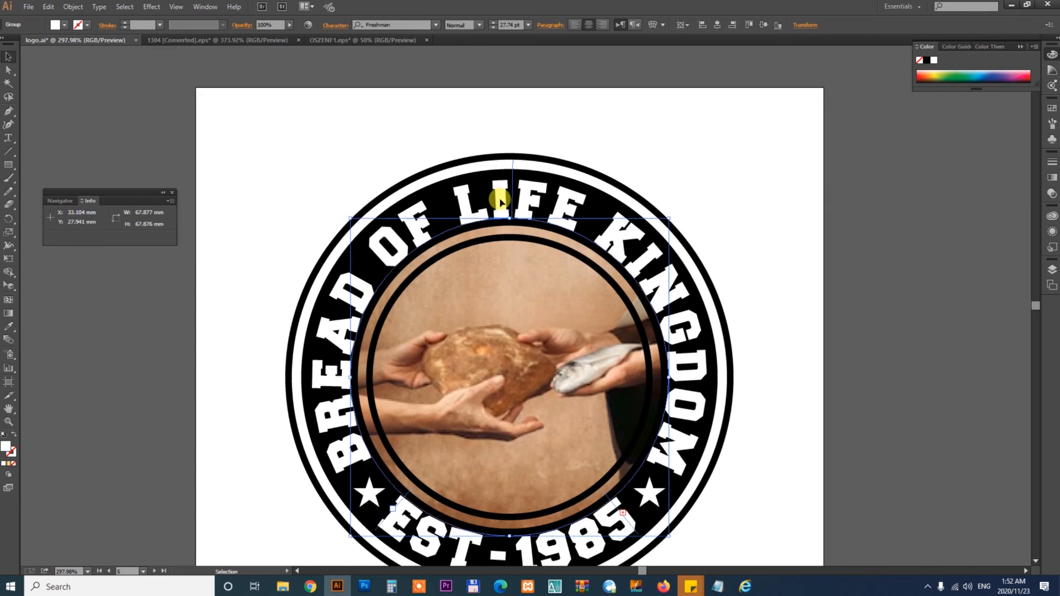
pyautogui.click(822, 276)
pyautogui.click(509, 213)
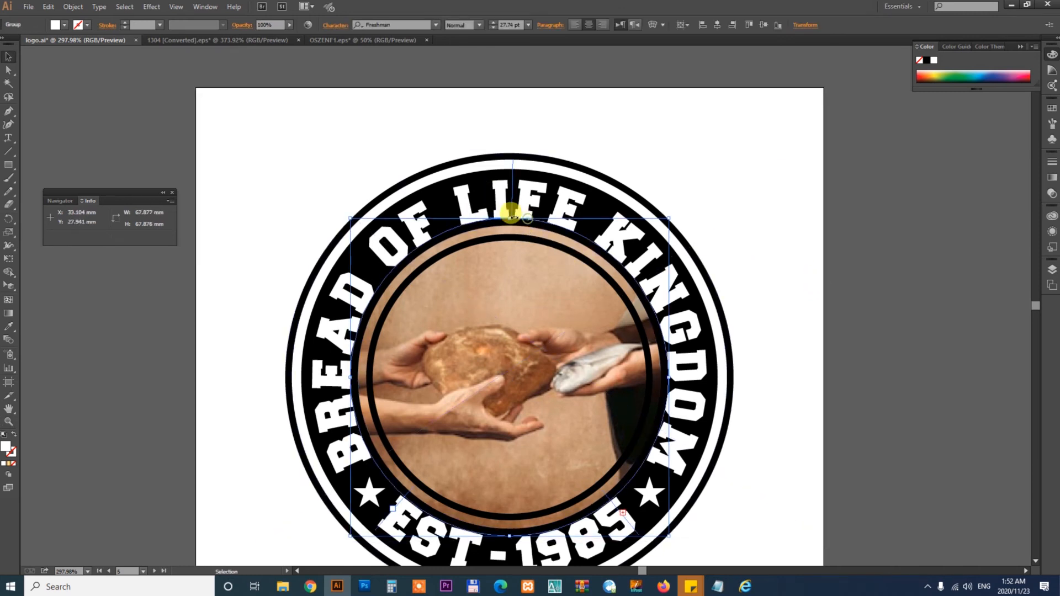
pyautogui.moveTo(518, 211); pyautogui.dragTo(795, 199)
pyautogui.hotkey('ctrl', 'z')
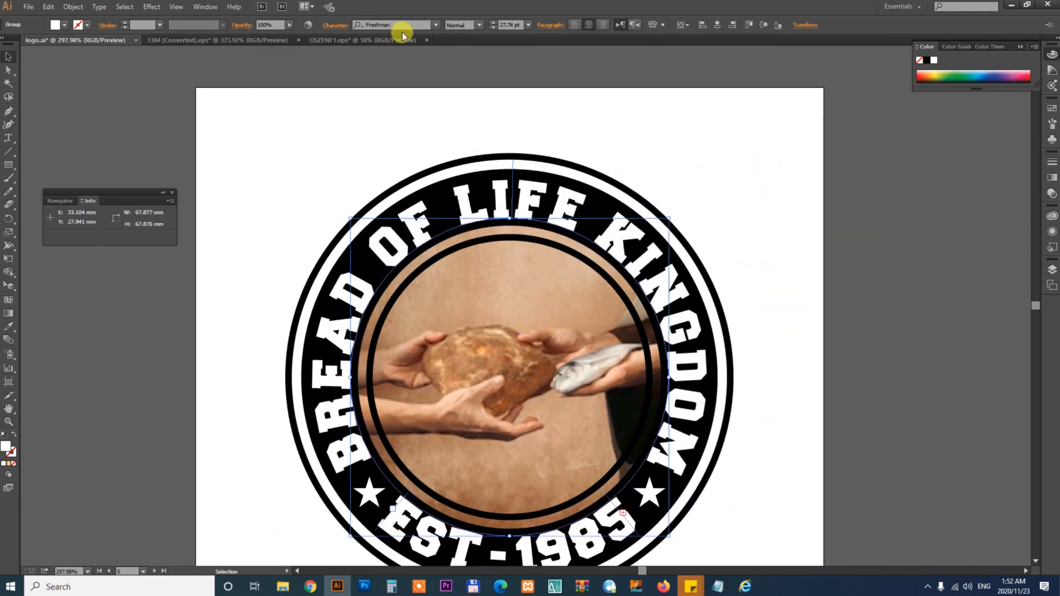
pyautogui.press('Down')
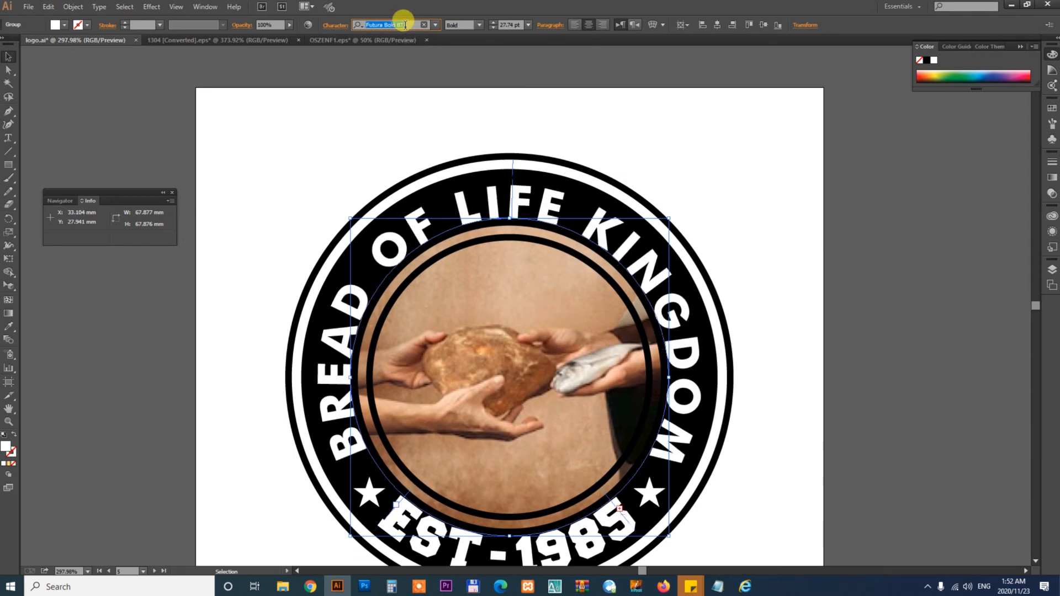
pyautogui.click(816, 292)
# - Try to copy the top text's font onto the EST - 1985 text with the Eyedropper, then undo it
pyautogui.moveTo(723, 443); pyautogui.dragTo(741, 388)
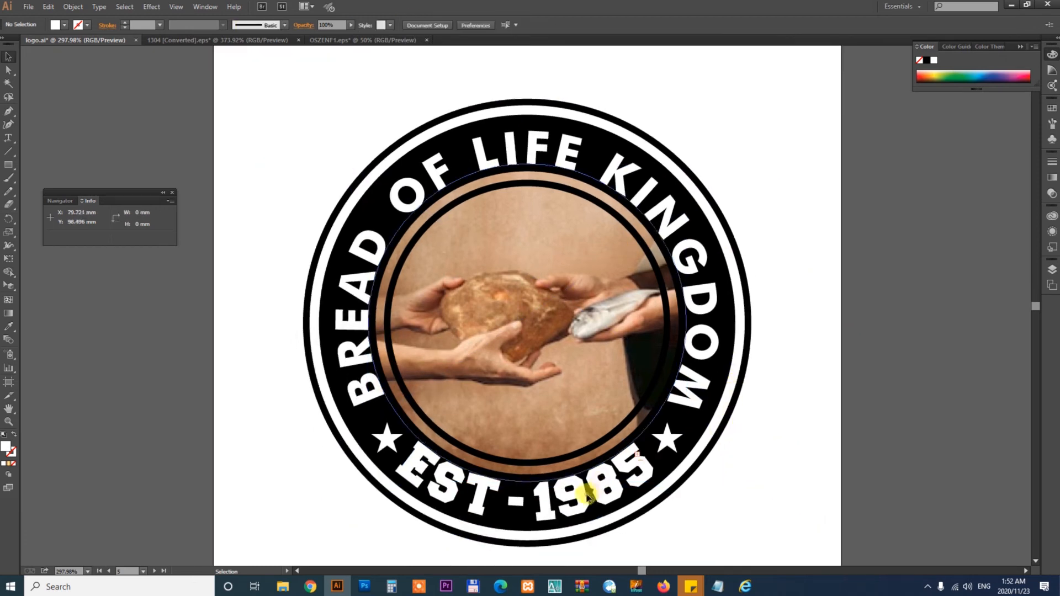
pyautogui.click(587, 496)
pyautogui.press('i')
pyautogui.click(612, 147)
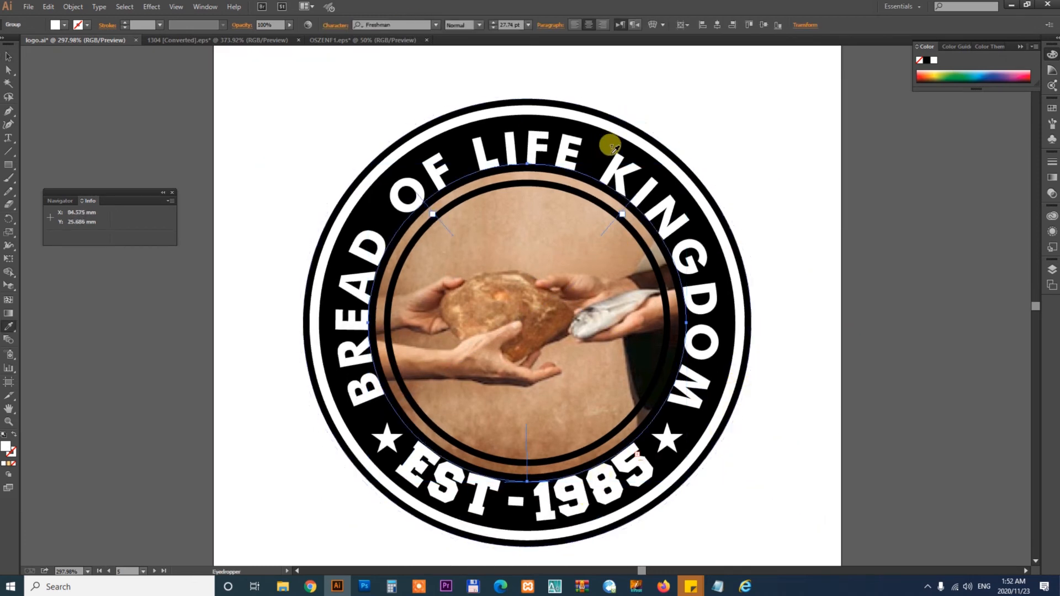
pyautogui.press('v')
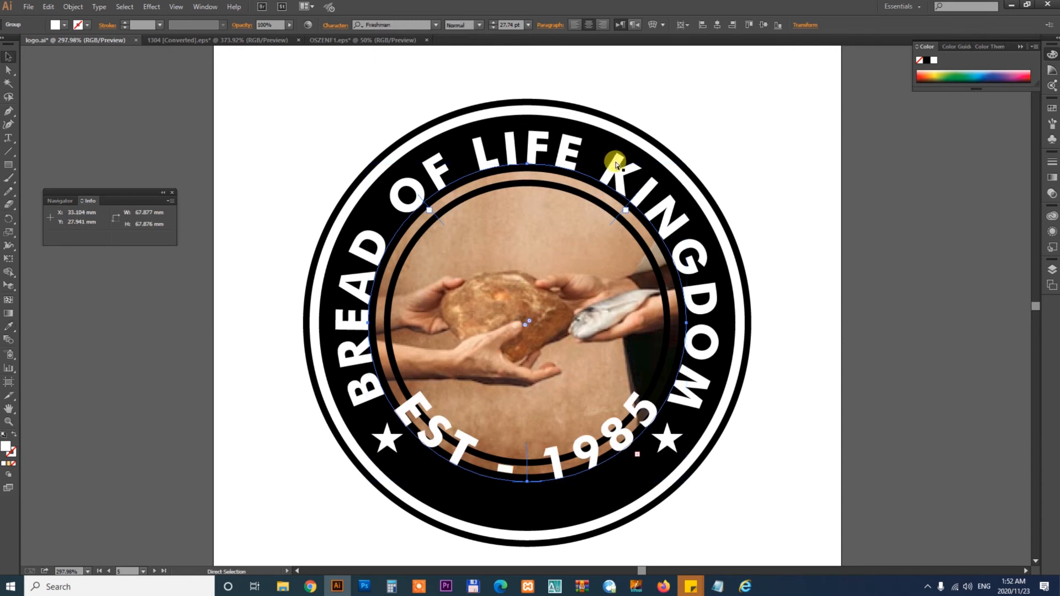
pyautogui.hotkey('ctrl', 'z')
pyautogui.click(791, 175)
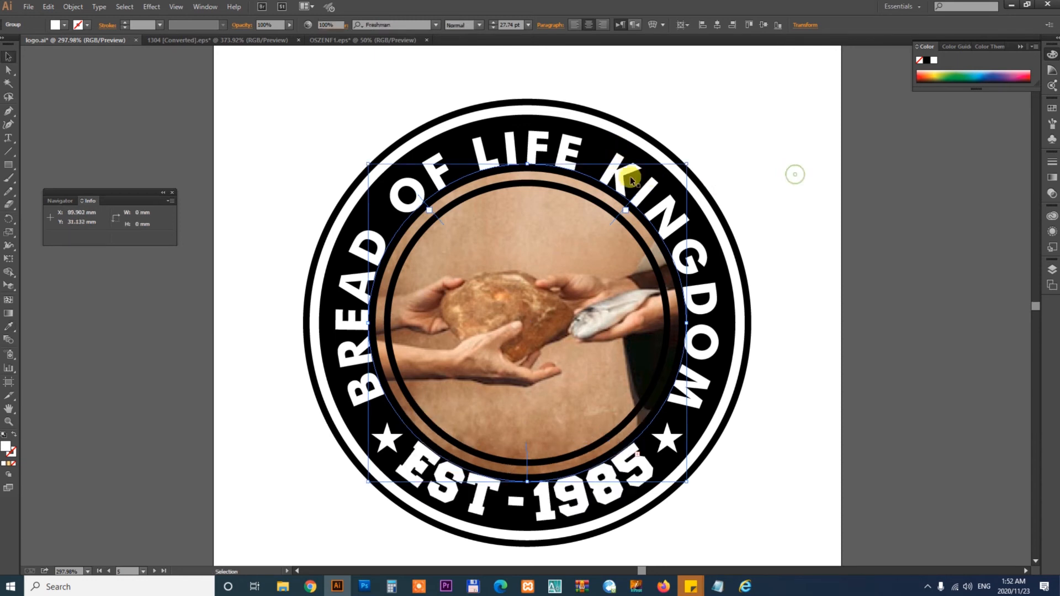
# - Set the EST - 1985 curved text on the upper copied logo to Futura Bold BT
pyautogui.click(574, 150)
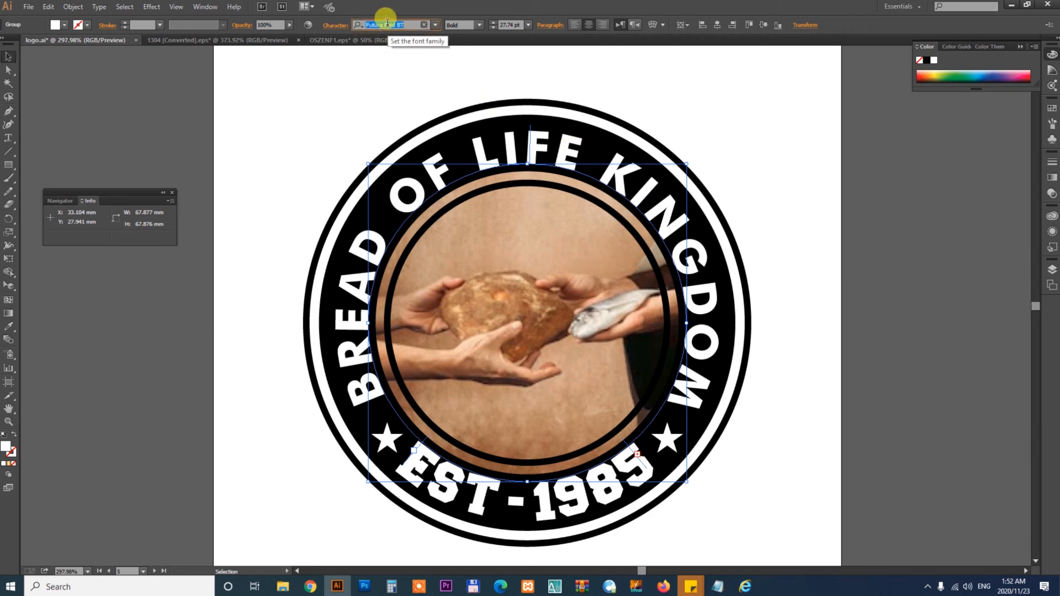
pyautogui.click(569, 506)
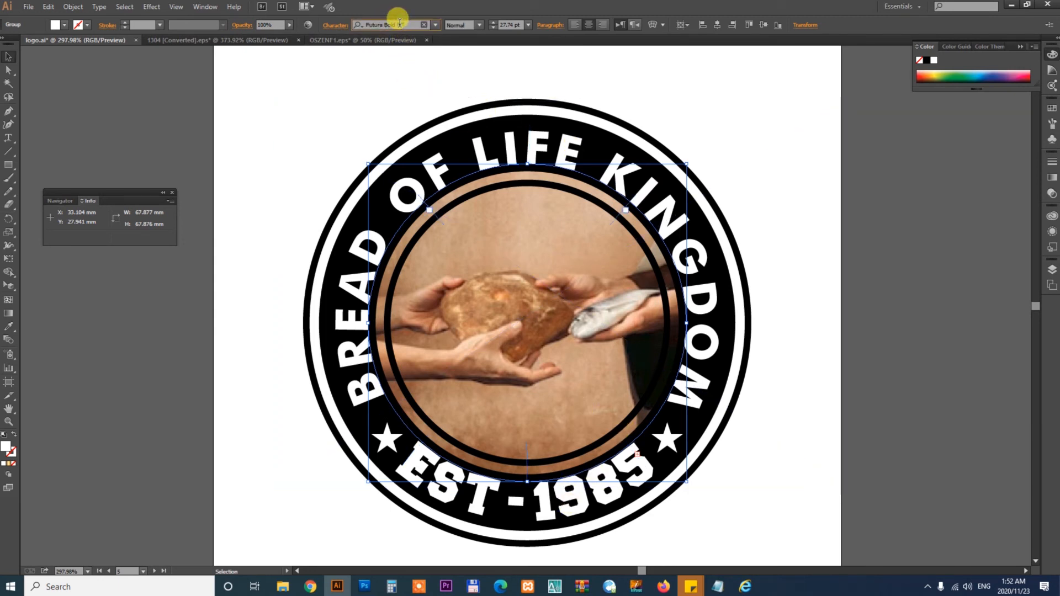
pyautogui.press('Return')
pyautogui.click(837, 387)
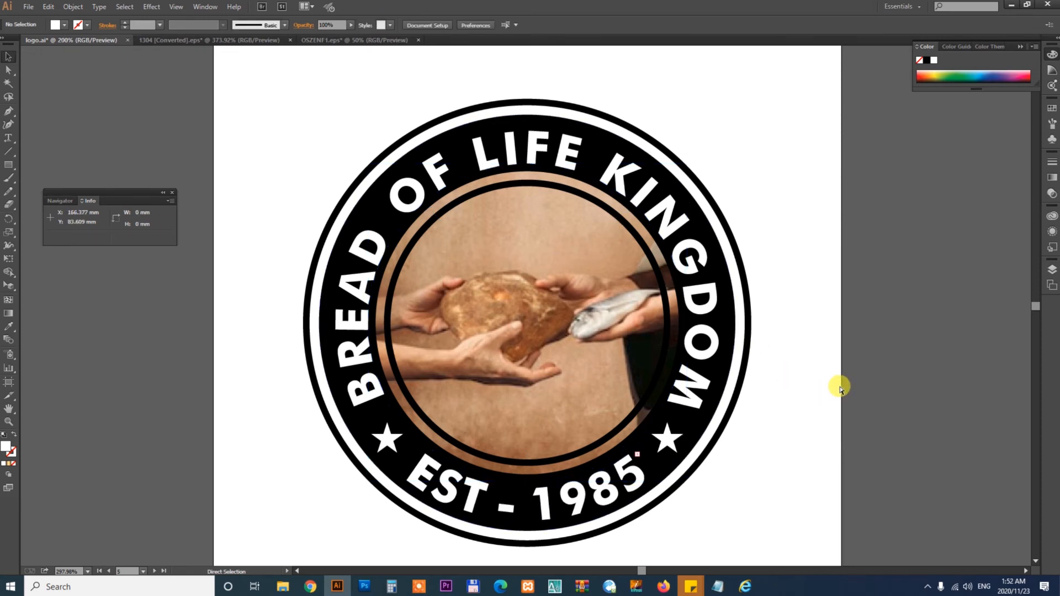
# - Set the top curved text of the lower copied logo to the Futura font
pyautogui.hotkey('ctrl', '-')
pyautogui.hotkey('ctrl', '-')
pyautogui.scroll(-3, 526, 509)
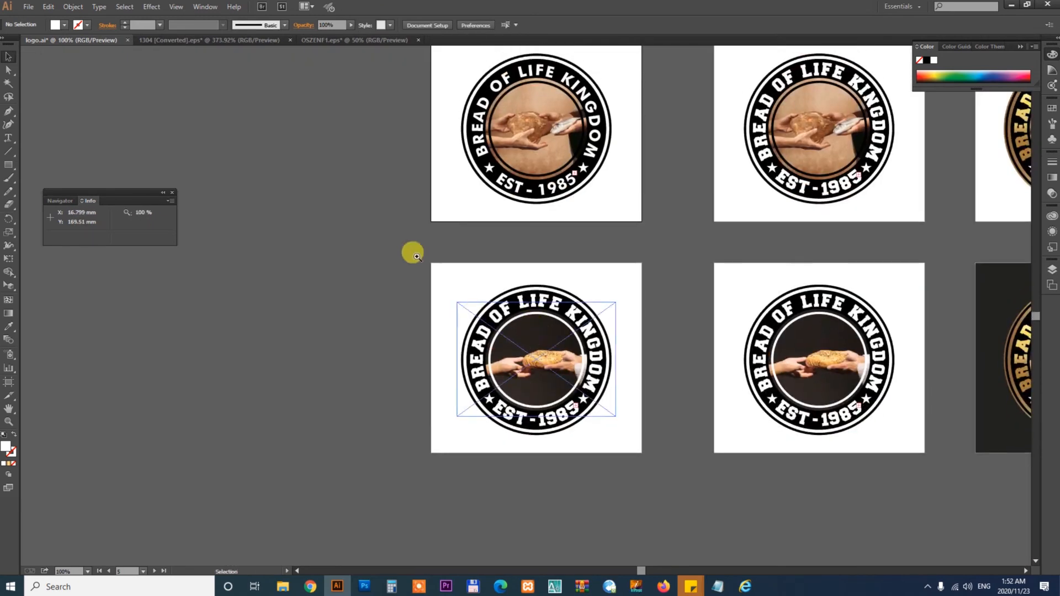
pyautogui.moveTo(409, 246); pyautogui.dragTo(706, 439)
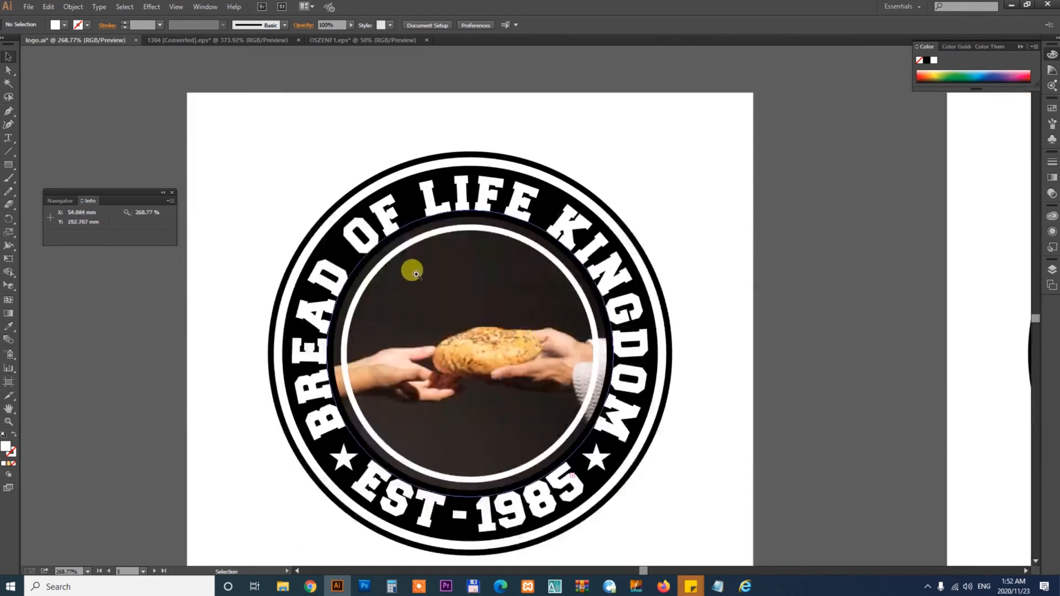
pyautogui.click(475, 193)
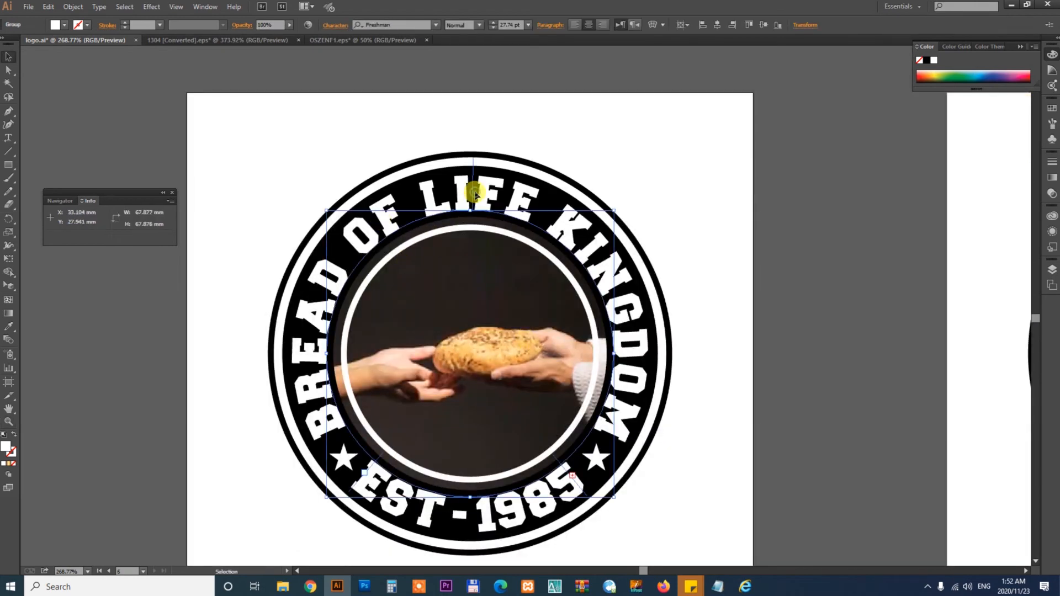
pyautogui.click(399, 21)
pyautogui.write('fut')
pyautogui.press('Return')
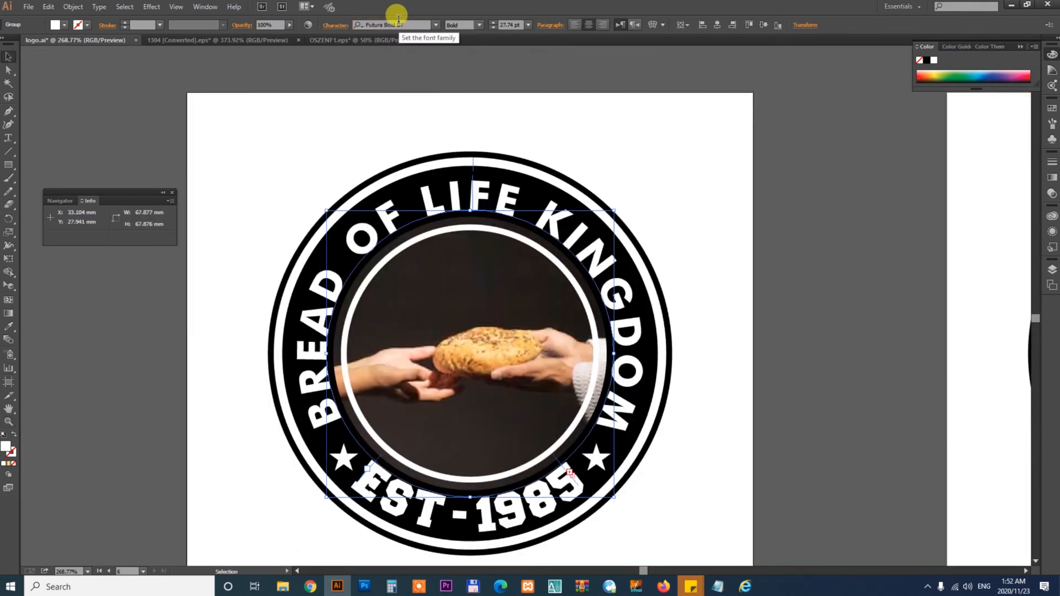
pyautogui.click(695, 265)
# - Set the EST - 1985 curved text of the lower copied logo to Futura Bold BT
pyautogui.moveTo(694, 435); pyautogui.dragTo(743, 385)
pyautogui.click(570, 462)
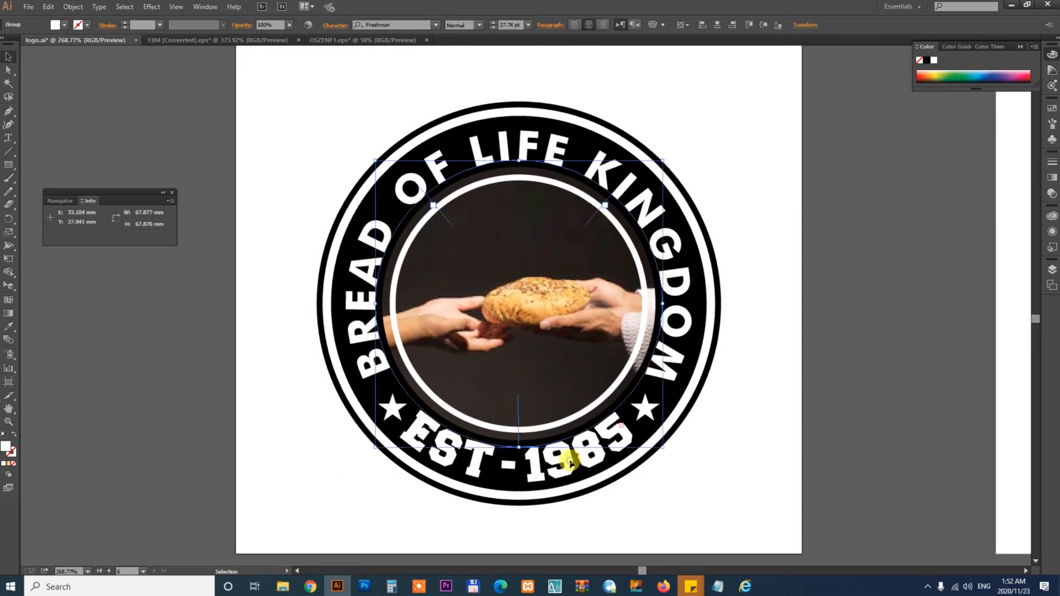
pyautogui.write('fut')
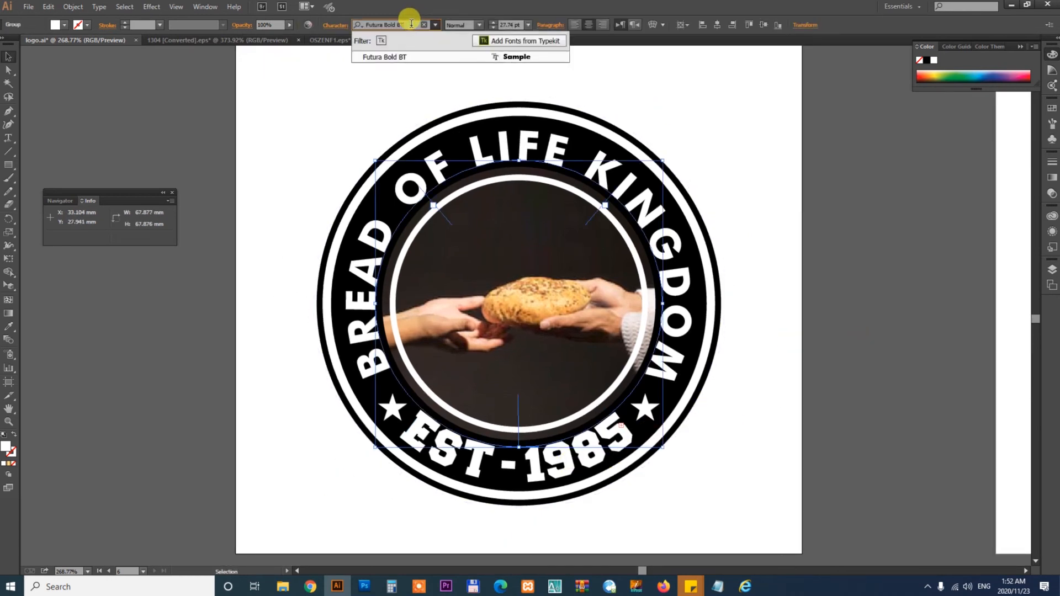
pyautogui.press('Return')
pyautogui.click(803, 272)
pyautogui.hotkey('ctrl', '-')
pyautogui.hotkey('ctrl', '-')
pyautogui.hotkey('ctrl', '-')
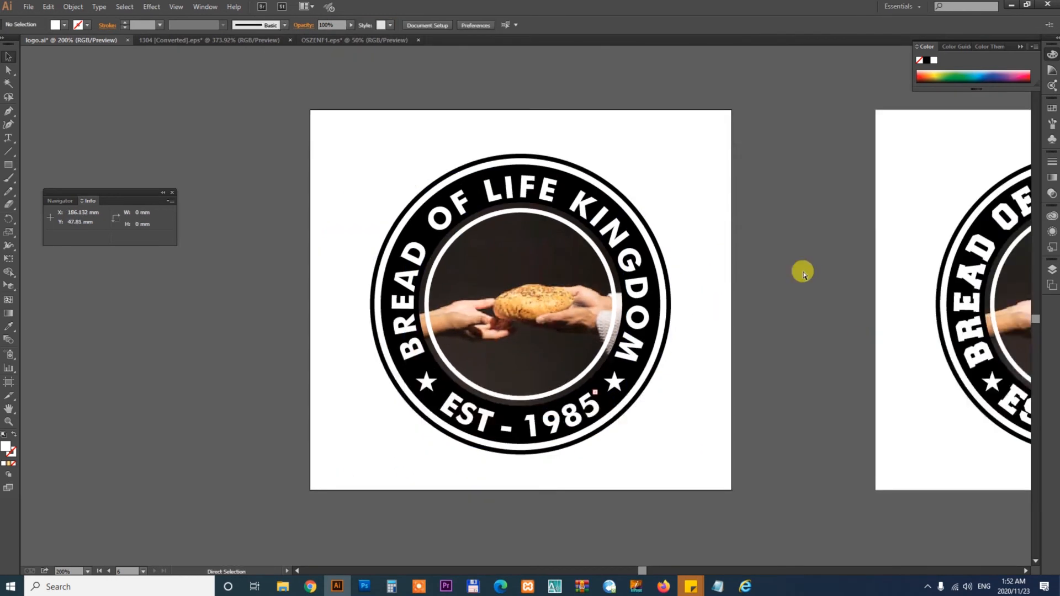
pyautogui.moveTo(798, 317); pyautogui.dragTo(606, 425)
pyautogui.hotkey('ctrl', '-')
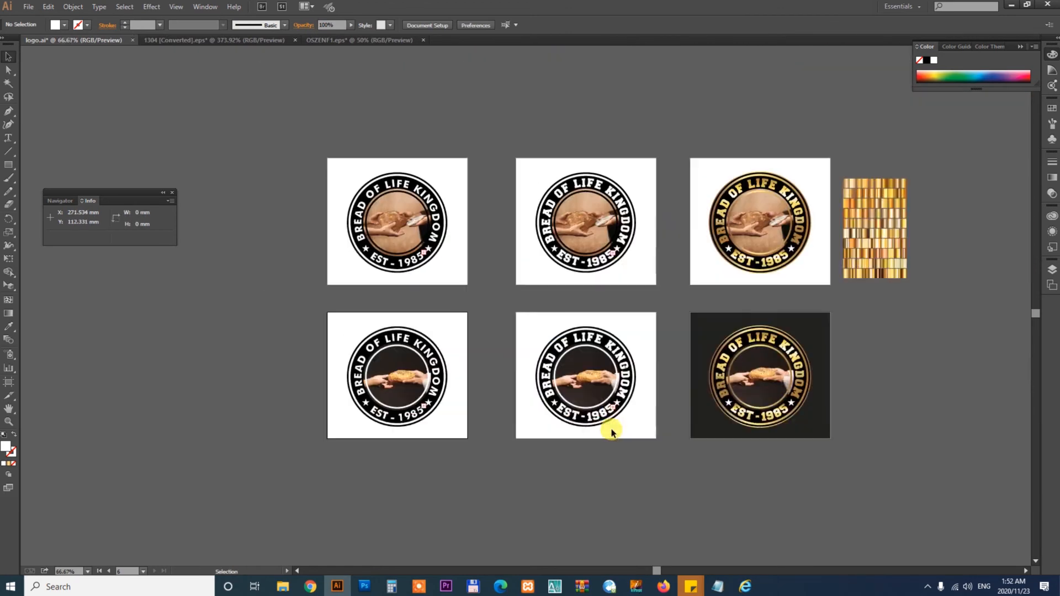
# - Export artboards 1-6 as JPEG files into a new folder at High (300 ppi) resolution, and save the document
pyautogui.moveTo(266, 125); pyautogui.dragTo(920, 458)
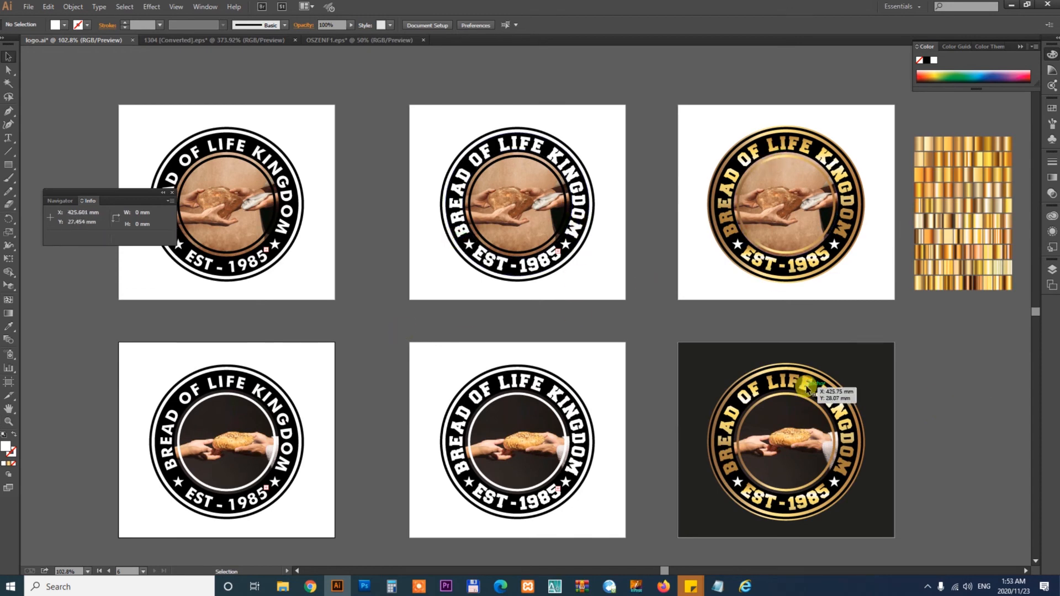
pyautogui.hotkey('shift', 'o')
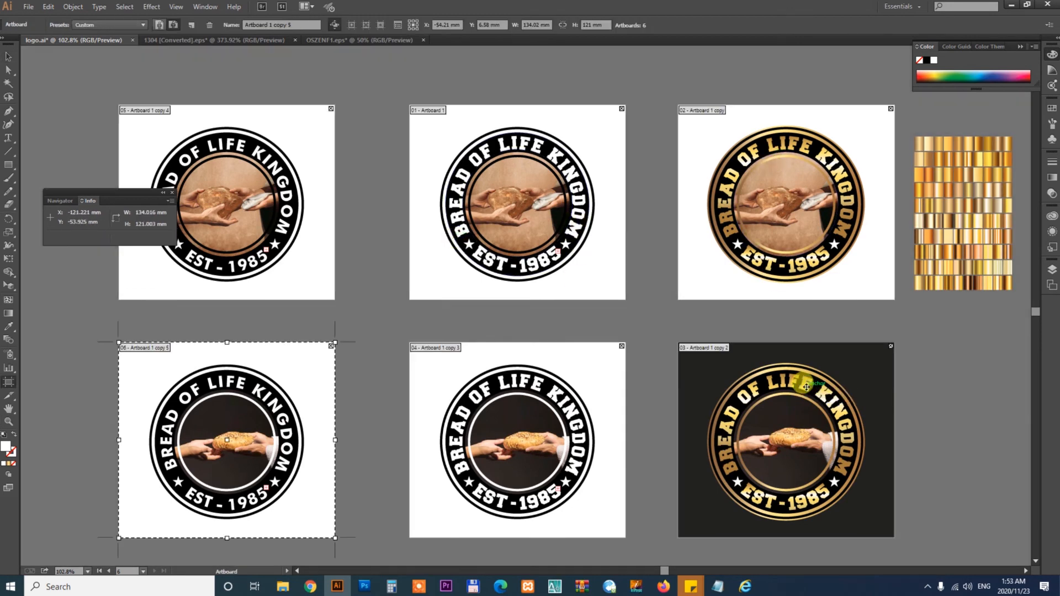
pyautogui.click(26, 8)
pyautogui.click(50, 227)
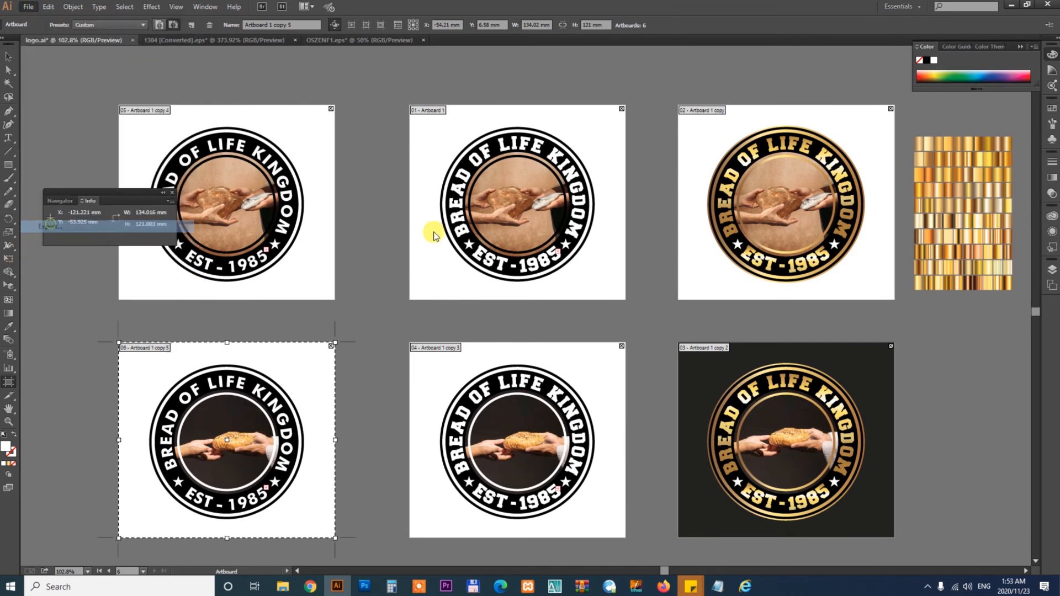
pyautogui.click(480, 299)
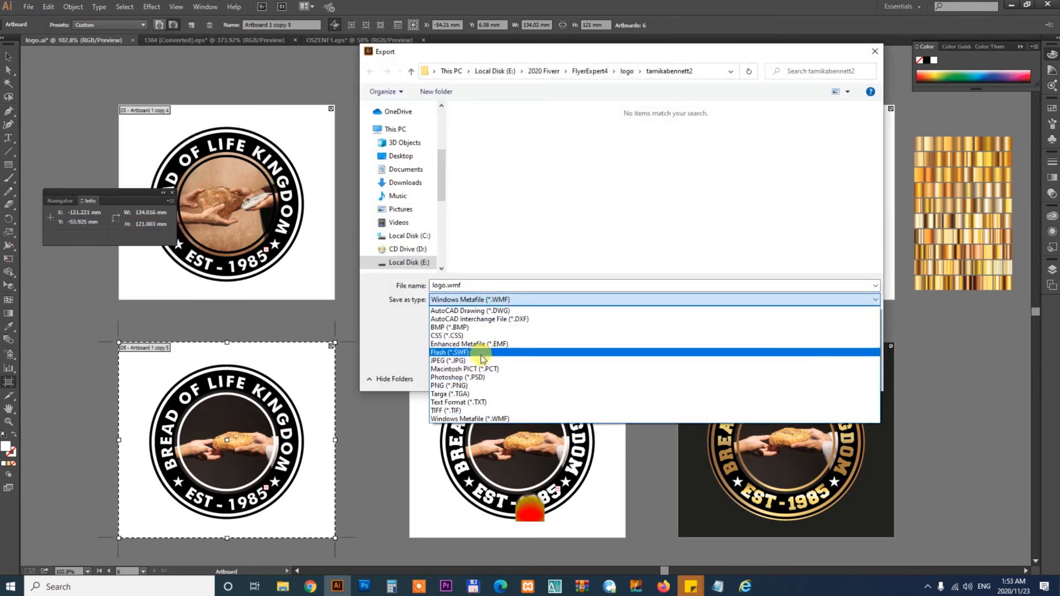
pyautogui.click(481, 360)
pyautogui.click(447, 316)
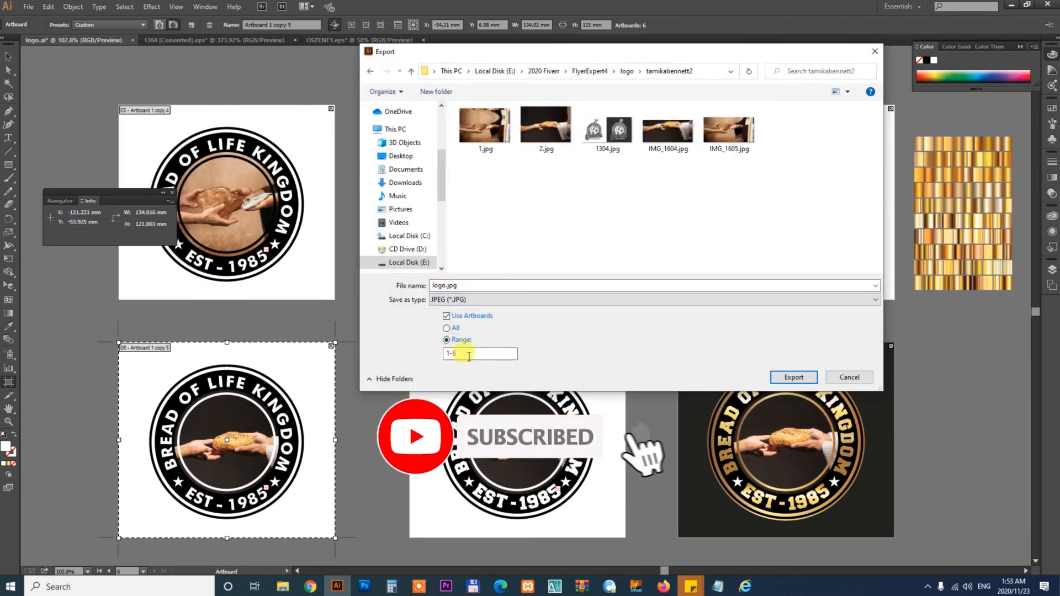
pyautogui.click(436, 92)
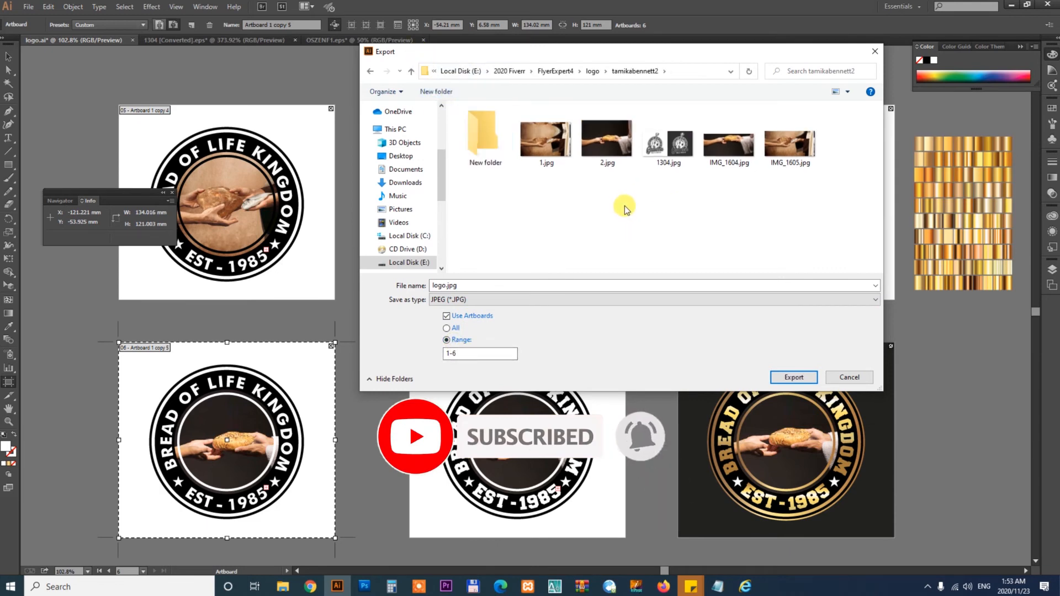
pyautogui.doubleClick(486, 128)
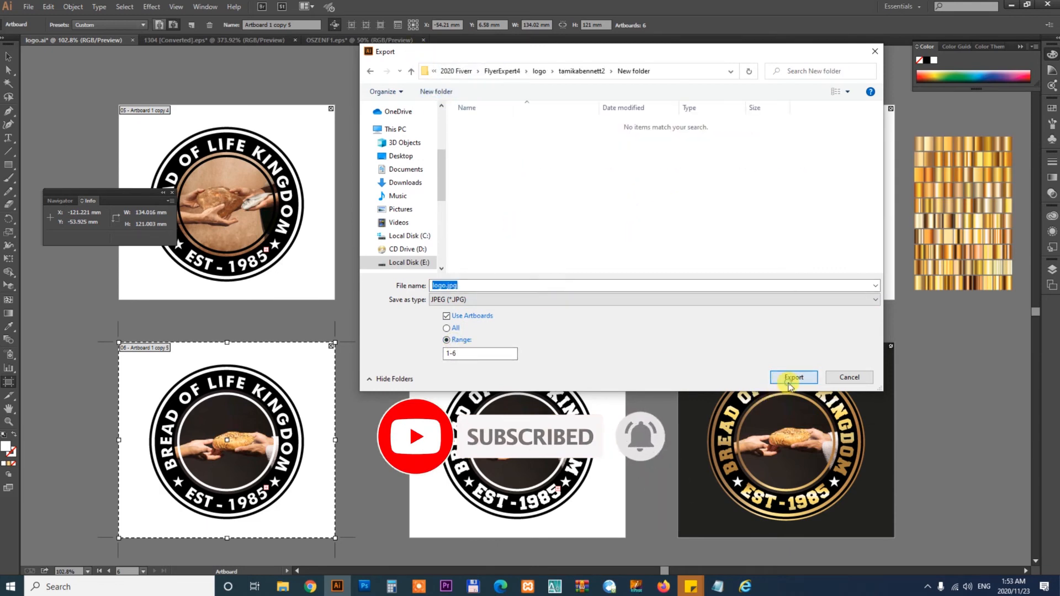
pyautogui.click(791, 380)
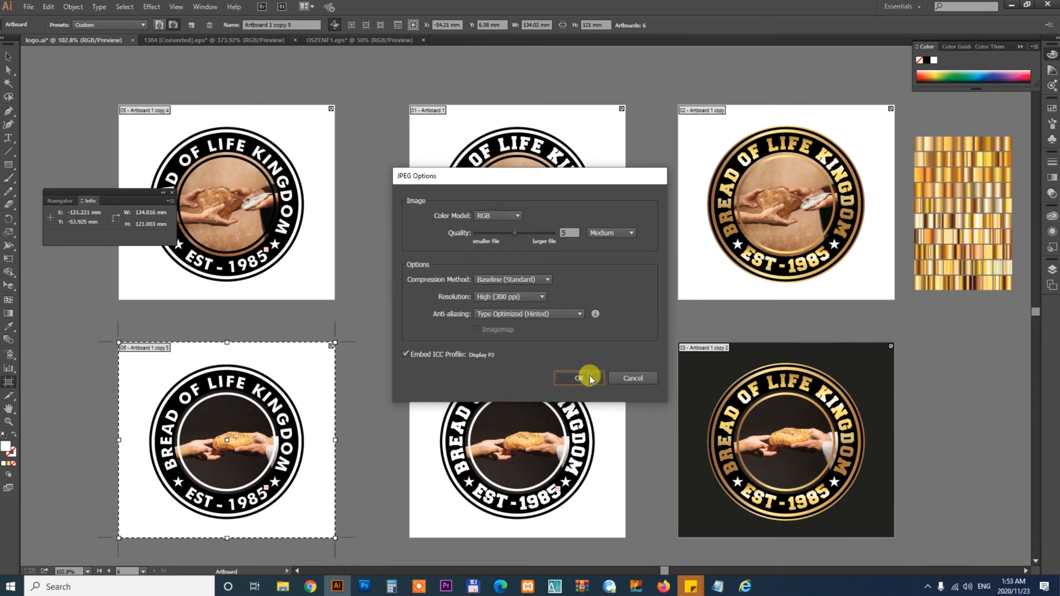
pyautogui.click(589, 379)
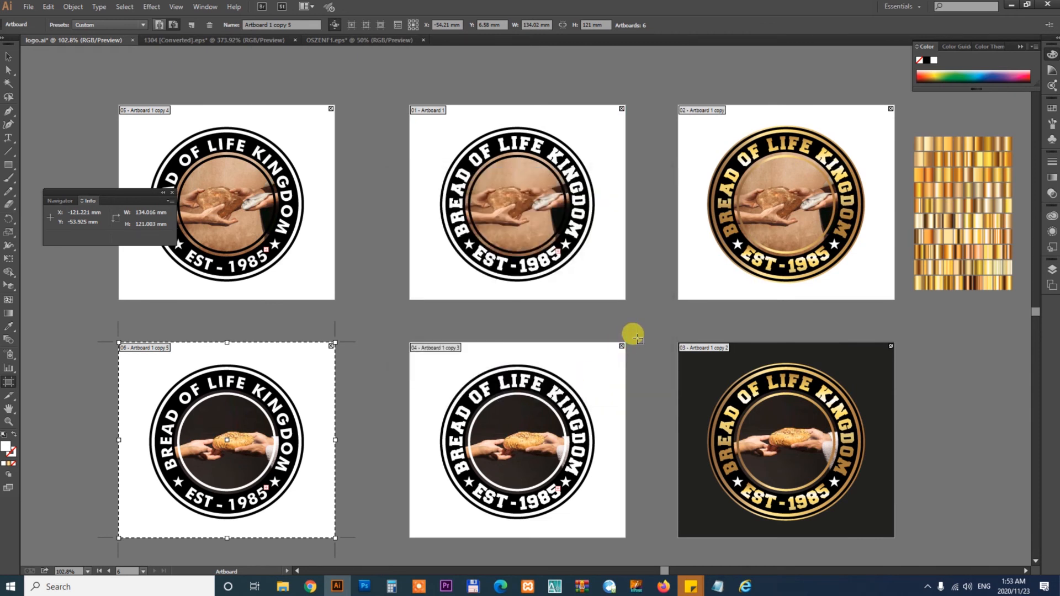
pyautogui.press('Escape')
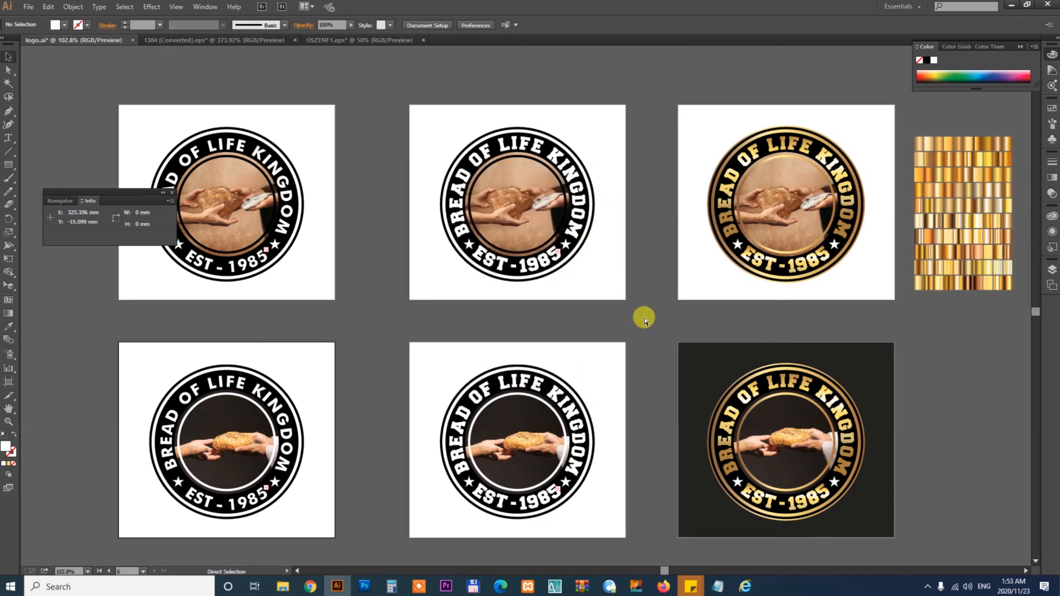
pyautogui.hotkey('ctrl', 's')
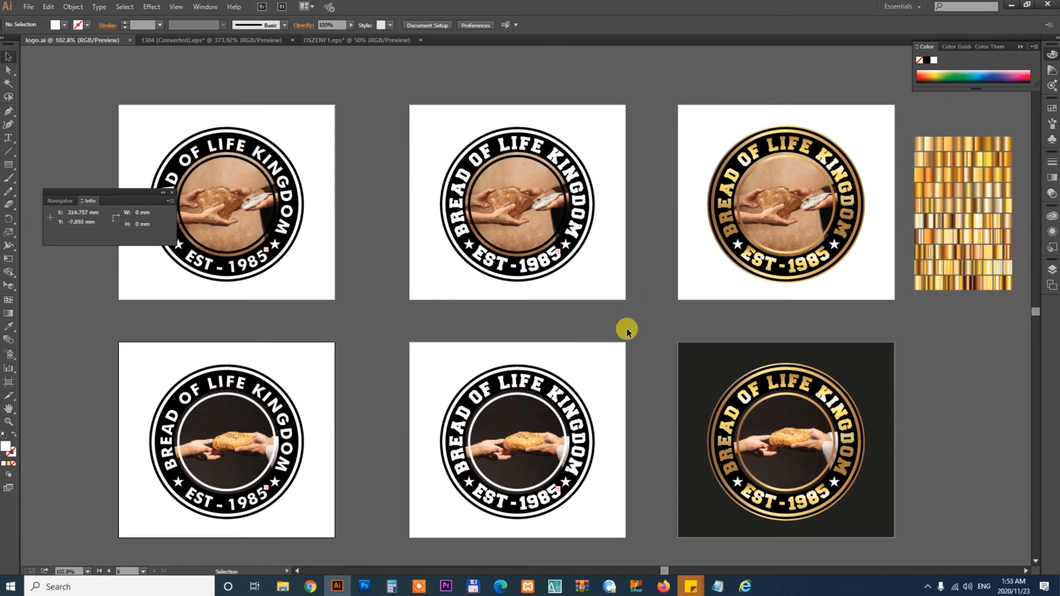
# - Switch to Photoshop and close both open images without saving changes
pyautogui.click(365, 588)
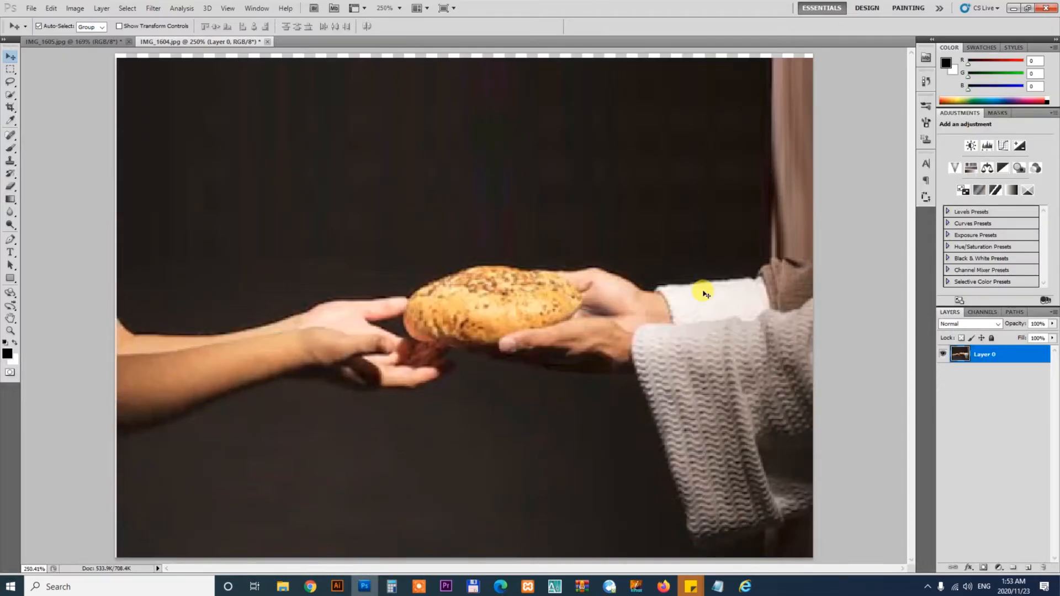
pyautogui.hotkey('ctrl', 'w')
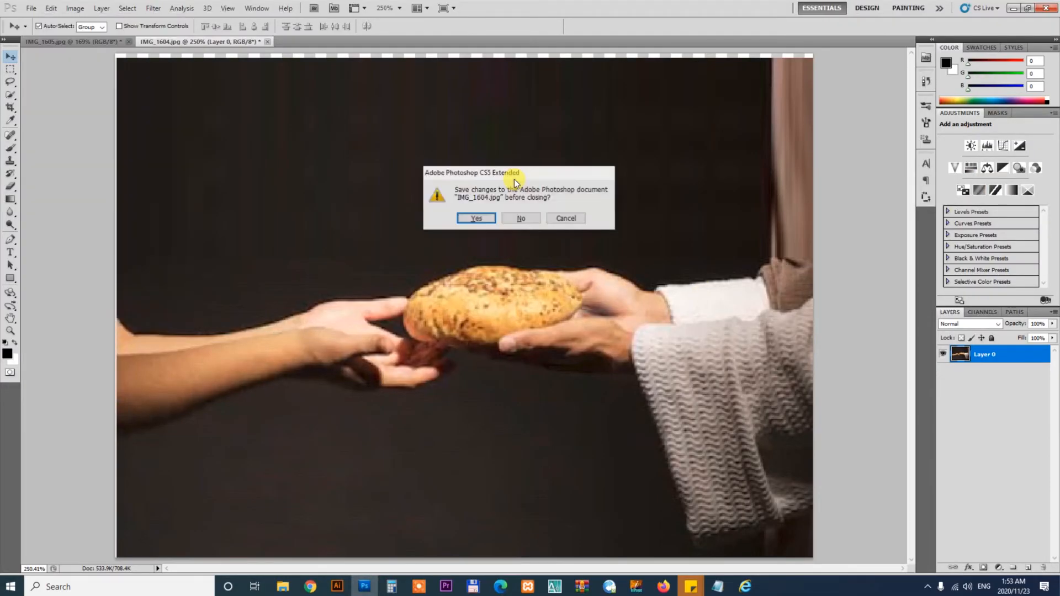
pyautogui.click(516, 218)
pyautogui.hotkey('ctrl', 'w')
pyautogui.click(516, 219)
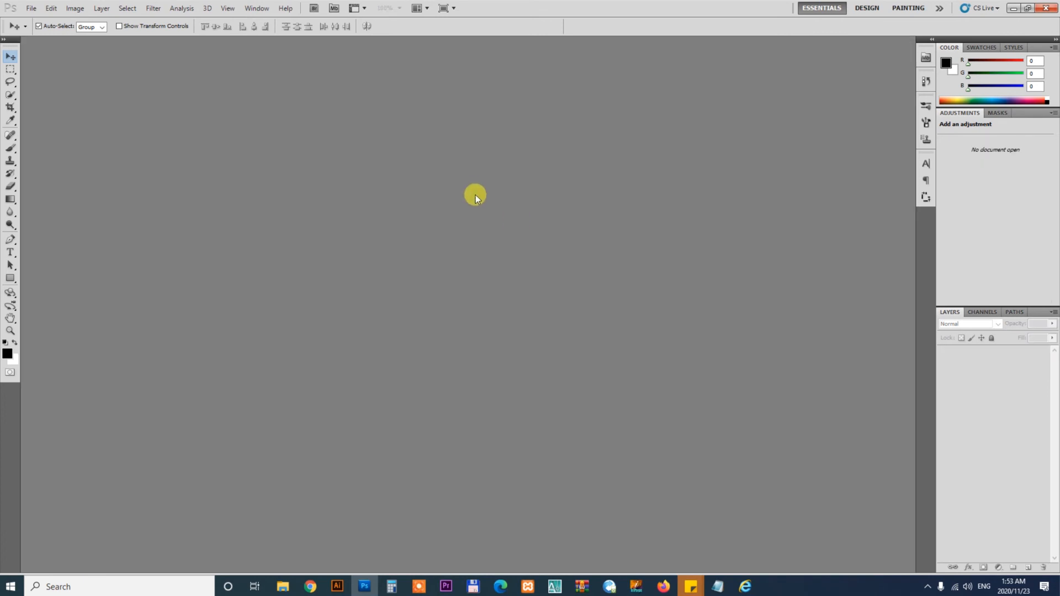
# - Open the 776.psd mockup from the 2020 > Mockup > Logo folder, keeping its layers editable
pyautogui.hotkey('ctrl', 'o')
pyautogui.click(401, 232)
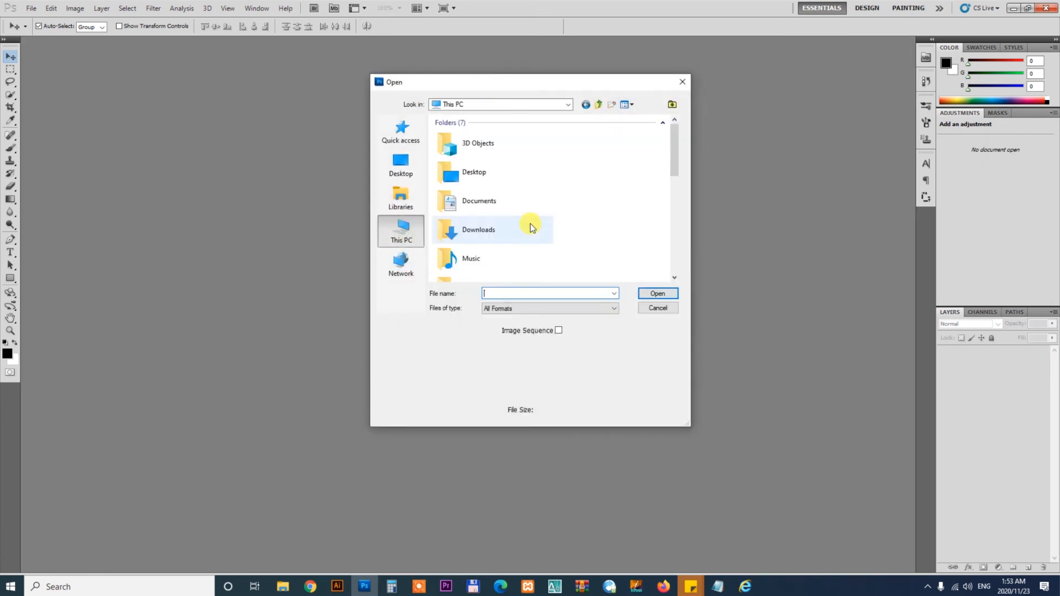
pyautogui.scroll(-3, 530, 224)
pyautogui.doubleClick(512, 271)
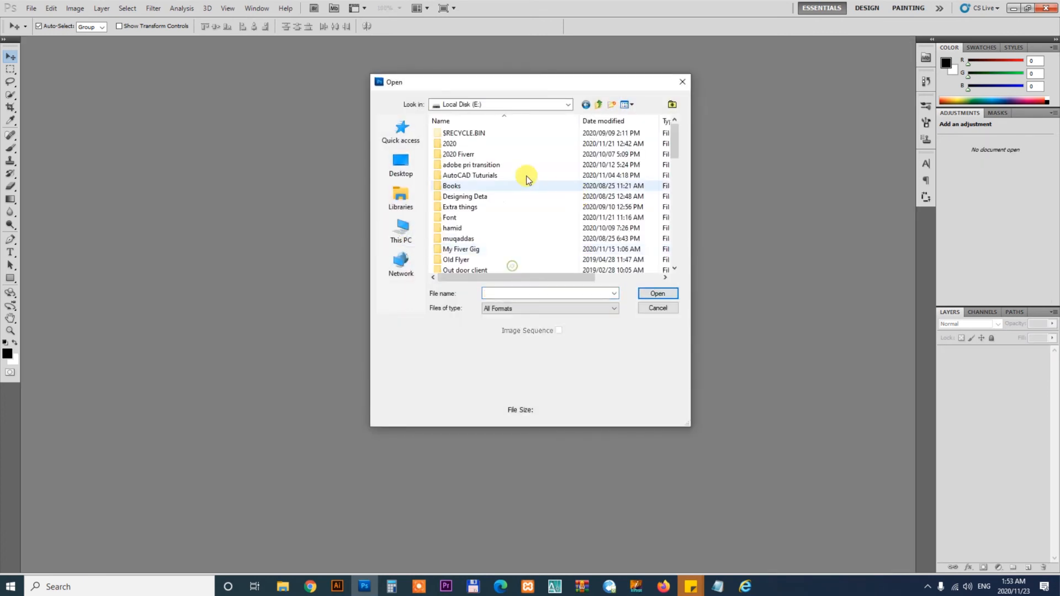
pyautogui.doubleClick(450, 149)
pyautogui.scroll(-4, 452, 155)
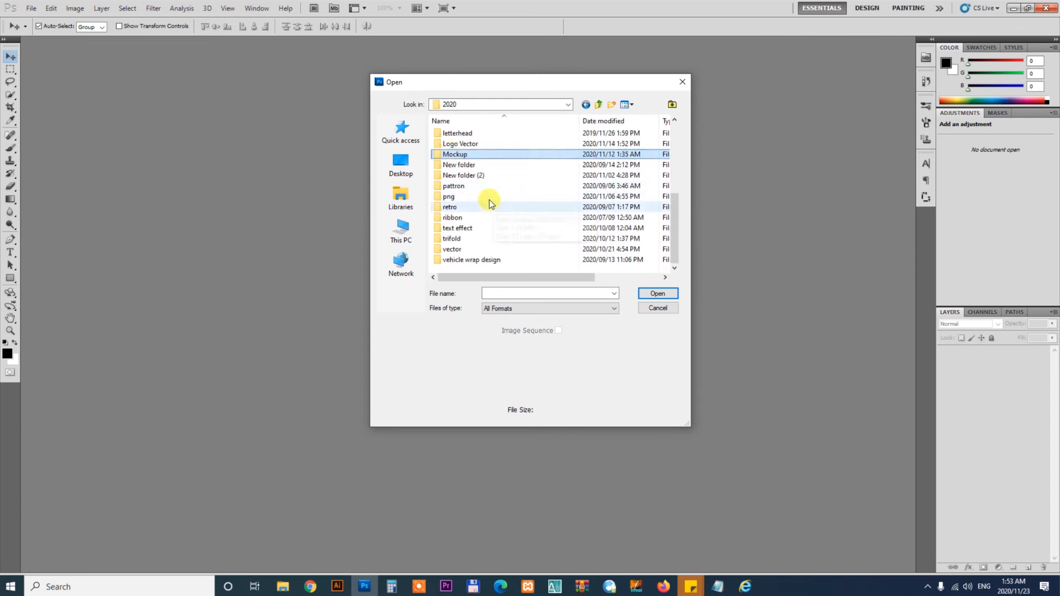
pyautogui.doubleClick(461, 161)
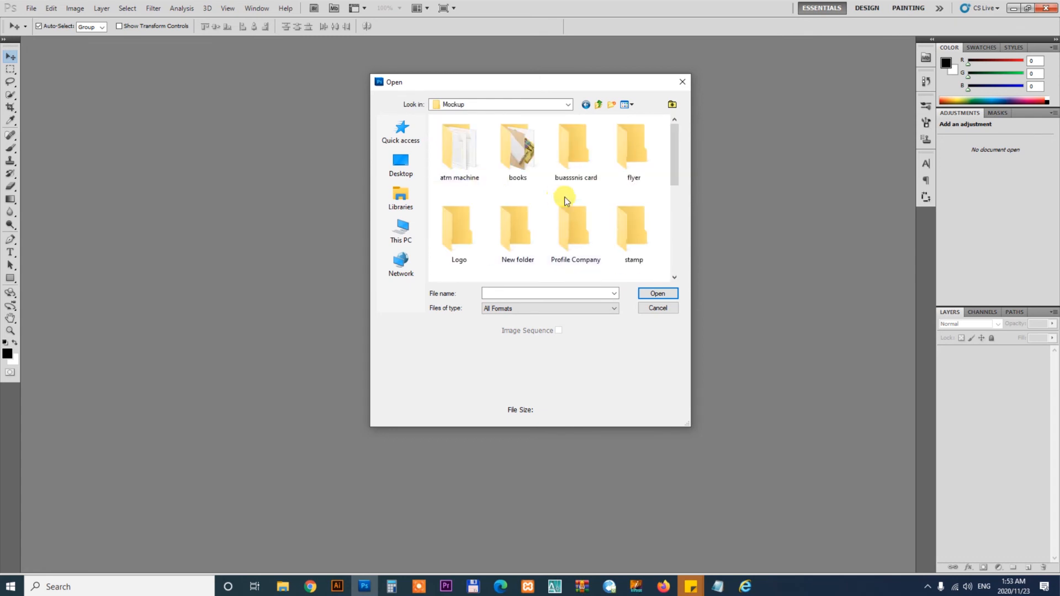
pyautogui.doubleClick(466, 222)
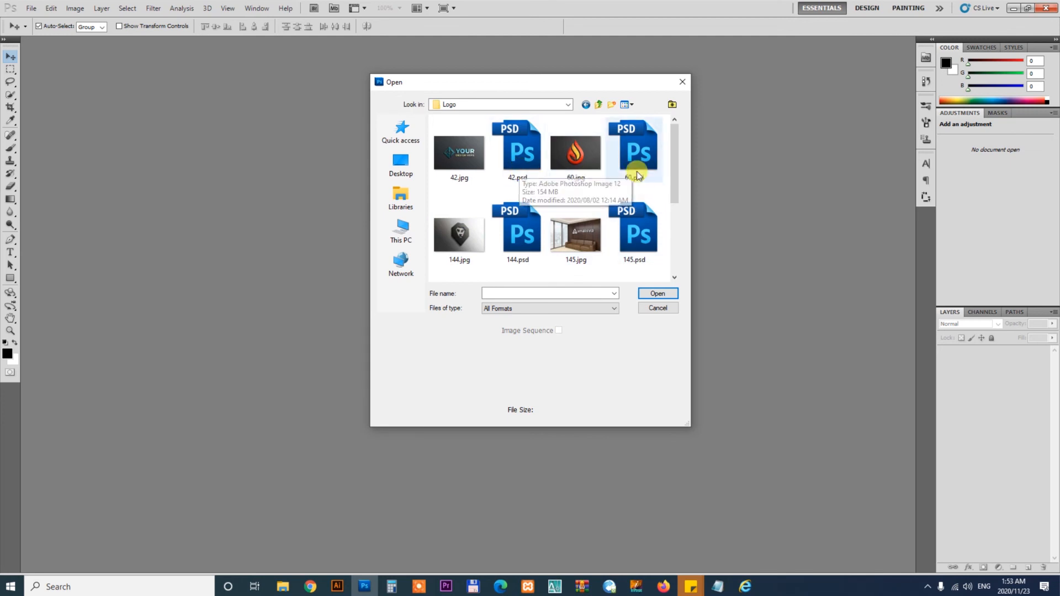
pyautogui.moveTo(672, 158); pyautogui.dragTo(669, 209)
pyautogui.click(508, 213)
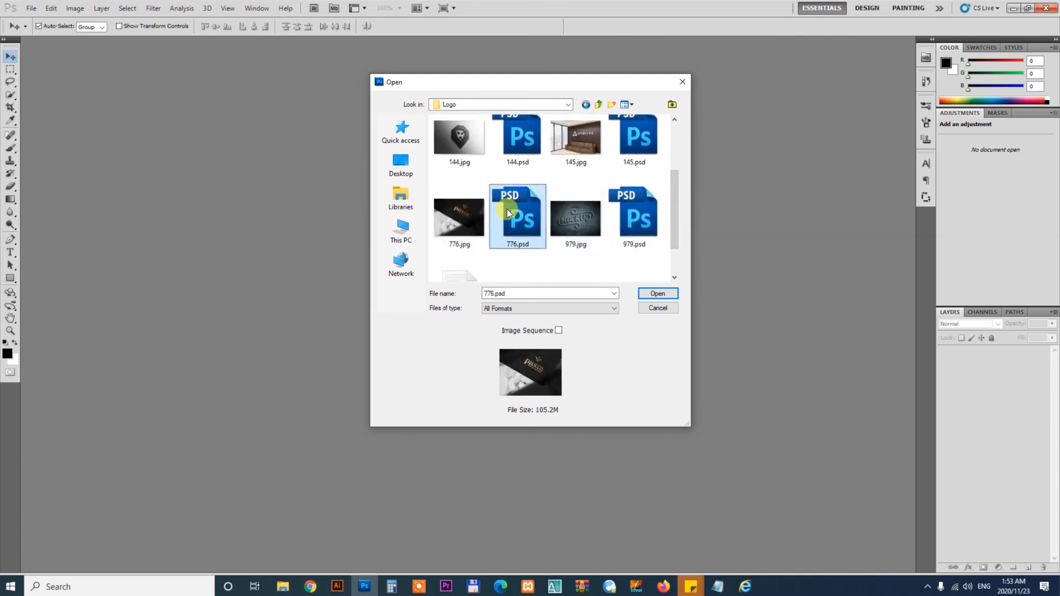
pyautogui.click(659, 293)
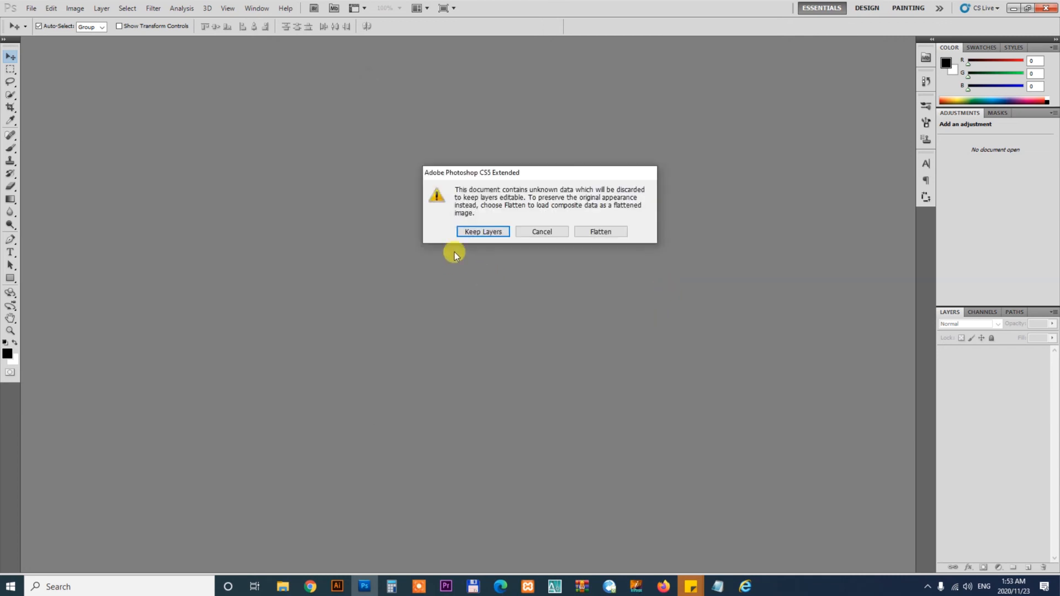
pyautogui.click(476, 233)
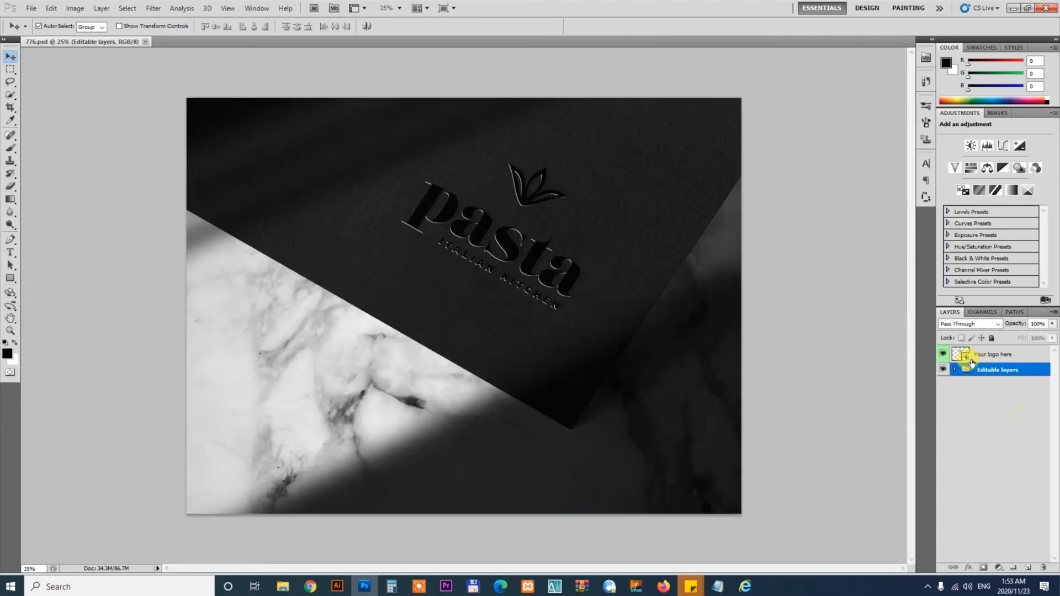
# - Open the 'Your logo here' smart object, hide its existing Logo layer and add a new empty layer
pyautogui.click(967, 361)
pyautogui.doubleClick(966, 359)
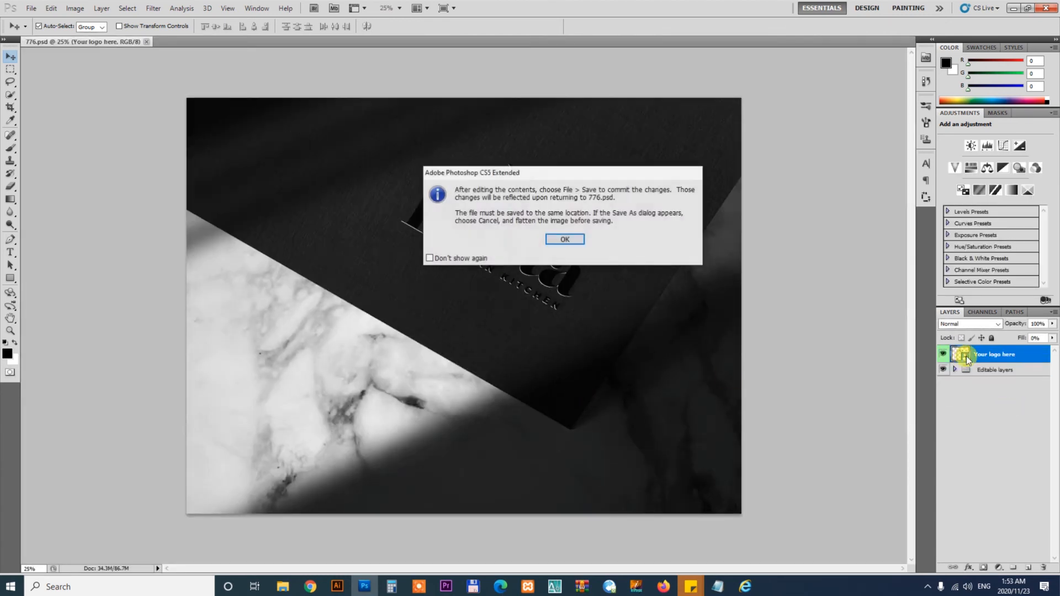
pyautogui.click(564, 239)
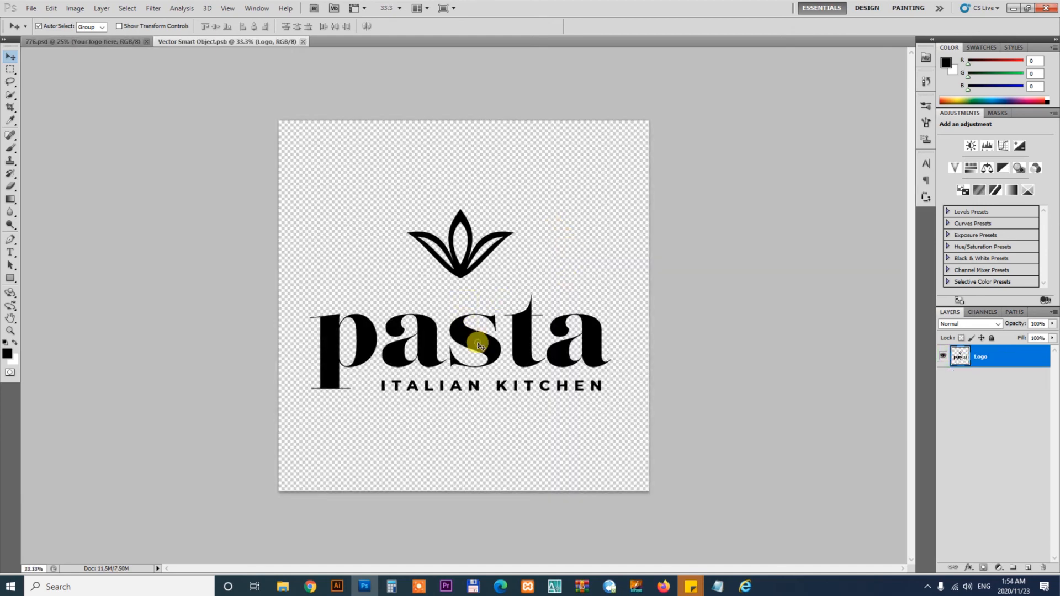
pyautogui.click(944, 357)
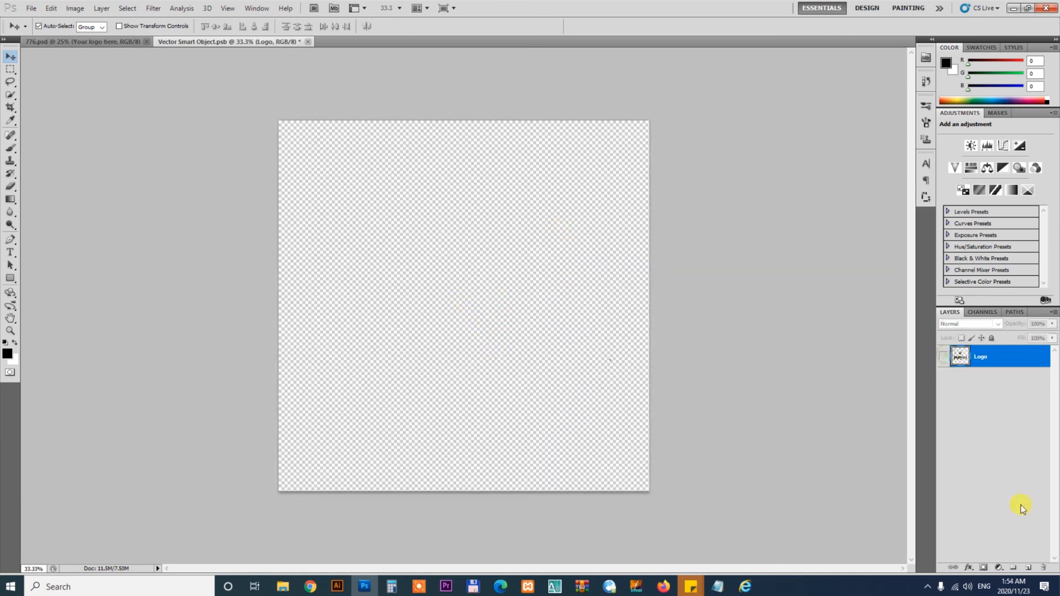
pyautogui.click(1029, 570)
# - Copy the gold logo from the third Illustrator artboard and paste it into the smart object as a Smart Object
pyautogui.click(337, 587)
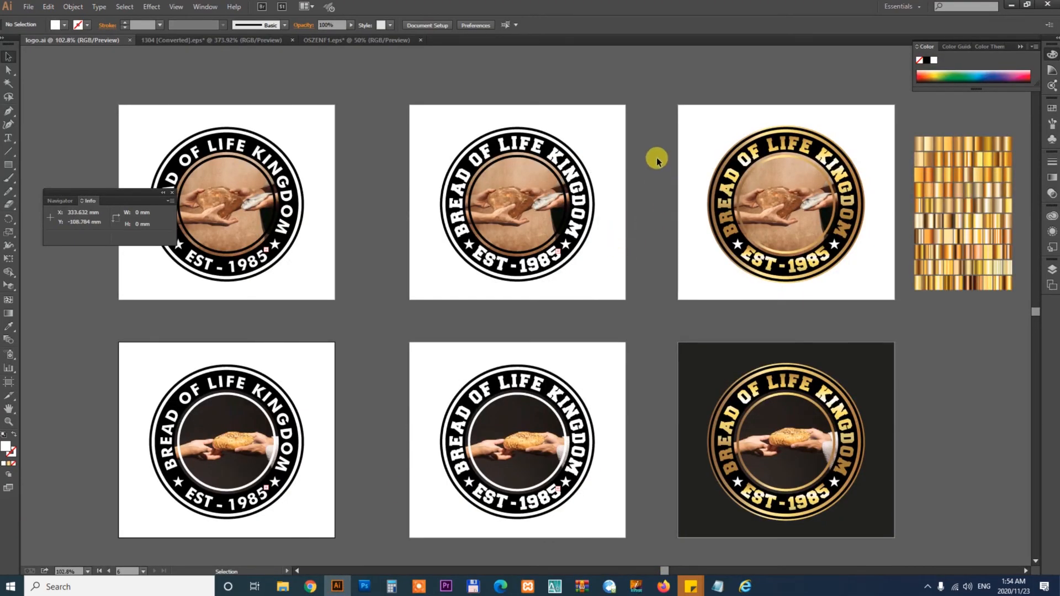
pyautogui.moveTo(670, 104); pyautogui.dragTo(881, 298)
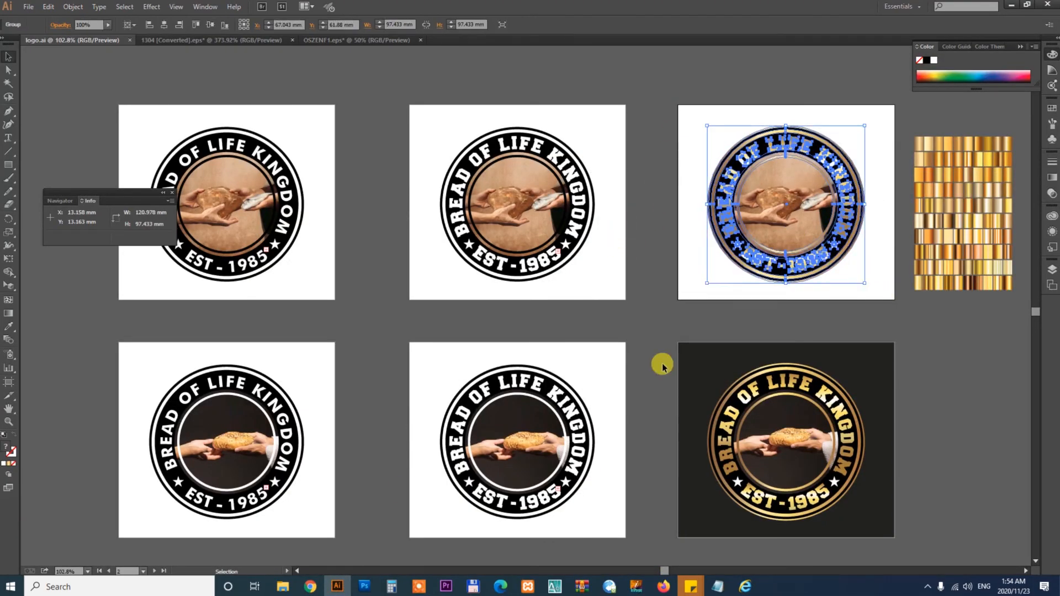
pyautogui.click(364, 587)
pyautogui.hotkey('ctrl', 'v')
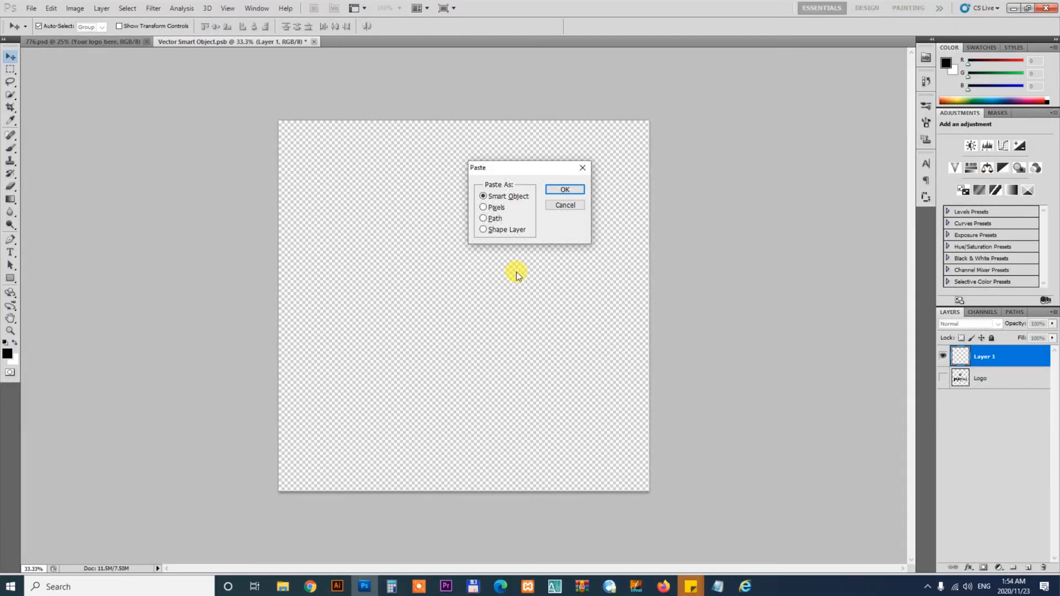
pyautogui.press('Return')
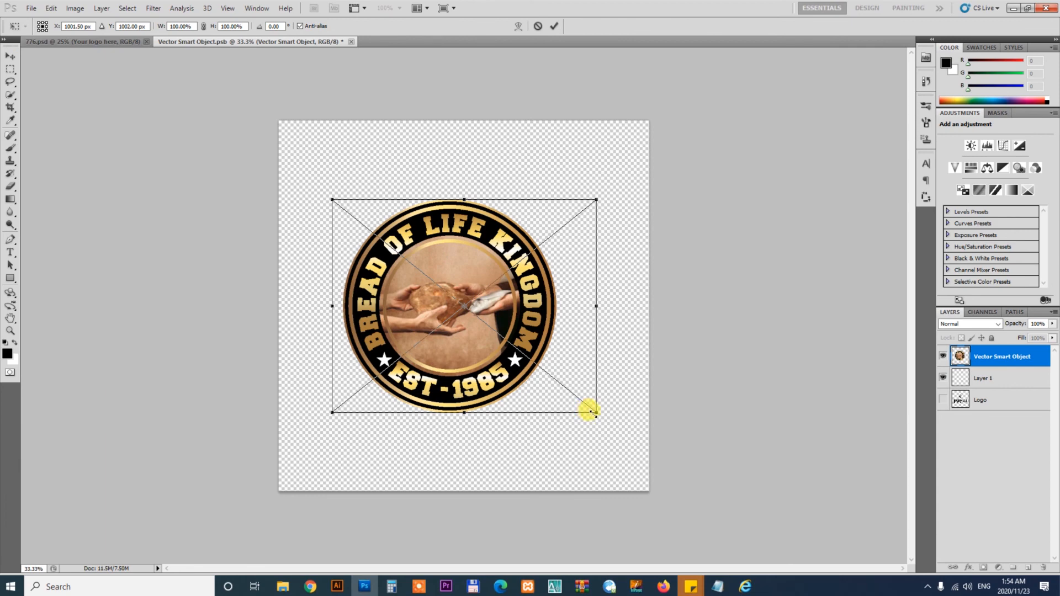
# - Scale the pasted logo up to about 141% and nudge it to the canvas centre
pyautogui.moveTo(595, 413); pyautogui.dragTo(651, 446)
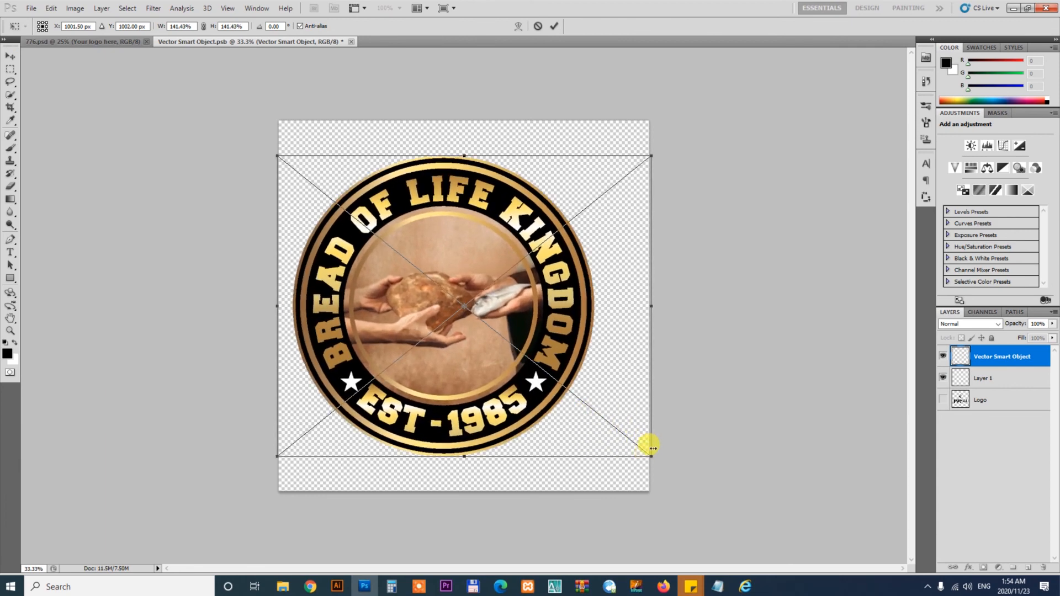
pyautogui.press('Return')
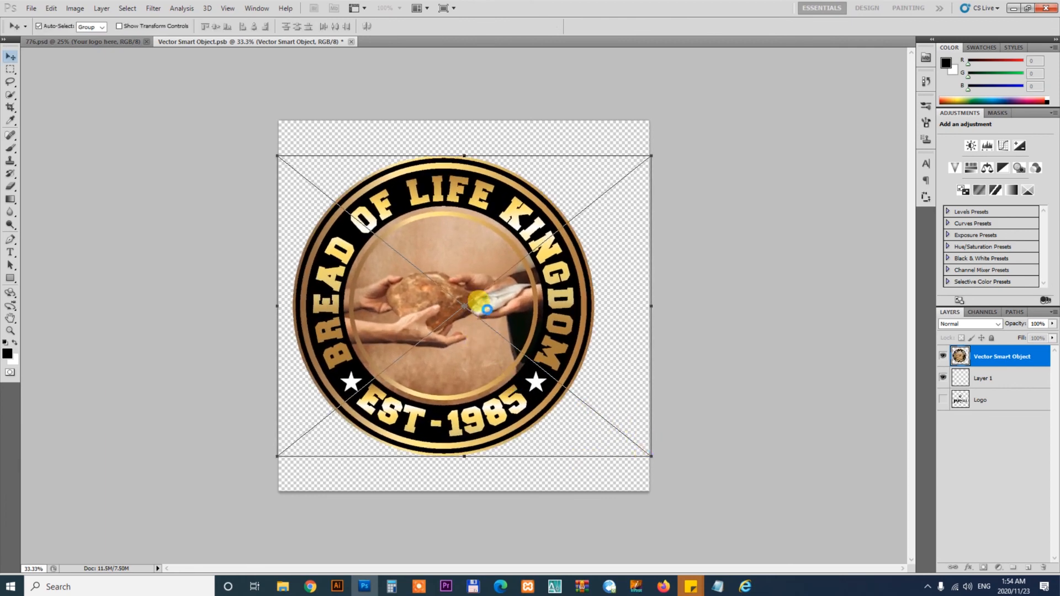
pyautogui.moveTo(488, 305); pyautogui.dragTo(505, 304)
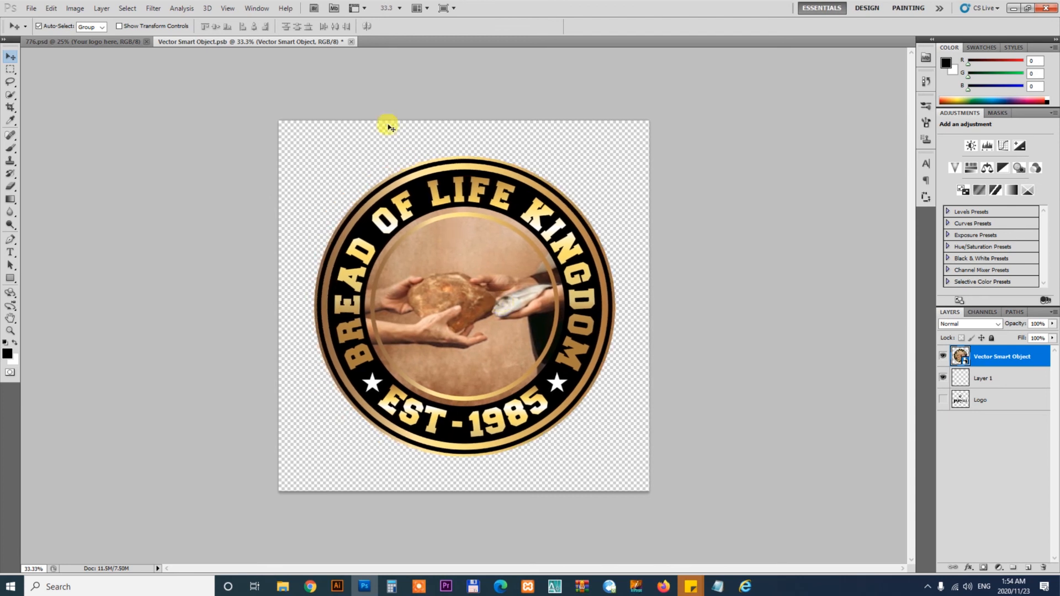
# - Close the logo smart object, saving its changes back into the mockup
pyautogui.click(350, 42)
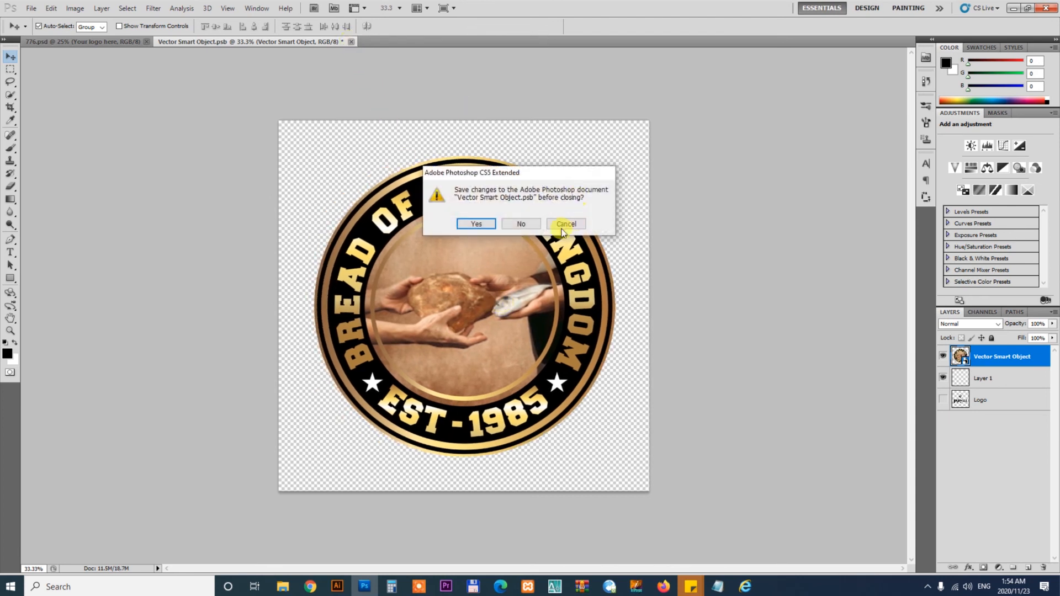
pyautogui.click(477, 224)
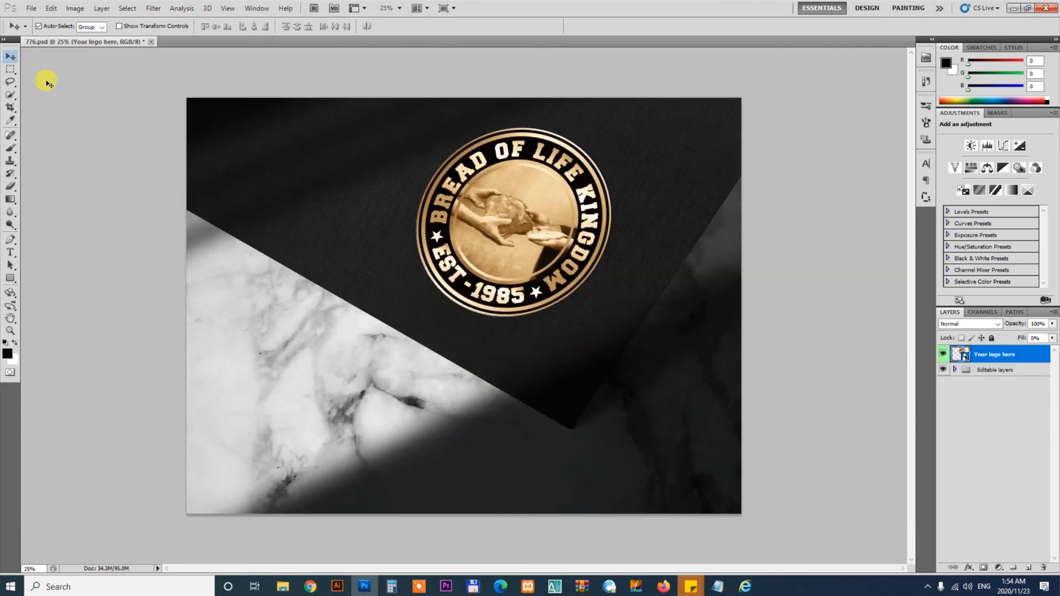
pyautogui.click(19, 11)
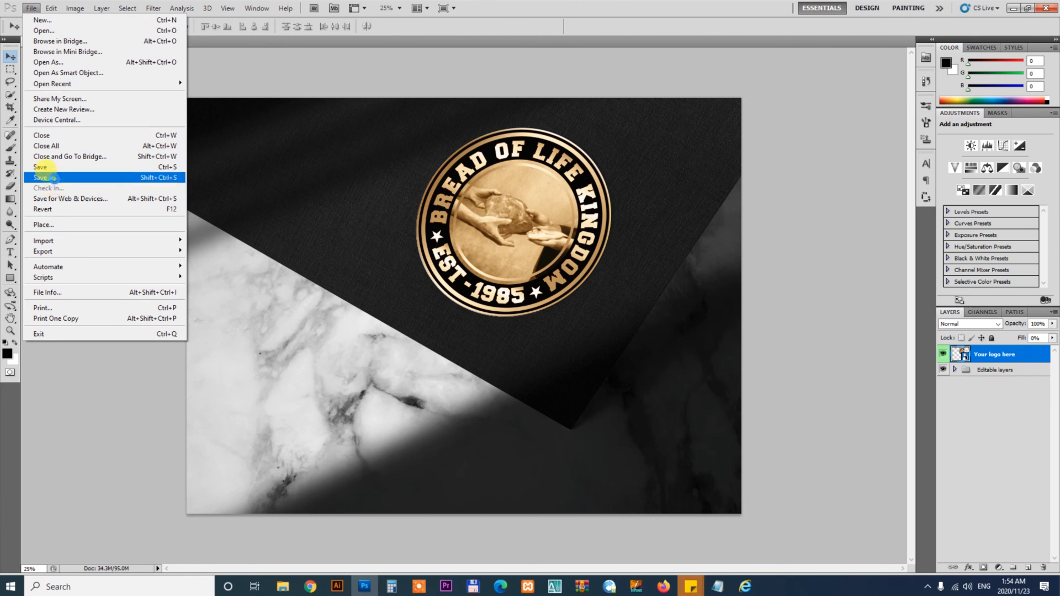
pyautogui.click(44, 176)
pyautogui.click(399, 227)
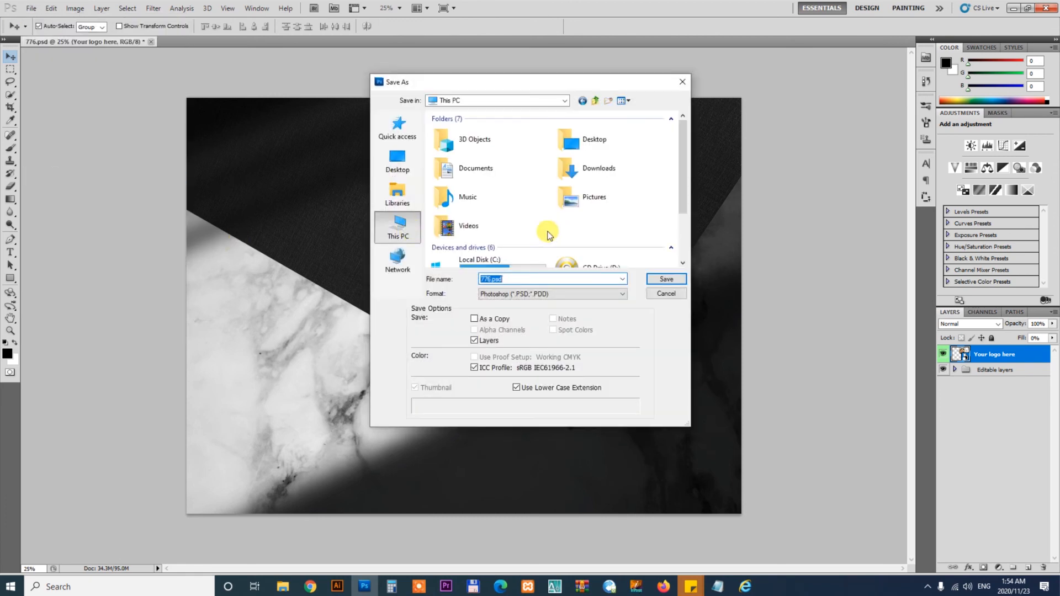
pyautogui.moveTo(683, 161); pyautogui.dragTo(683, 199)
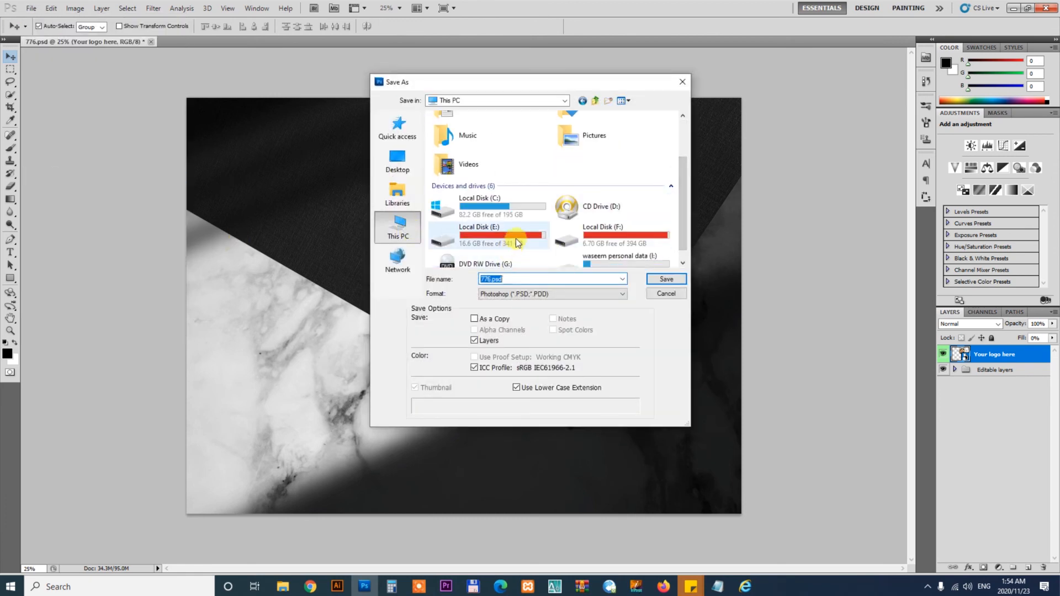
pyautogui.doubleClick(517, 240)
pyautogui.doubleClick(472, 147)
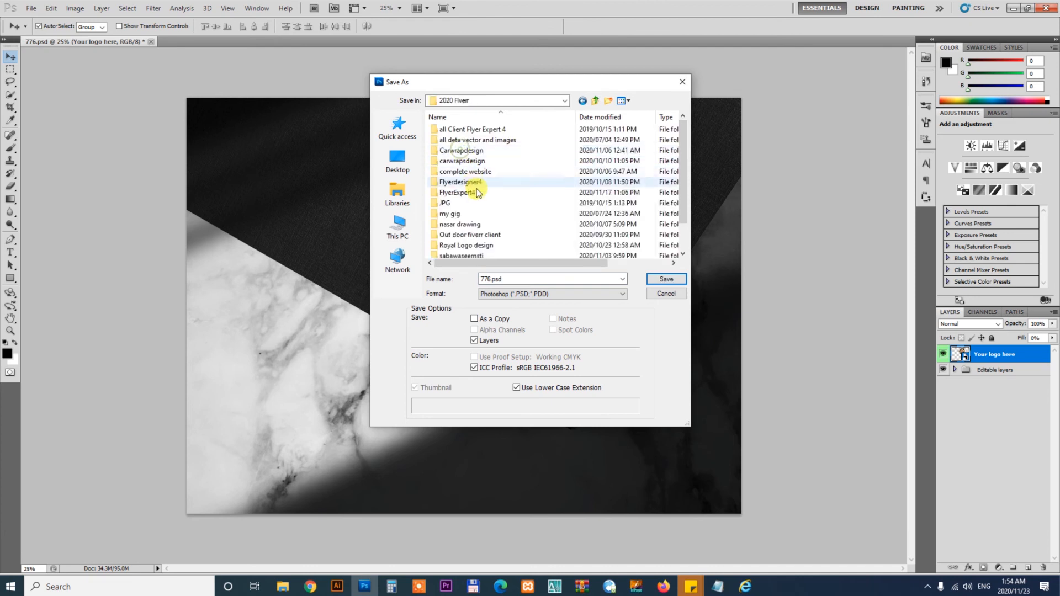
pyautogui.doubleClick(477, 191)
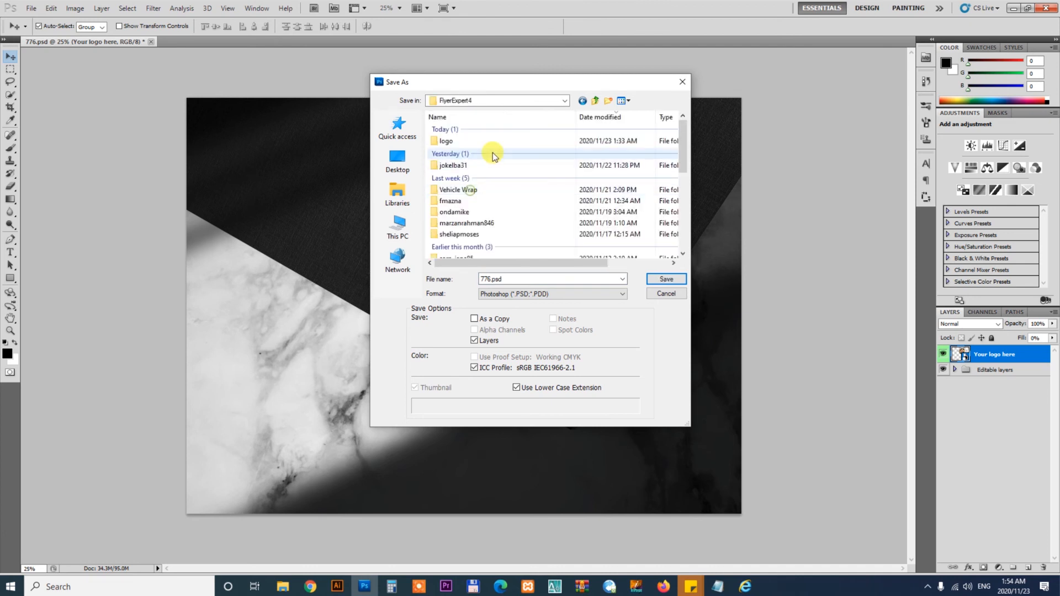
pyautogui.doubleClick(464, 139)
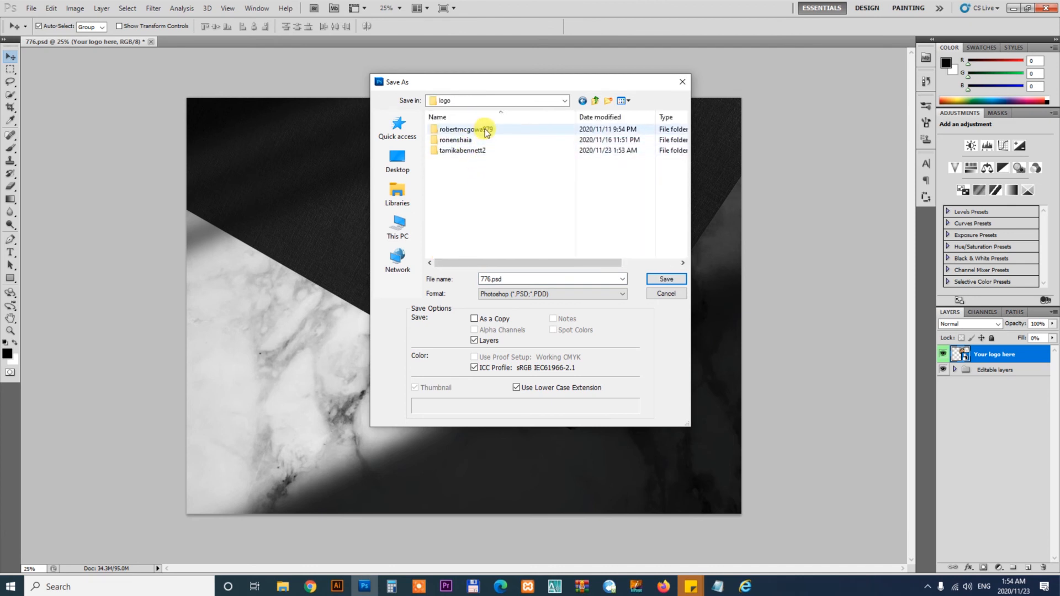
pyautogui.click(624, 101)
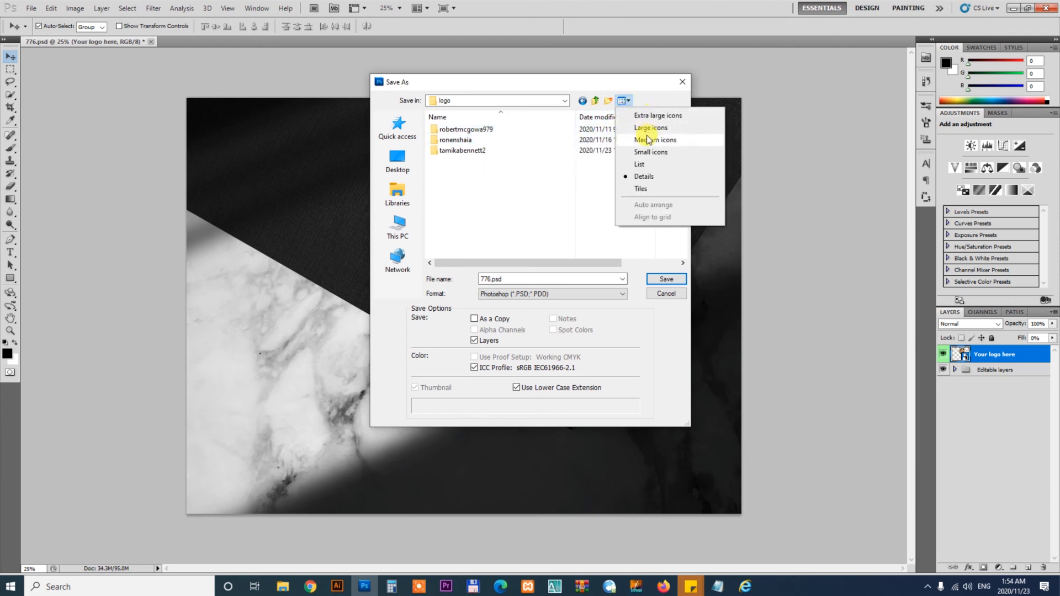
pyautogui.click(636, 136)
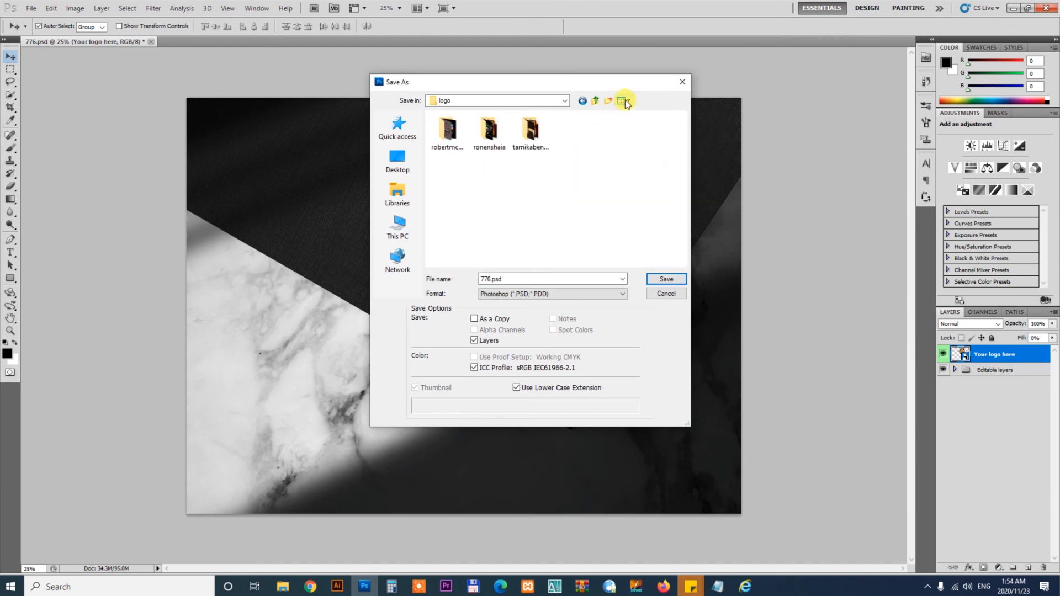
pyautogui.click(625, 101)
pyautogui.click(647, 111)
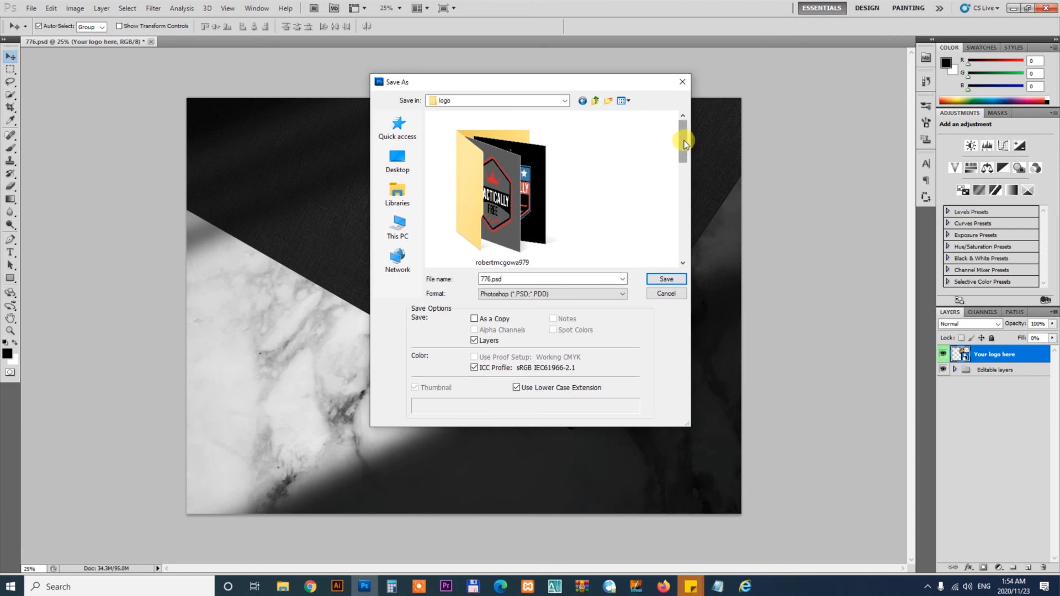
pyautogui.moveTo(685, 145); pyautogui.dragTo(684, 236)
pyautogui.click(504, 194)
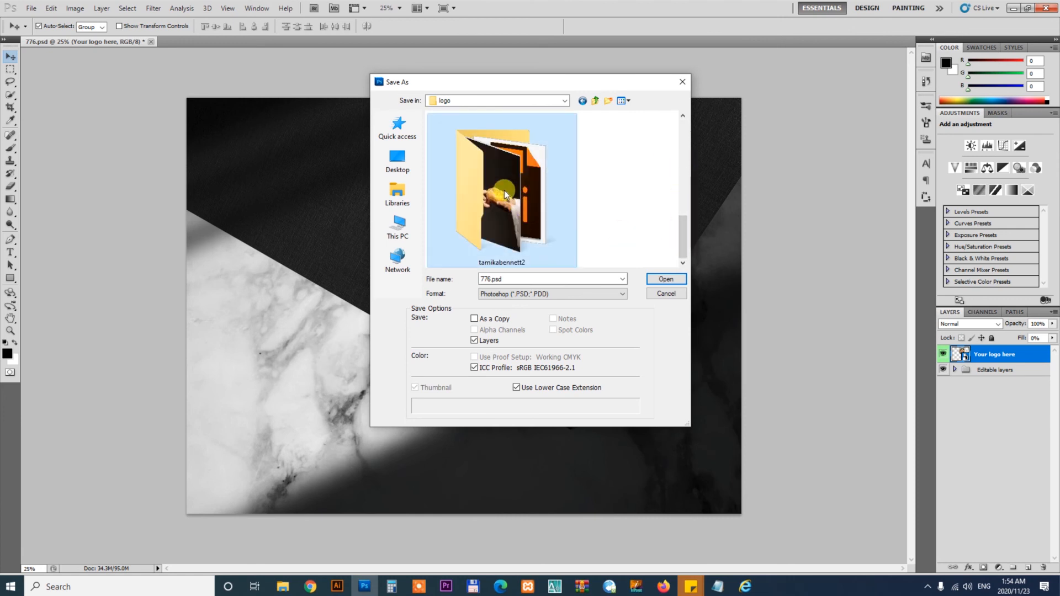
pyautogui.doubleClick(504, 193)
# - Save the mockup as a JPEG named 123 in the New folder at Maximum quality
pyautogui.click(521, 296)
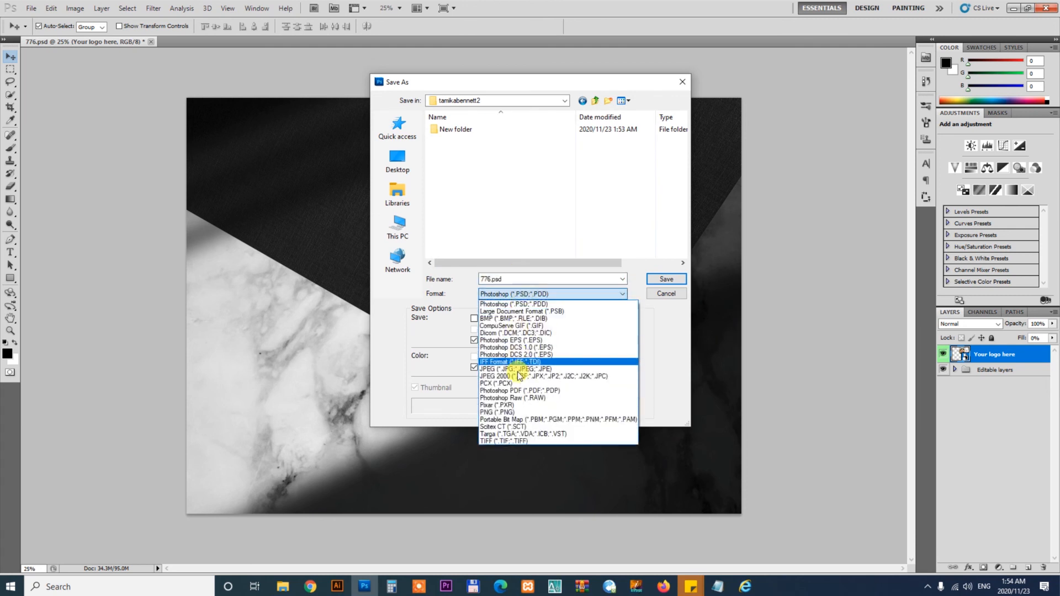
pyautogui.click(519, 370)
pyautogui.doubleClick(512, 279)
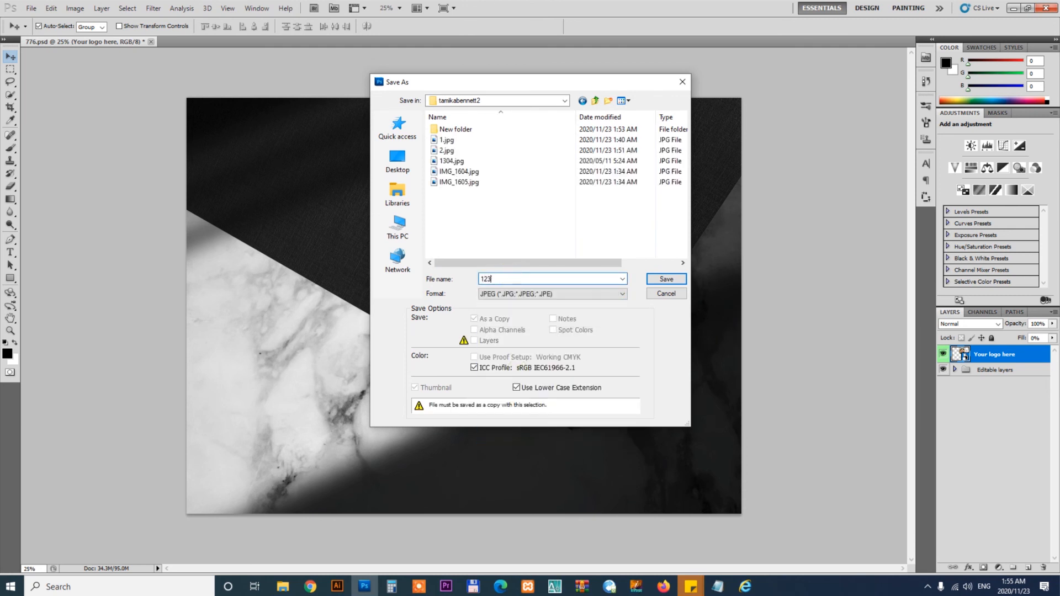
pyautogui.doubleClick(456, 129)
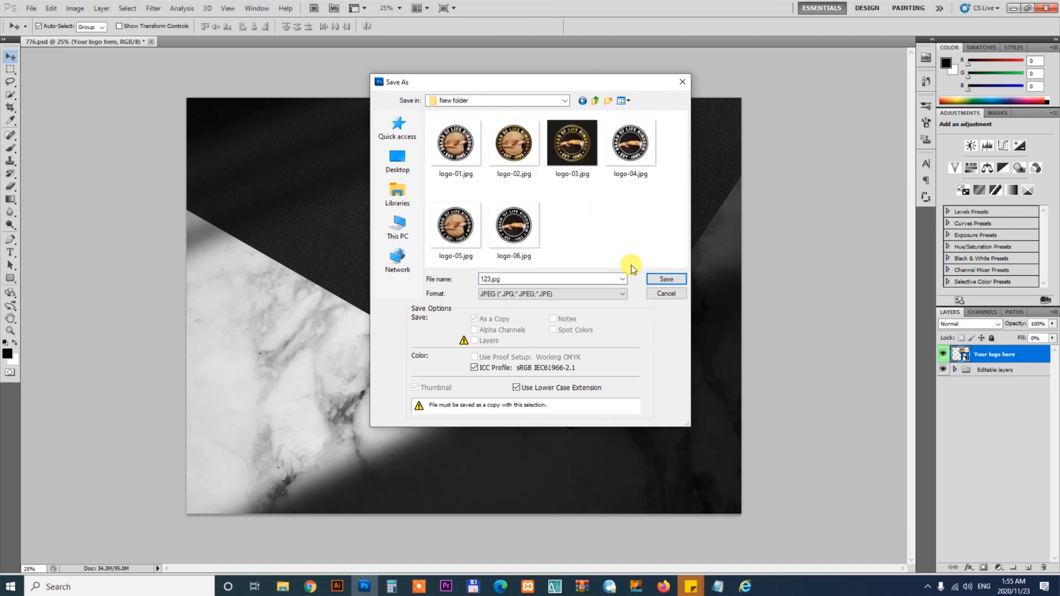
pyautogui.click(666, 280)
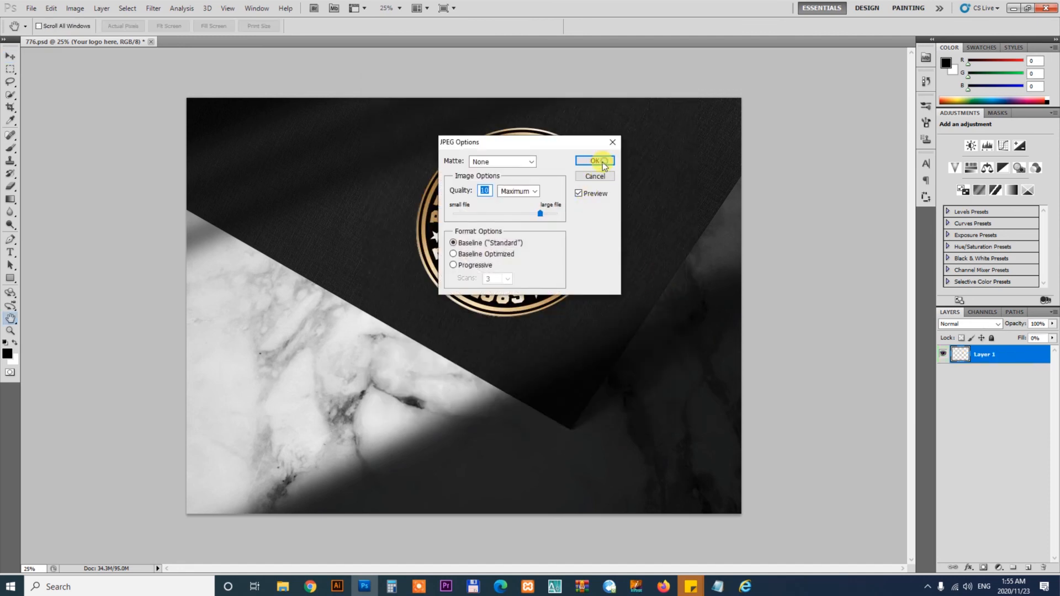
pyautogui.click(607, 161)
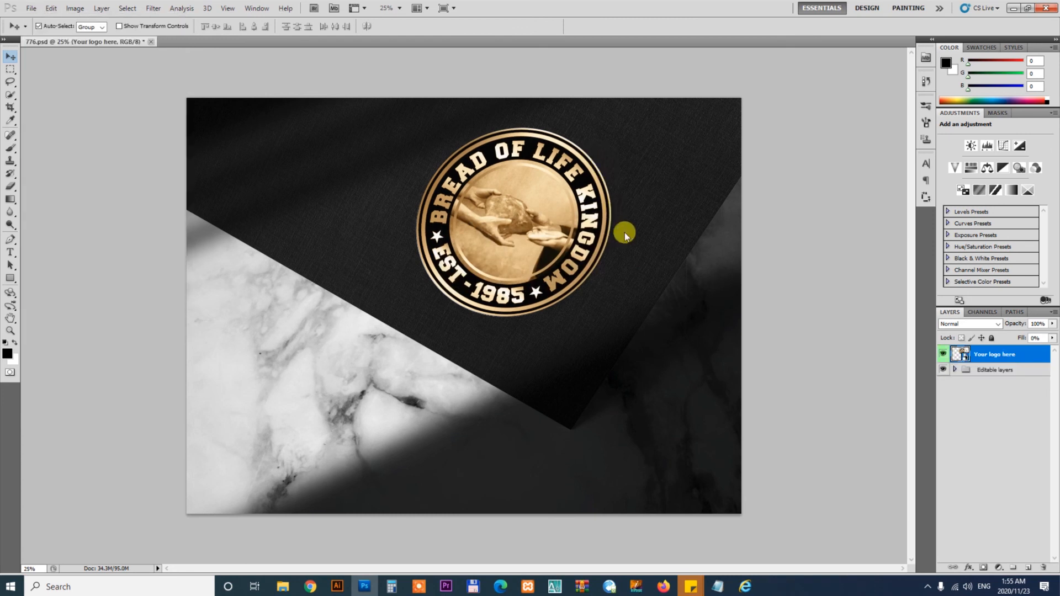
# - Close the mockup document and switch to the Fiverr order page in the browser
pyautogui.hotkey('ctrl', 'w')
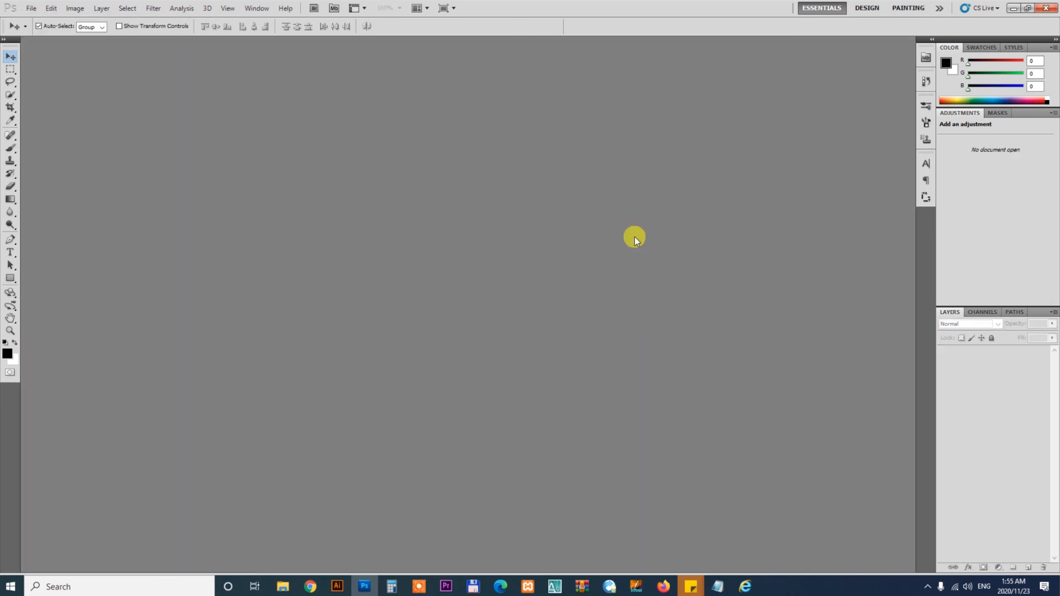
pyautogui.click(311, 586)
pyautogui.hotkey('ctrl', 'shift', 'Tab')
pyautogui.hotkey('ctrl', 'shift', 'Tab')
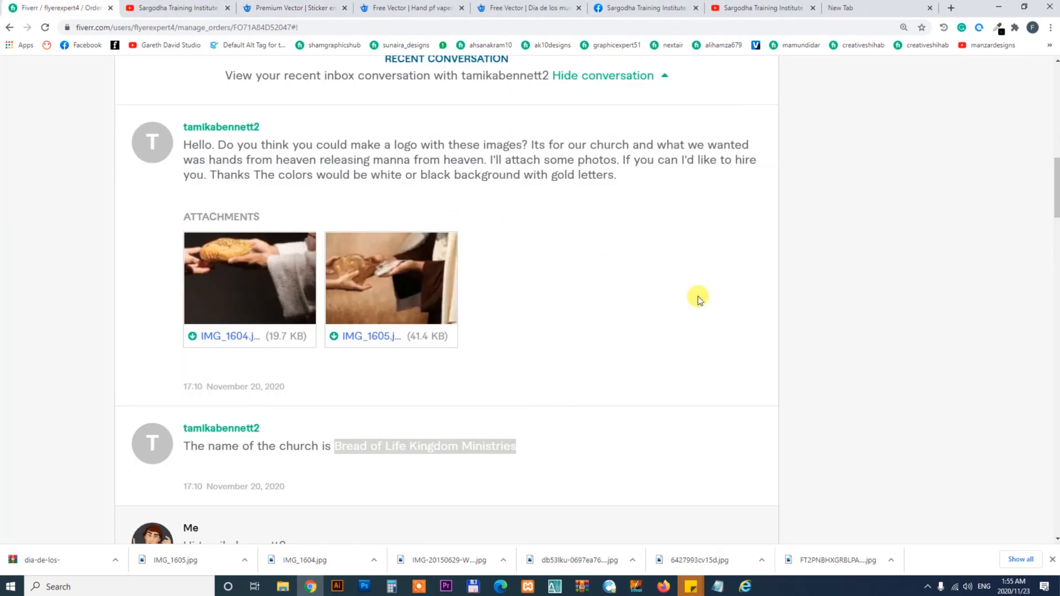
pyautogui.moveTo(1056, 217); pyautogui.dragTo(1055, 96)
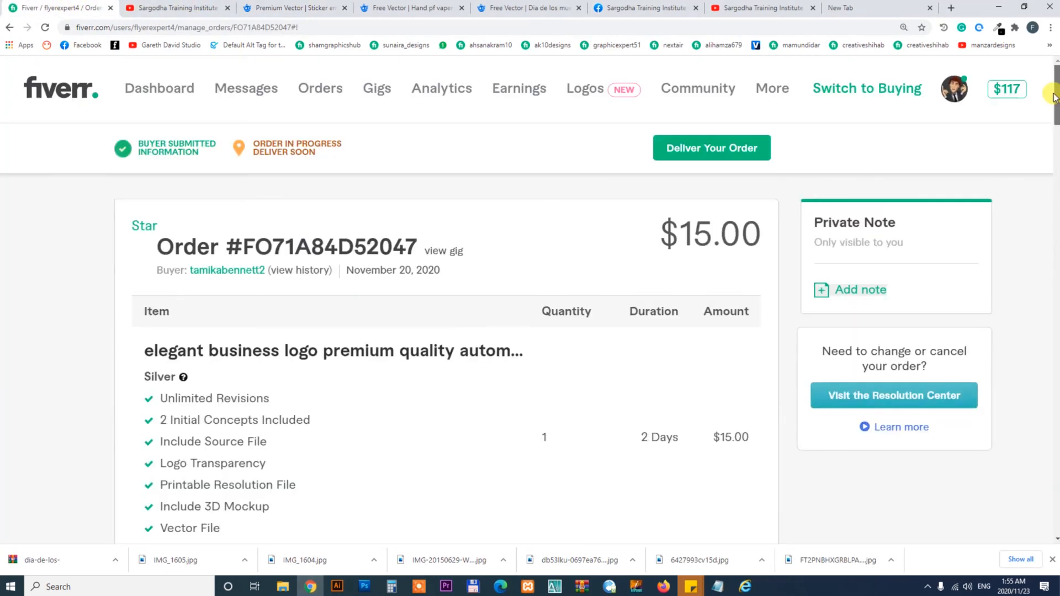
# - Open the order's delivery form and insert the 'Here is your delivery' quick response message
pyautogui.click(728, 150)
pyautogui.click(371, 239)
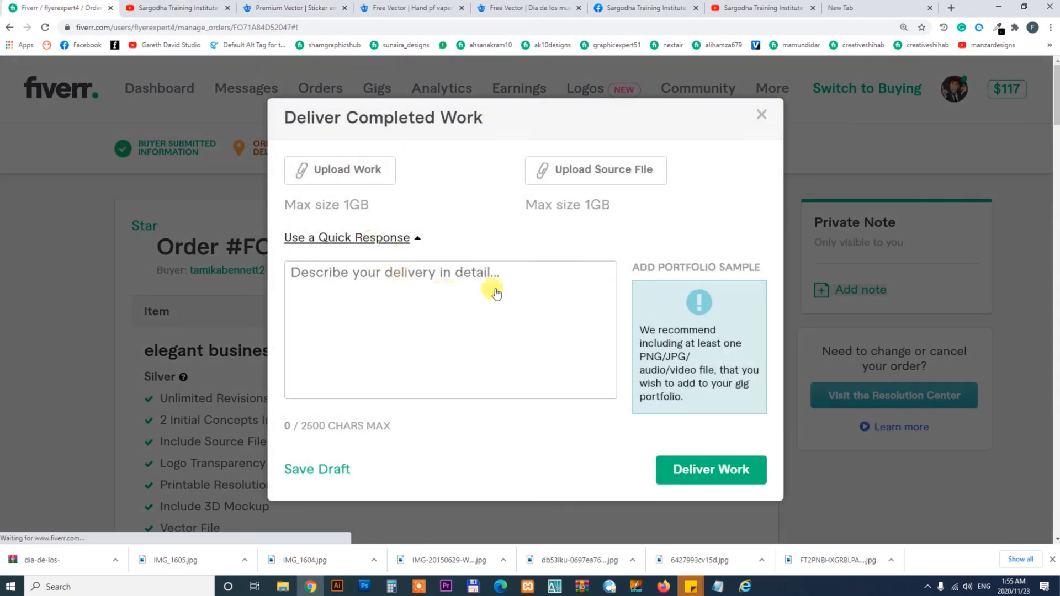
pyautogui.click(534, 272)
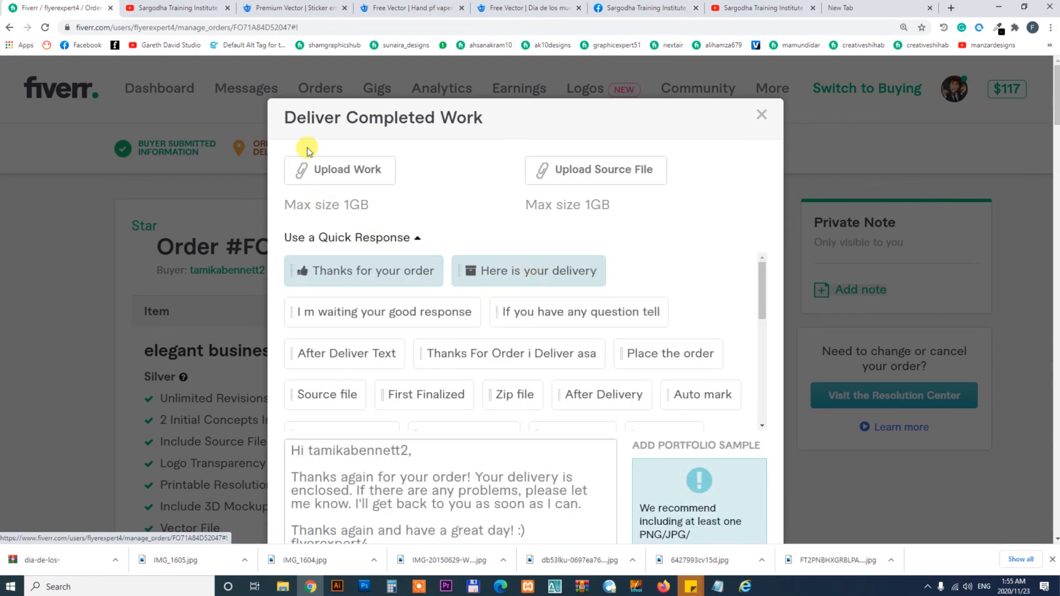
pyautogui.click(350, 167)
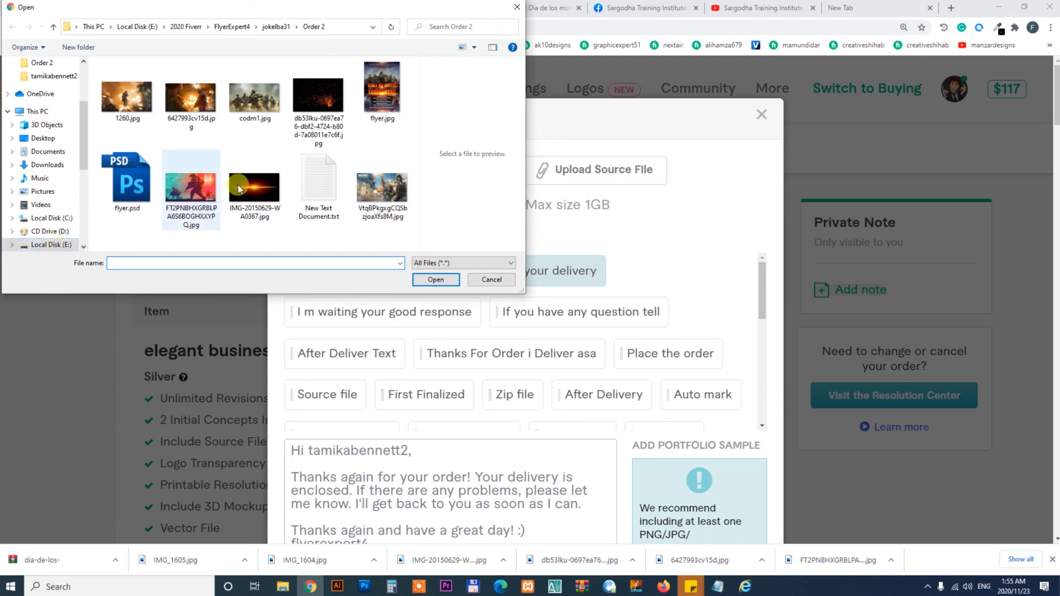
pyautogui.click(210, 176)
pyautogui.hotkey('alt', 'Up')
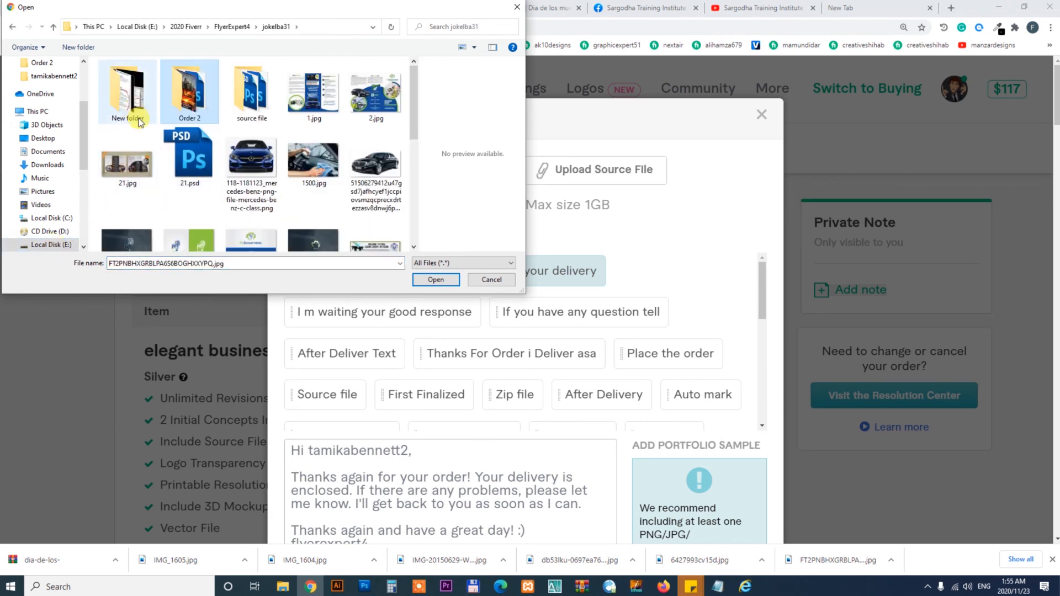
pyautogui.hotkey('alt', 'Up')
pyautogui.scroll(3, 415, 96)
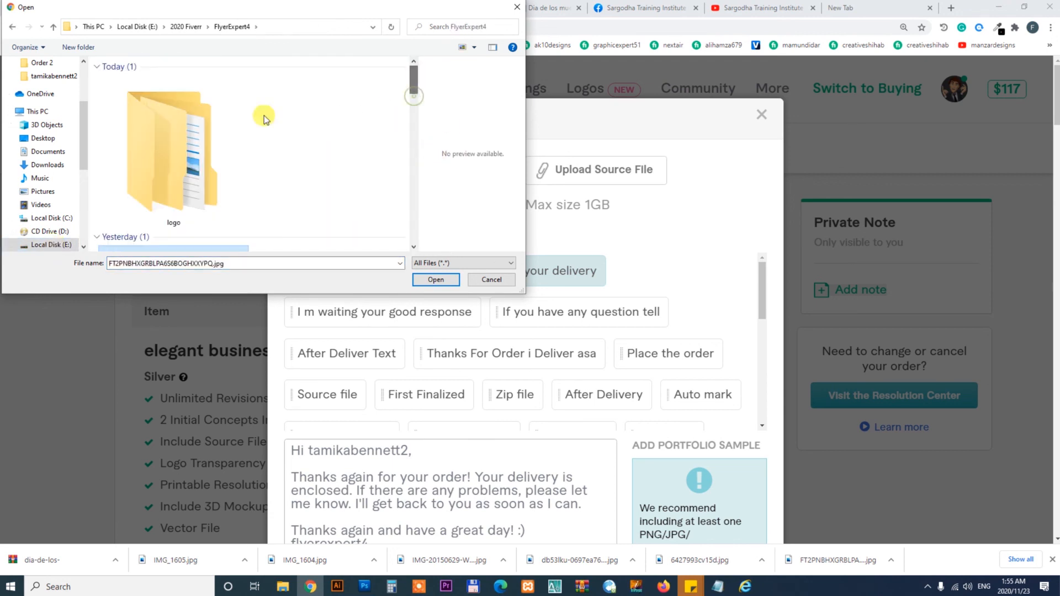
pyautogui.doubleClick(169, 134)
pyautogui.doubleClick(145, 113)
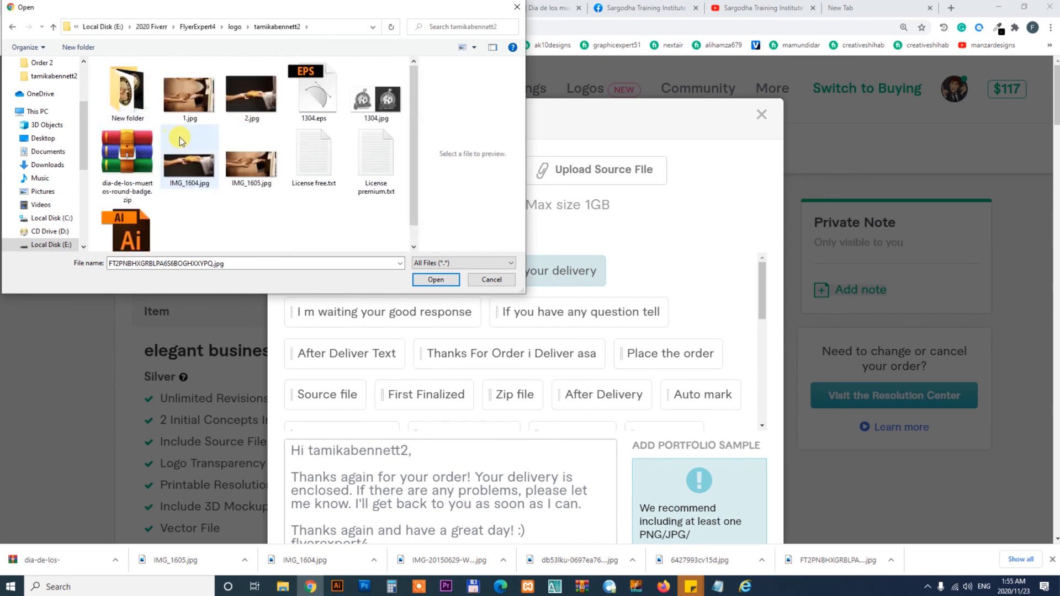
pyautogui.doubleClick(126, 91)
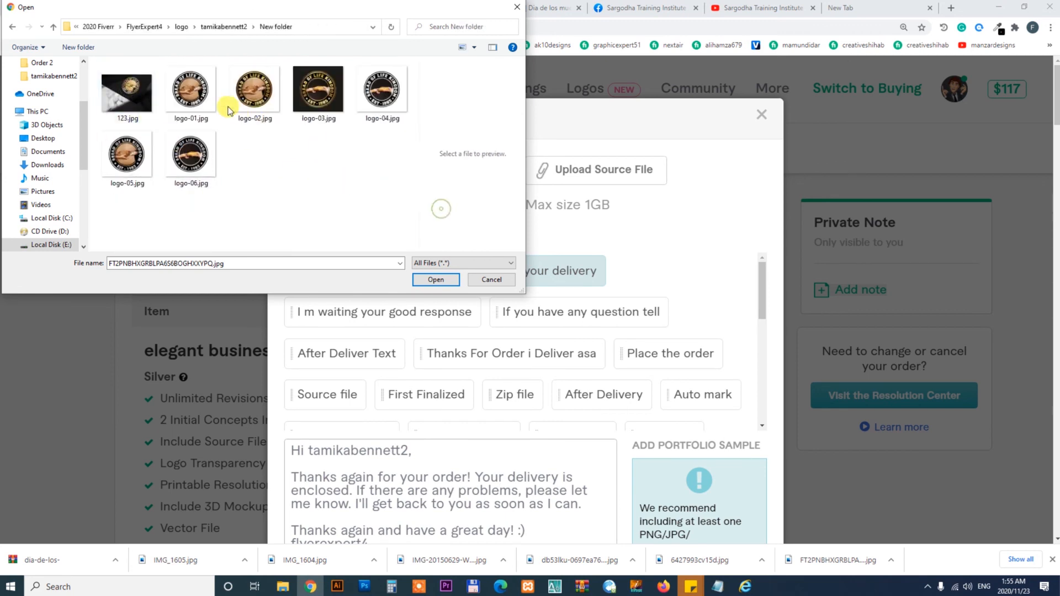
pyautogui.moveTo(392, 175); pyautogui.dragTo(190, 89)
pyautogui.keyDown('ctrl'); pyautogui.click(127, 154); pyautogui.keyUp('ctrl')
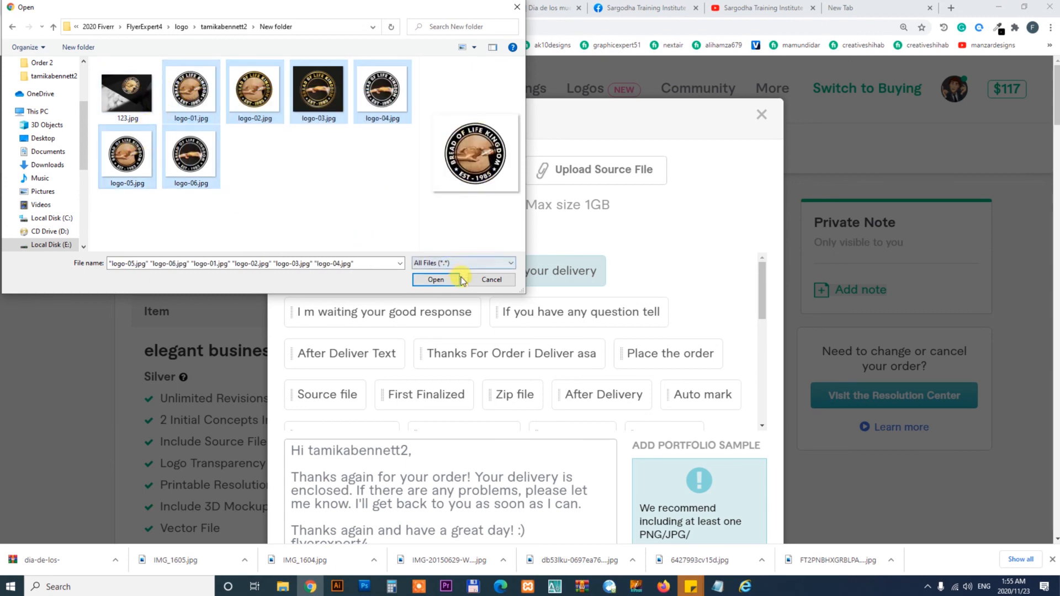
pyautogui.click(436, 279)
# - Attach the 123.jpg mockup file to the delivery and submit the delivered work
pyautogui.click(347, 207)
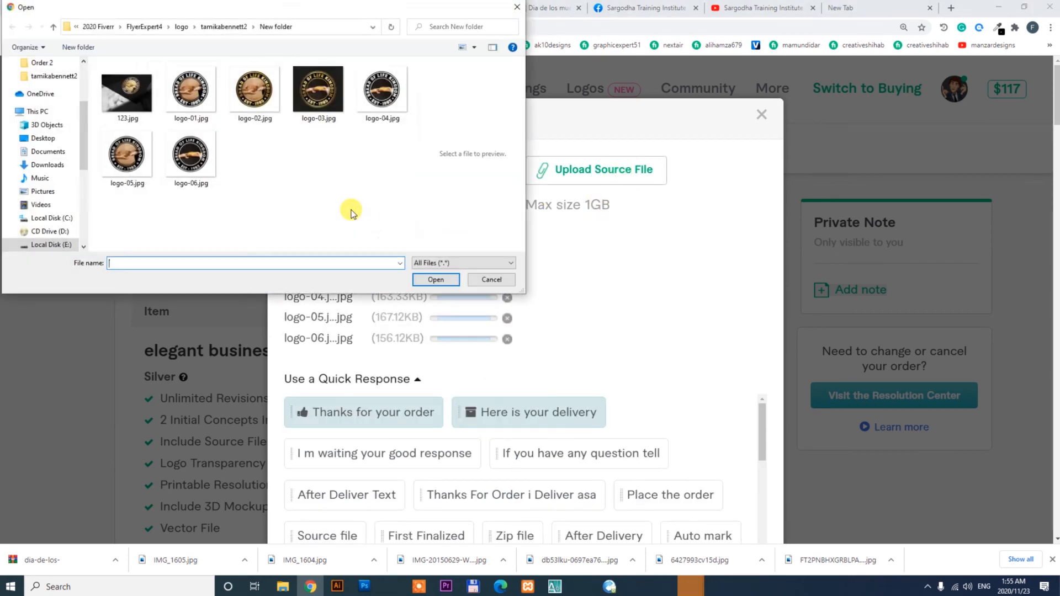
pyautogui.doubleClick(132, 101)
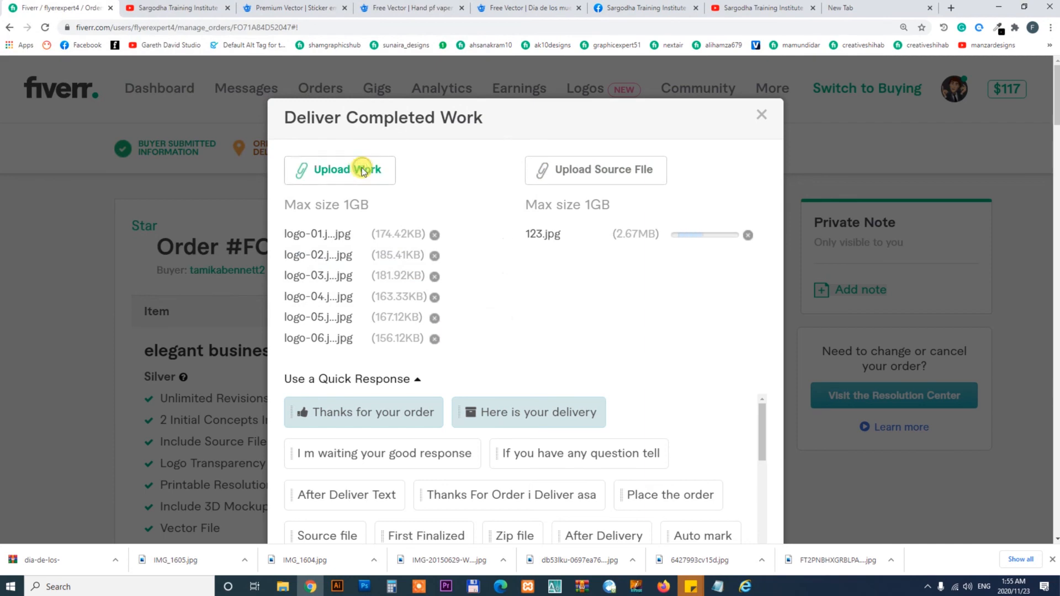
pyautogui.doubleClick(141, 97)
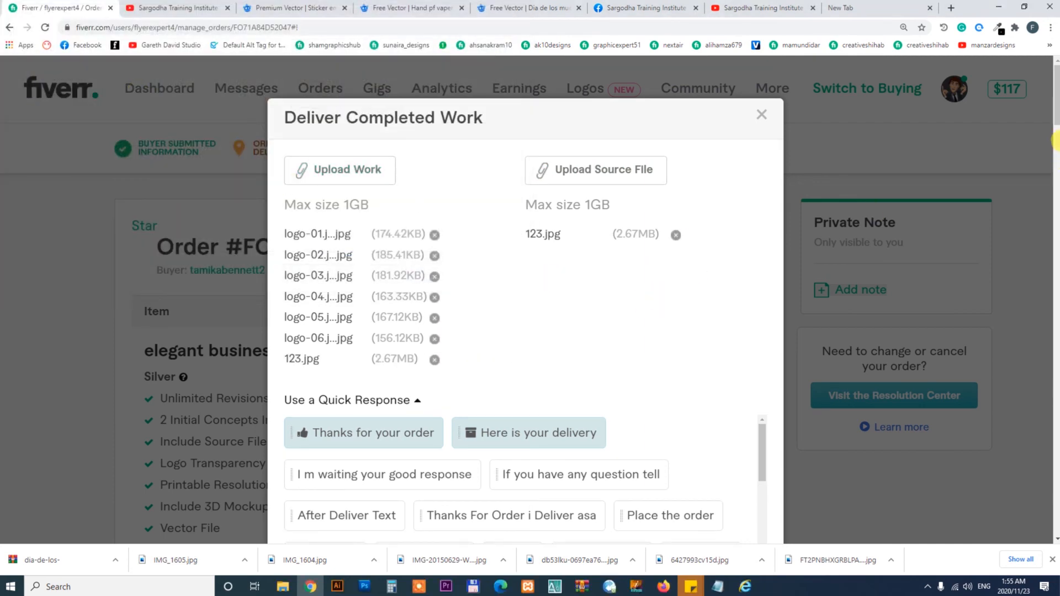
pyautogui.moveTo(1057, 114); pyautogui.dragTo(1058, 166)
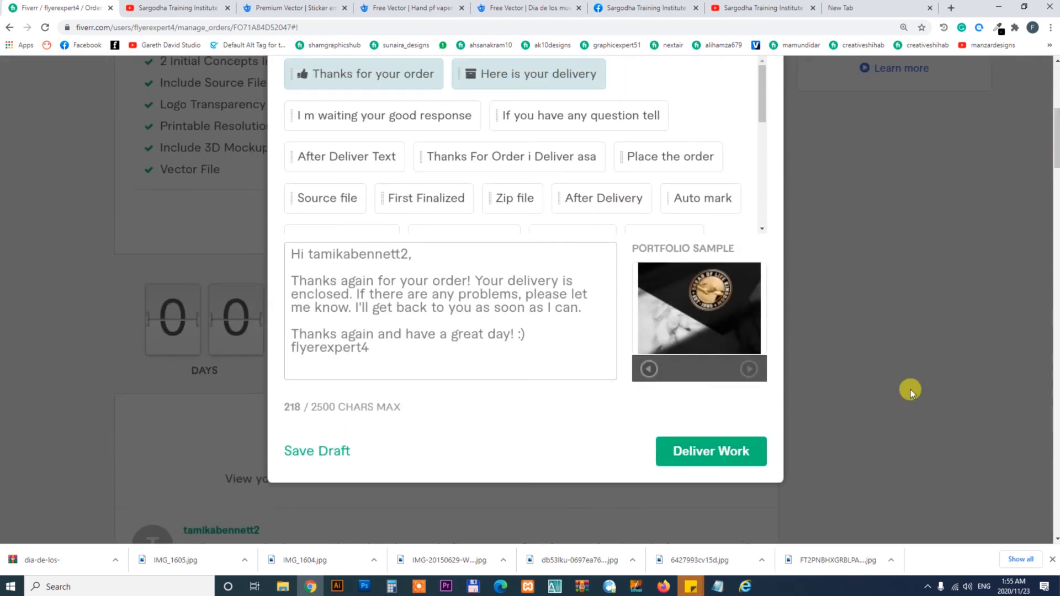
pyautogui.click(723, 453)
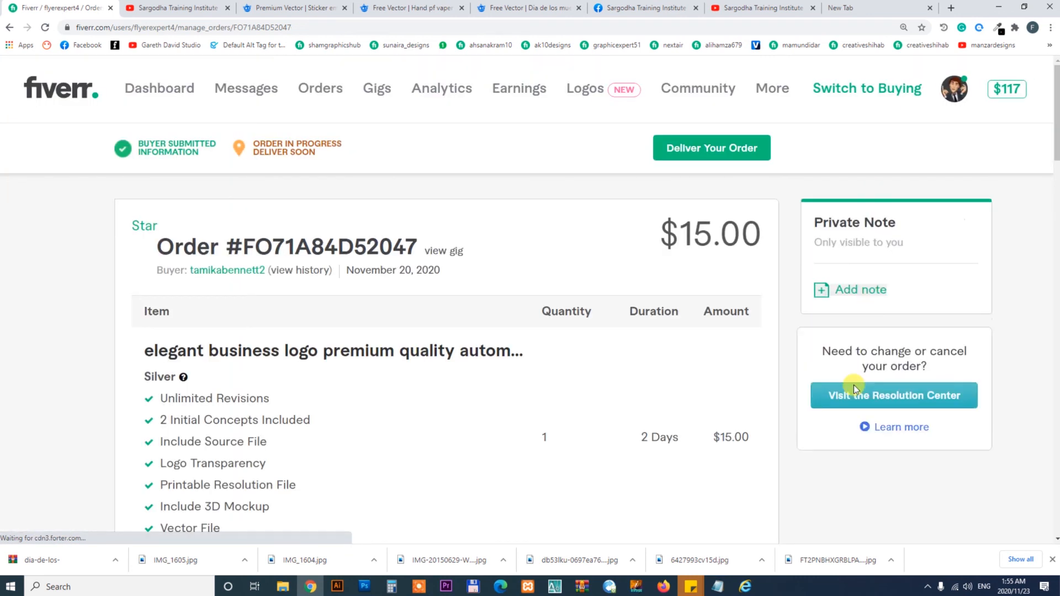
# - Set the browser zoom level to 100%
pyautogui.click(1051, 27)
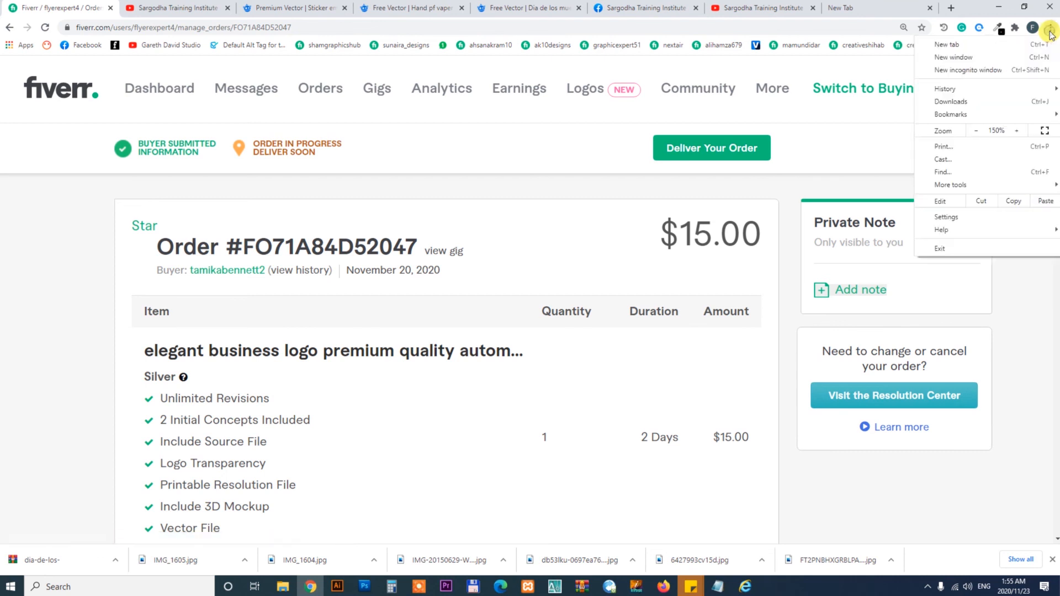
pyautogui.click(976, 131)
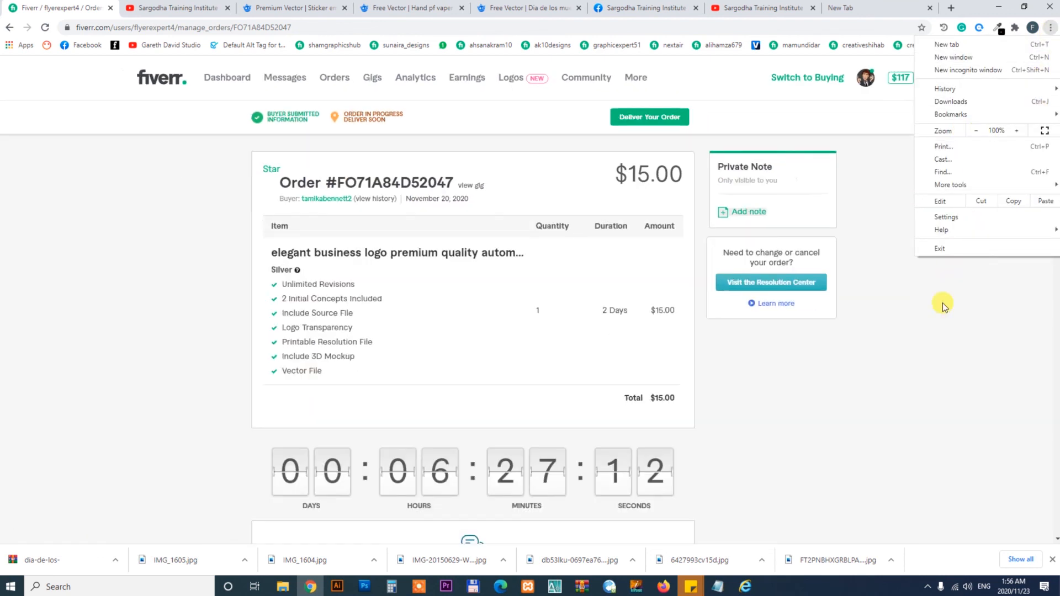
pyautogui.click(841, 391)
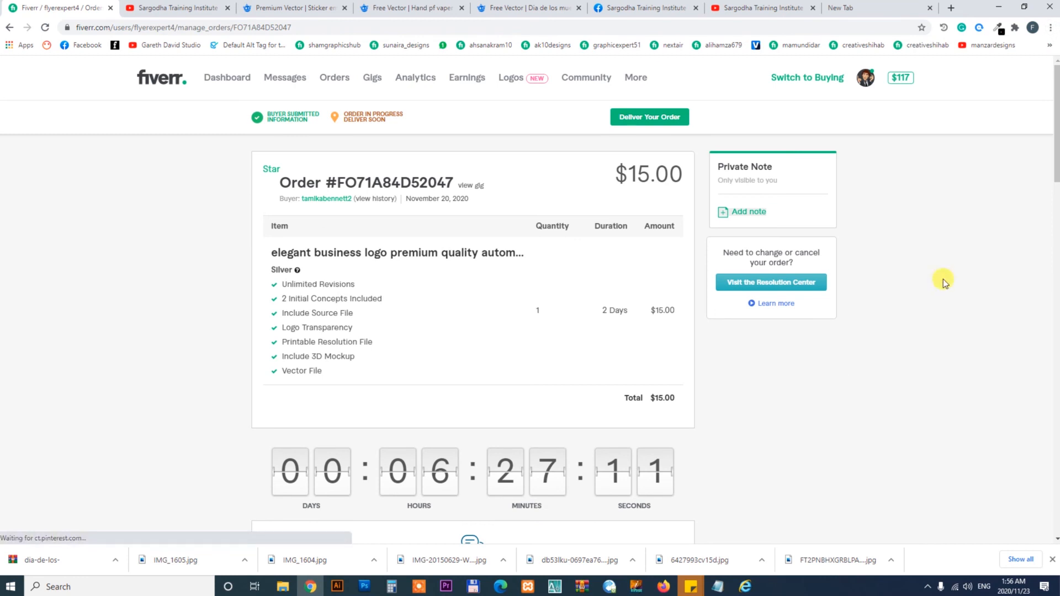
# - Browse the seller profile and the YouTube channel's Videos page
pyautogui.click(868, 84)
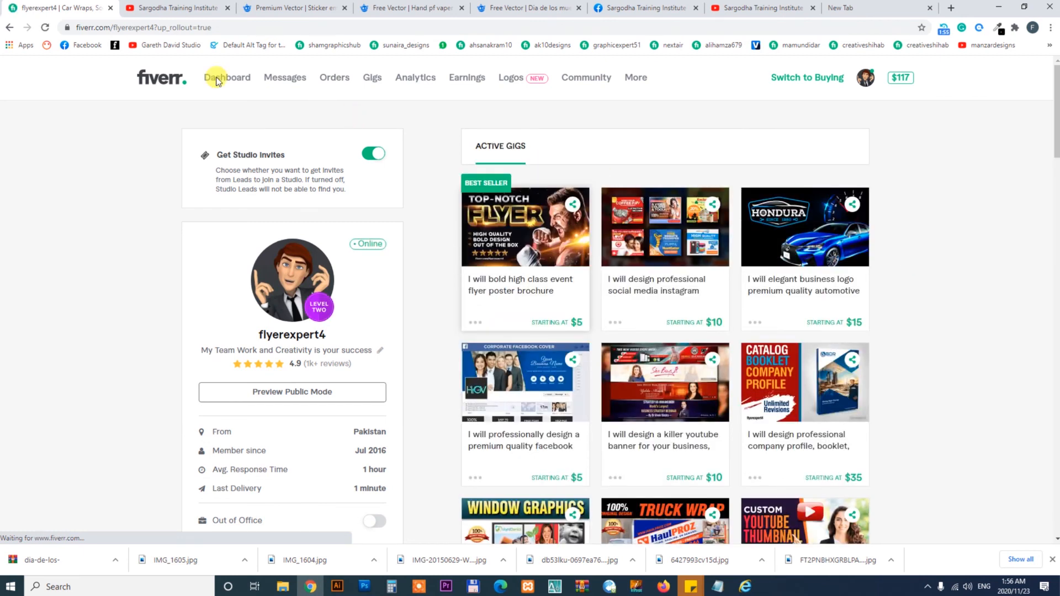
pyautogui.click(163, 7)
pyautogui.click(323, 306)
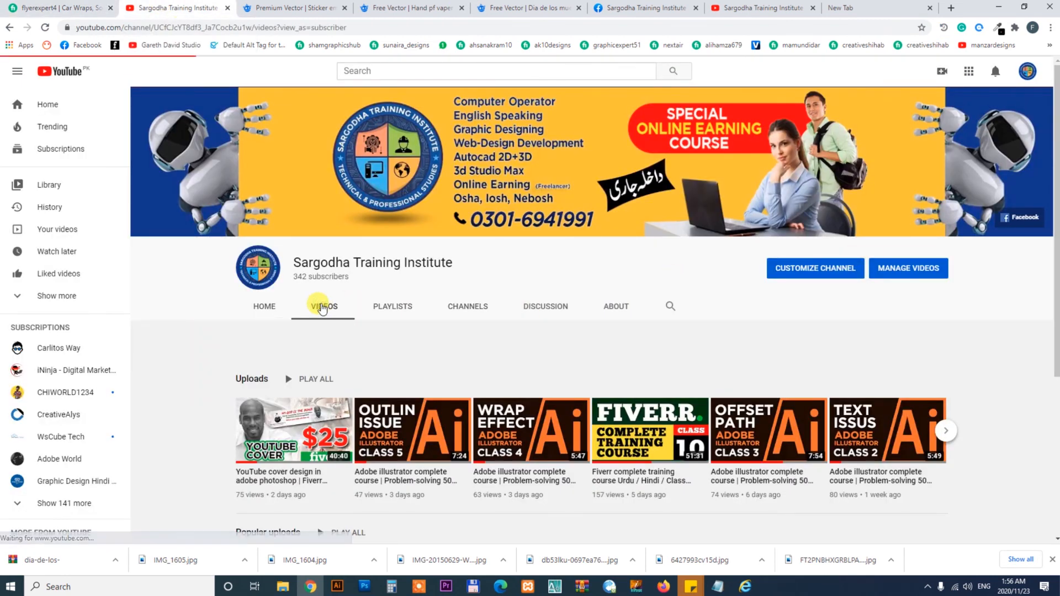
pyautogui.moveTo(1057, 145); pyautogui.dragTo(1057, 376)
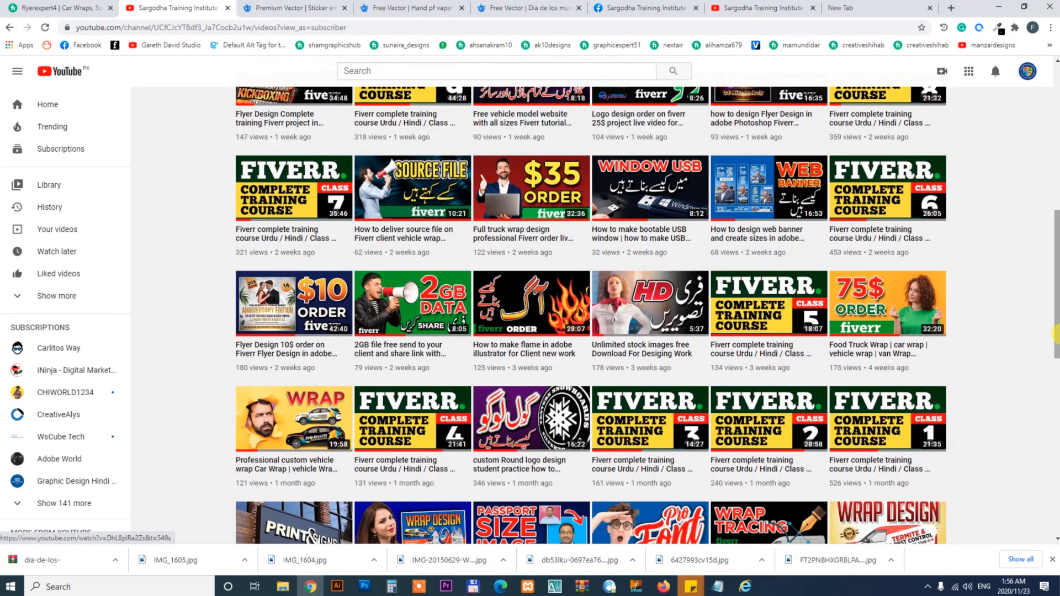
pyautogui.moveTo(1055, 308); pyautogui.dragTo(1055, 115)
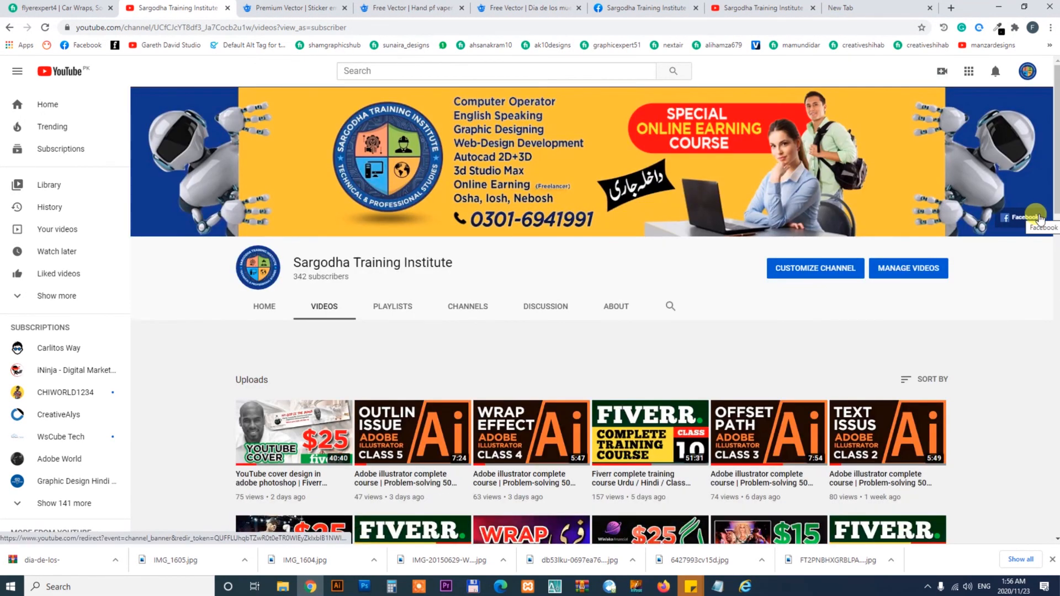